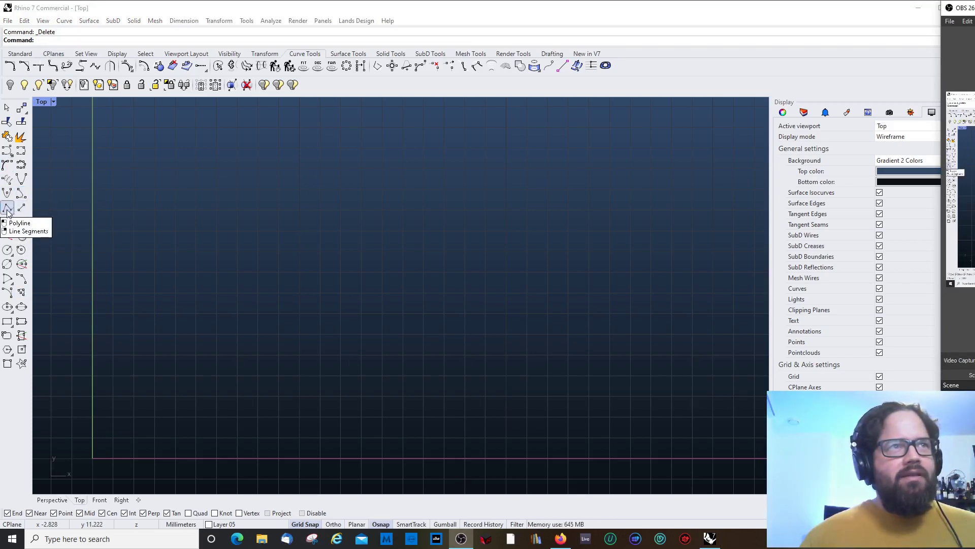
Step: Draw a stepped polyline descending across the Top view as one open curve
left_click(7, 208)
left_click(154, 148)
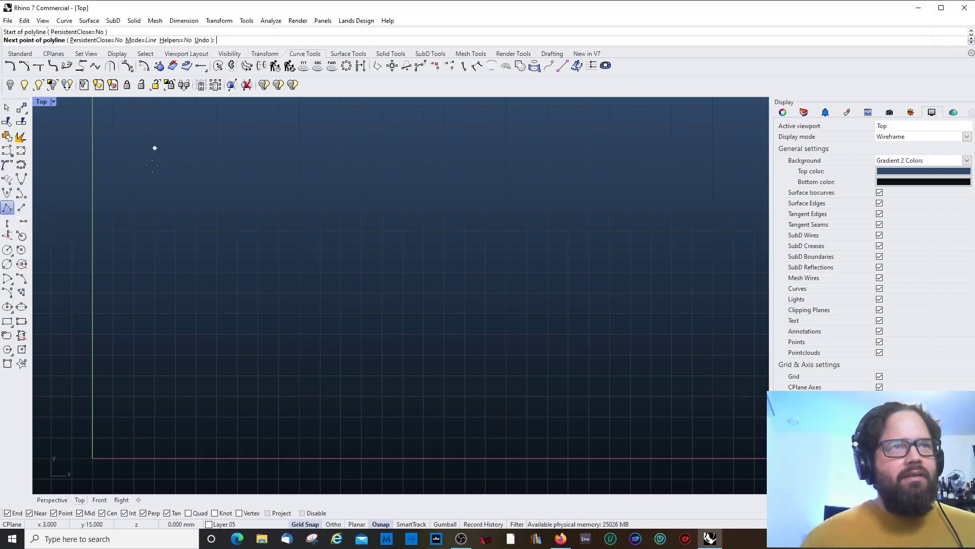
left_click(154, 231)
left_click(258, 230)
left_click(258, 334)
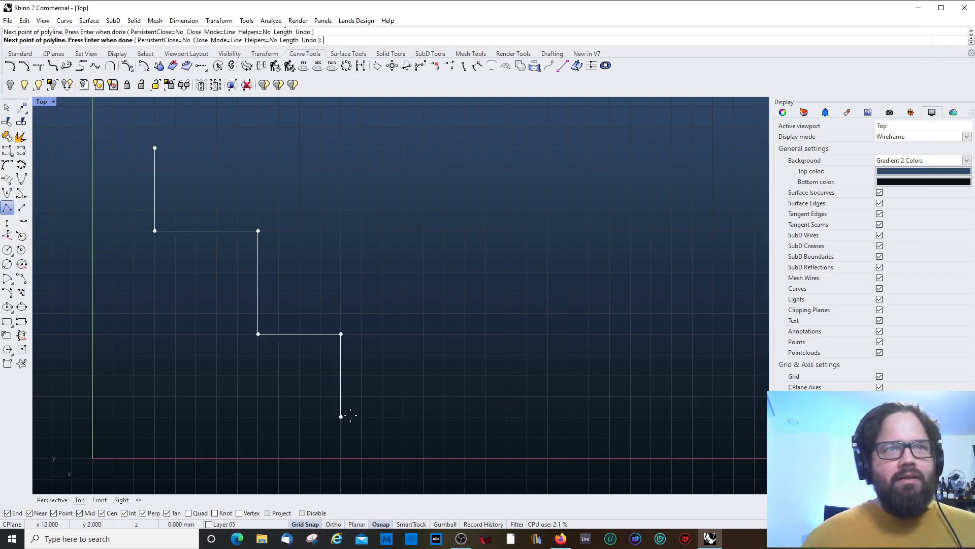
key("Return")
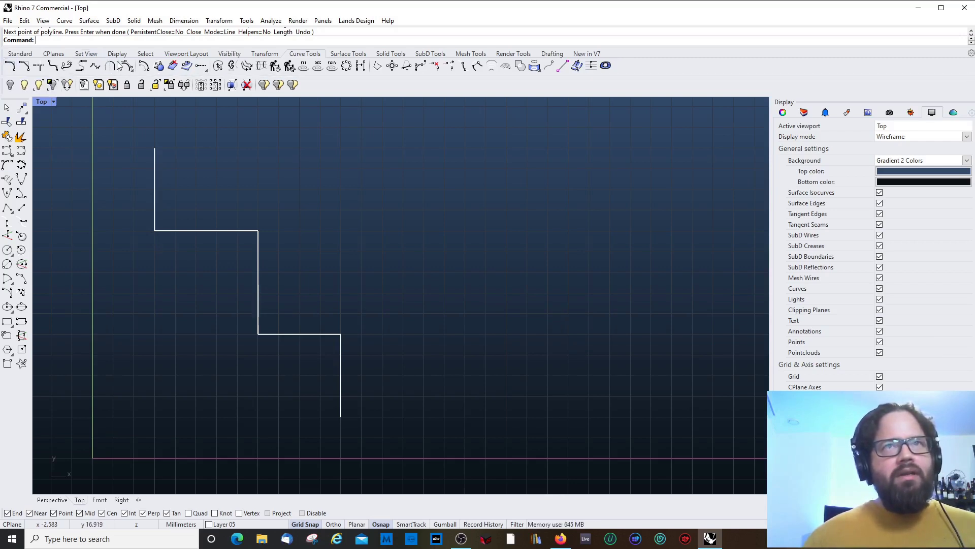
Step: Float the Curve Tools flyout as a separate resized toolbar, then select the stepped polyline
left_click(20, 53)
left_click(21, 165)
left_click_drag(55, 162, 640, 103)
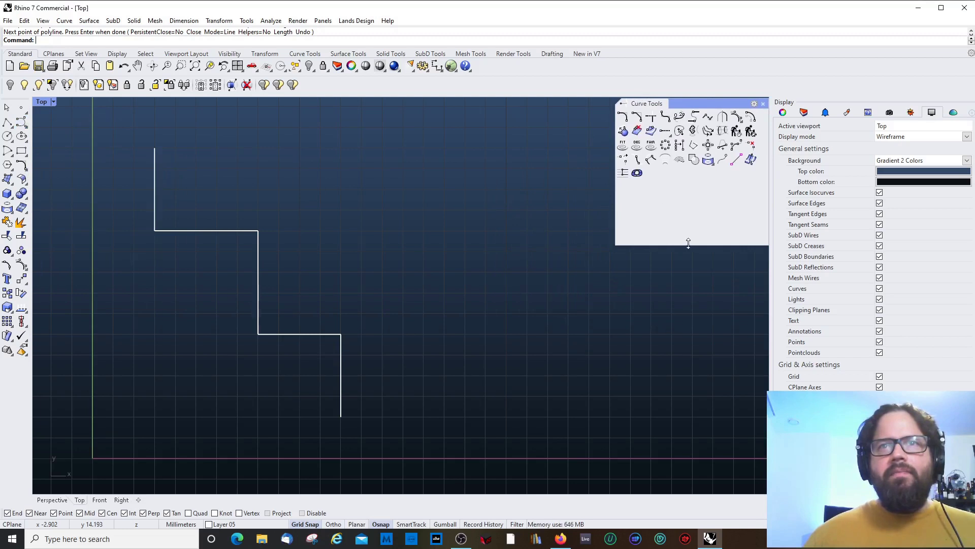
left_click_drag(690, 248, 695, 184)
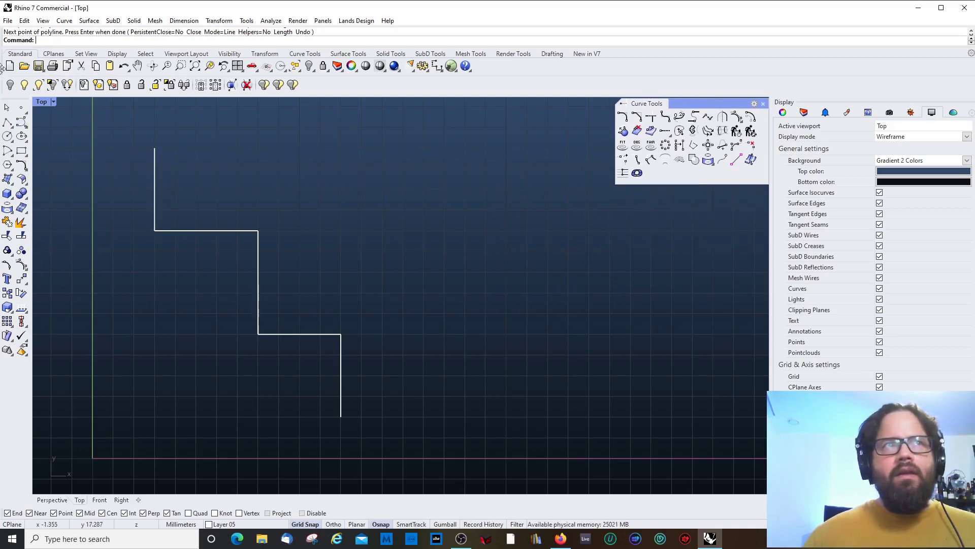
left_click(305, 54)
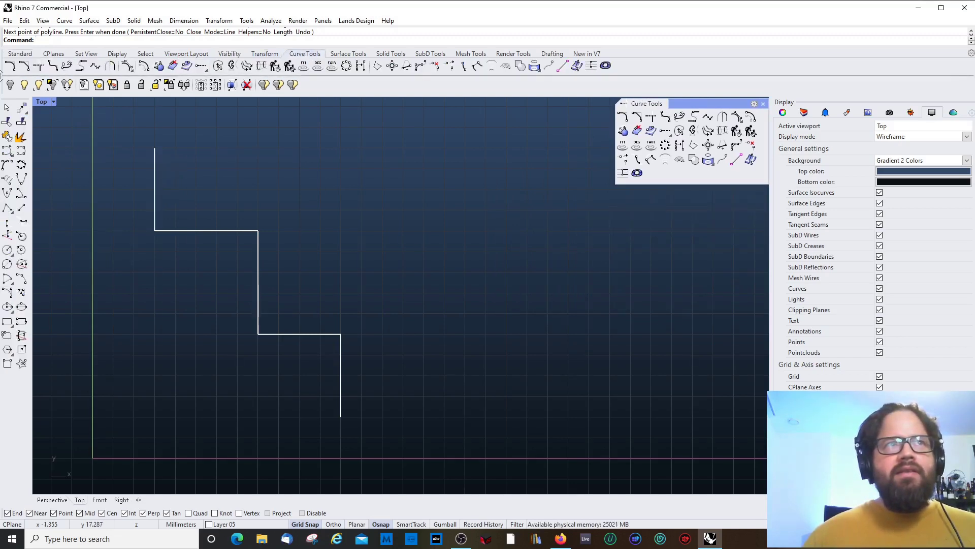
left_click_drag(687, 103, 688, 123)
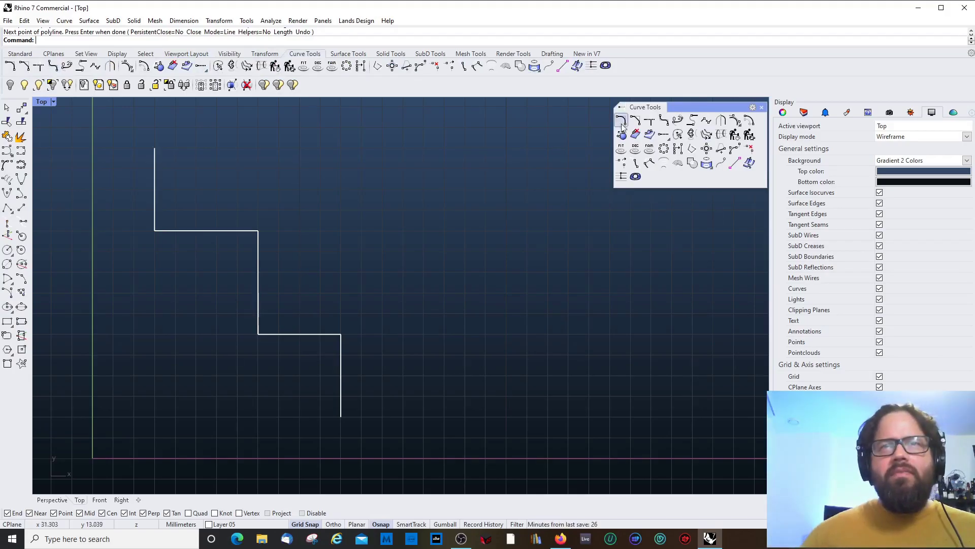
left_click(258, 253)
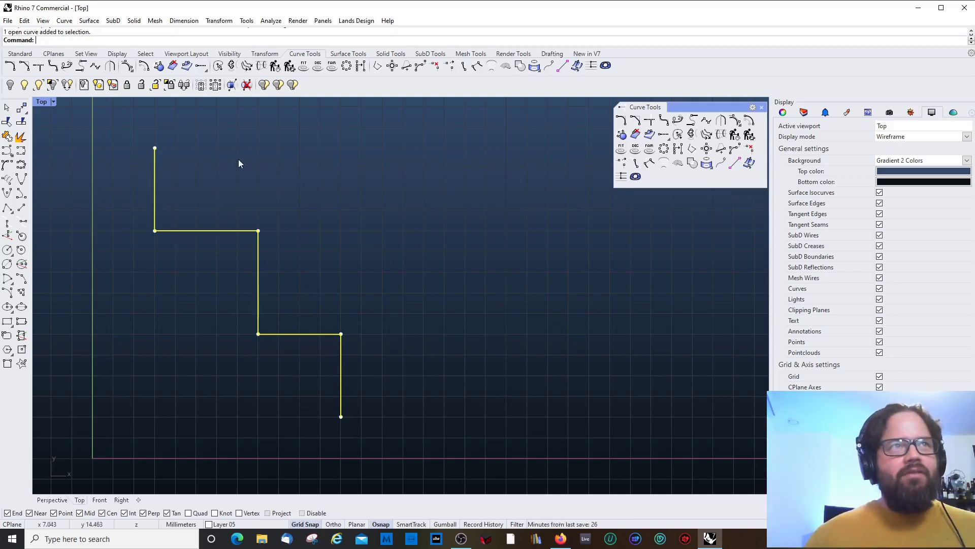
left_click(623, 122)
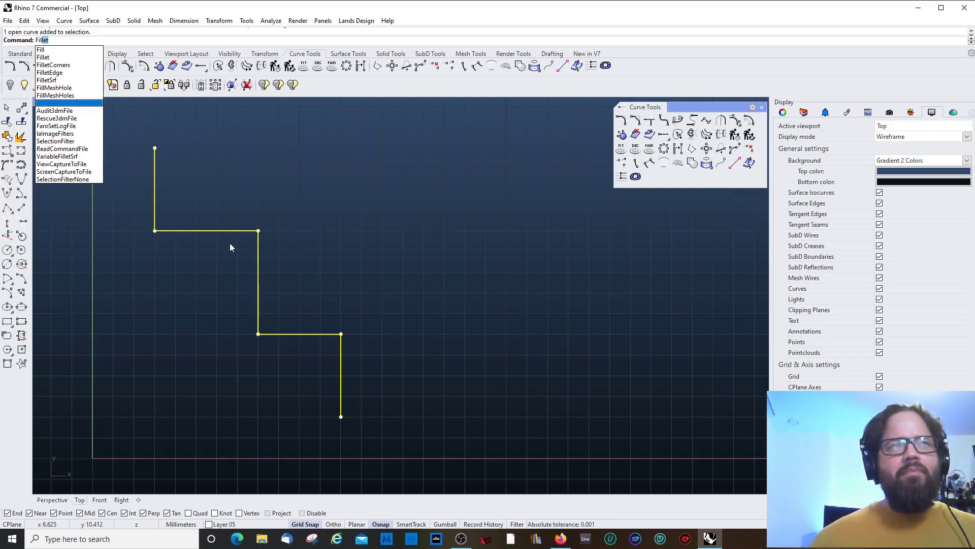
left_click(182, 231)
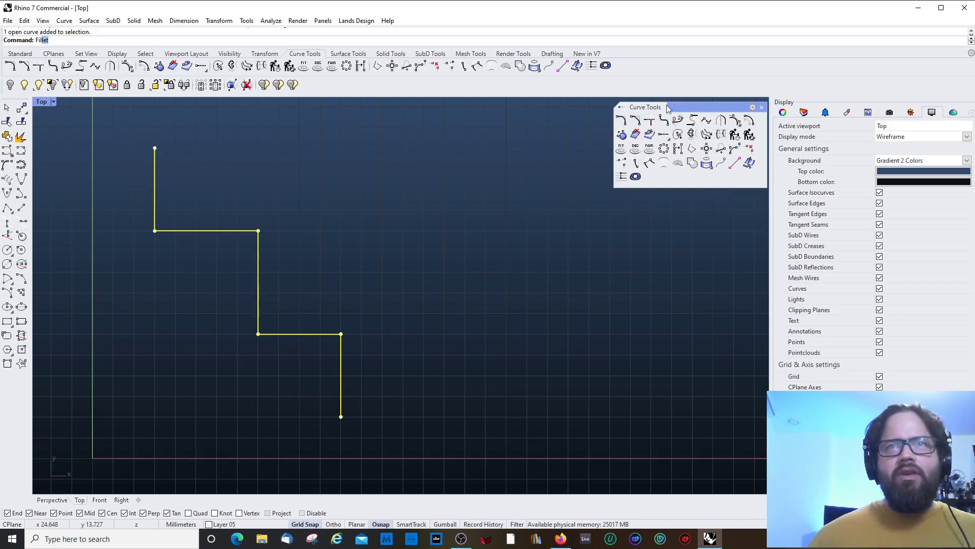
left_click(624, 122)
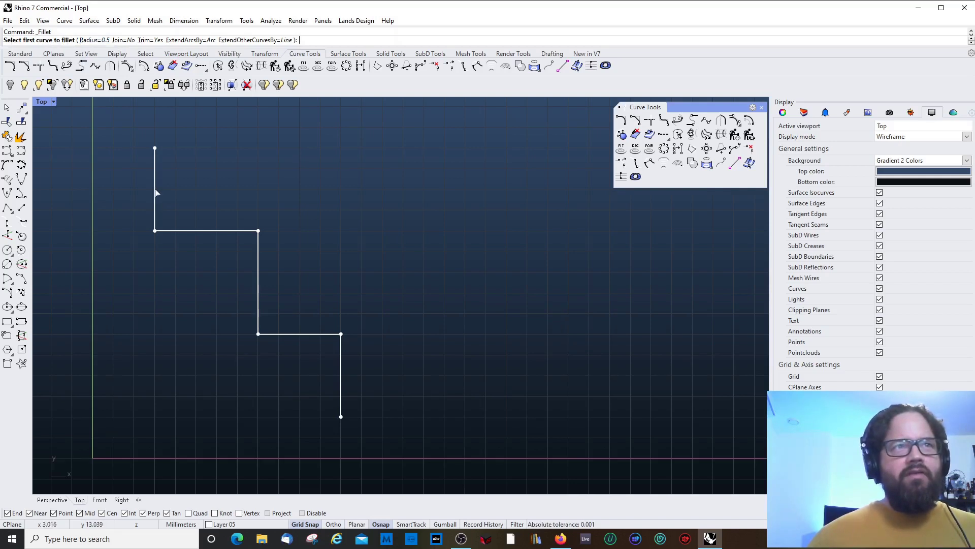
left_click(258, 263)
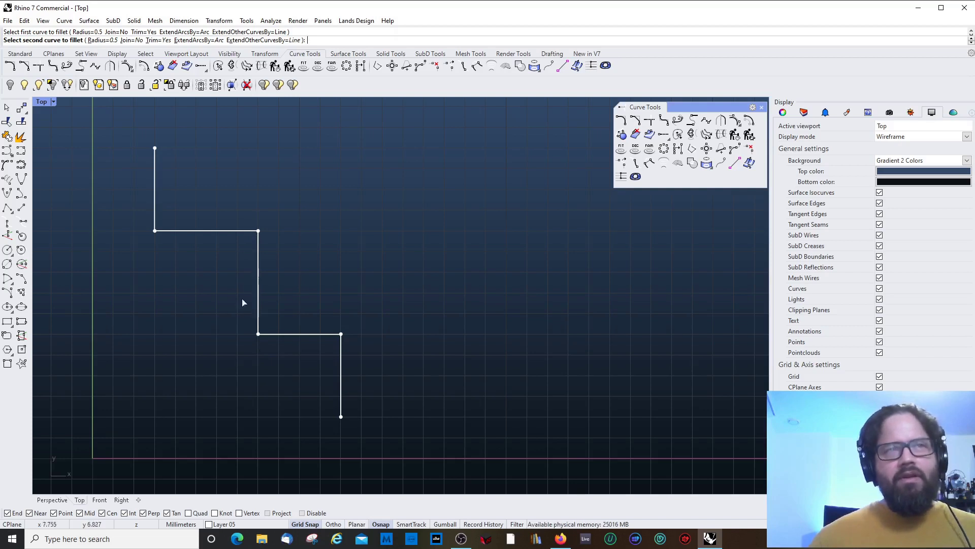
left_click(222, 231)
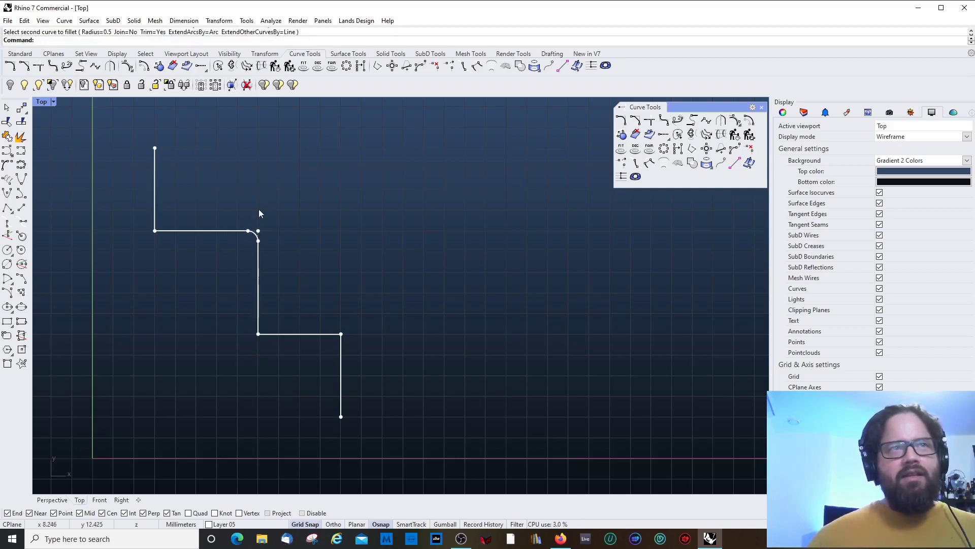
key("ctrl+z")
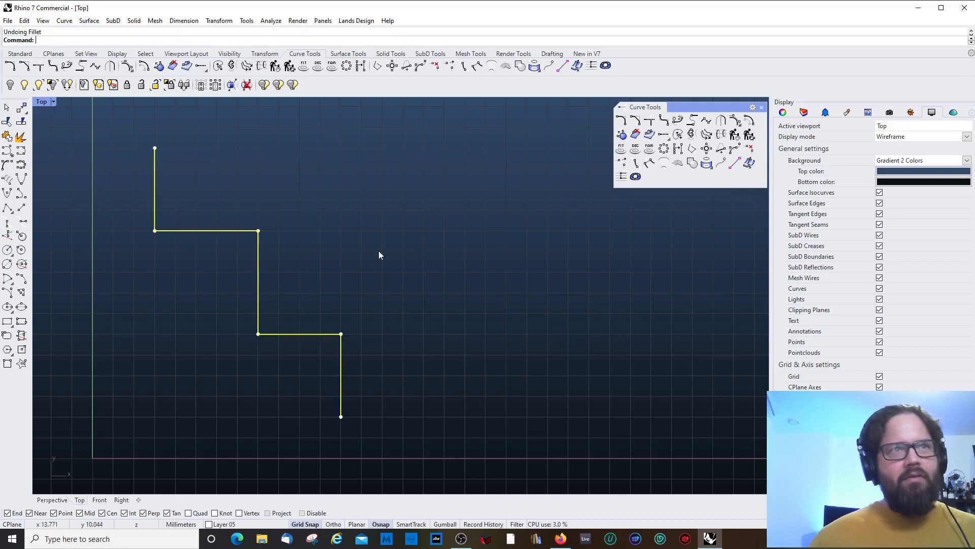
left_click(621, 121)
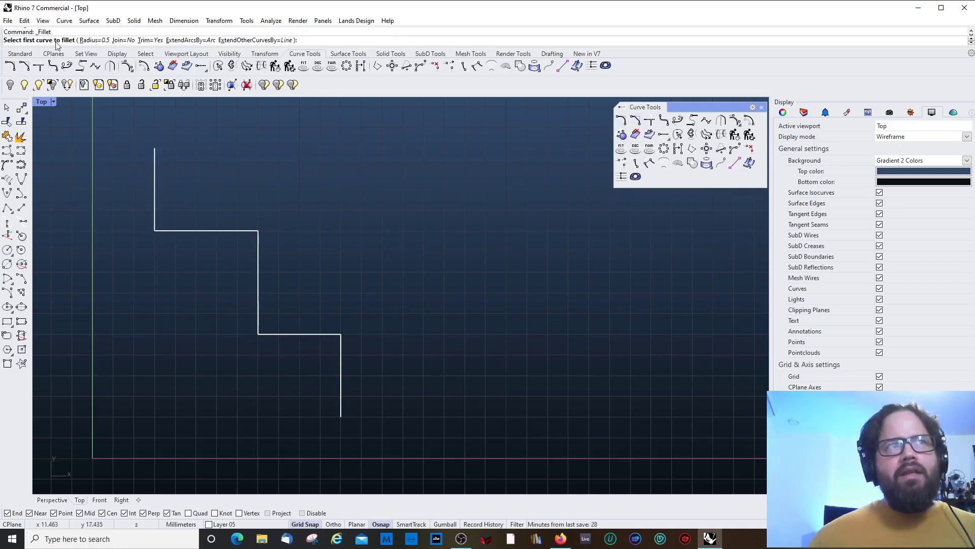
left_click(92, 41)
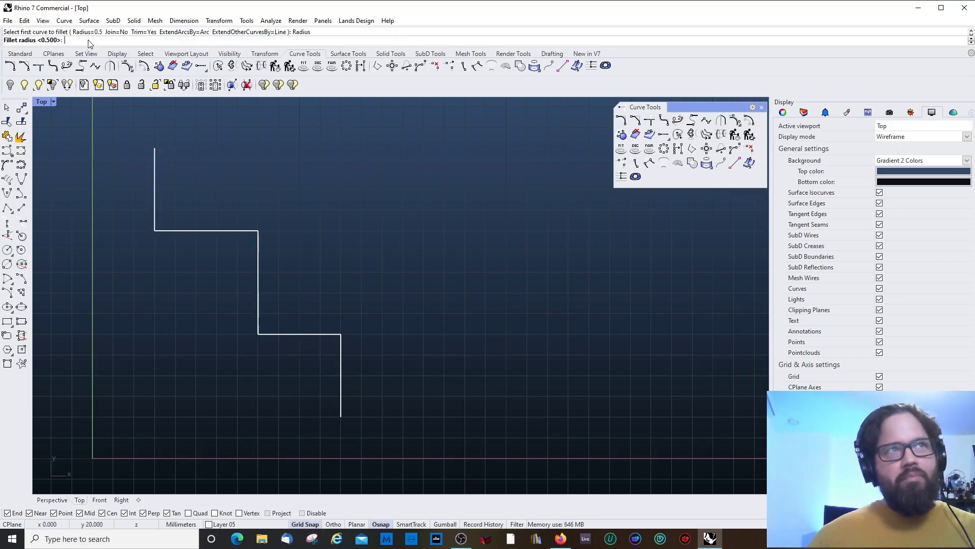
type("1")
key("Return")
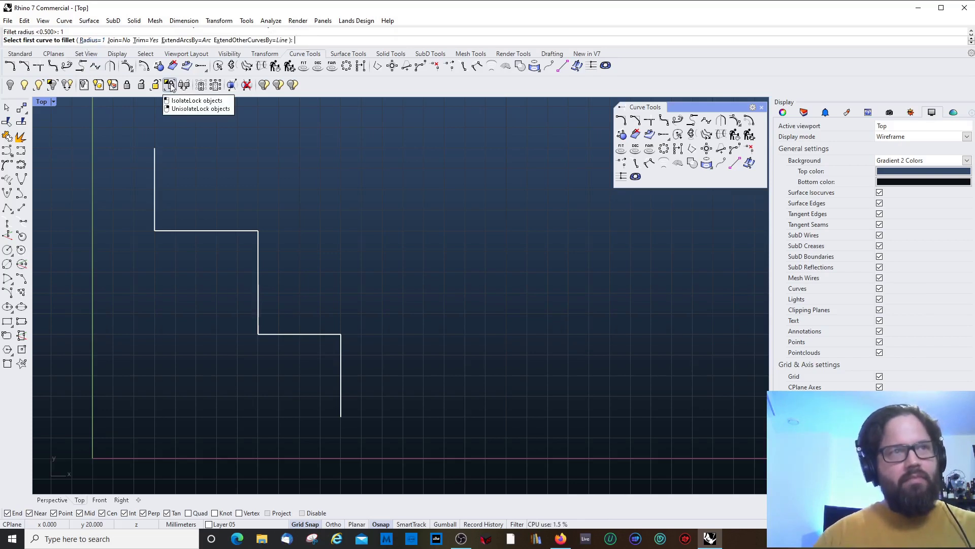
type("r")
key("Return")
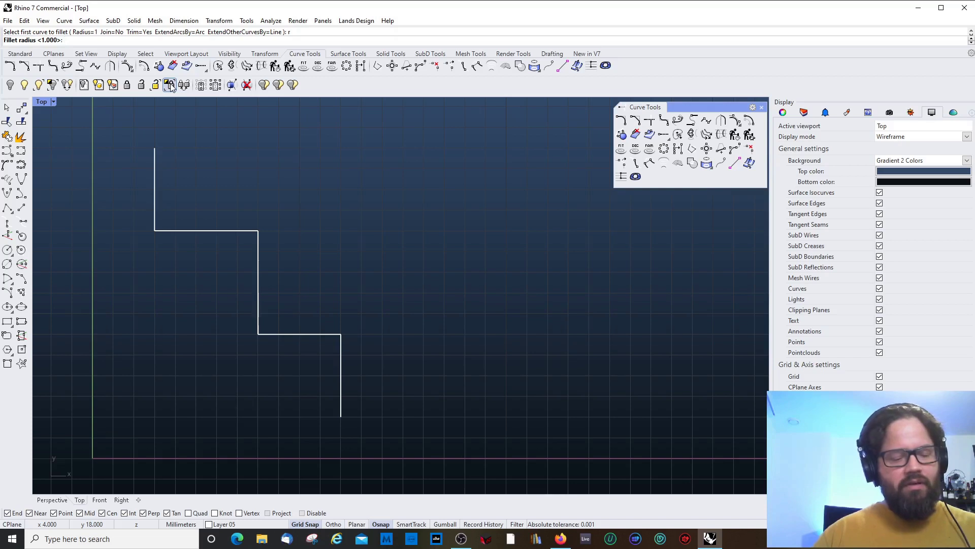
type("5")
key("Return")
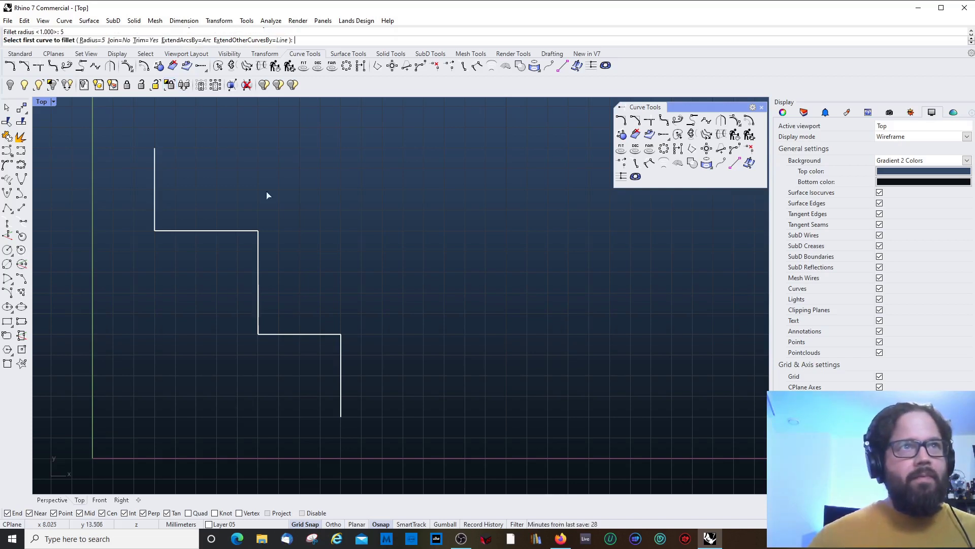
key("Escape")
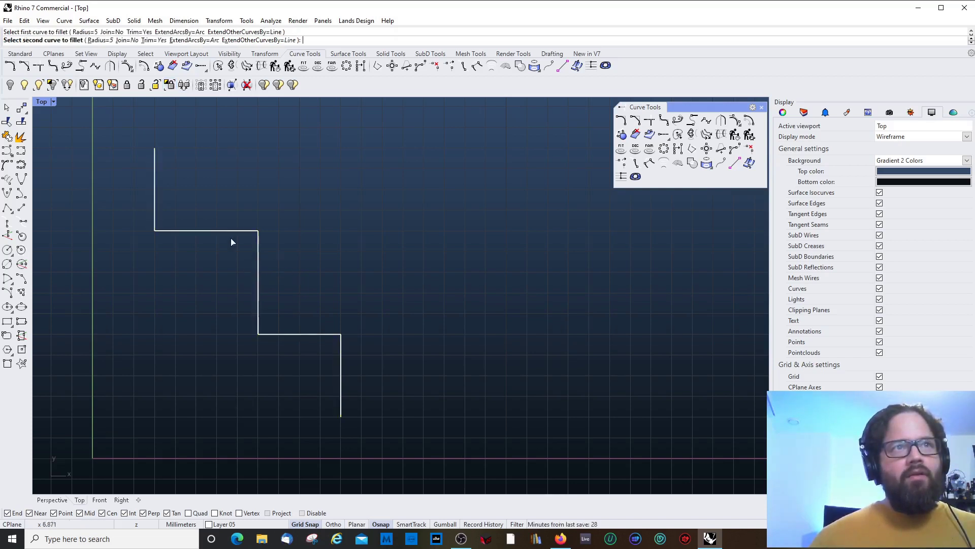
left_click(227, 232)
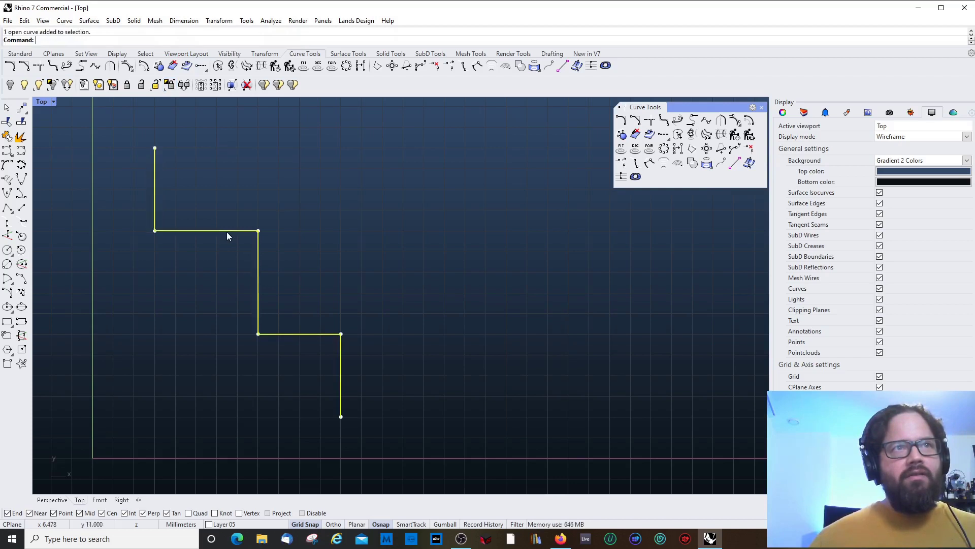
right_click(294, 252)
left_click(258, 257)
left_click(257, 260)
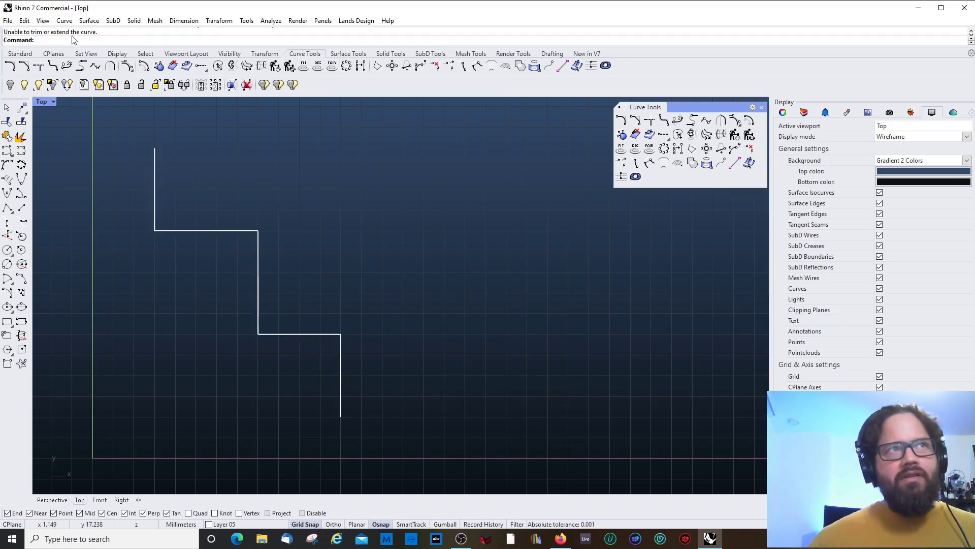
right_click(193, 205)
type("r")
key("Return")
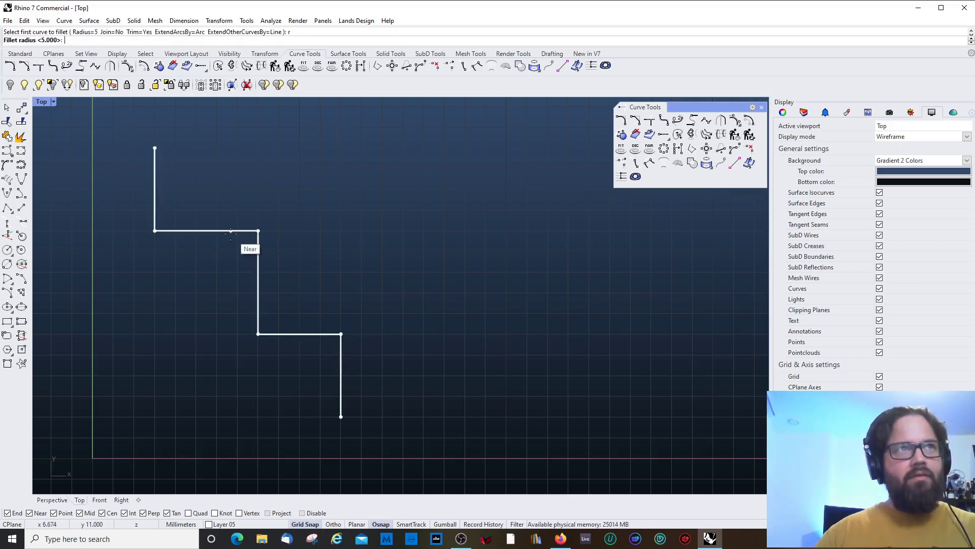
type("3")
key("Return")
left_click(259, 255)
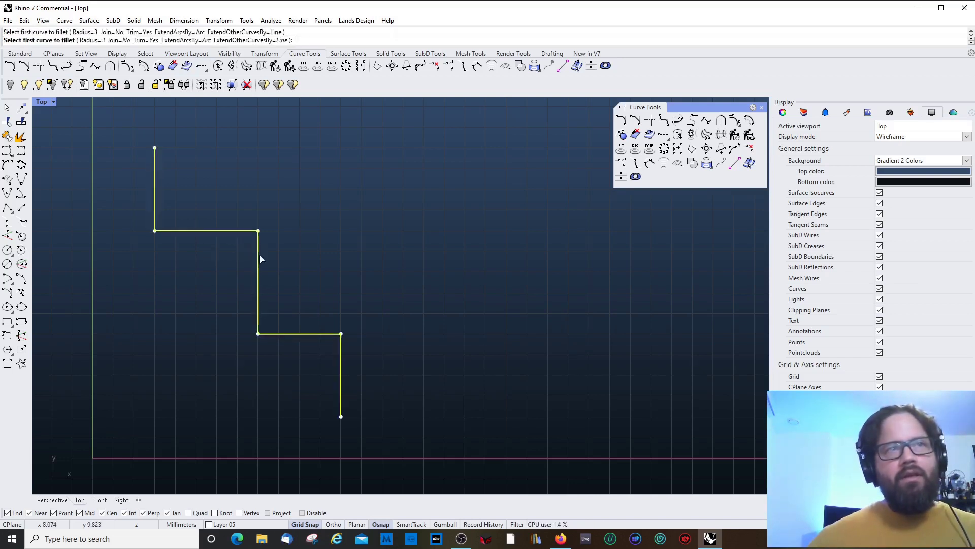
left_click(237, 232)
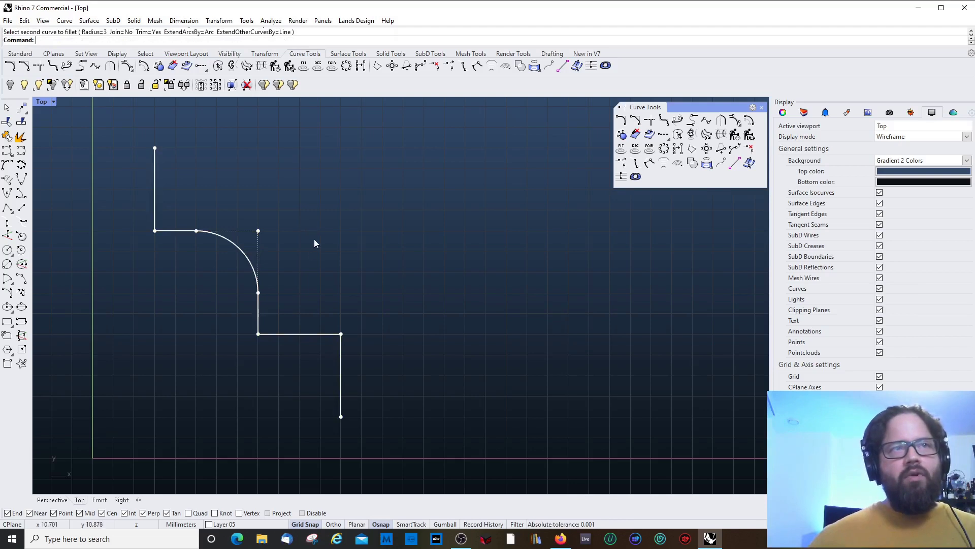
left_click(313, 257)
left_click(237, 249)
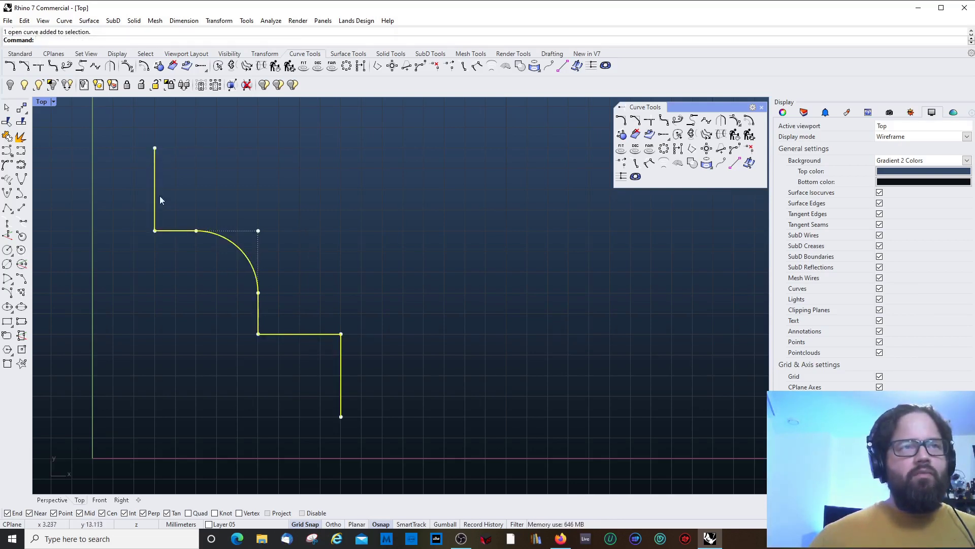
key("ctrl+z")
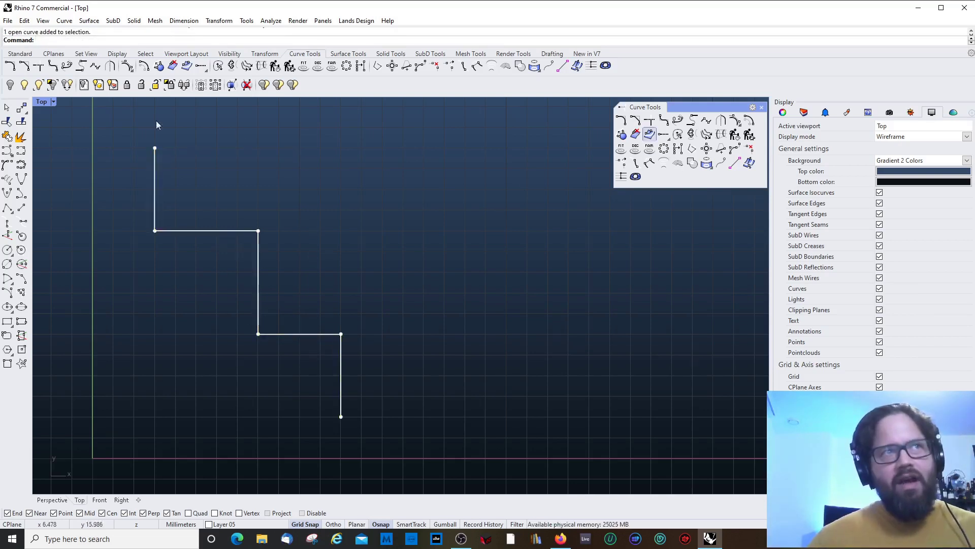
Step: Draw a vertical line right of the steps and a separate horizontal line beside it
left_click(8, 208)
left_click(361, 148)
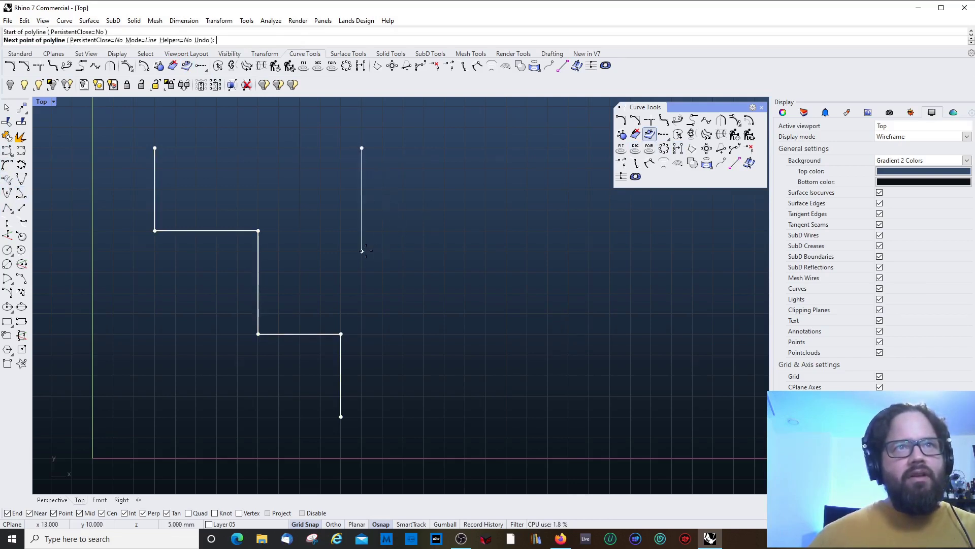
left_click(362, 251)
key("Return")
key("Return")
left_click(382, 230)
left_click(548, 230)
key("Return")
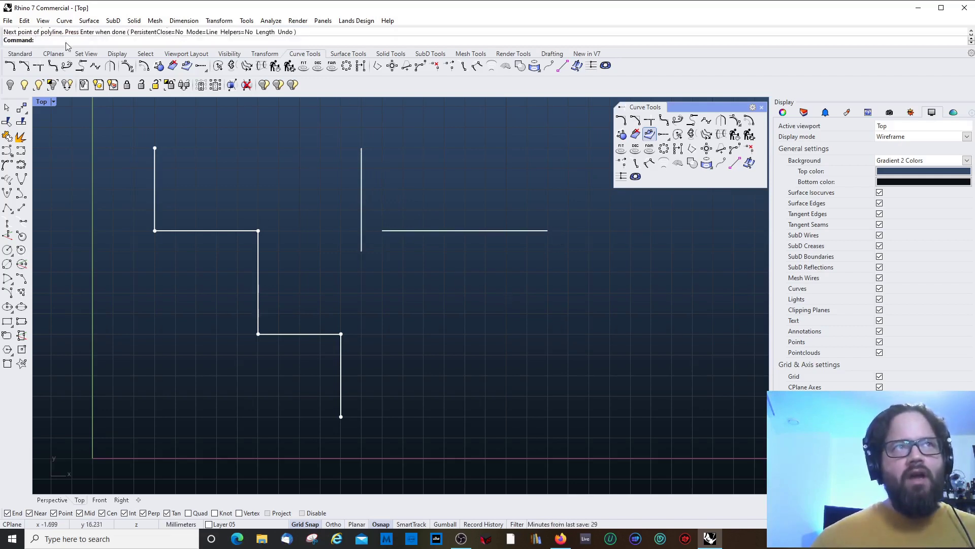
Step: Fillet the horizontal and vertical lines at radius 3, undo, toggle Join, and fillet again
left_click(9, 66)
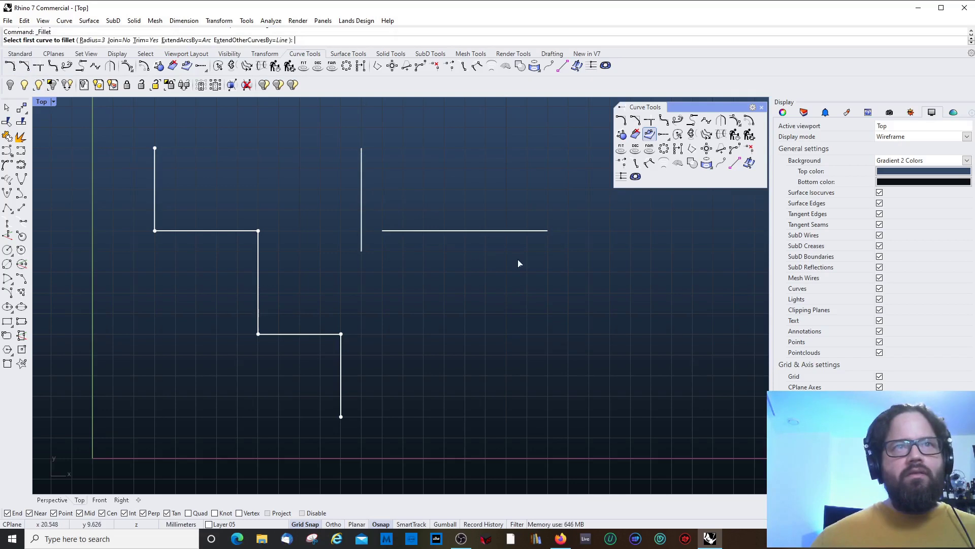
left_click(411, 231)
left_click(361, 179)
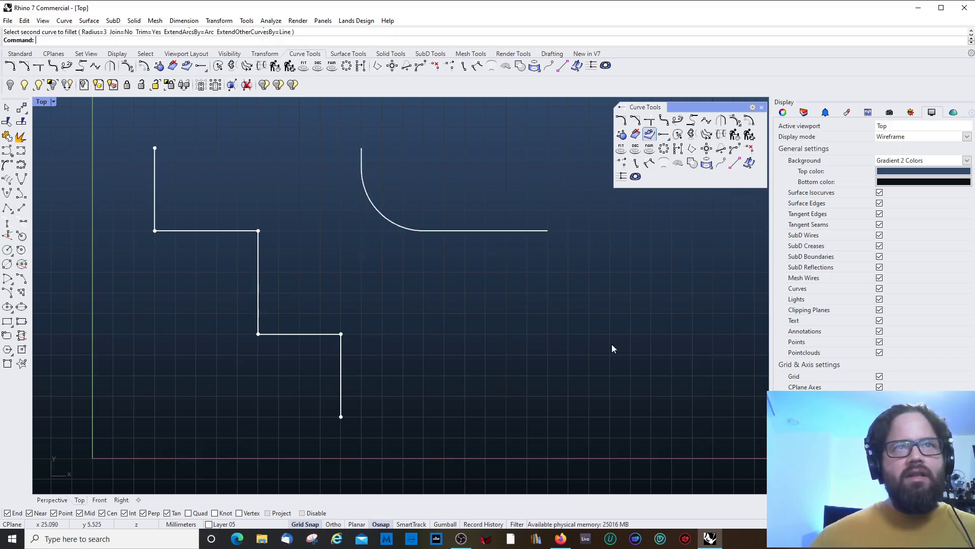
key("ctrl+z")
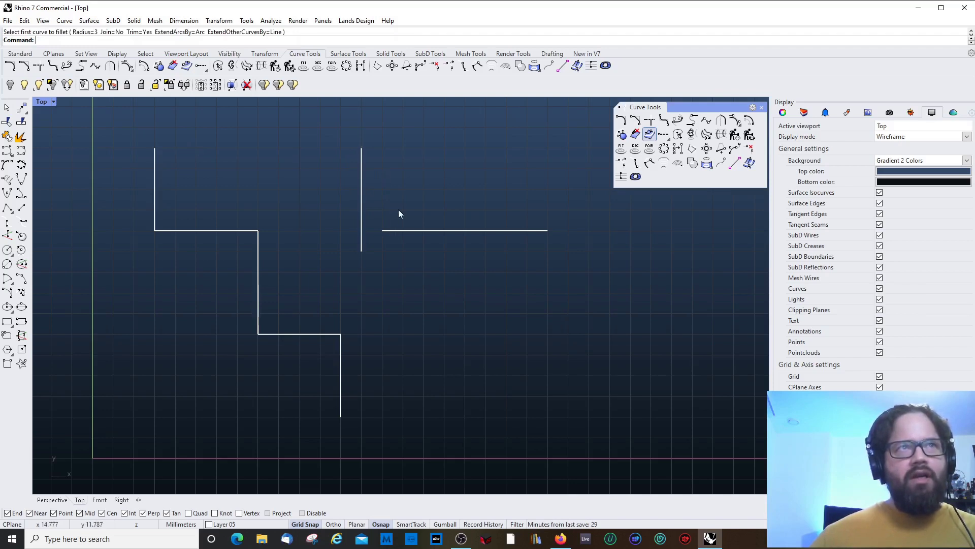
key("Return")
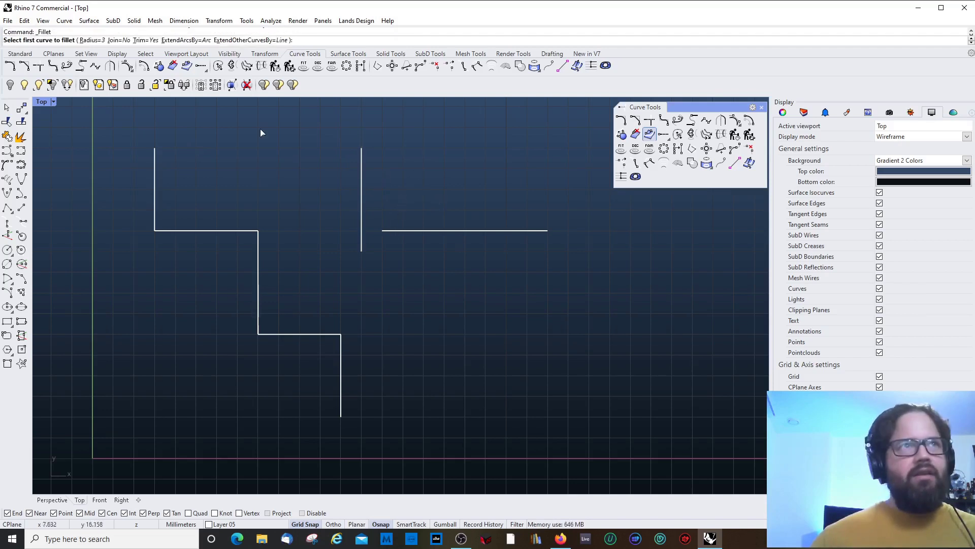
left_click(119, 41)
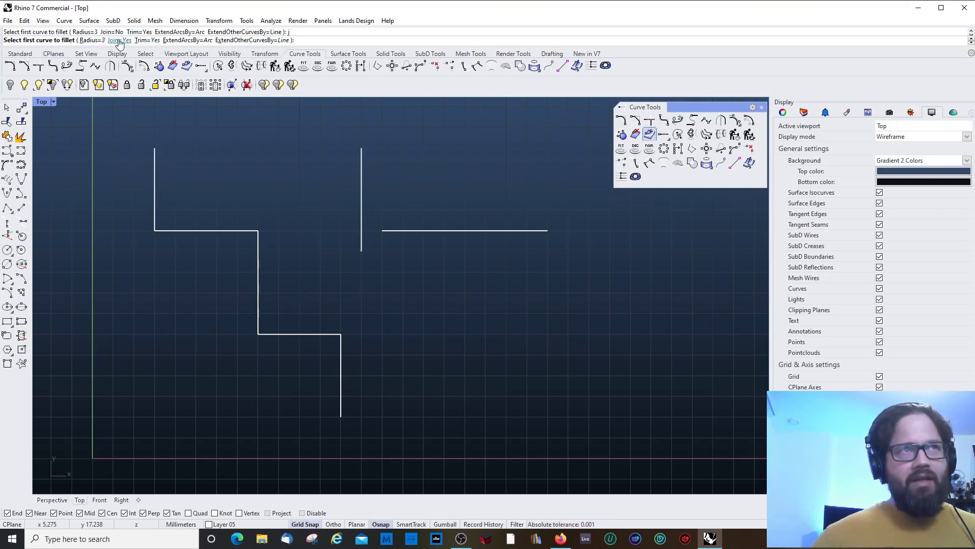
left_click(118, 40)
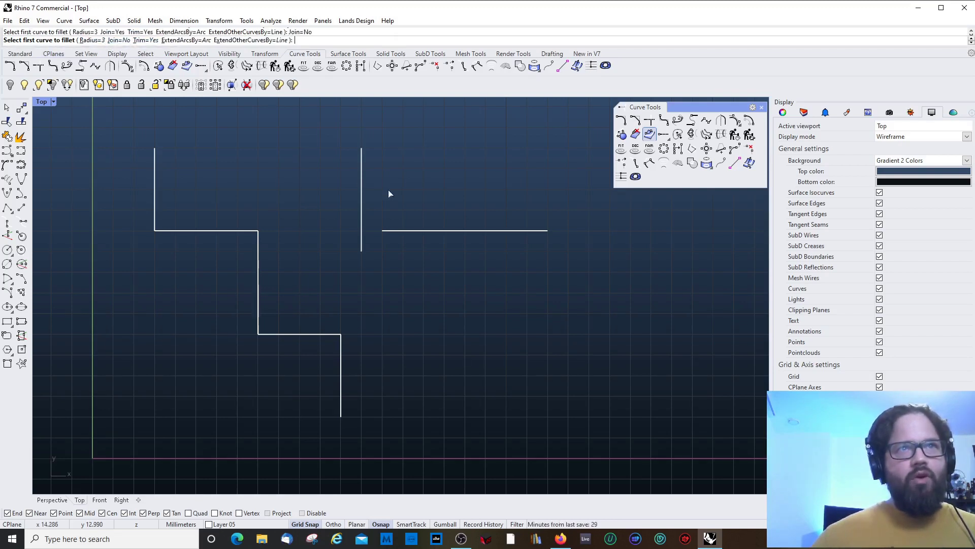
left_click(398, 231)
left_click(362, 208)
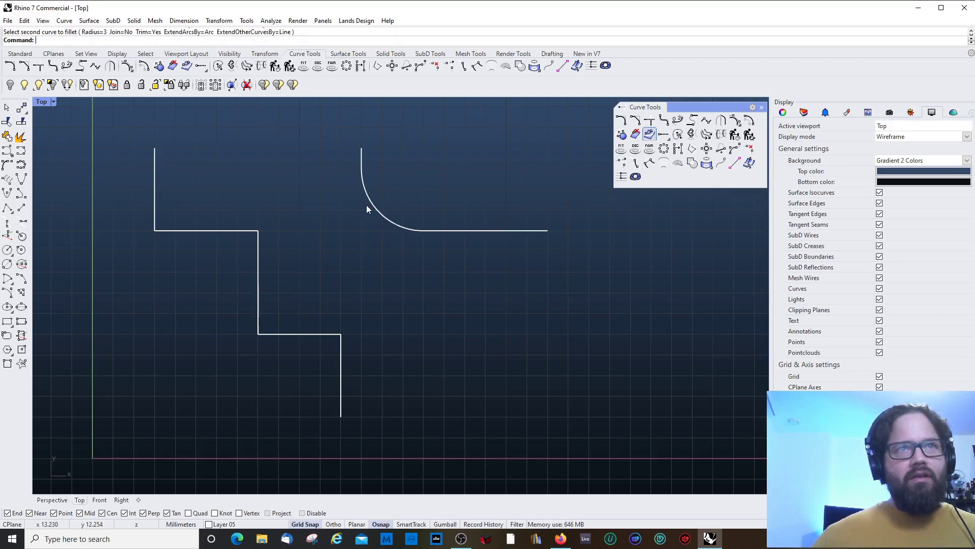
Step: Select the radius-3 fillet arc and delete it, leaving a gap at the corner
left_click(373, 206)
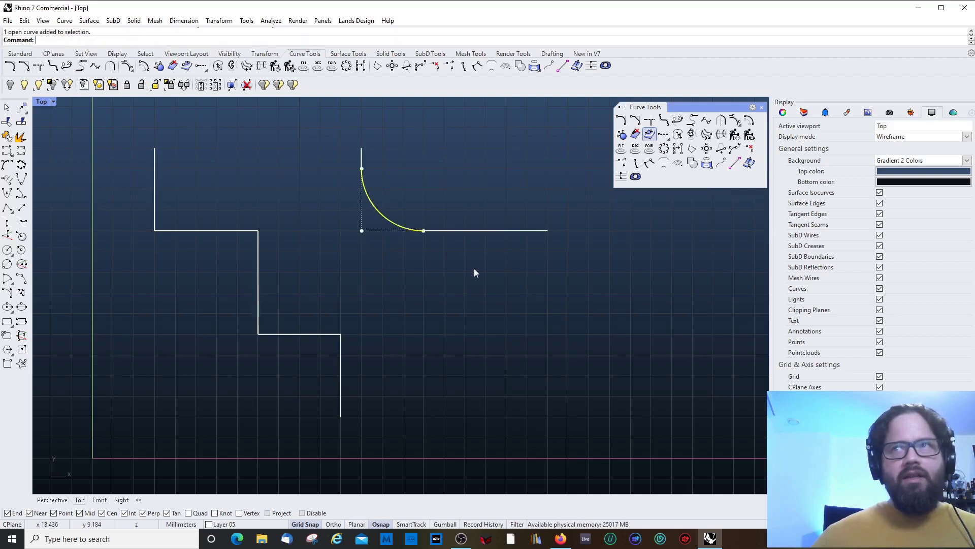
left_click(457, 231)
left_click(379, 211)
key("F10")
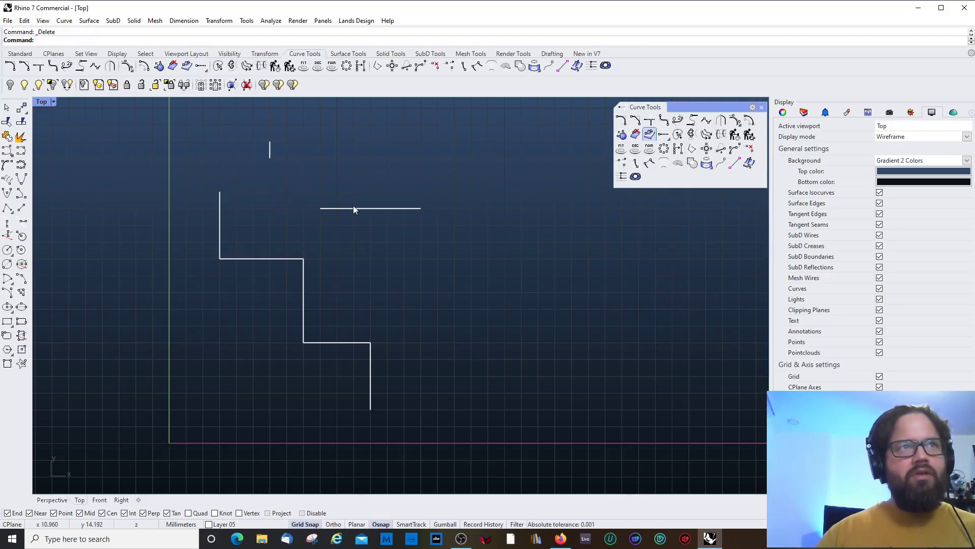
Step: Fillet the stepped line's top vertical segment into the horizontal line with Join=Yes
type("fillet")
key("Return")
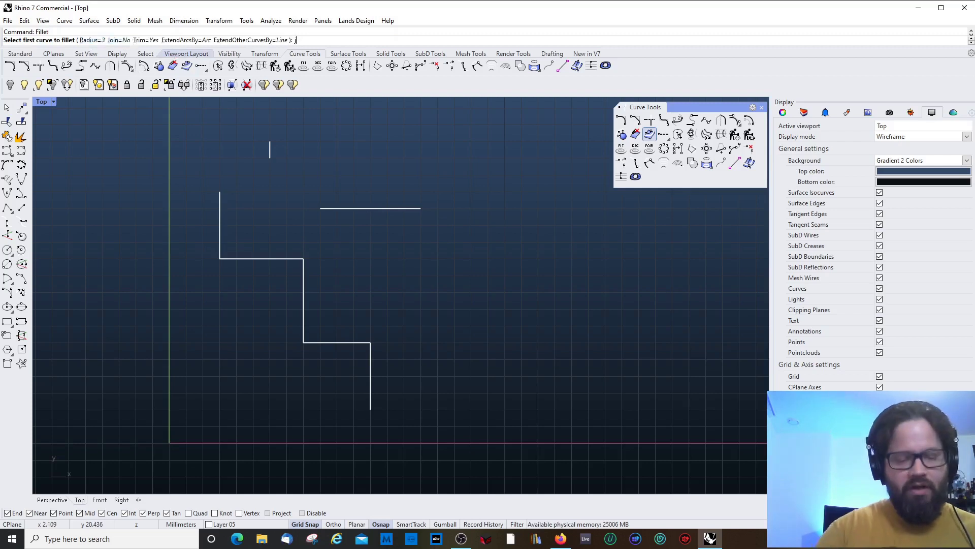
type("j")
key("Return")
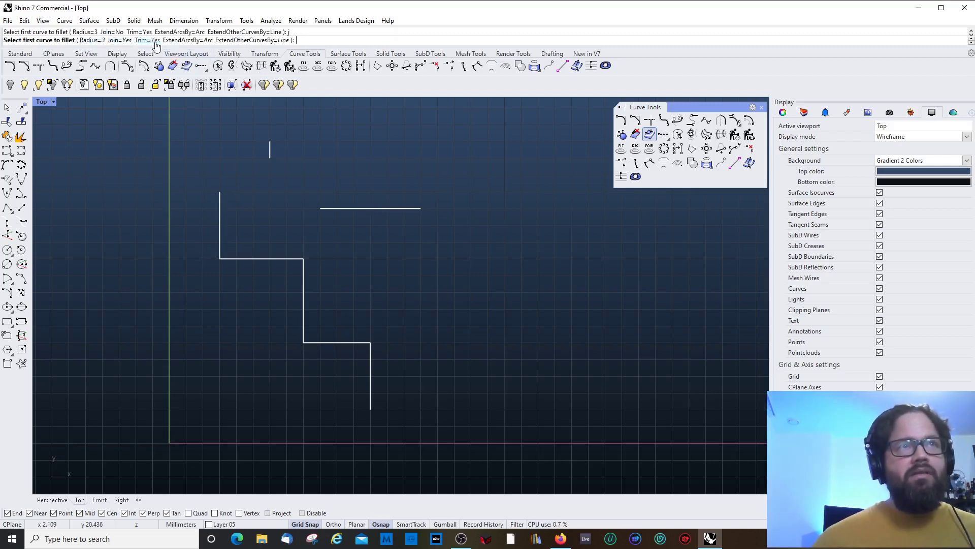
left_click(305, 275)
left_click(330, 209)
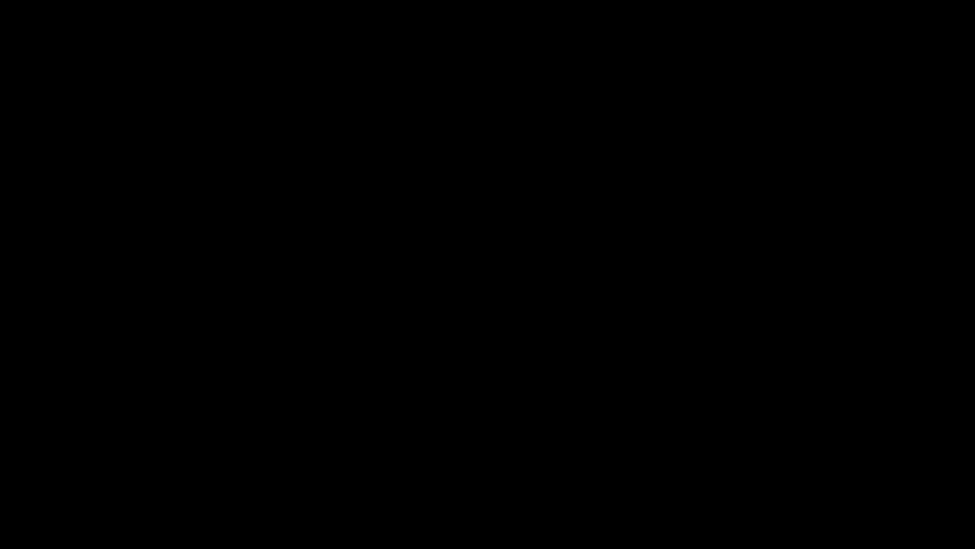
Step: Fillet the half-round arc into the horizontal line as a trial before chamfering
left_click_drag(260, 134, 300, 228)
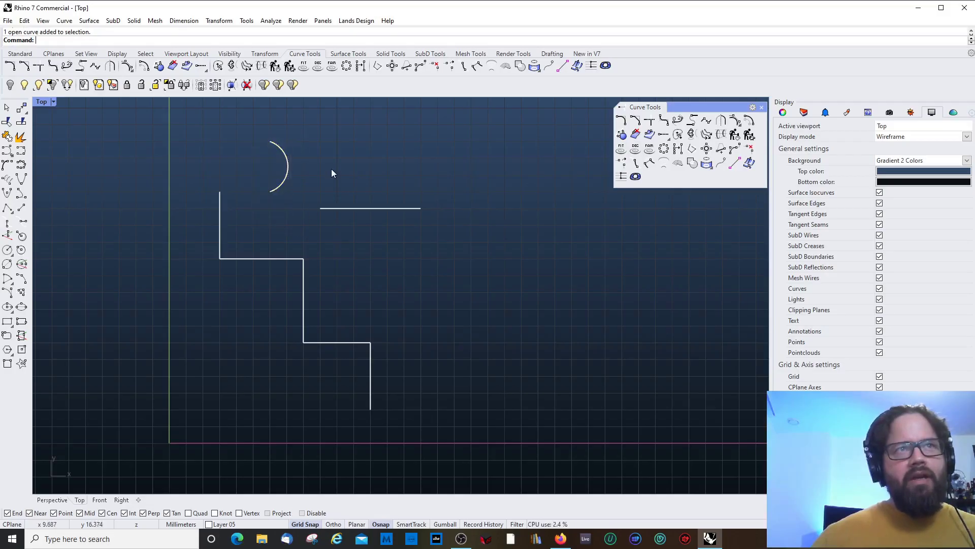
key("Return")
left_click(334, 207)
left_click(286, 184)
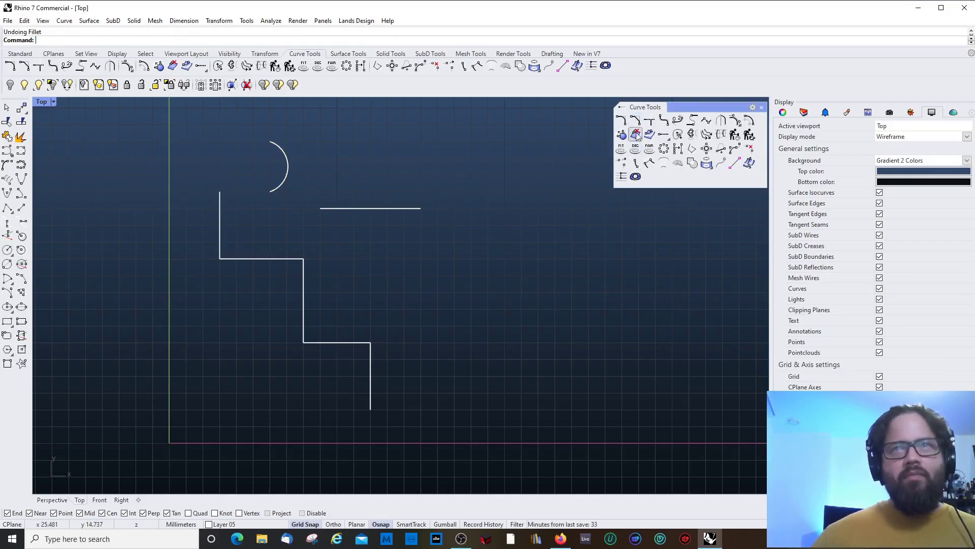
left_click(636, 121)
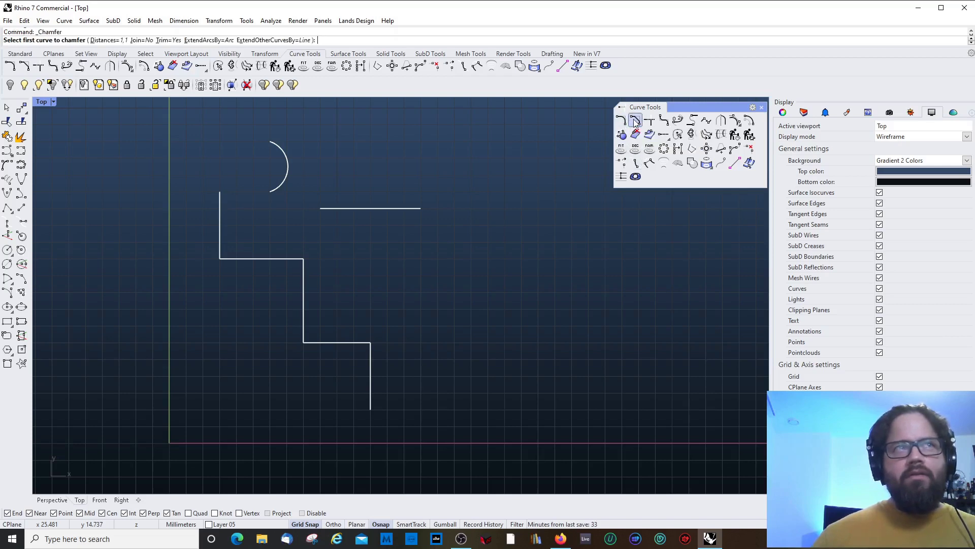
Step: Chamfer the upper step corner's horizontal and vertical segments with distances 2 and 1
left_click(105, 41)
type("2")
key("Return")
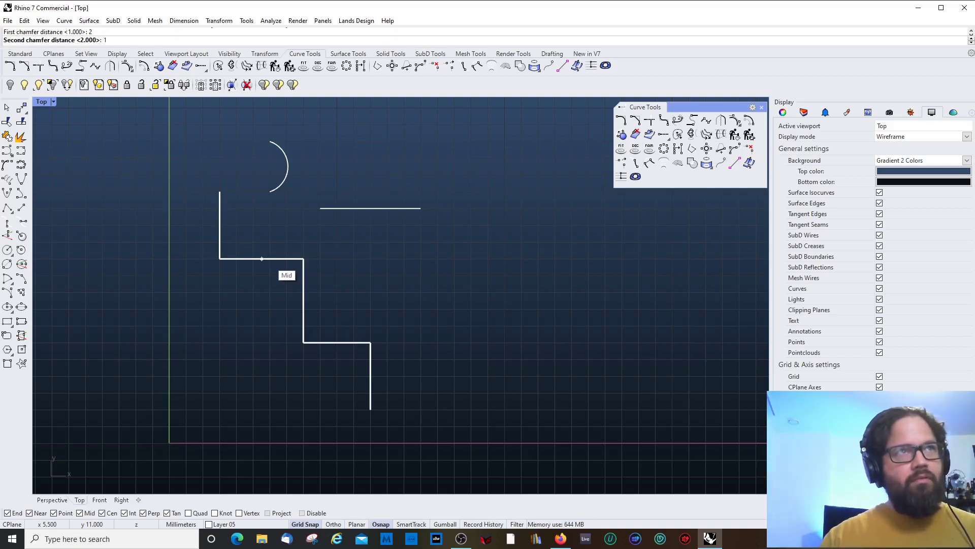
key("Return")
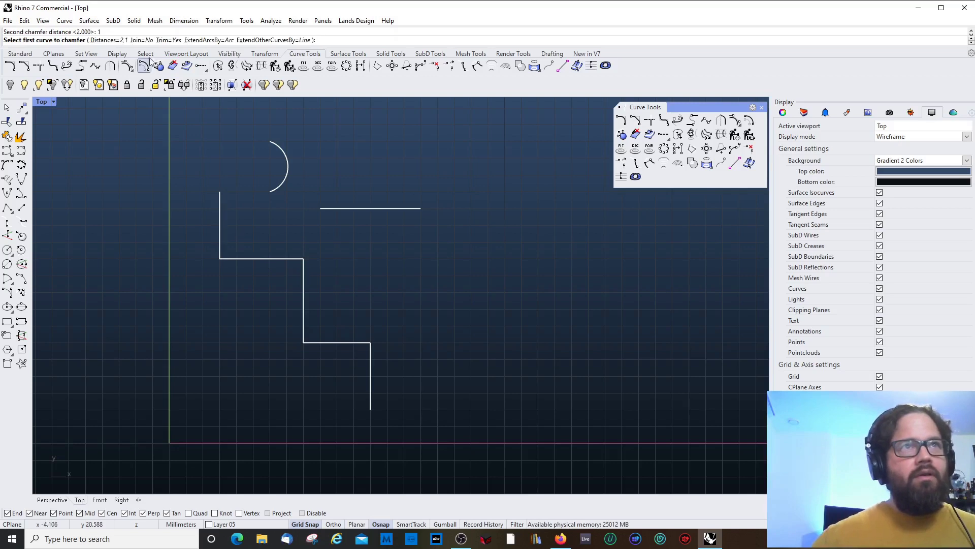
left_click(286, 262)
left_click(303, 273)
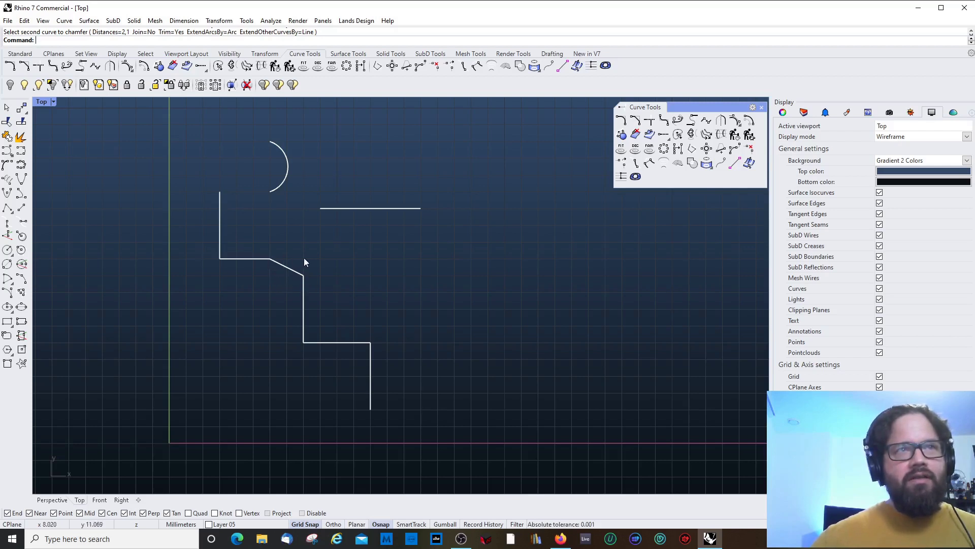
Step: Show the 2.00 and 1.00 chamfer length dimensions, then delete them
type("Show")
key("Return")
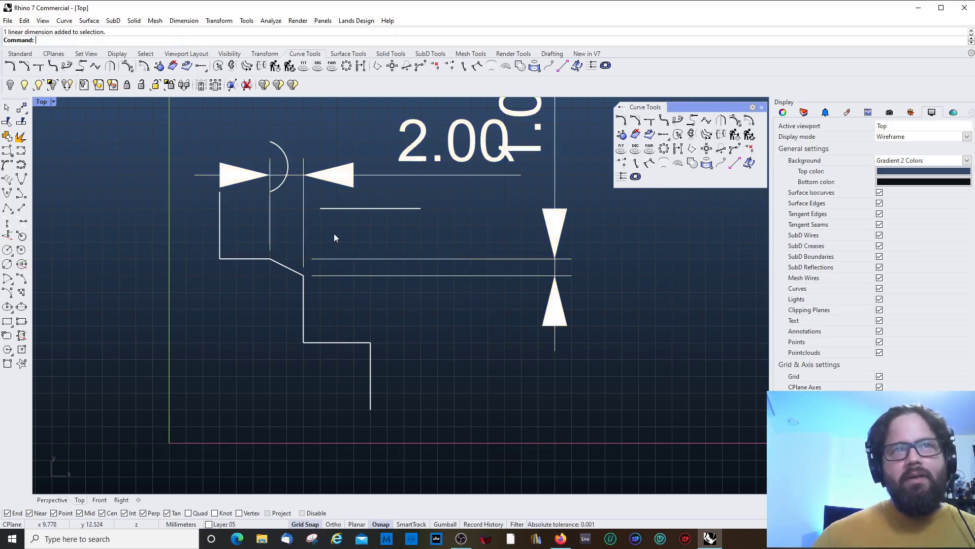
left_click(450, 259)
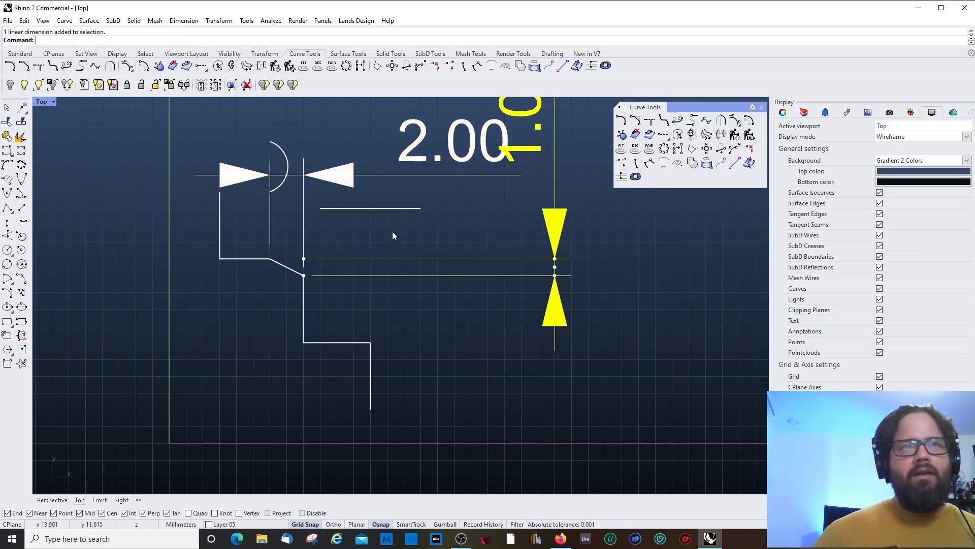
left_click(417, 143, "shift")
key("Delete")
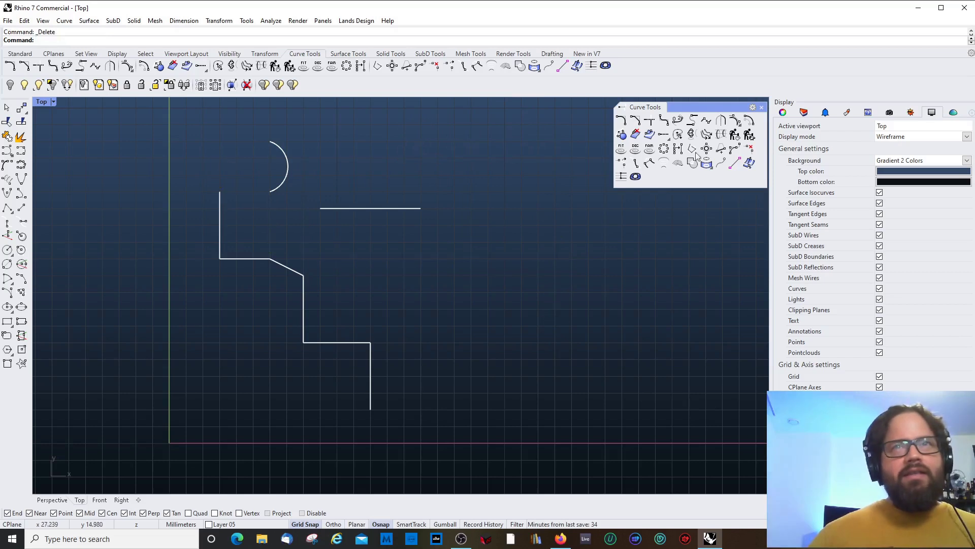
Step: Move the arc closer to the horizontal line and chamfer the line to the arc
right_click(351, 282)
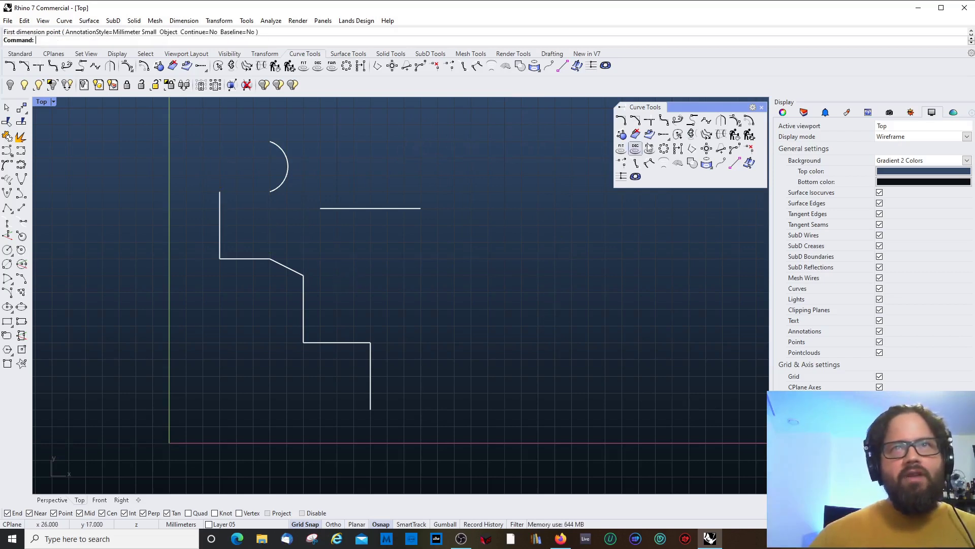
left_click(638, 123)
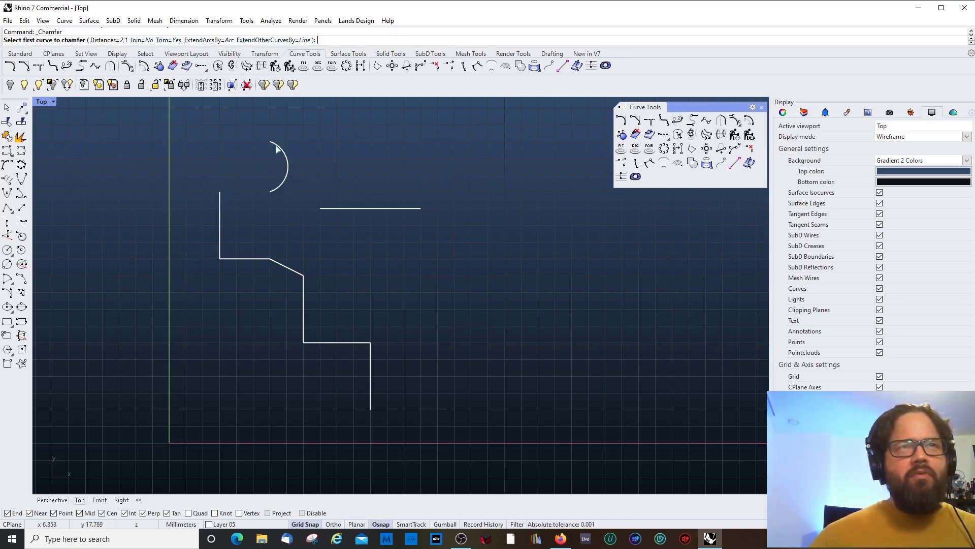
key("Escape")
left_click_drag(284, 167, 315, 175)
left_click(635, 119)
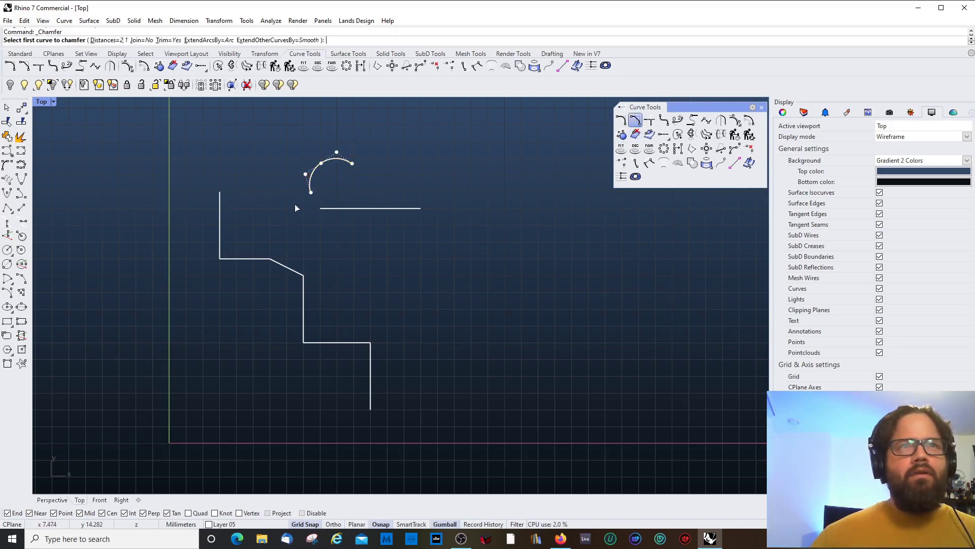
left_click(330, 208)
left_click(310, 185)
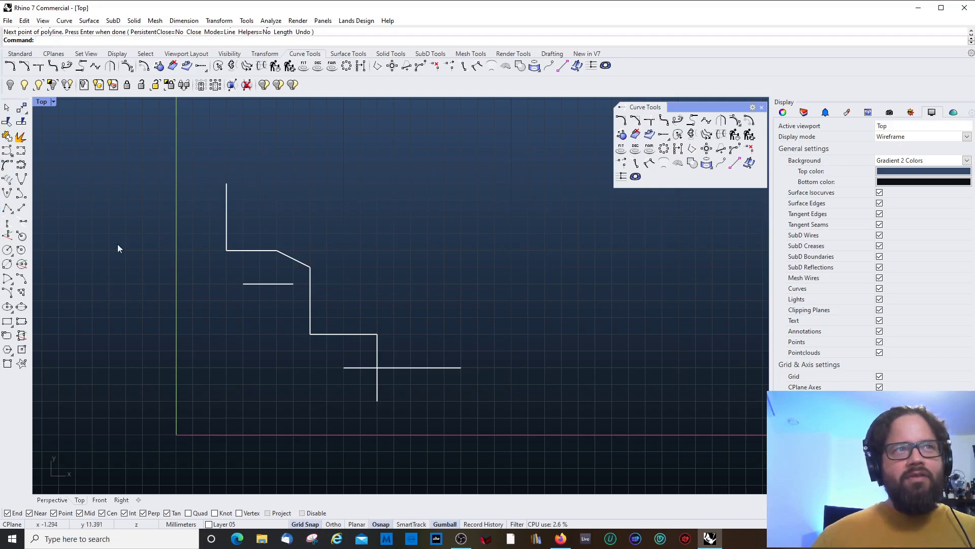
Step: Draw a new short line beside the stepped polyline
left_click(7, 208)
left_click(427, 267)
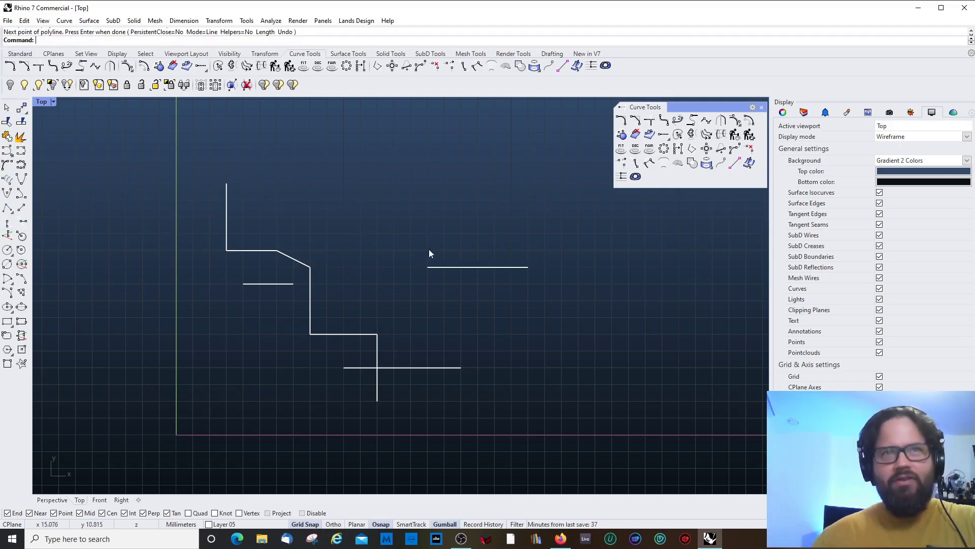
left_click(394, 300)
key("Return")
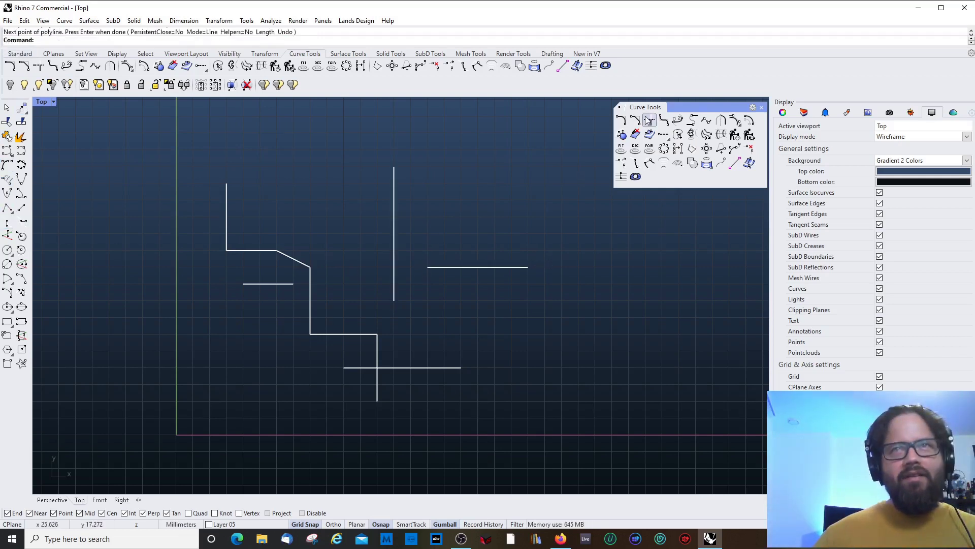
Step: Fillet the horizontal and vertical lines with radius 0 to make a sharp corner
type("fillet")
key("Return")
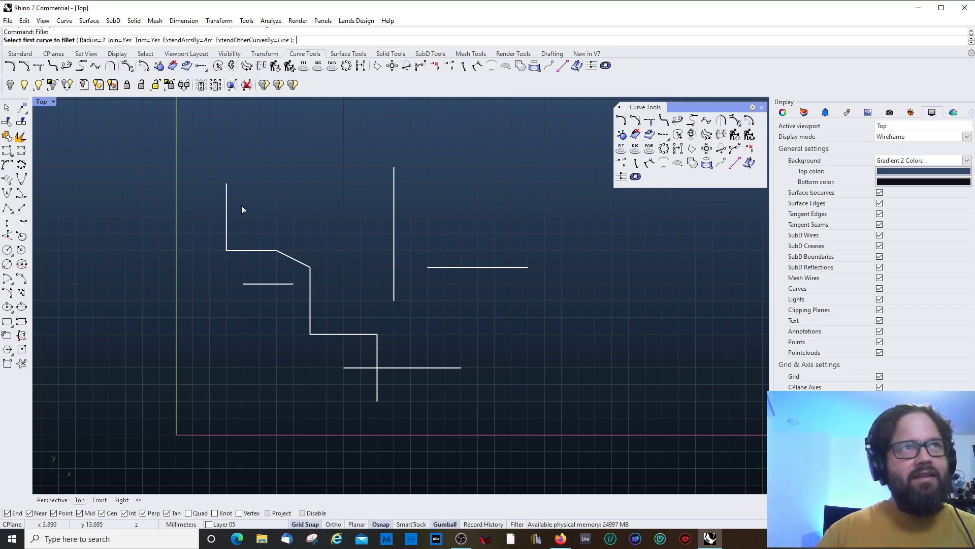
type("r")
key("Return")
type("0")
key("Return")
left_click(454, 268)
left_click(394, 237)
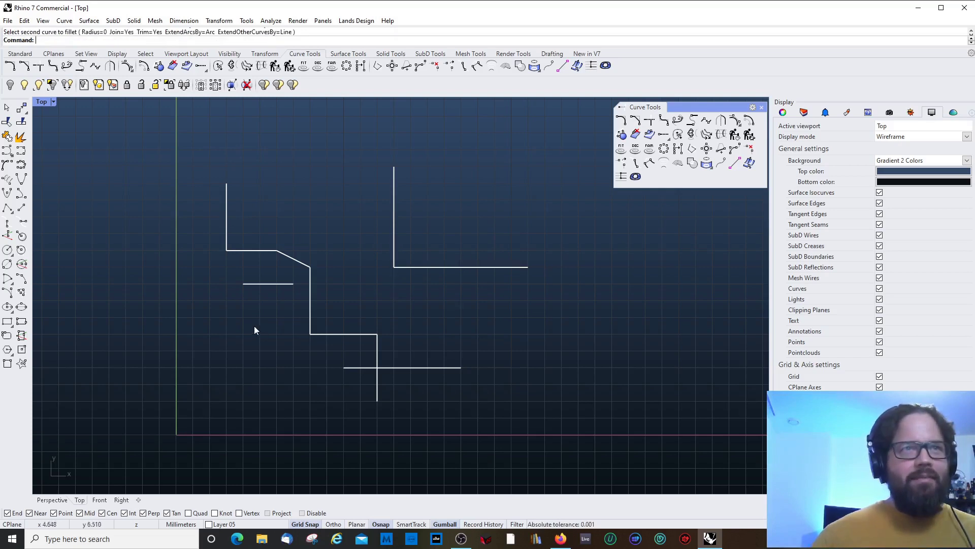
Step: Connect the short line to the stepped polyline twice, undoing each result, and restart Connect
left_click(651, 122)
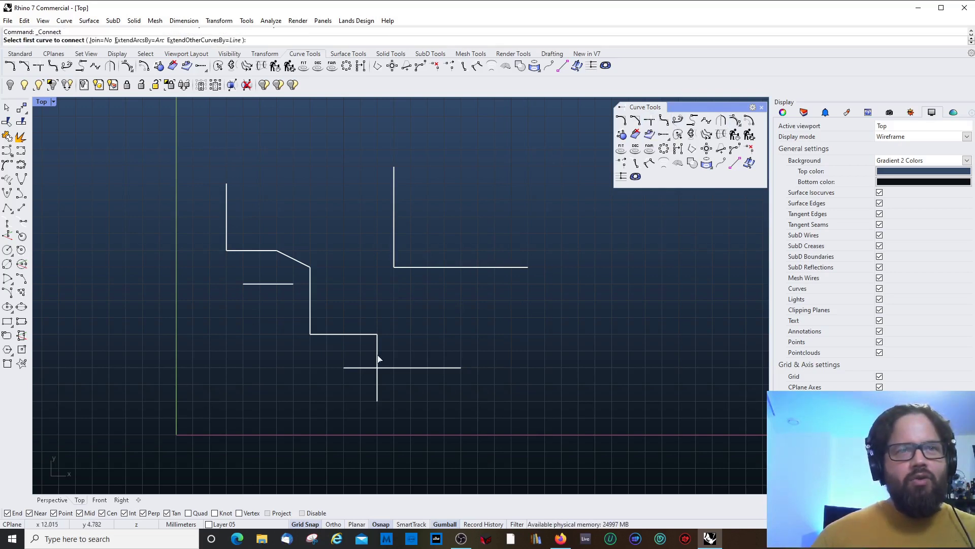
left_click(283, 284)
left_click(310, 278)
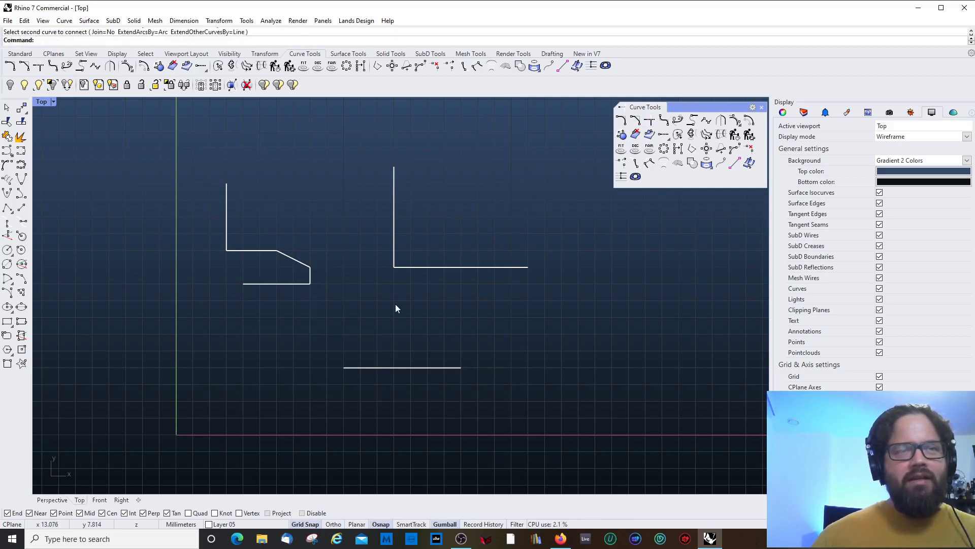
key("ctrl+z")
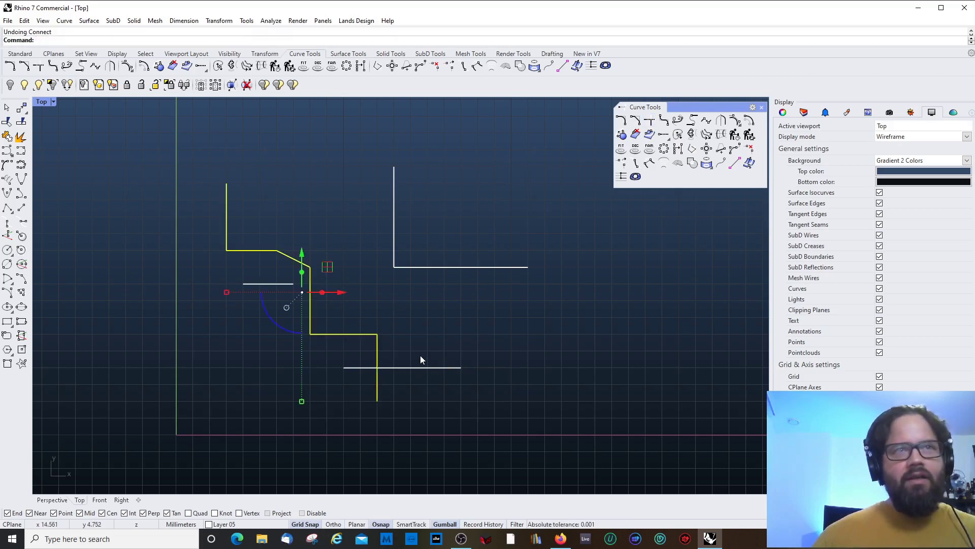
key("Escape")
key("Return")
left_click(391, 371)
left_click(378, 376)
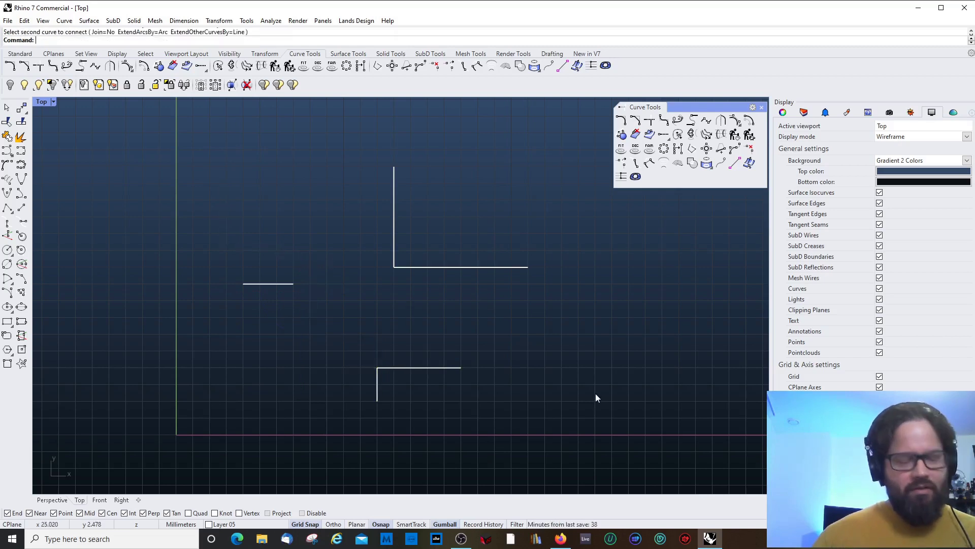
key("ctrl+z")
key("Escape")
key("Return")
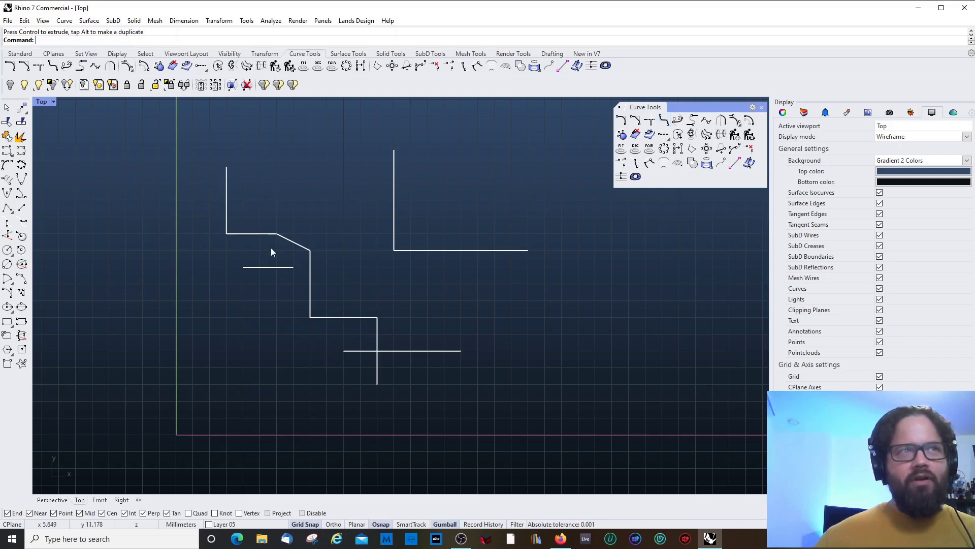
left_click(9, 66)
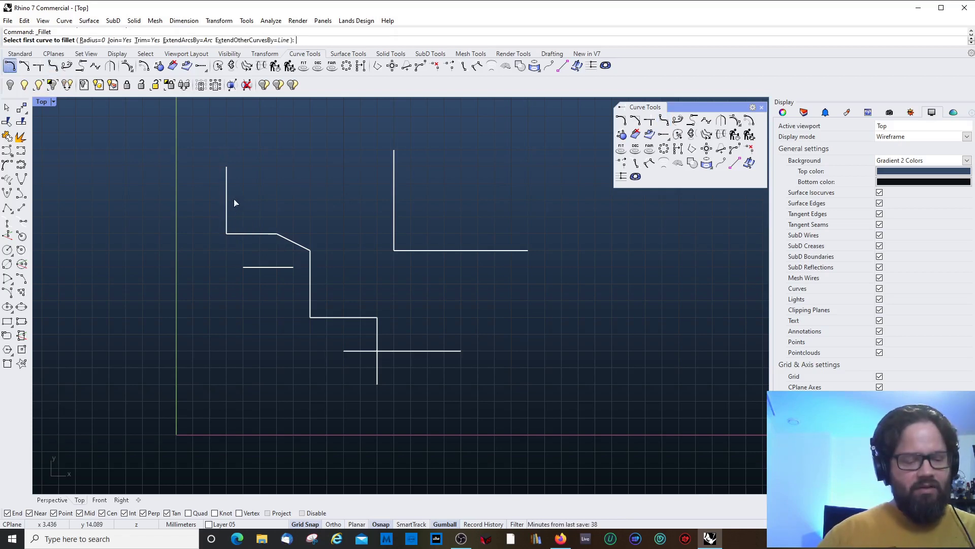
type("r")
key("Return")
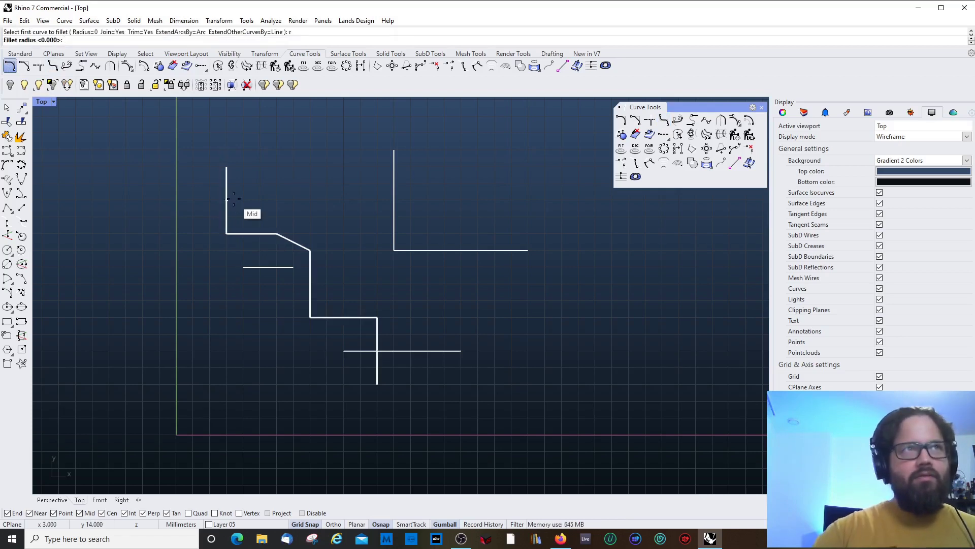
type("1")
key("Return")
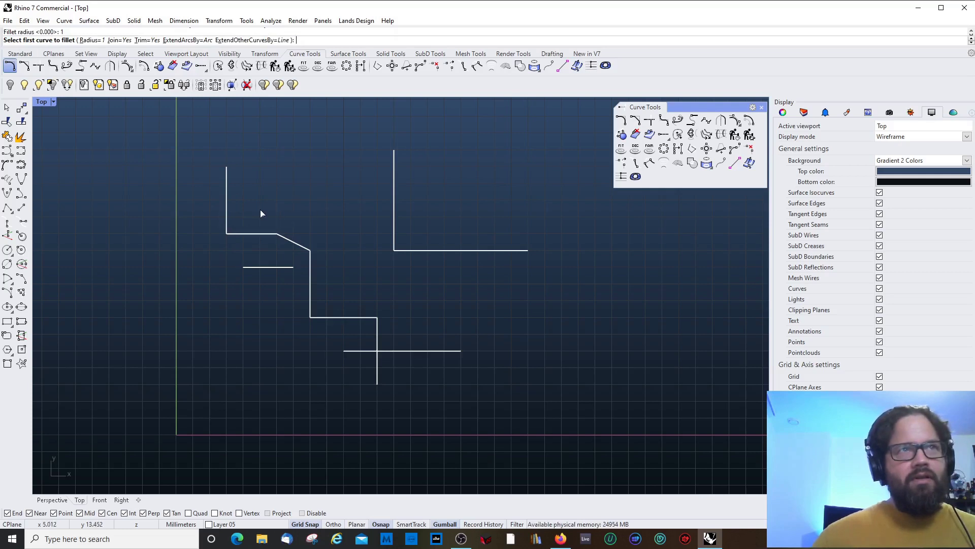
left_click(227, 192)
left_click(236, 234)
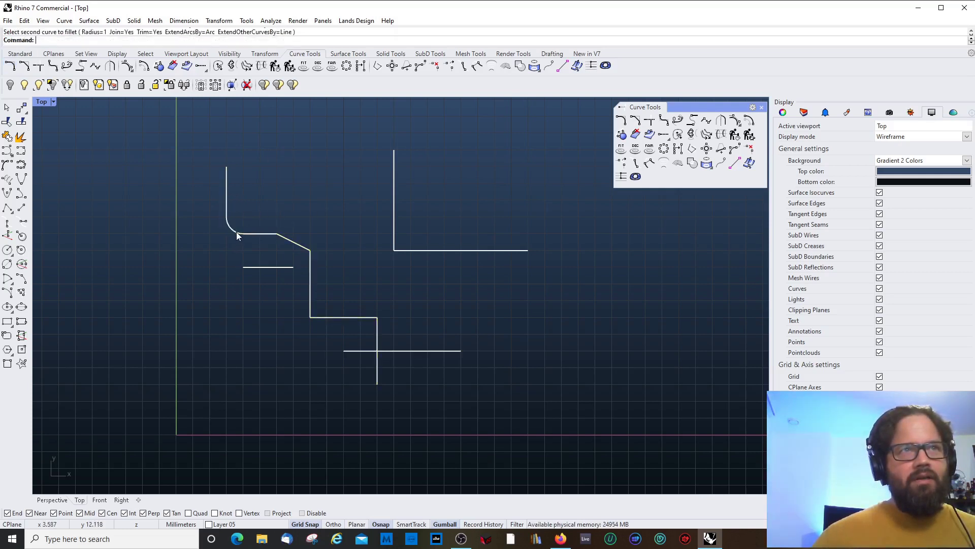
key("Return")
left_click(267, 234)
left_click(285, 237)
key("Return")
left_click(309, 259)
left_click(303, 249)
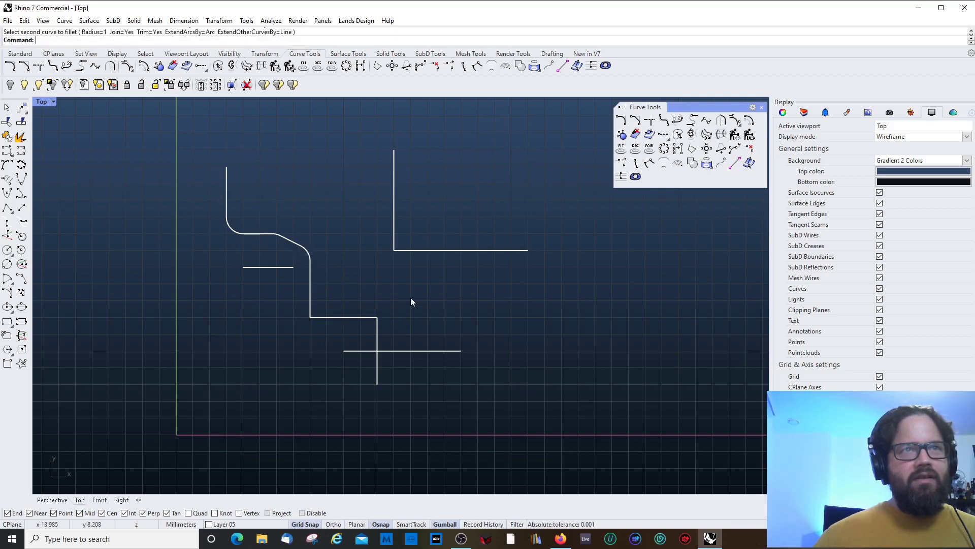
key("ctrl+z")
key("ctrl+z")
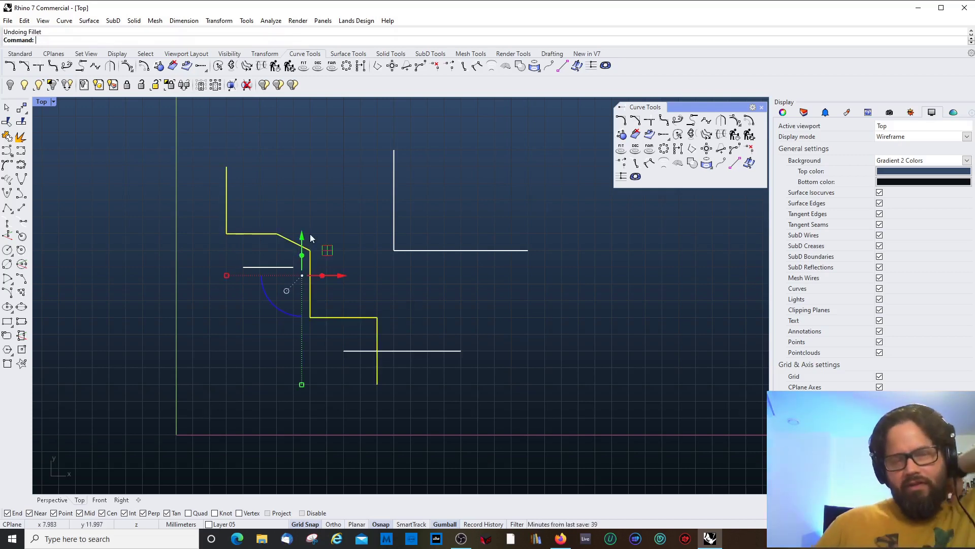
Step: Round all corners of the stepped polyline and the L-shaped line at radius 1
left_click(663, 122)
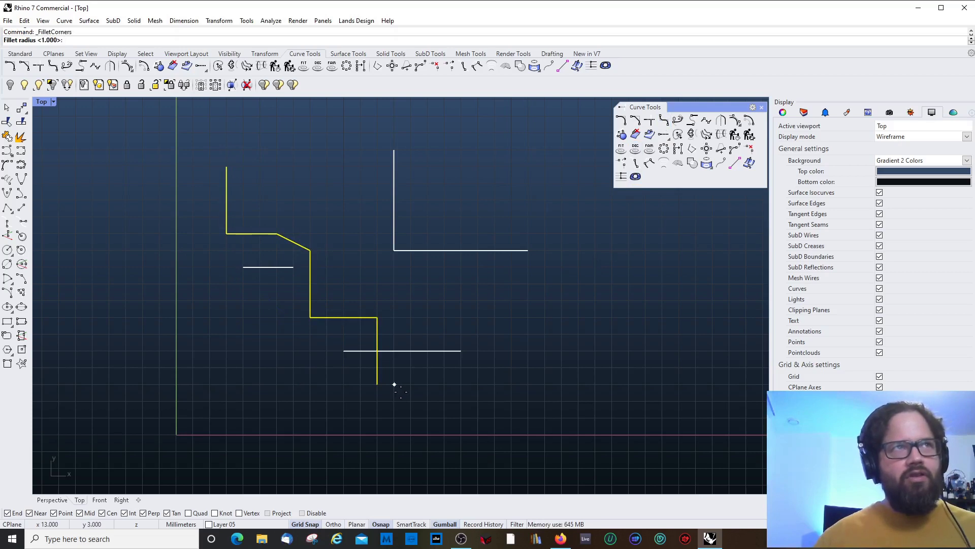
key("Return")
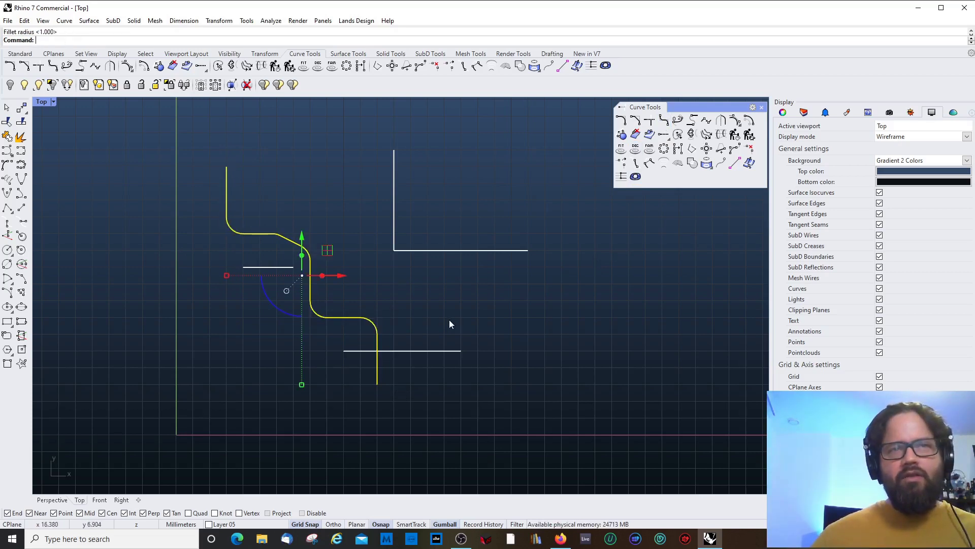
left_click(446, 248)
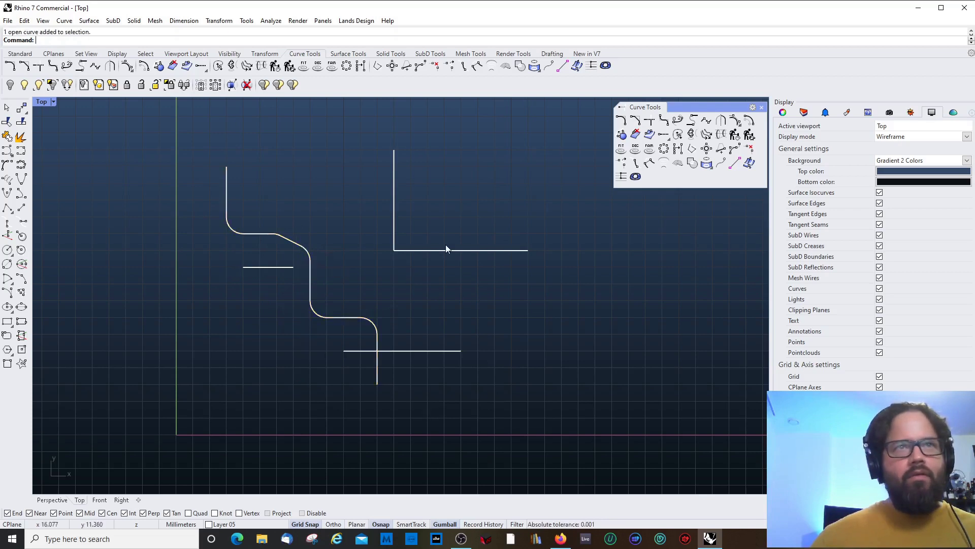
left_click(663, 121)
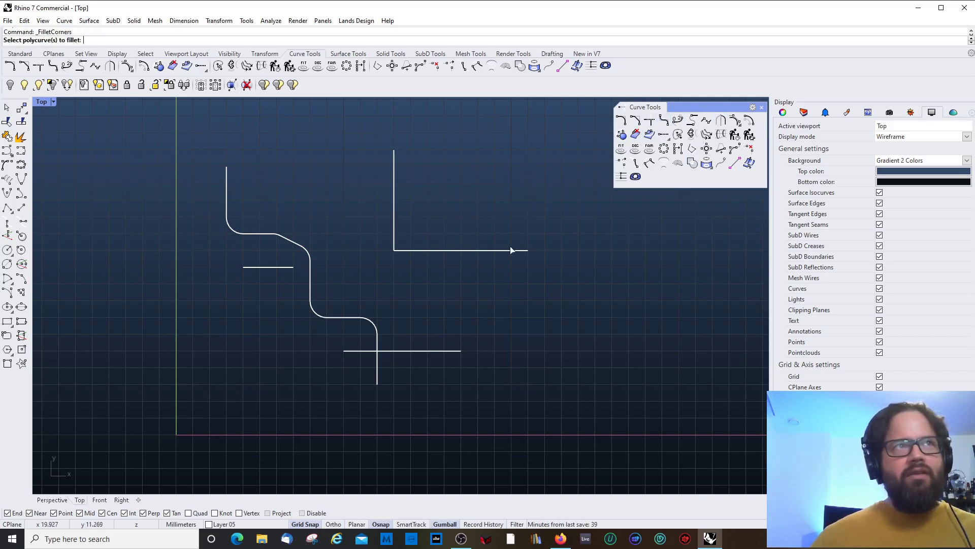
left_click(395, 203)
key("Return")
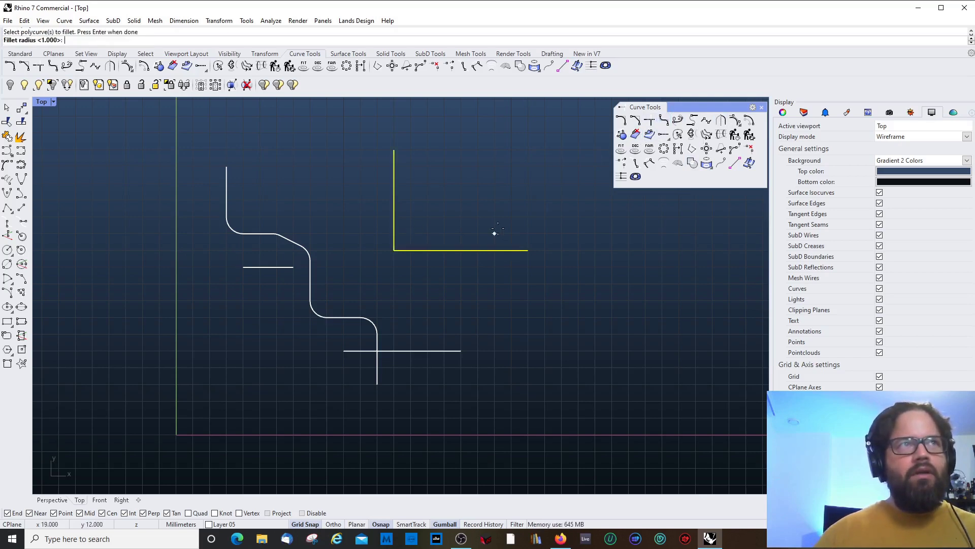
key("Return")
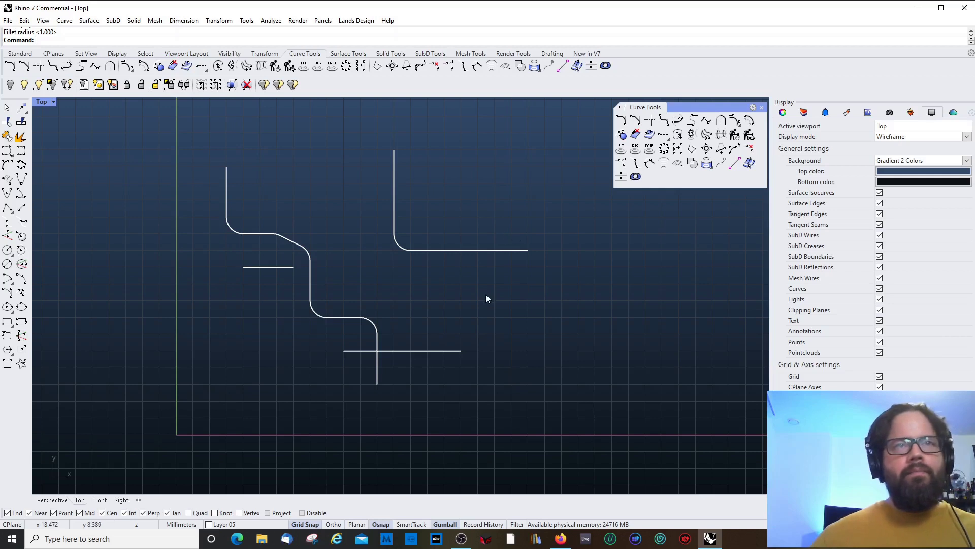
Step: Draw two rectangles to the right of the lines
left_click(8, 321)
left_click(511, 301)
left_click(628, 368)
key("Return")
left_click(544, 184)
left_click(629, 283)
Step: Round both rectangles' corners at the default radius and move the upper one right
scroll(500, 296, "down", 2)
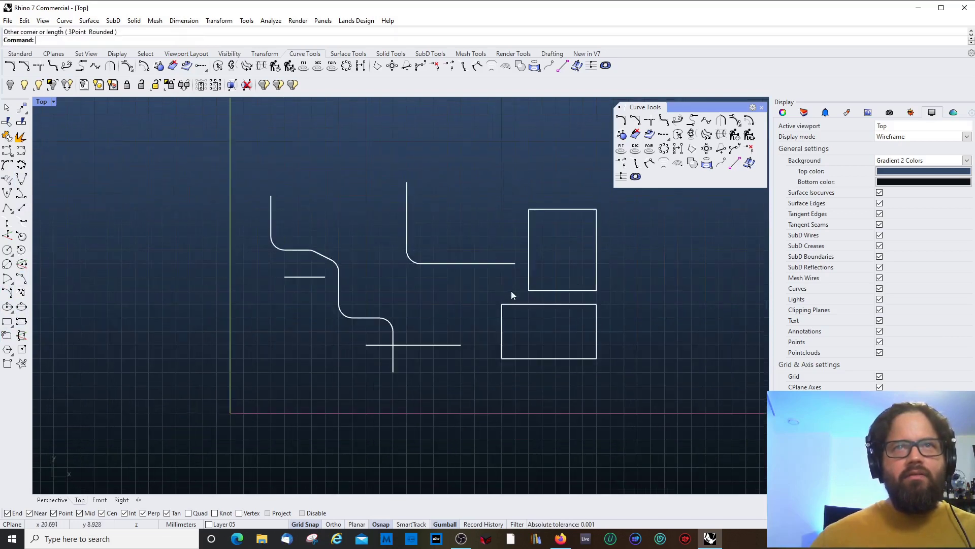
left_click_drag(451, 181, 658, 401)
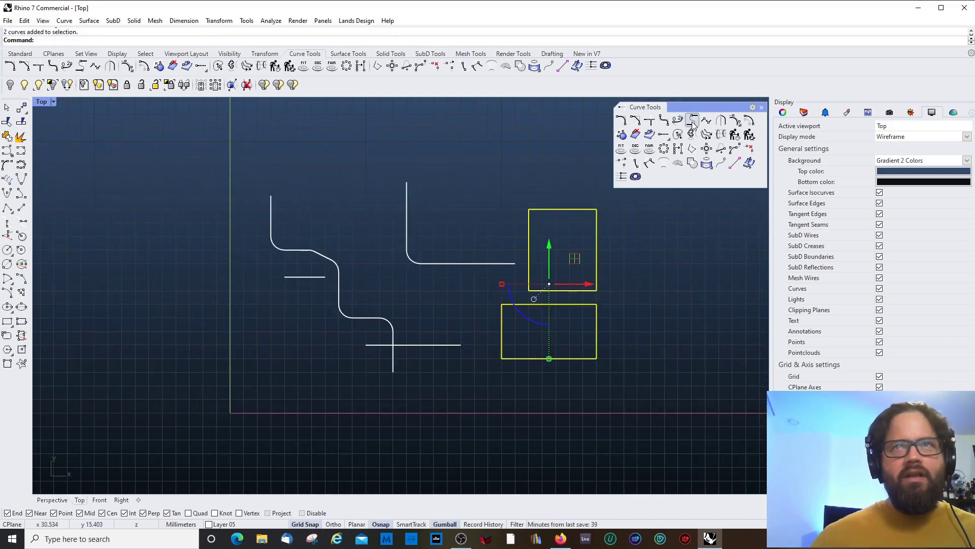
left_click(664, 121)
key("Return")
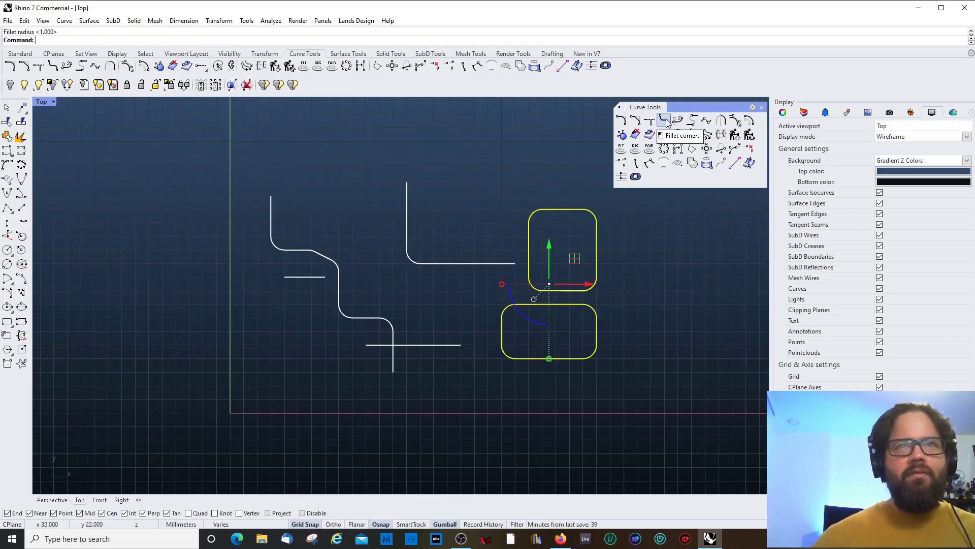
key("Escape")
scroll(553, 300, "up", 1)
left_click(544, 292)
left_click_drag(583, 236, 670, 242)
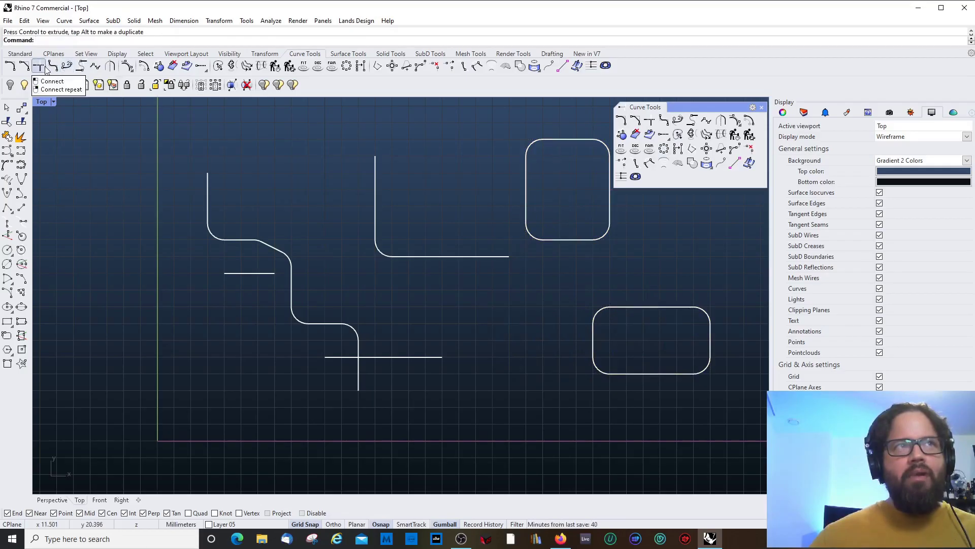
left_click(459, 259)
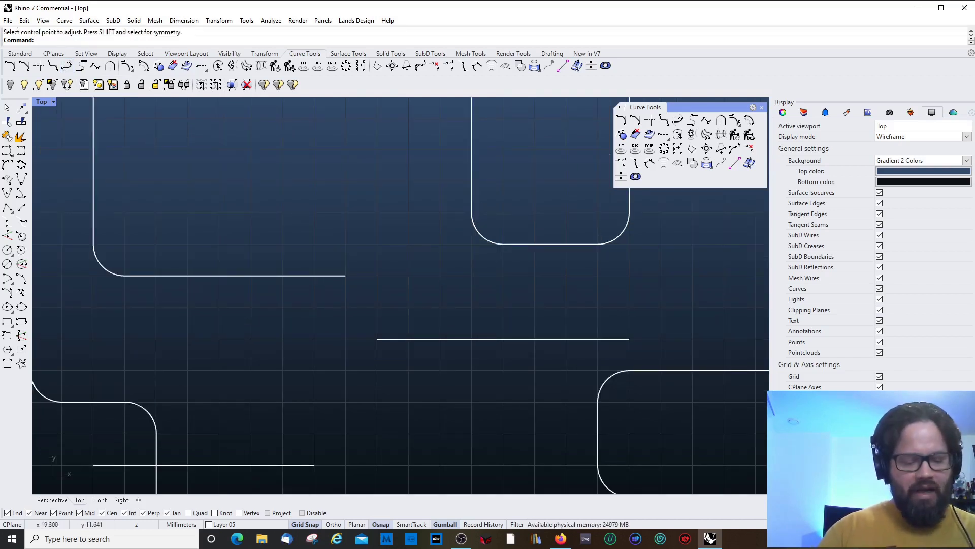
type("BlendCrv")
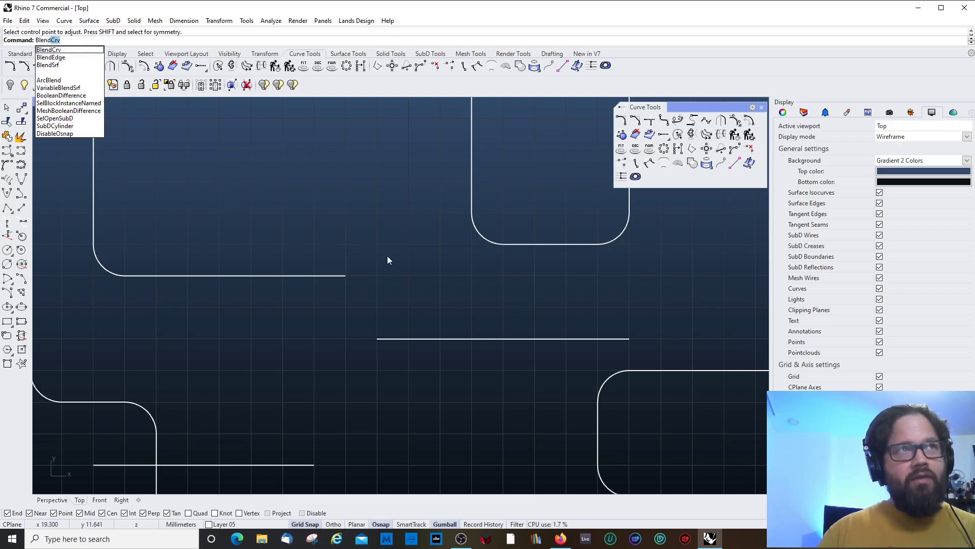
key("Return")
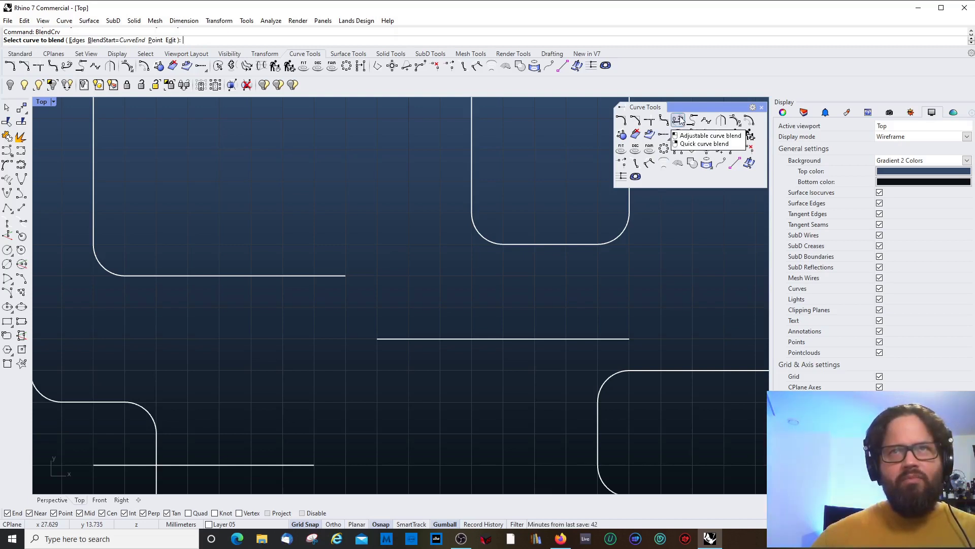
key("Escape")
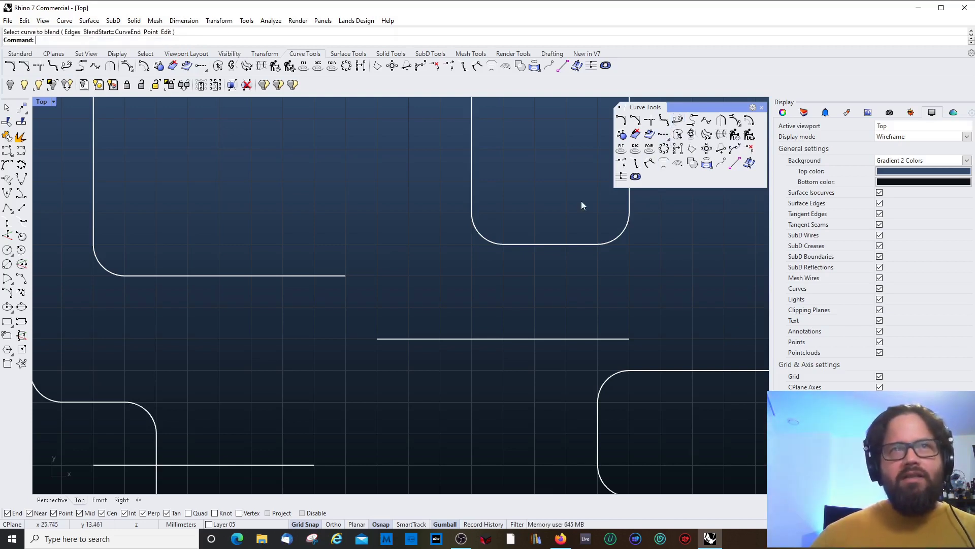
right_click(677, 119)
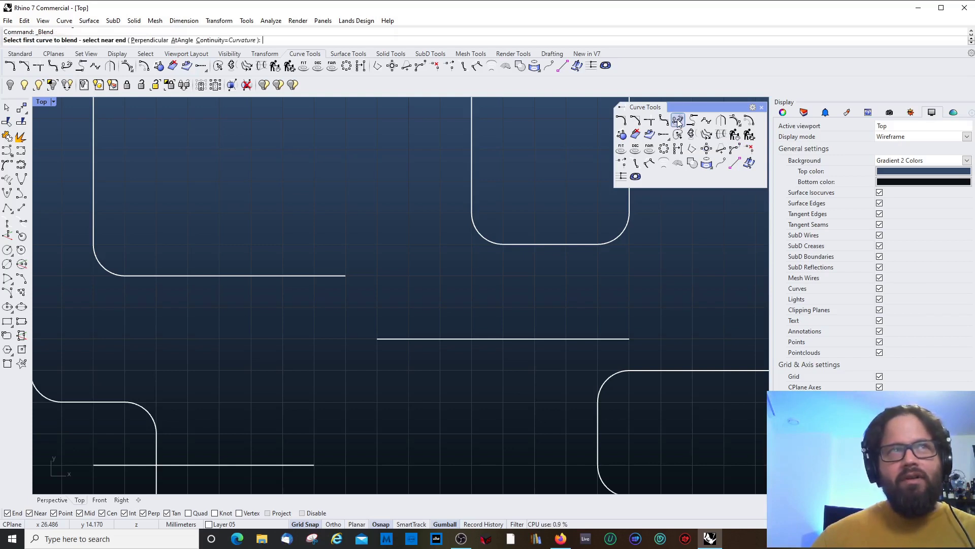
left_click(331, 280)
left_click(390, 341)
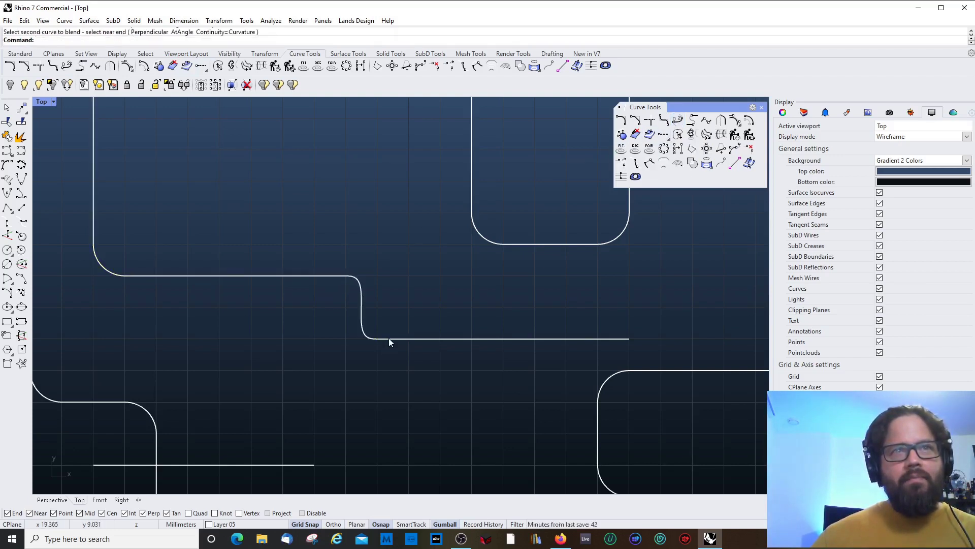
left_click(361, 293)
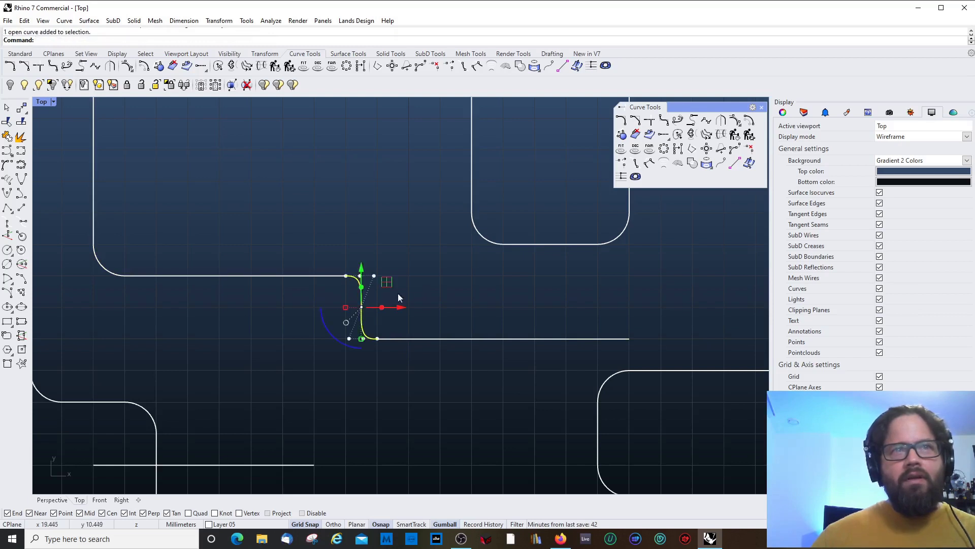
scroll(336, 319, "up", 5)
key("Escape")
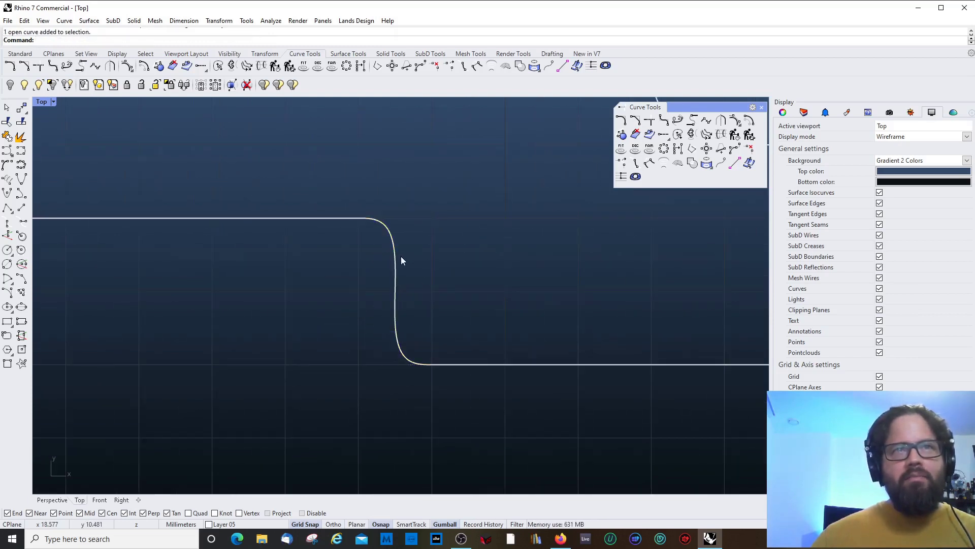
left_click(396, 260)
left_click_drag(424, 218, 505, 218)
left_click(367, 364)
left_click_drag(388, 364, 307, 364)
scroll(396, 289, "down", 4)
left_click(311, 249)
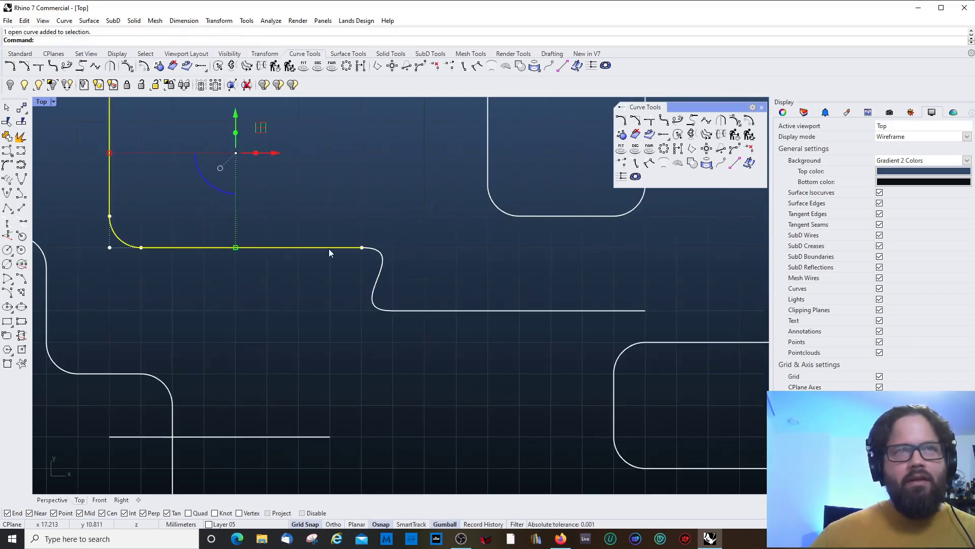
left_click(421, 312)
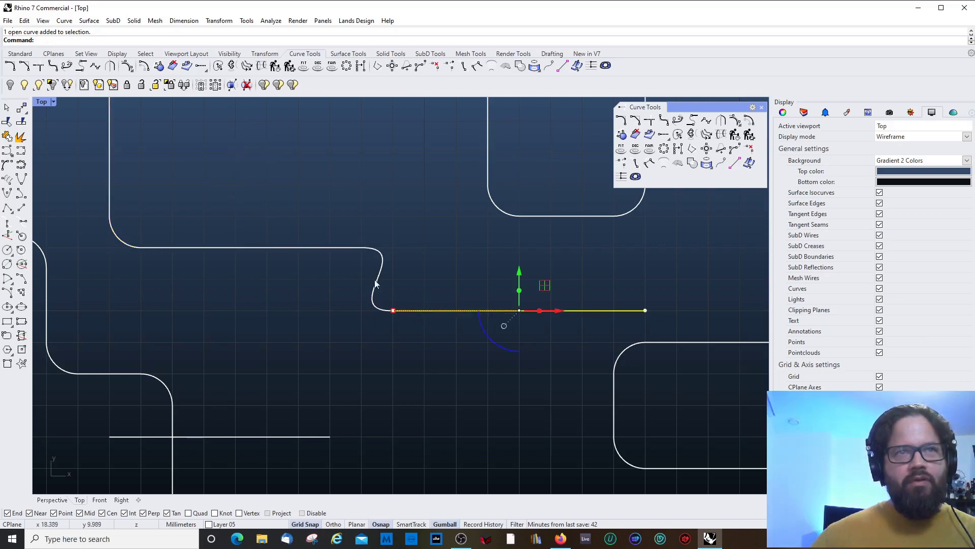
key("Escape")
left_click(336, 249)
key("Escape")
scroll(374, 255, "up", 4)
left_click_drag(485, 236, 411, 236)
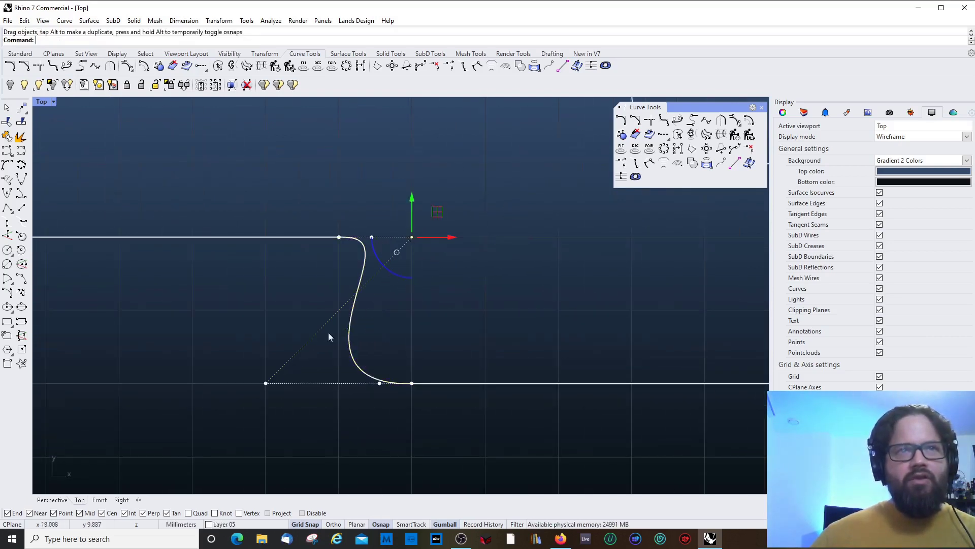
left_click_drag(265, 383, 339, 383)
key("Escape")
scroll(425, 324, "down", 3)
scroll(401, 330, "up", 2)
key("F10")
left_click(431, 291)
scroll(431, 292, "up", 2)
left_click_drag(431, 291, 513, 294)
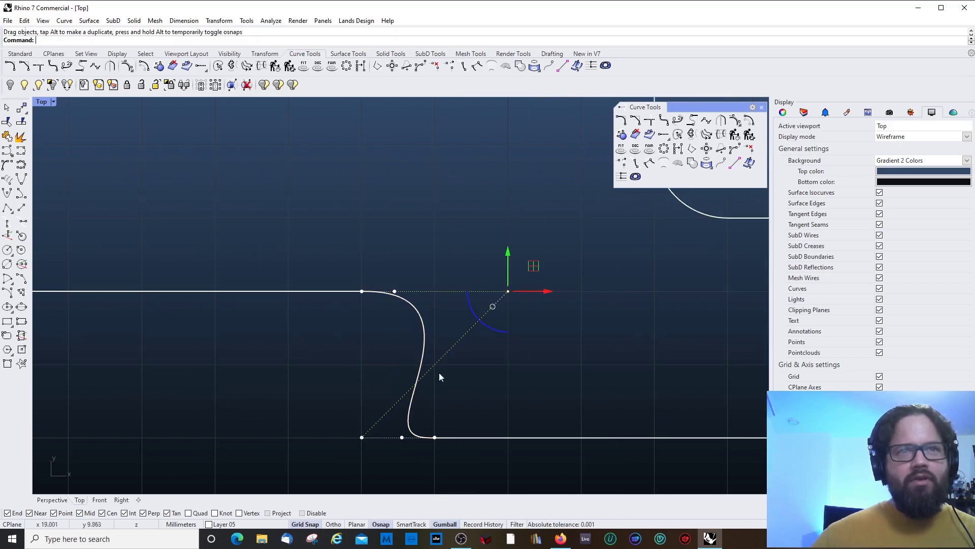
key("Escape")
scroll(403, 336, "down", 3)
scroll(450, 405, "up", 4)
left_click(380, 252)
key("Delete")
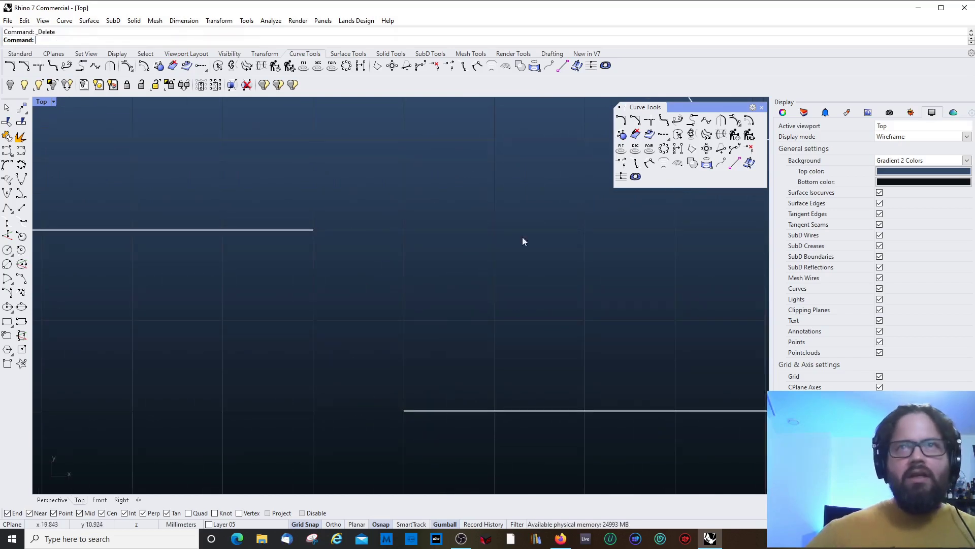
Step: Blend the two lines with Position continuity at both ends, then switch end 1 to Curvature
left_click(678, 122)
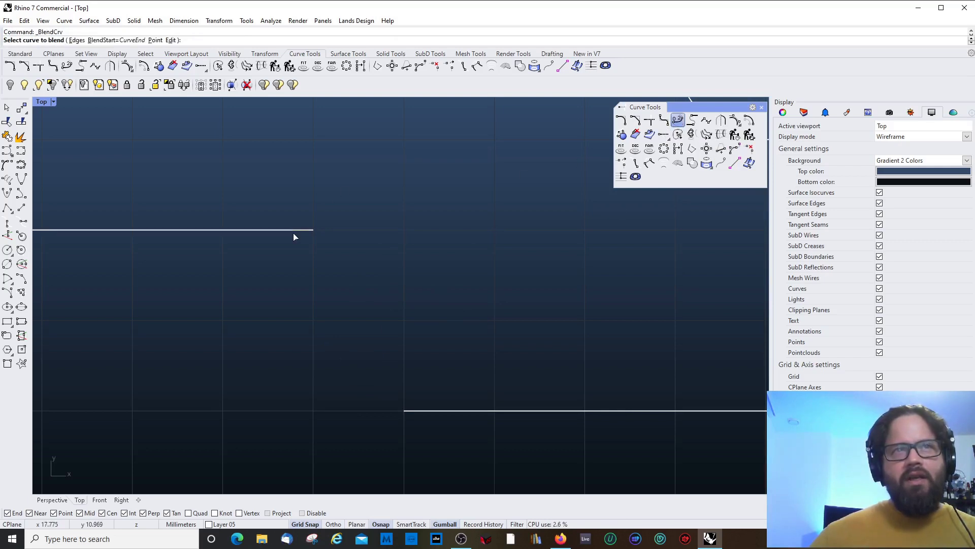
left_click(441, 412)
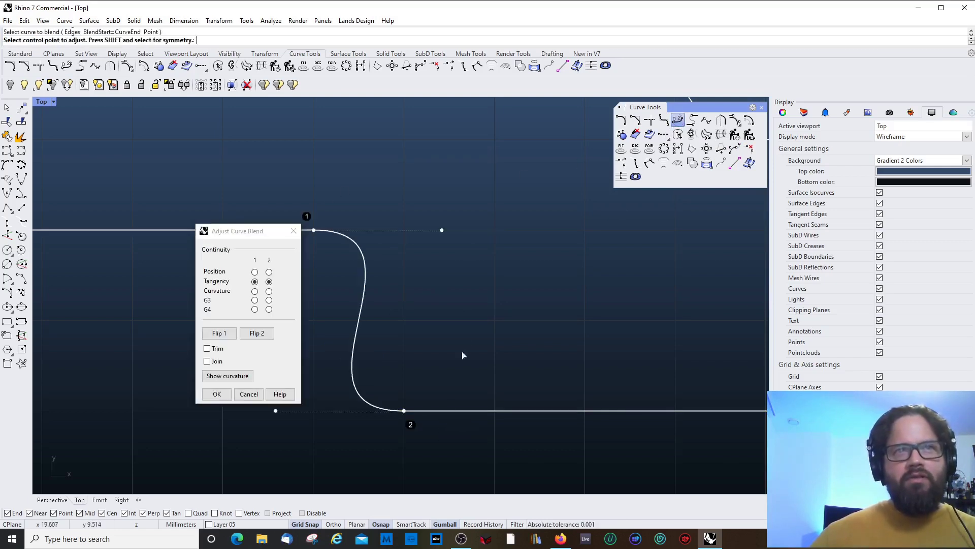
left_click_drag(250, 222, 155, 223)
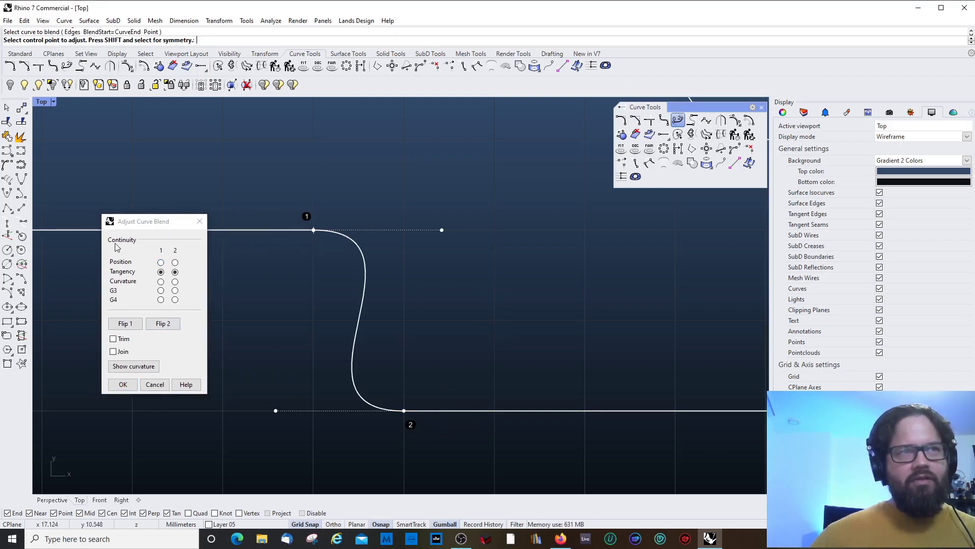
left_click(161, 262)
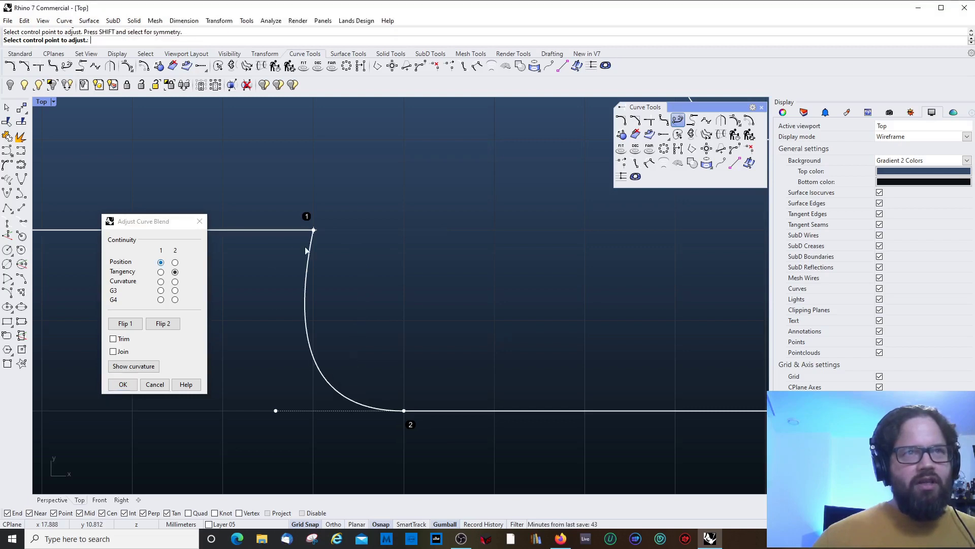
left_click(275, 411)
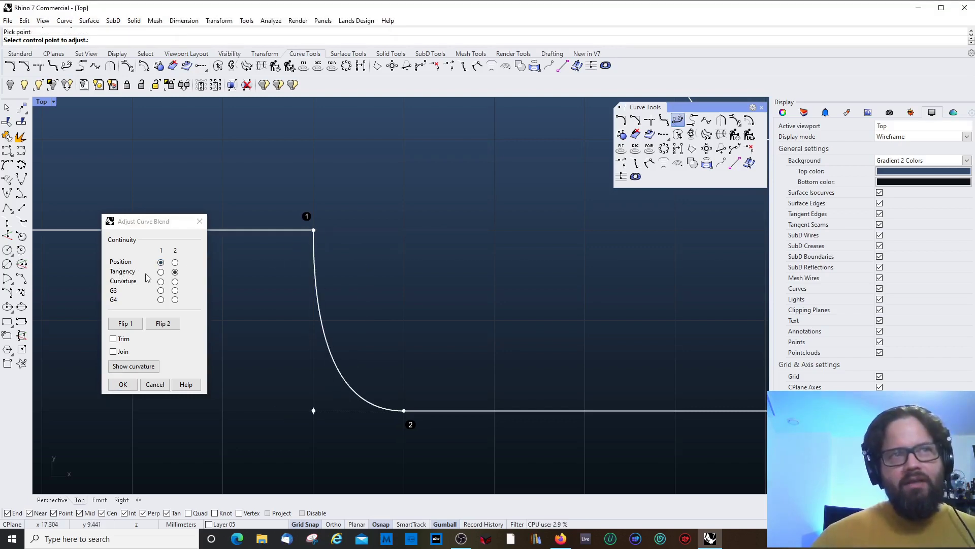
left_click(175, 263)
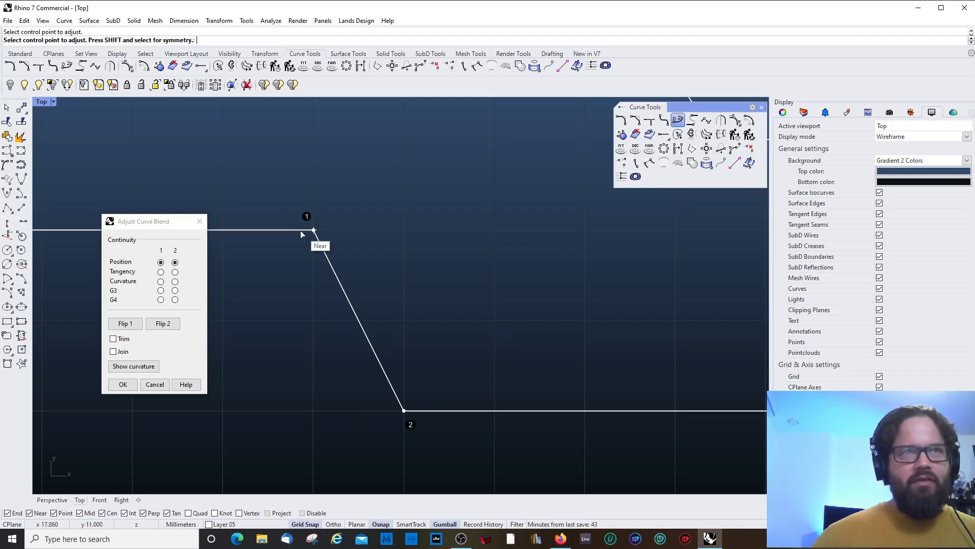
left_click(160, 282)
Step: Drag the blend's upper control points in and out to tune the curve's tension
left_click(570, 230)
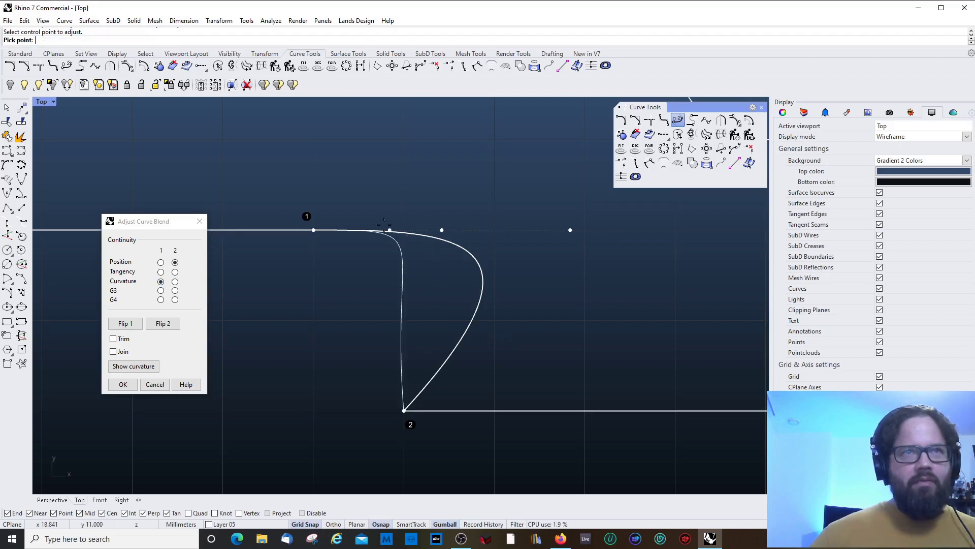
left_click(389, 230)
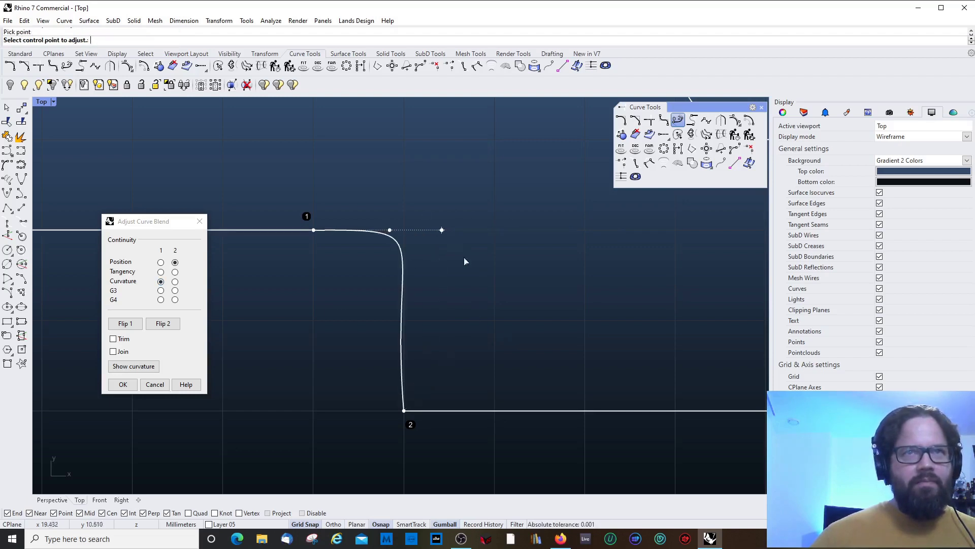
left_click(443, 231)
left_click(494, 230)
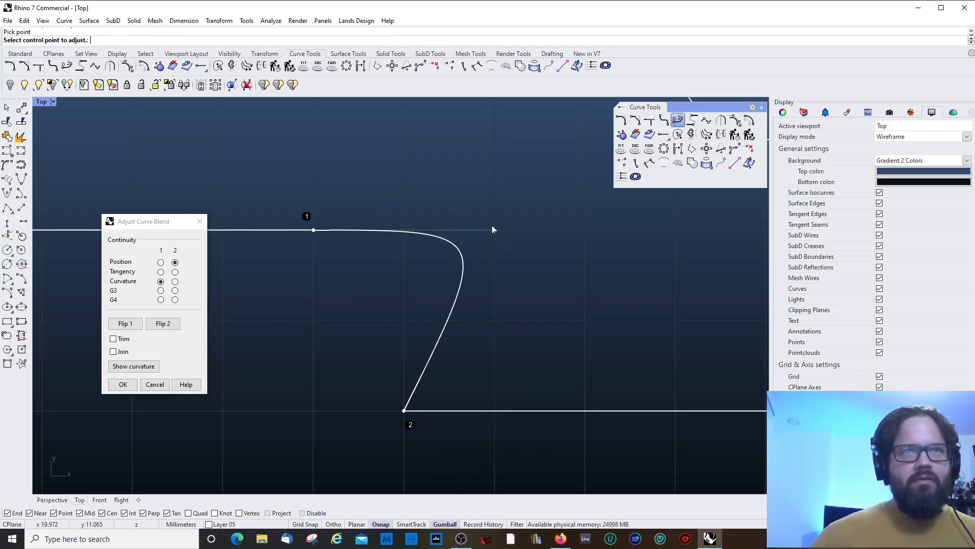
left_click(494, 231)
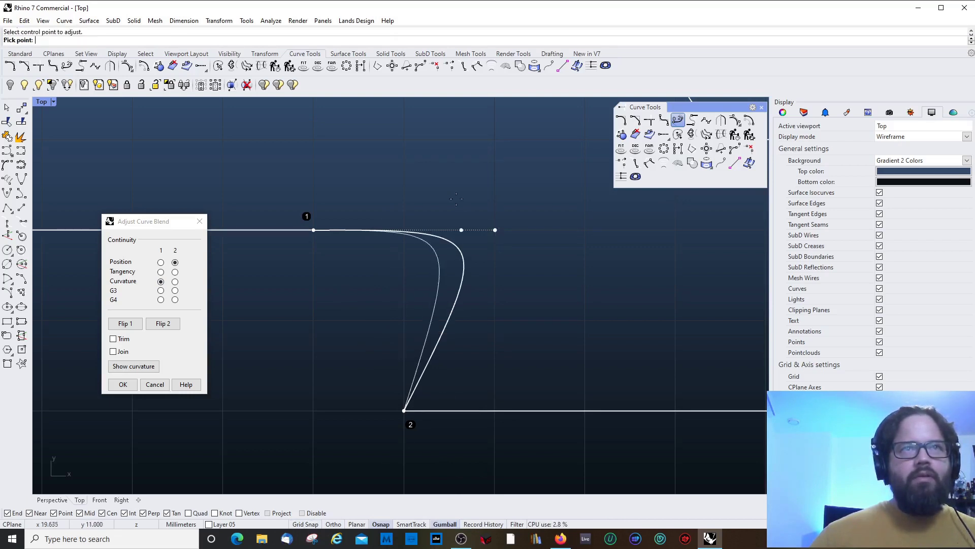
left_click(402, 214)
left_click(409, 230)
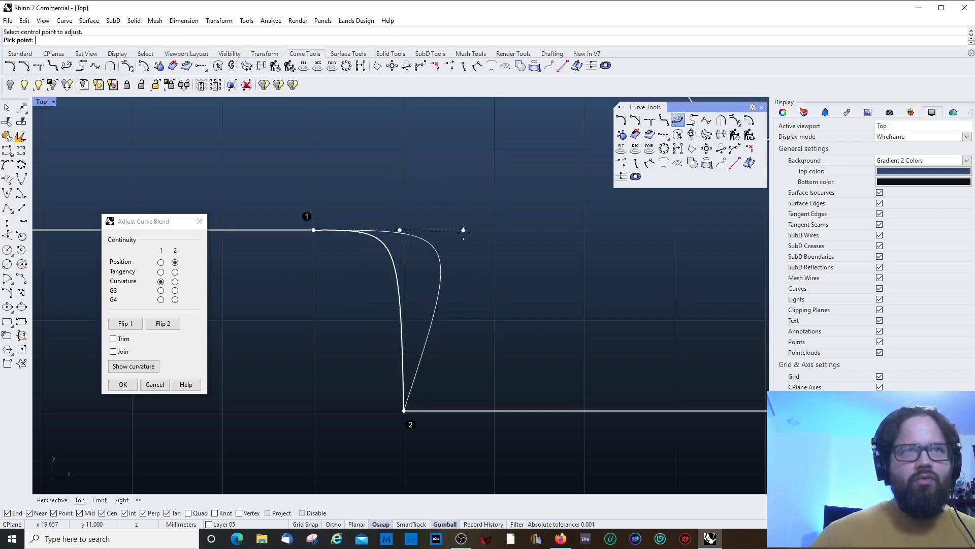
left_click(482, 227)
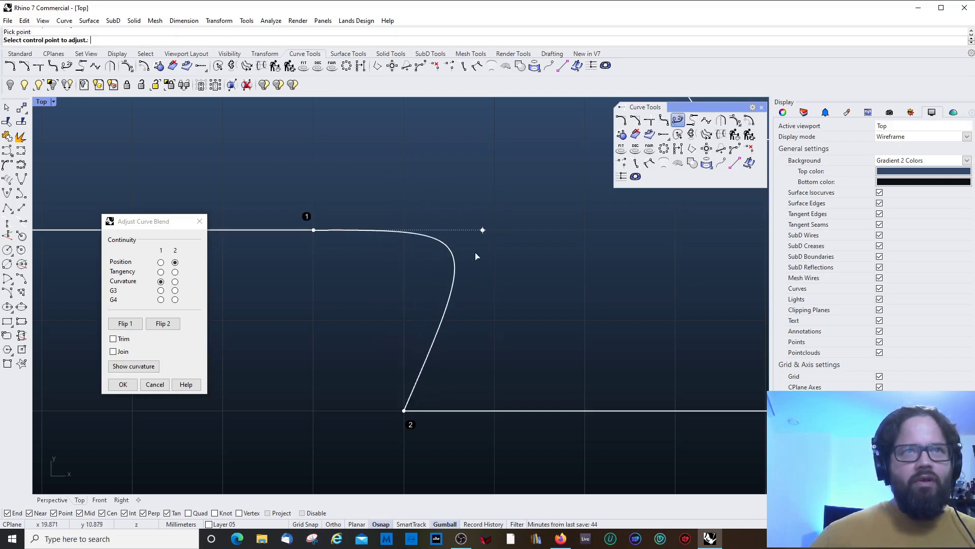
left_click(449, 239)
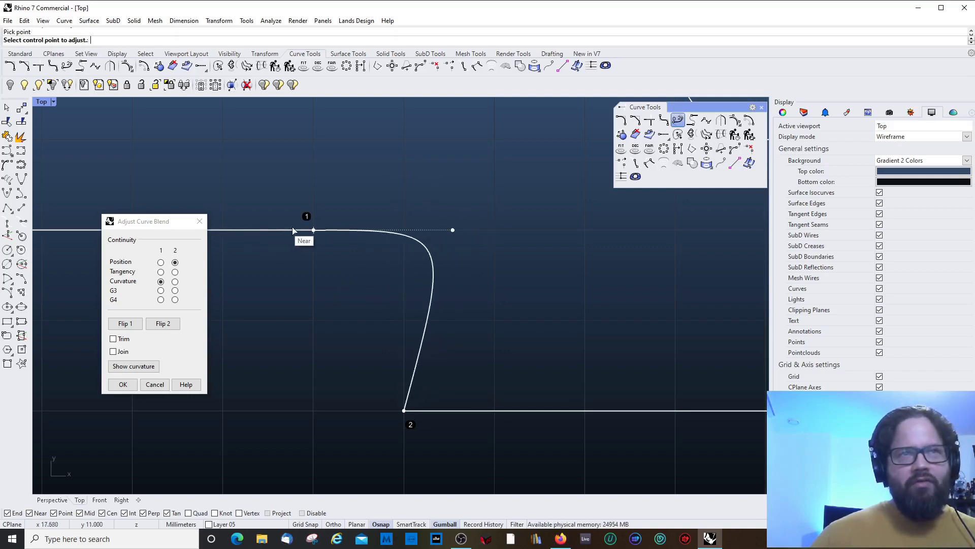
Step: Set end 2 to Curvature continuity and reposition the bottom control point into an S-curve
left_click(175, 281)
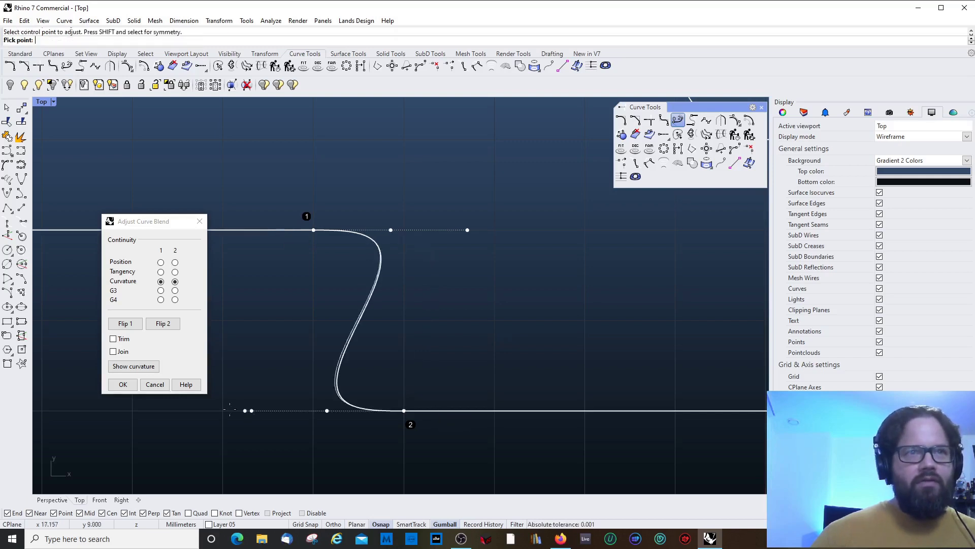
left_click(228, 410)
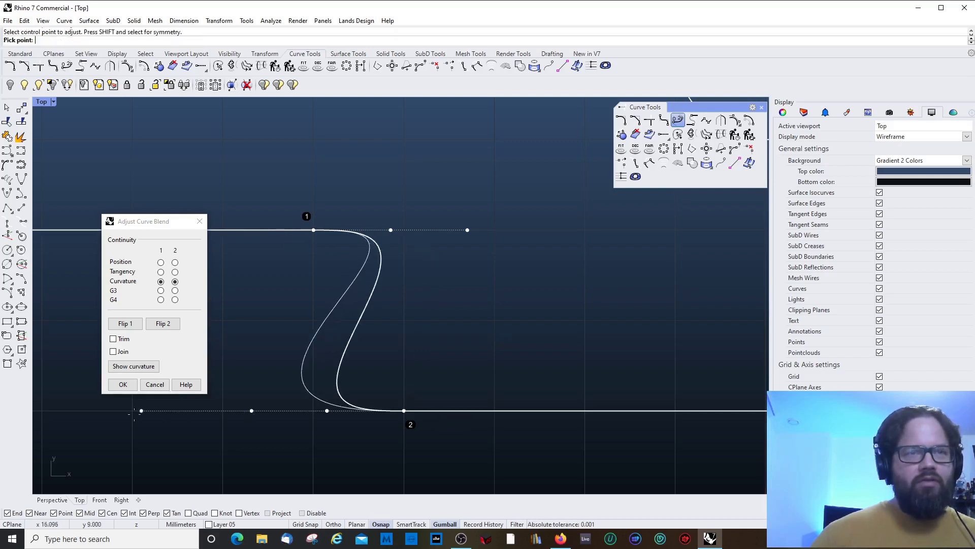
left_click(228, 410)
scroll(394, 273, "down", 3)
scroll(373, 219, "up", 2)
scroll(475, 309, "down", 2)
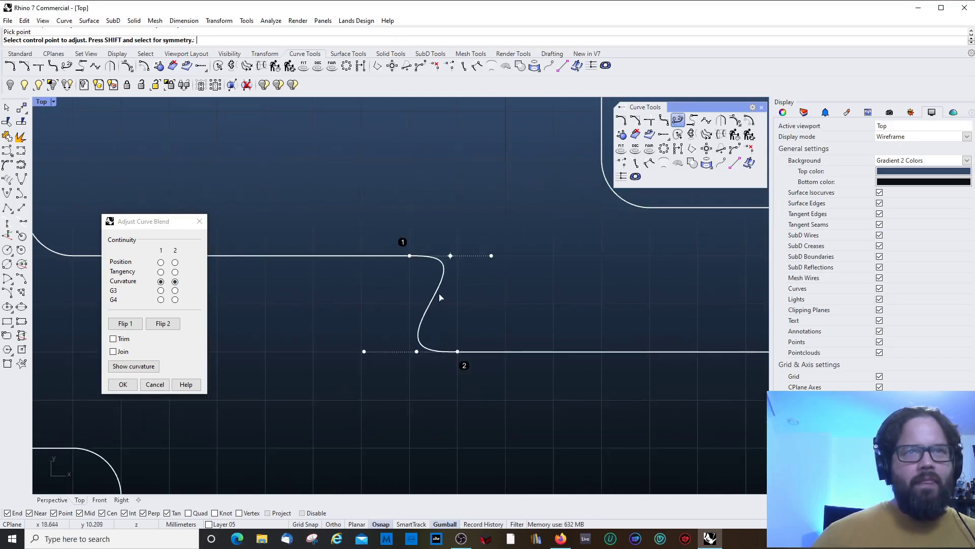
scroll(419, 475, "up", 3)
left_click(421, 474)
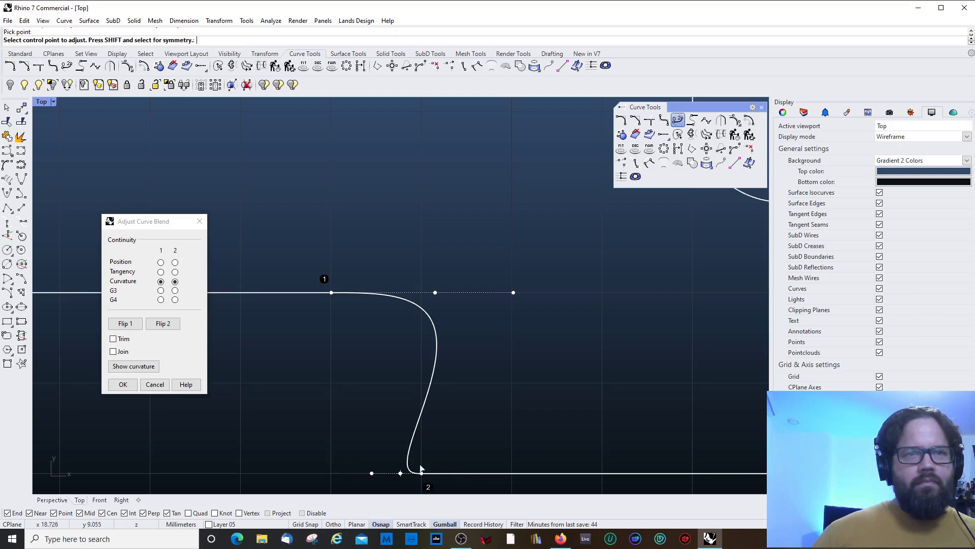
scroll(448, 364, "down", 3)
scroll(448, 365, "up", 3)
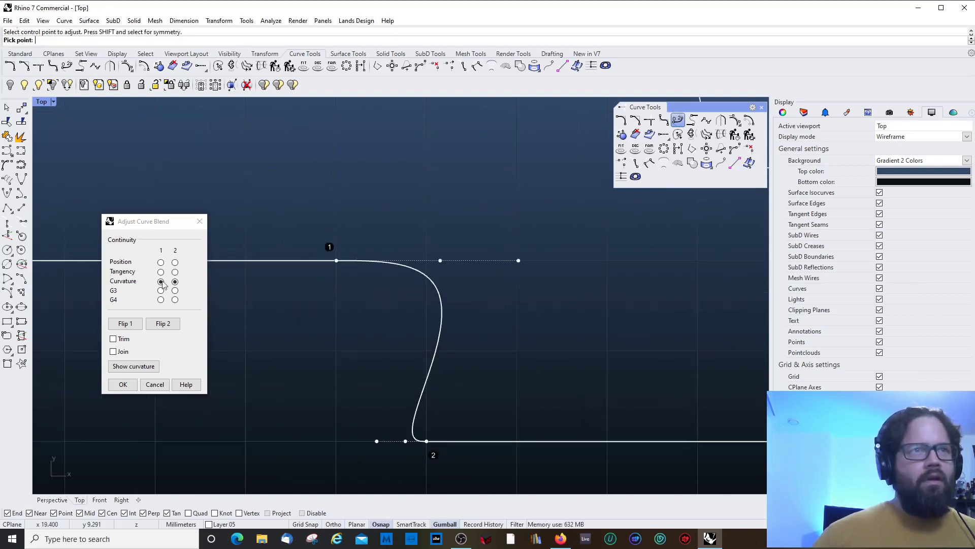
Step: Set both ends of the blend to G4 continuity
left_click(160, 299)
scroll(98, 293, "down", 2)
left_click(175, 299)
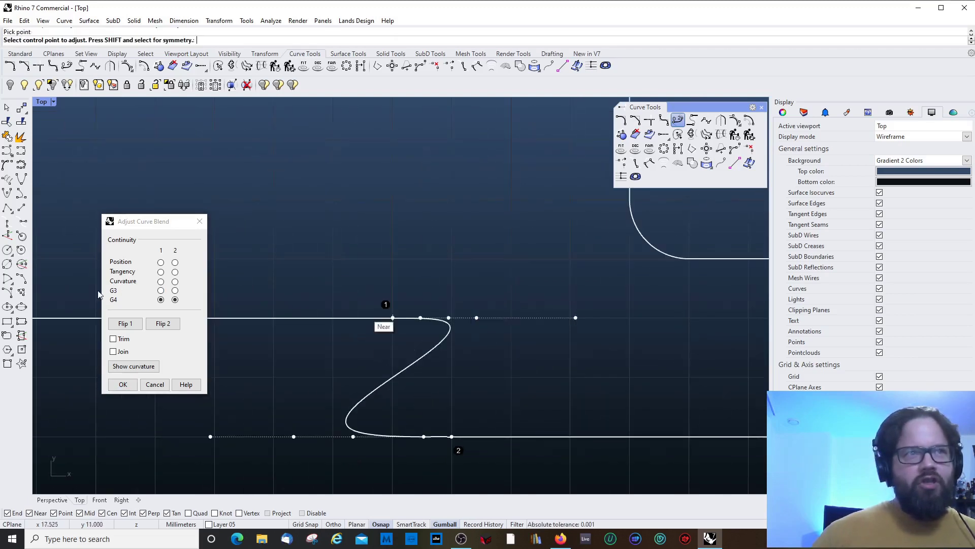
Step: Drag the blend's upper and leftmost control points to reshape its loop
left_click(477, 317)
left_click(535, 318)
left_click_drag(448, 319, 480, 321)
left_click(422, 318)
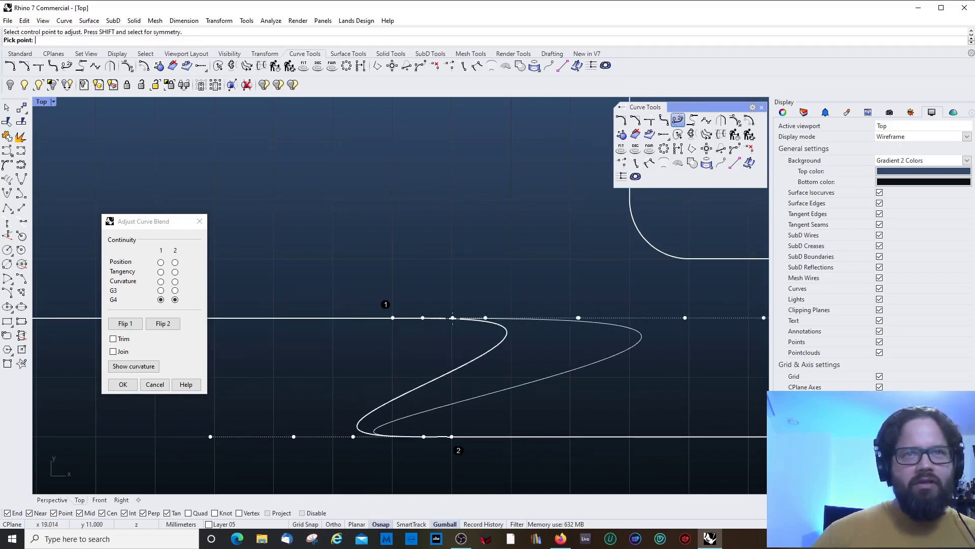
left_click(450, 317)
scroll(448, 326, "down", 3)
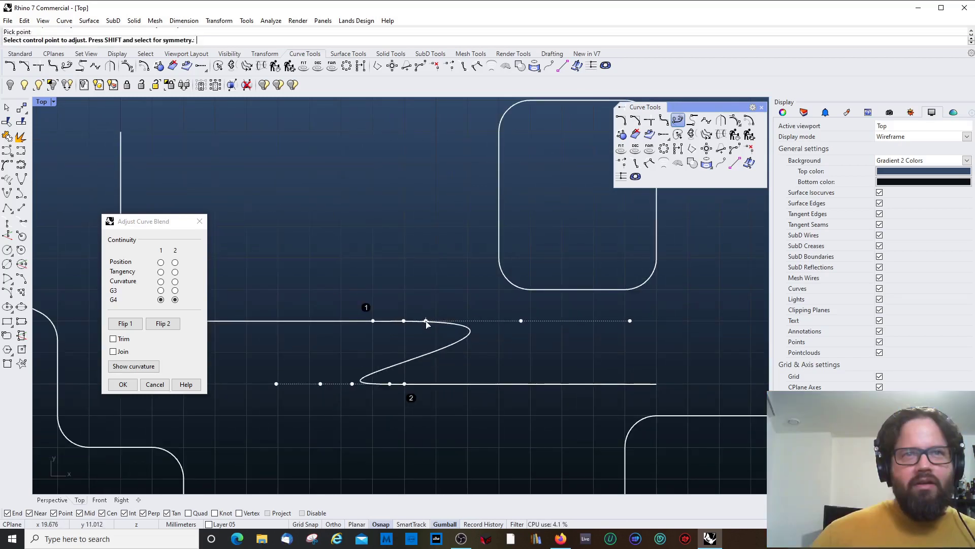
left_click_drag(523, 325, 485, 342)
scroll(485, 342, "up", 2)
left_click(319, 347)
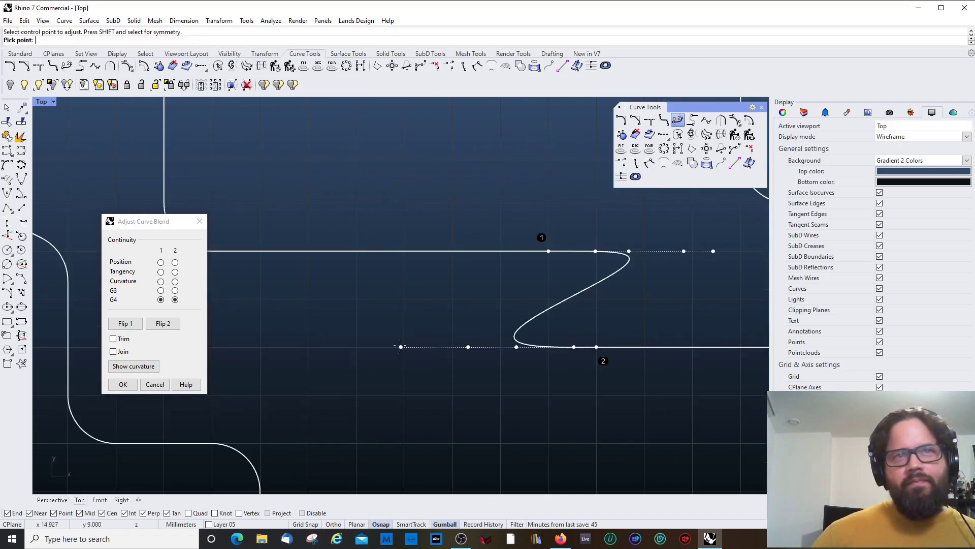
left_click(331, 348)
Step: Flip the blend direction at both ends and display its curvature graph
left_click(126, 324)
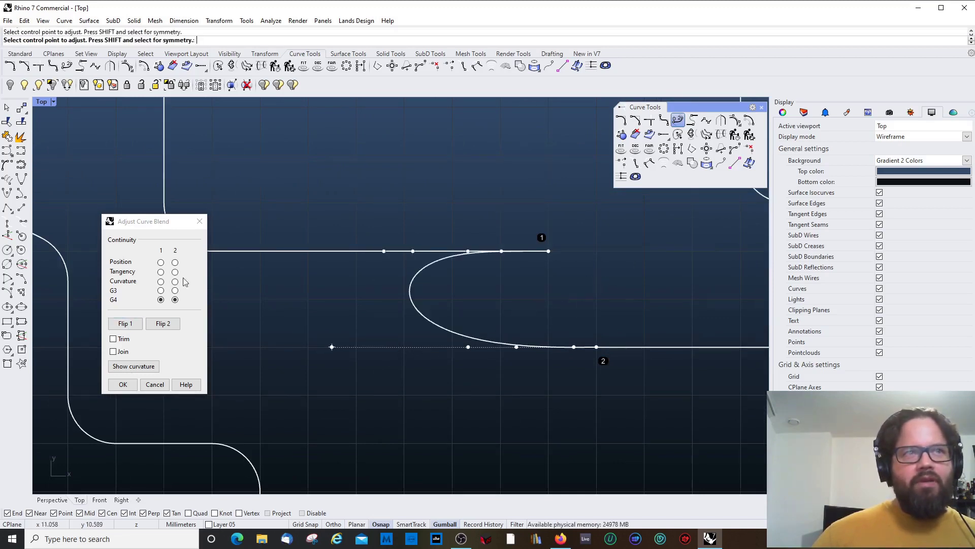
left_click(163, 325)
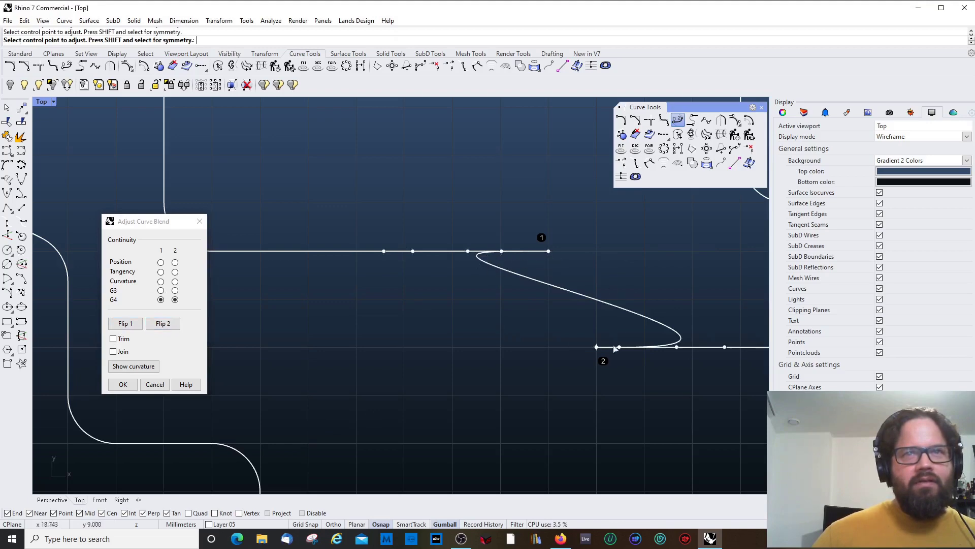
left_click(143, 366)
scroll(447, 356, "down", 5)
scroll(459, 322, "up", 4)
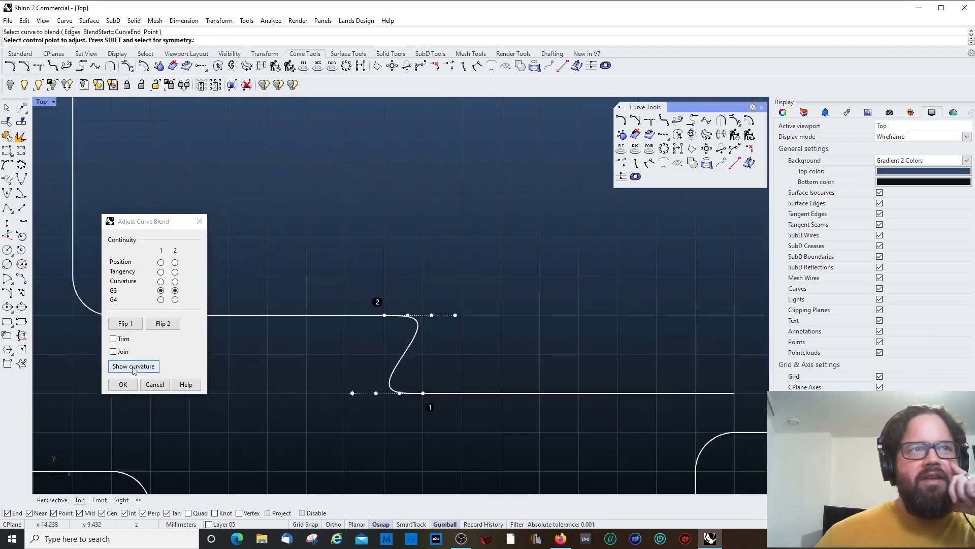
Step: Show the blend's curvature graph with display scale 97 and density 15
left_click(134, 366)
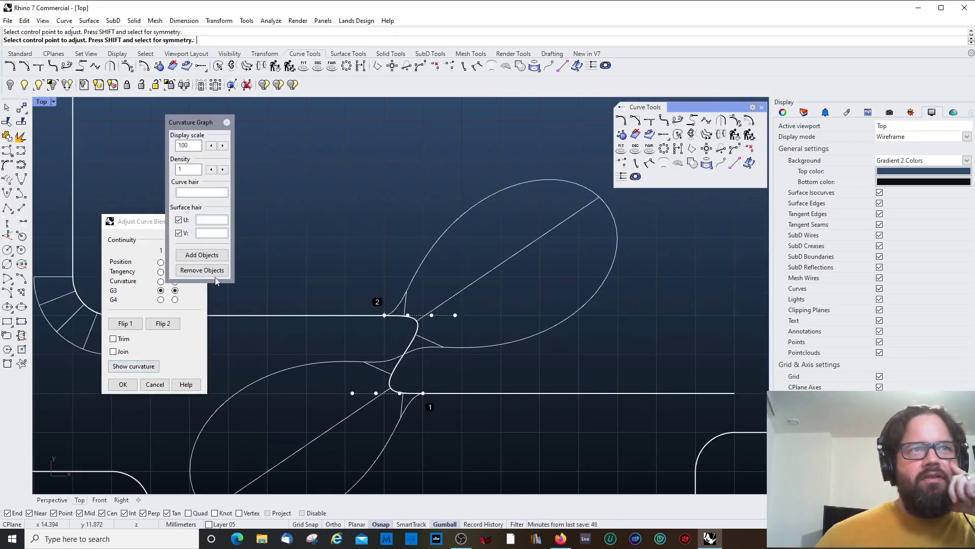
left_click_drag(204, 123, 167, 116)
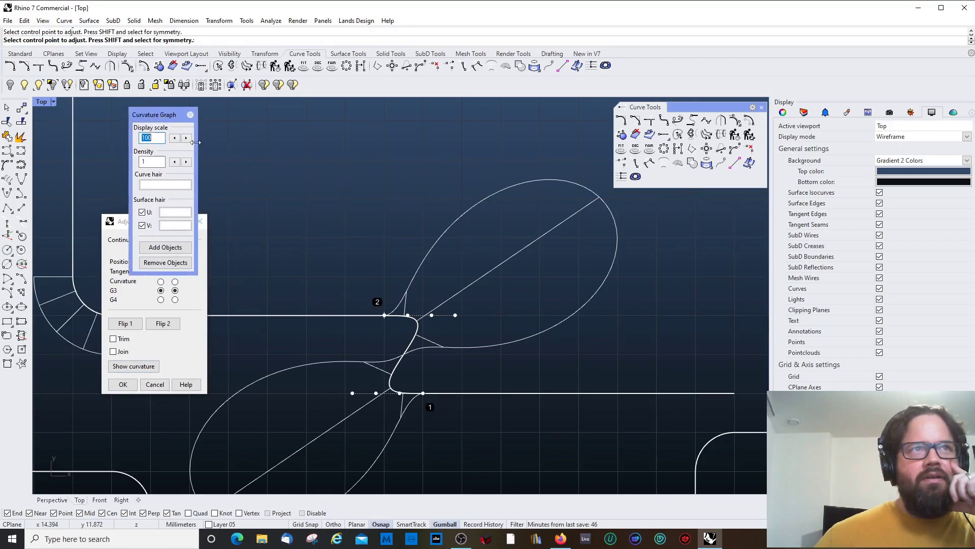
left_click_drag(197, 144, 322, 145)
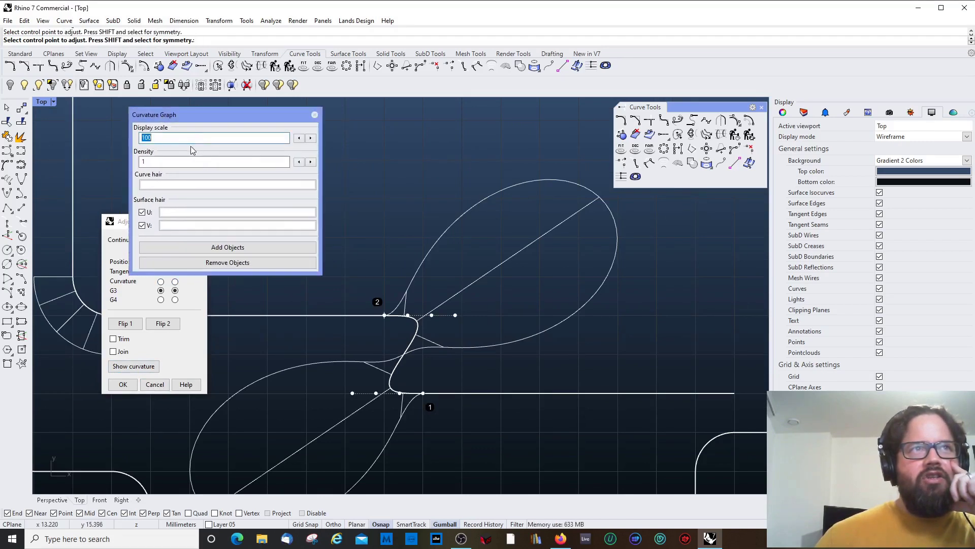
left_click(298, 138)
left_click(299, 138)
left_click(298, 138)
left_click(312, 138)
left_click(312, 138)
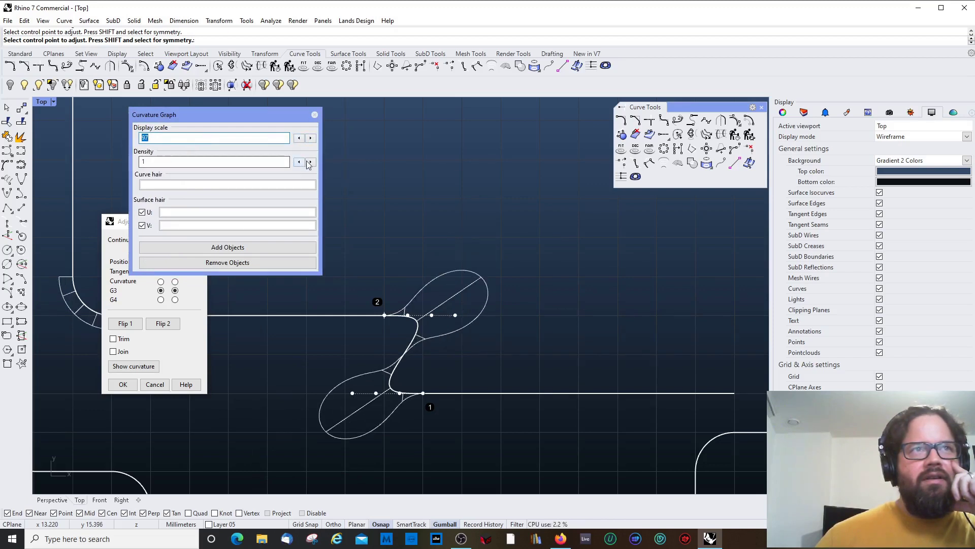
left_click(310, 163)
left_click(310, 163)
left_click(310, 163)
left_click(310, 163)
left_click(311, 163)
left_click(311, 164)
left_click(312, 164)
left_click(311, 163)
left_click(311, 163)
left_click(310, 163)
left_click(311, 163)
left_click(310, 163)
left_click(311, 163)
left_click(310, 163)
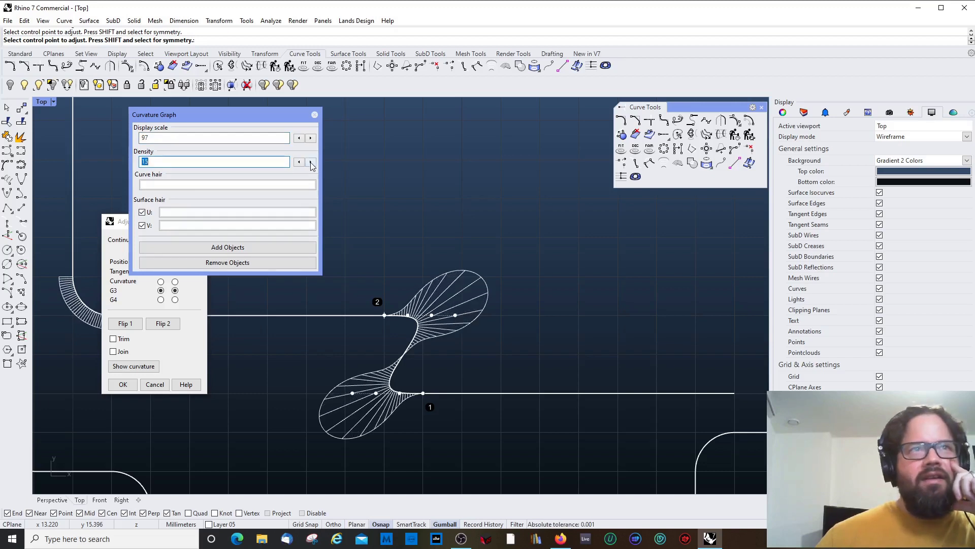
left_click(311, 163)
left_click(311, 163)
left_click(311, 163)
left_click(311, 163)
left_click(311, 163)
left_click(311, 163)
left_click(311, 163)
Step: Move an upper and a lower blend control point to reshape the curve
scroll(425, 305, "up", 5)
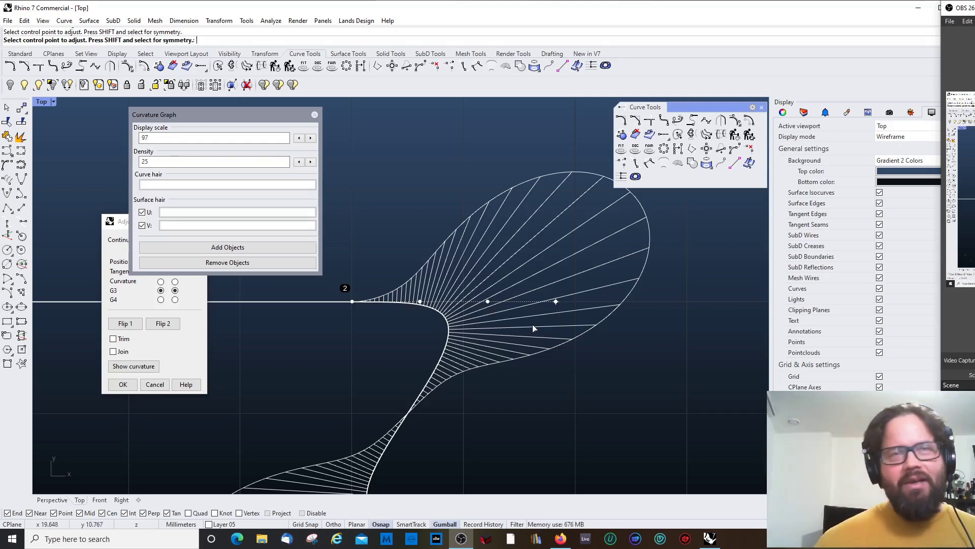
scroll(532, 325, "down", 3)
scroll(497, 349, "up", 2)
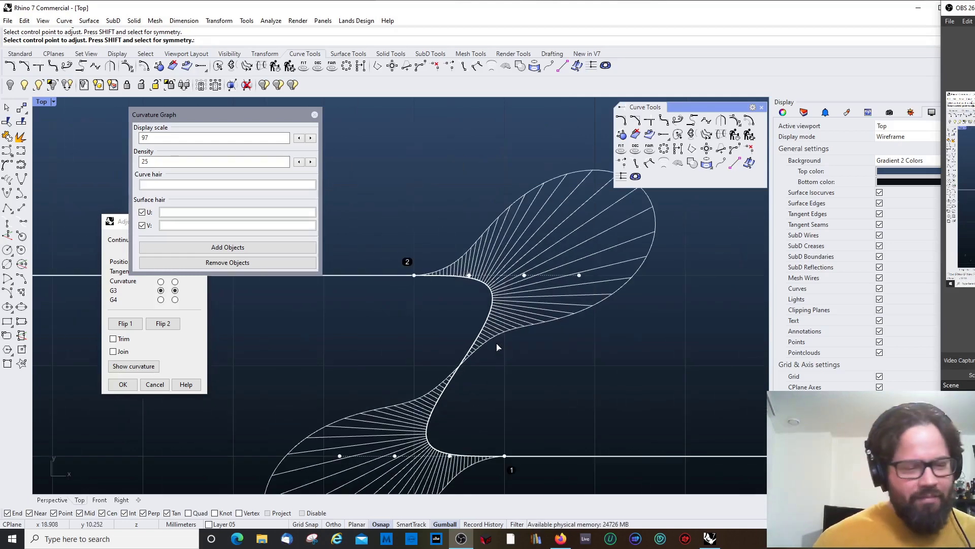
scroll(498, 347, "down", 2)
scroll(557, 302, "up", 1)
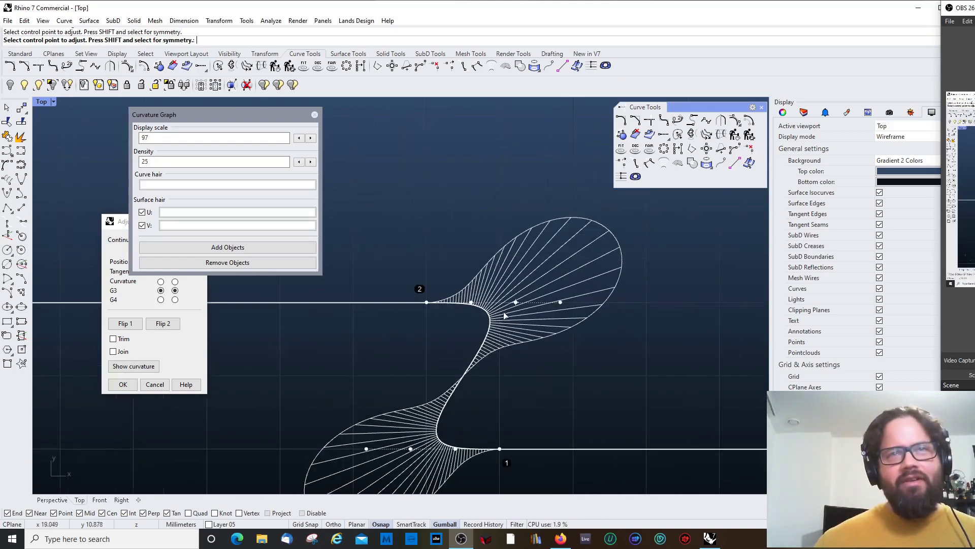
left_click(558, 302)
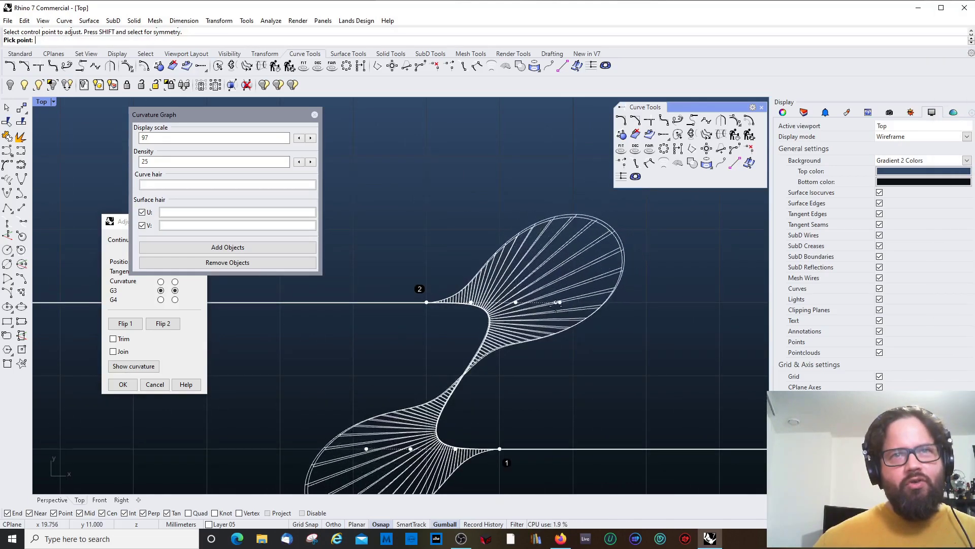
left_click(699, 318)
scroll(548, 311, "down", 3)
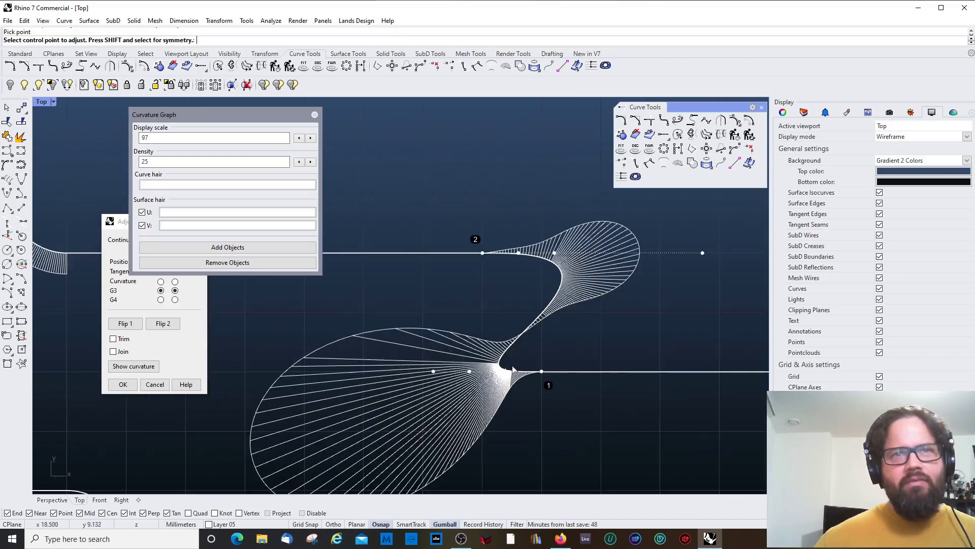
left_click(432, 371)
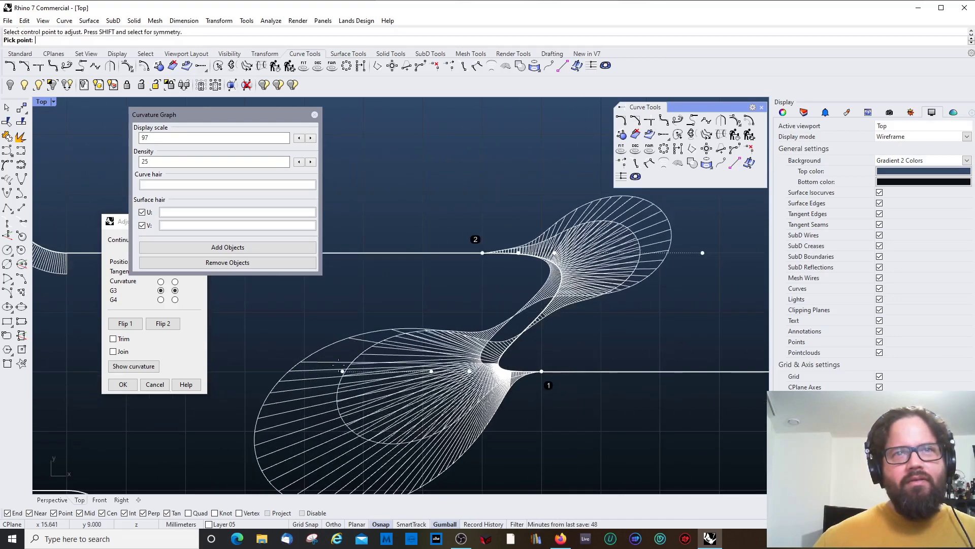
left_click(319, 371)
scroll(513, 325, "down", 5)
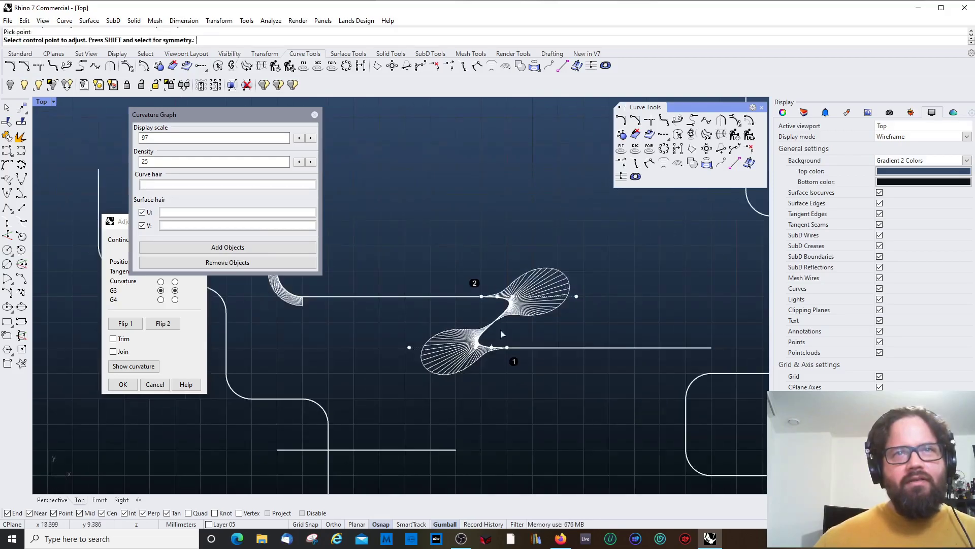
scroll(515, 323, "up", 5)
Step: Add the blend to the curvature graph and adjust the hair scale
left_click(231, 246)
left_click(314, 115)
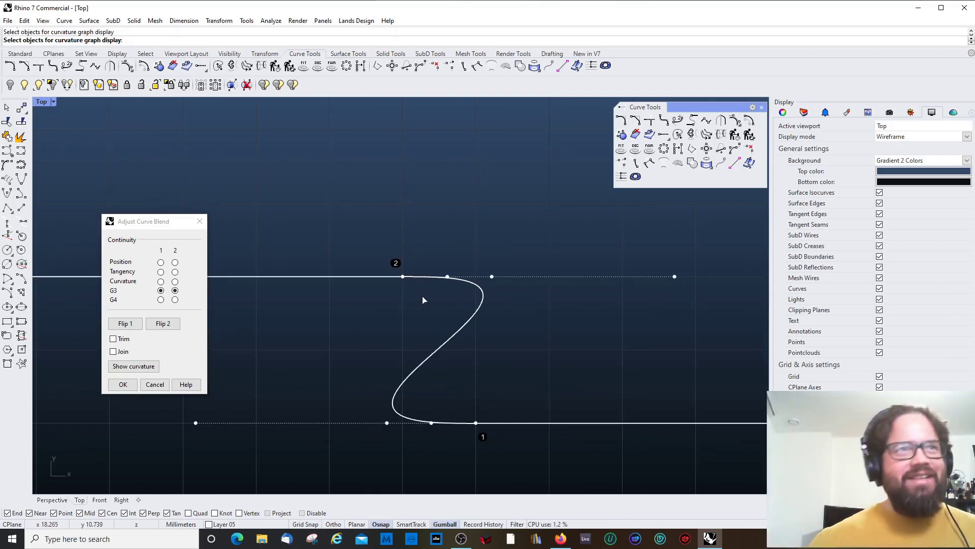
left_click(481, 299)
key("Return")
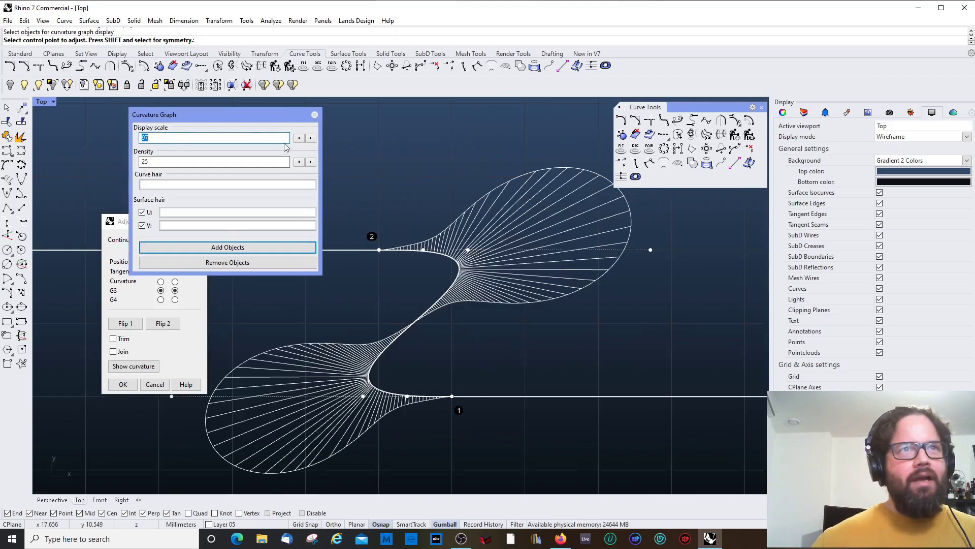
left_click(299, 138)
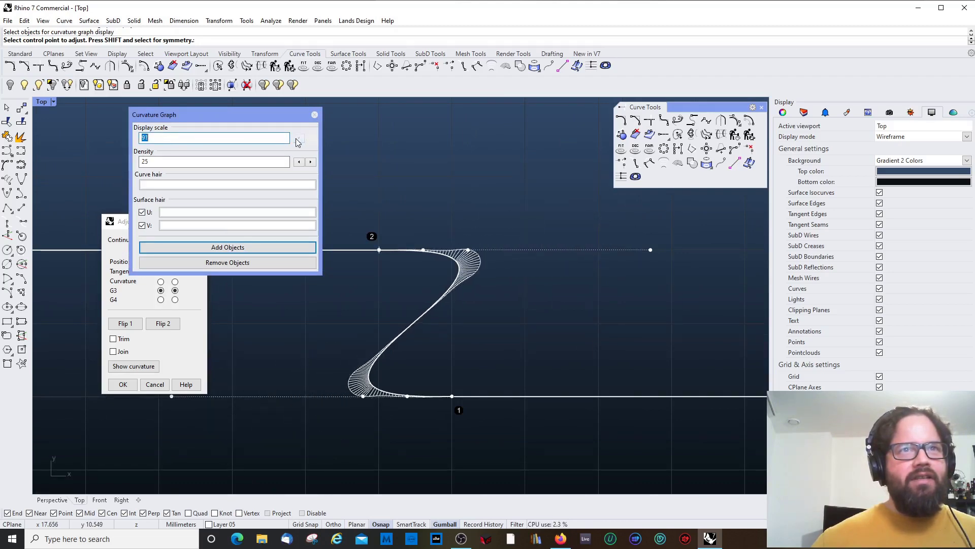
left_click(310, 139)
left_click(311, 138)
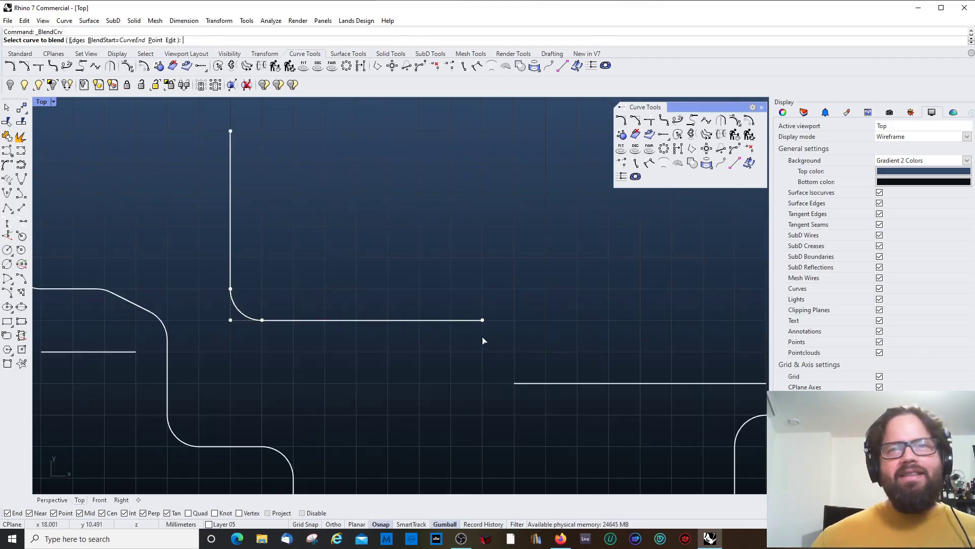
Step: Blend the corner curve to the lower line, moving control points with end 1 at tangency
left_click(484, 321)
left_click(529, 385)
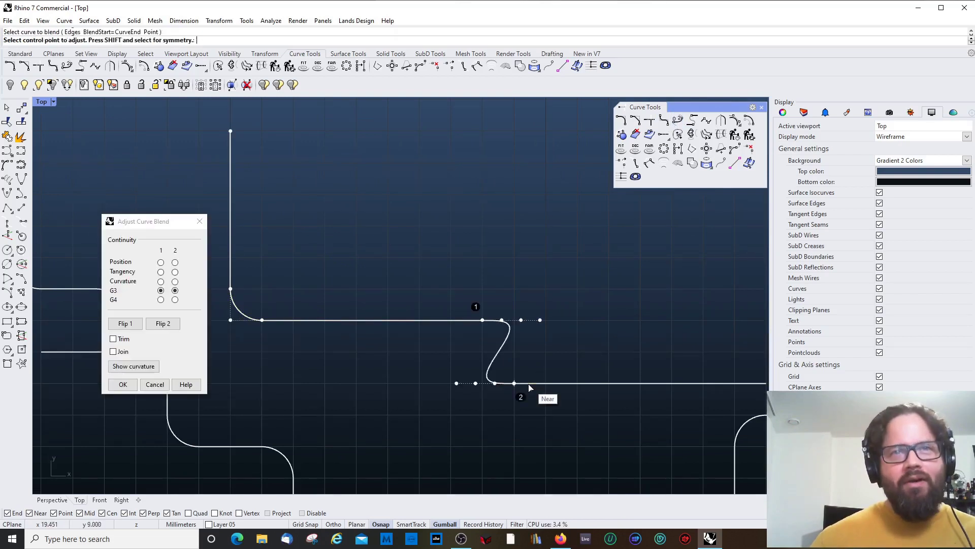
left_click(456, 383)
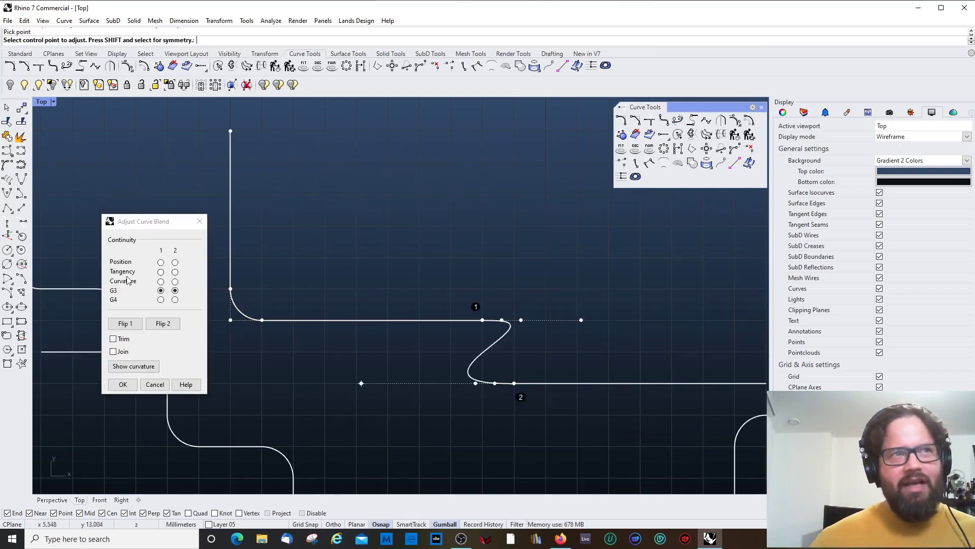
left_click(129, 279)
left_click(161, 272)
left_click(509, 320)
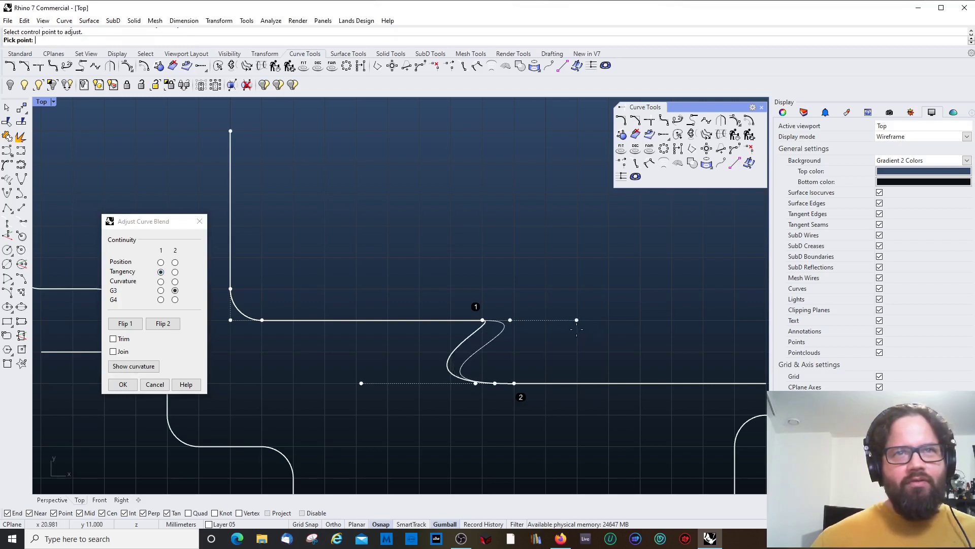
left_click(527, 320)
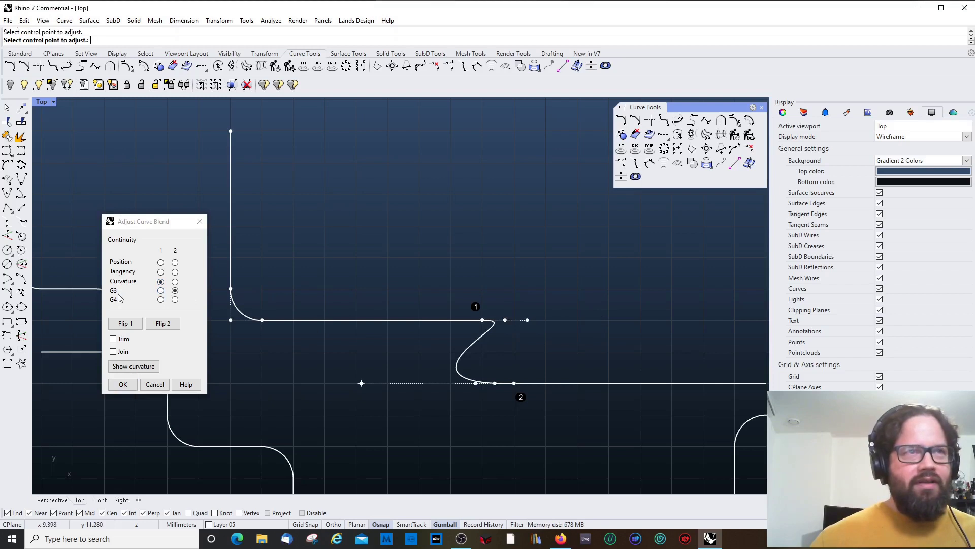
Step: Set end 1 to G4, lift a control point above the line, and accept the blend
left_click(162, 293)
left_click(160, 299)
left_click(133, 366)
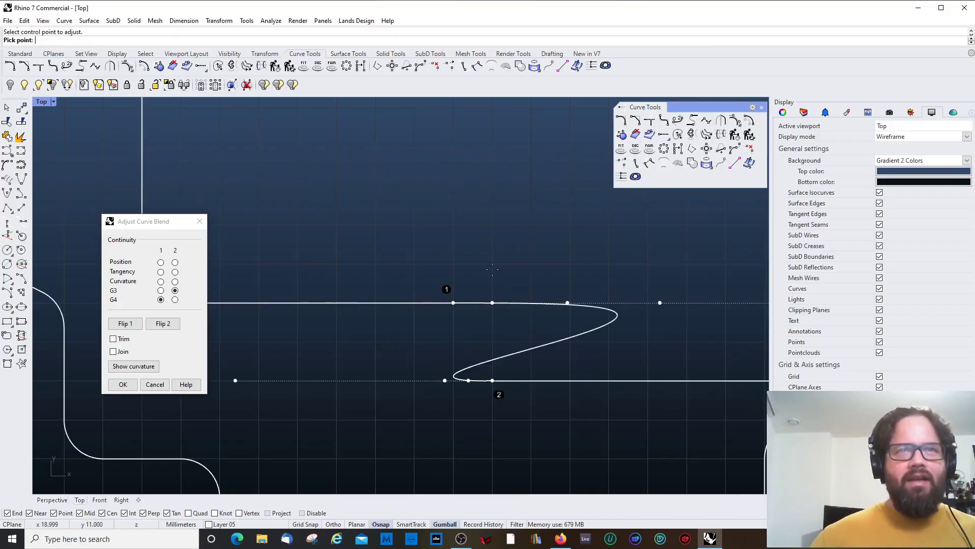
left_click(492, 303)
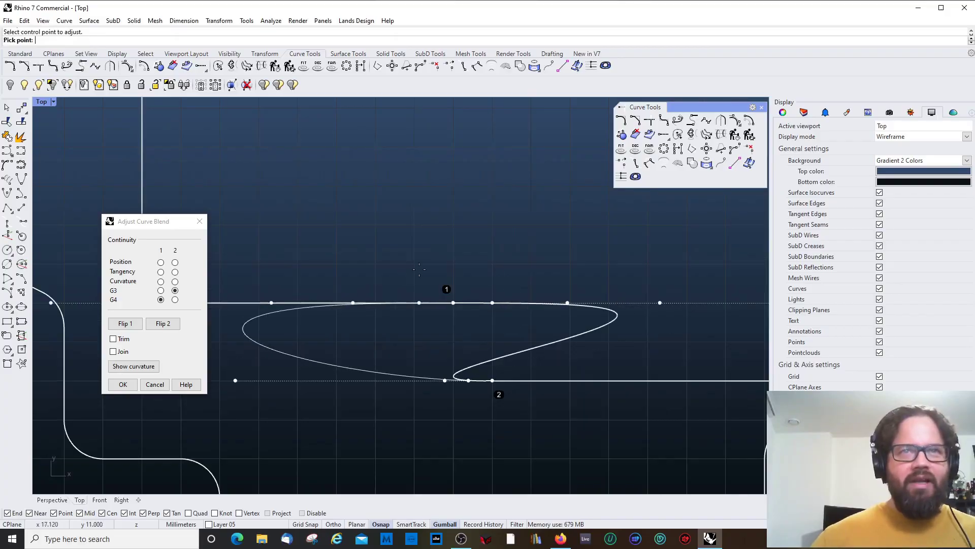
left_click(474, 263)
key("Return")
scroll(468, 374, "down", 3)
scroll(467, 373, "up", 5)
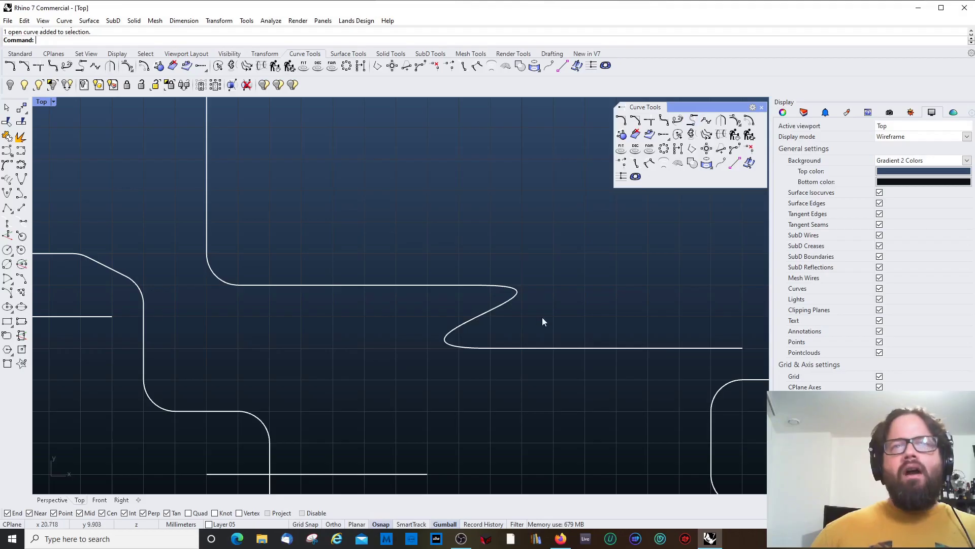
Step: Delete the S-blend, try an Arc Blend with radius difference 0.5, then delete it too
left_click(514, 296)
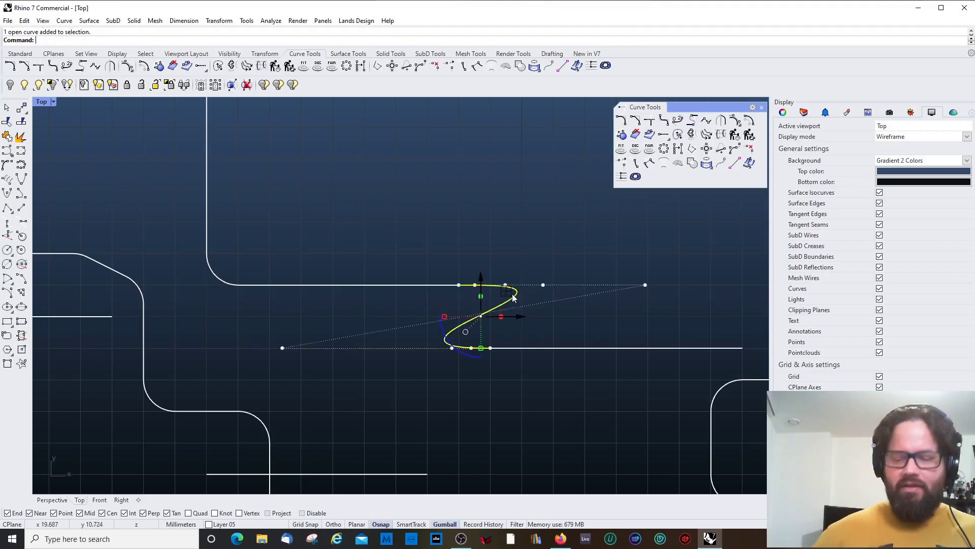
key("Delete")
left_click(693, 120)
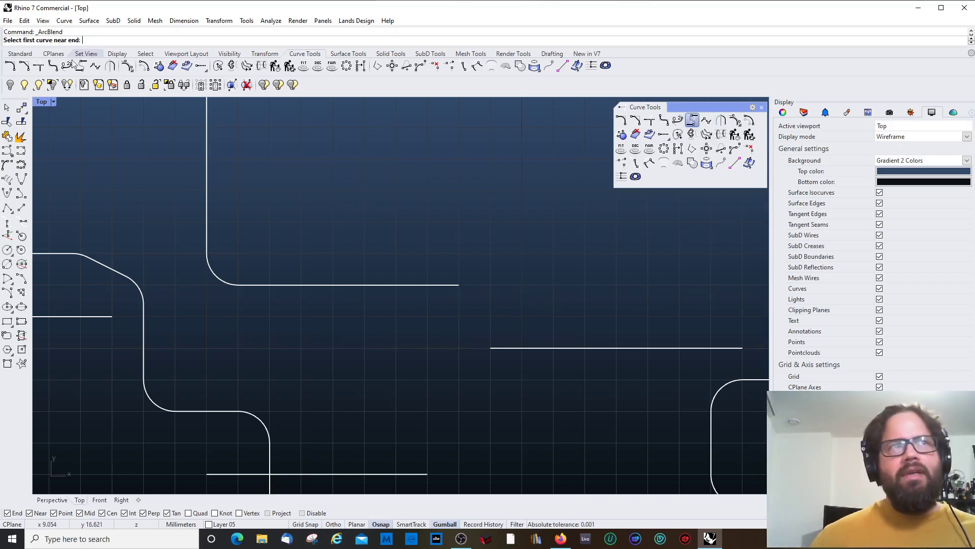
left_click(451, 285)
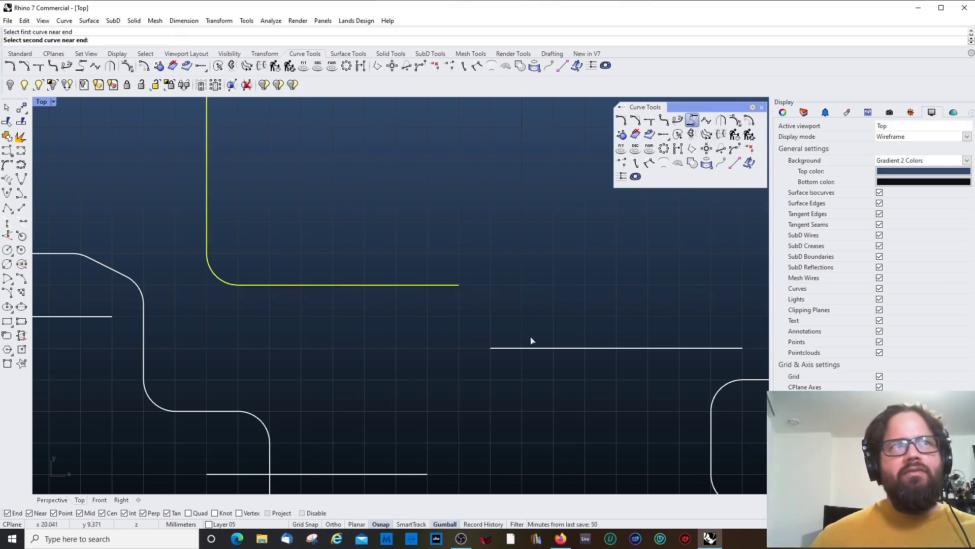
left_click(510, 349)
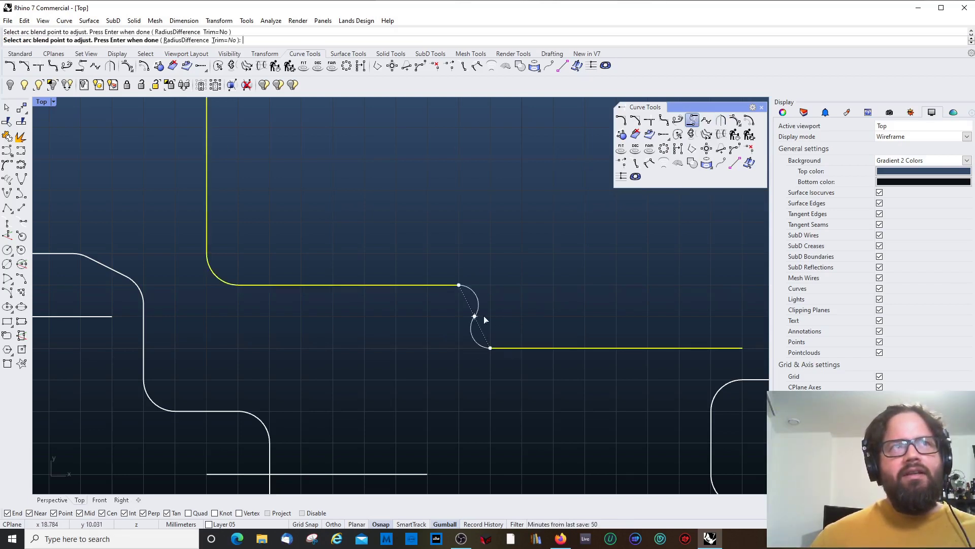
scroll(484, 316, "up", 5)
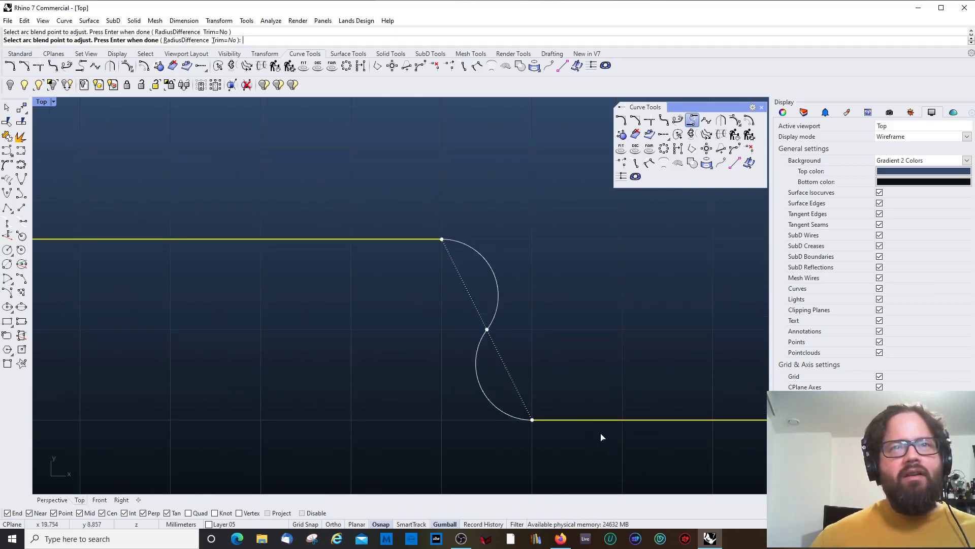
scroll(508, 422, "down", 2)
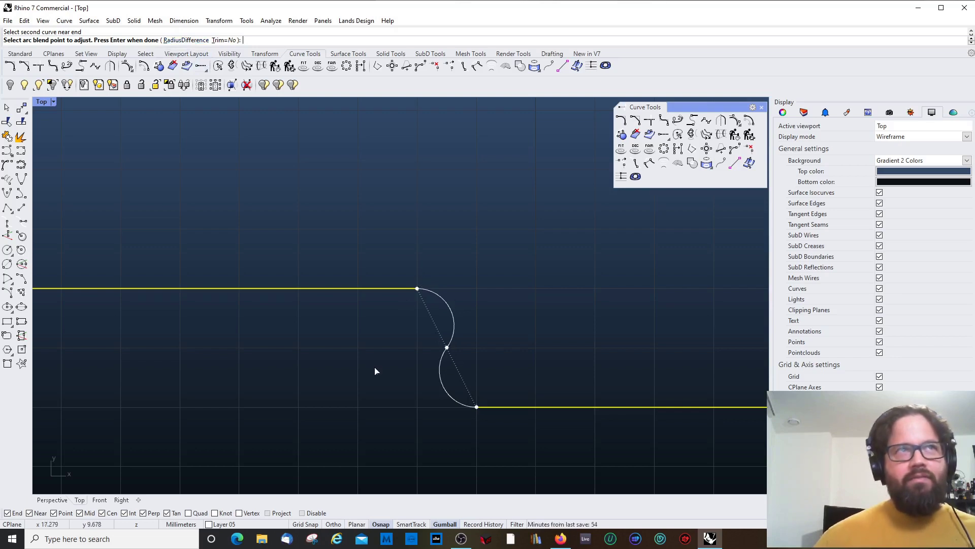
key("Return")
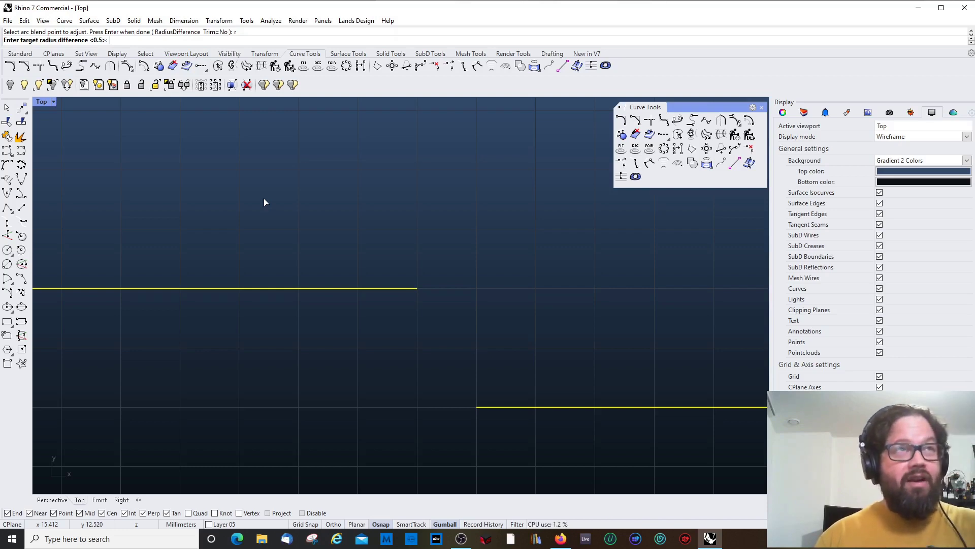
key("Return")
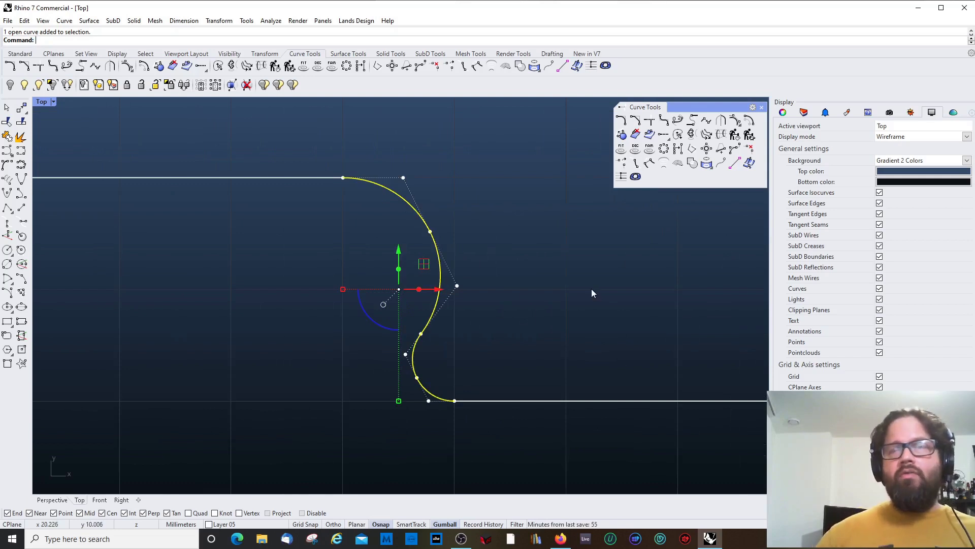
key("Escape")
left_click(438, 253)
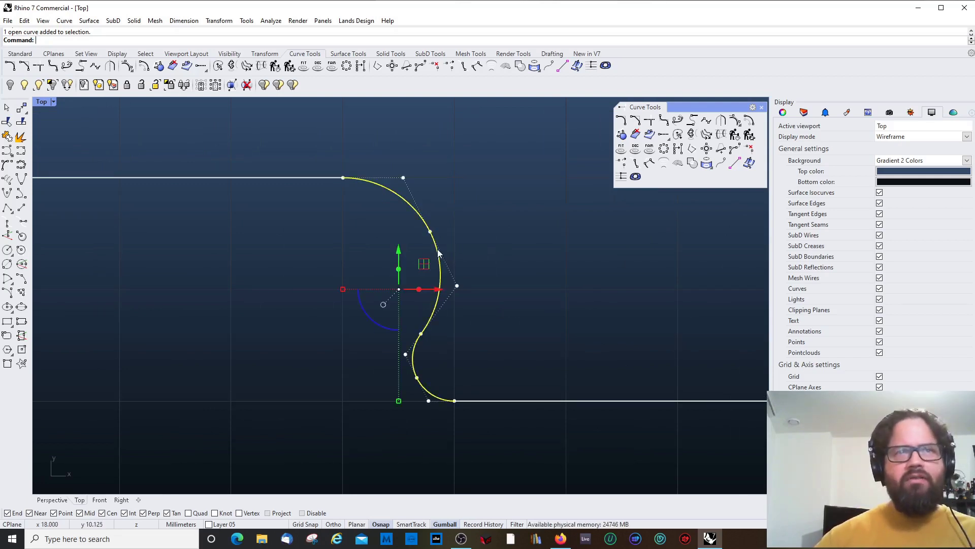
key("Delete")
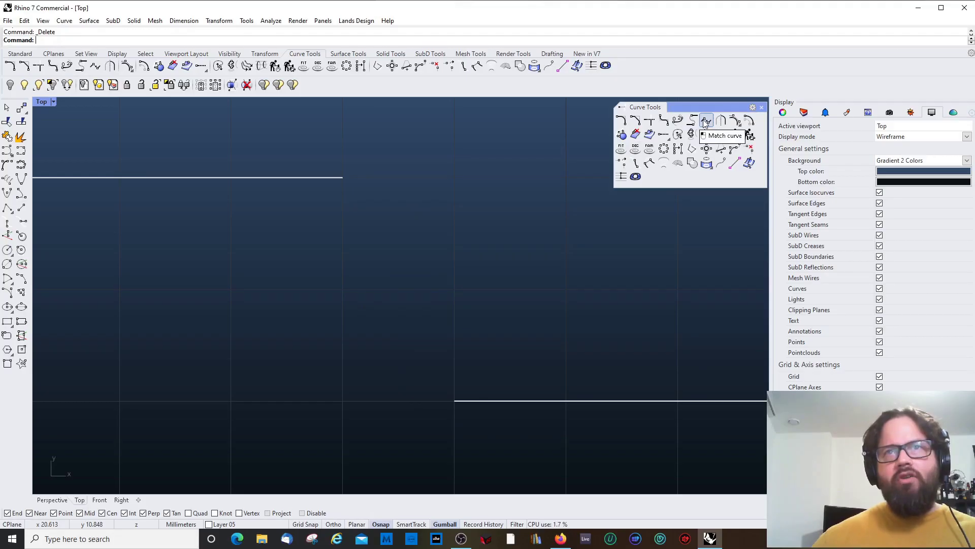
left_click(705, 123)
scroll(494, 210, "down", 5)
left_click(386, 193)
left_click(523, 311)
scroll(522, 314, "down", 3)
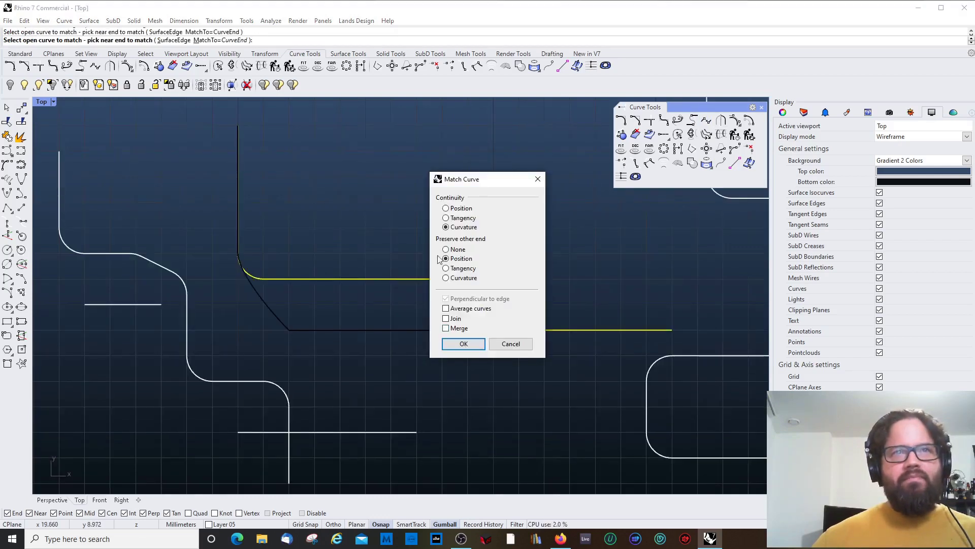
left_click(446, 218)
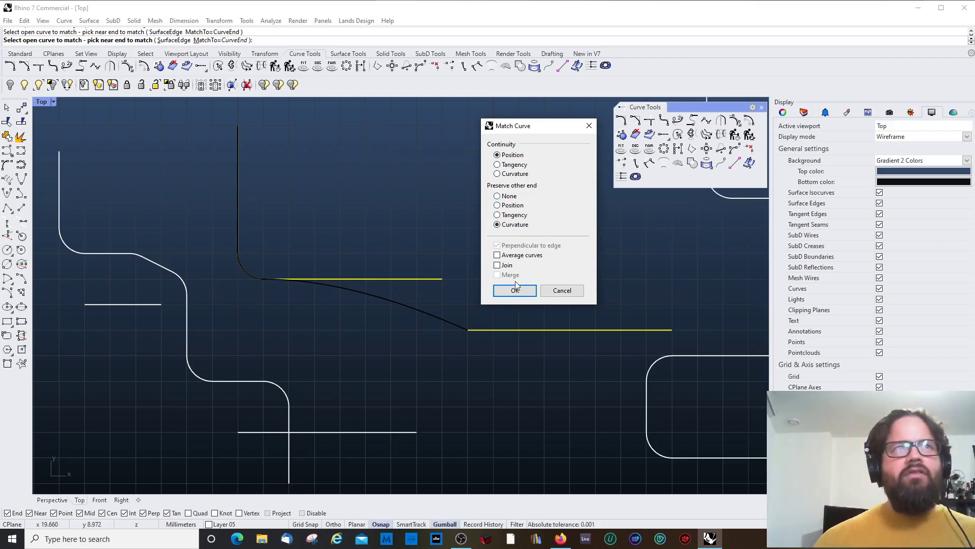
left_click(555, 289)
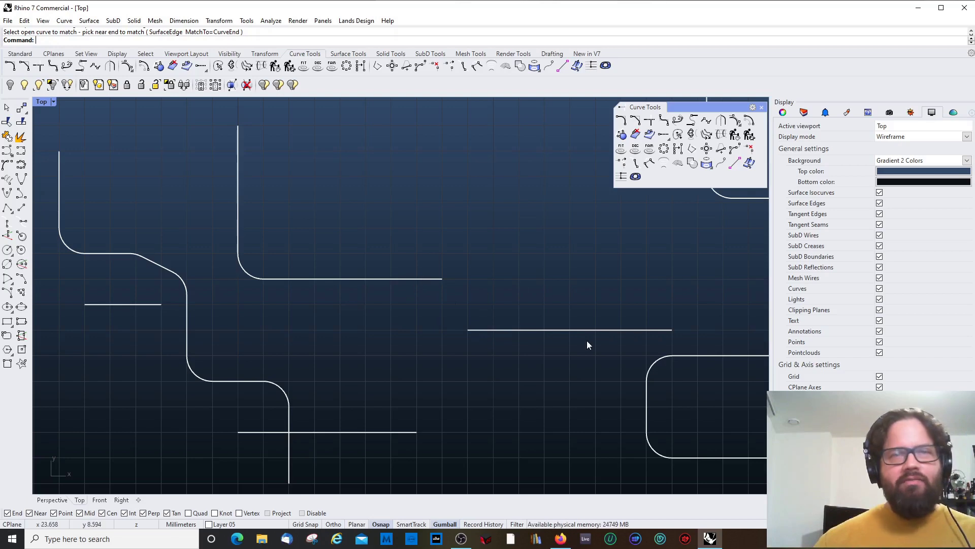
Step: Start MatchCrv, matching the horizontal line to the upper curve's end
left_click(706, 121)
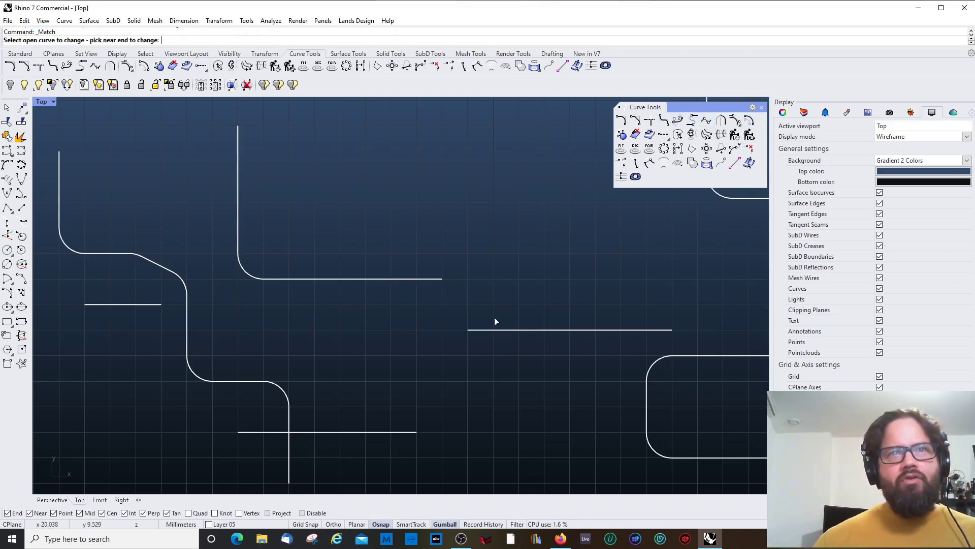
left_click(486, 331)
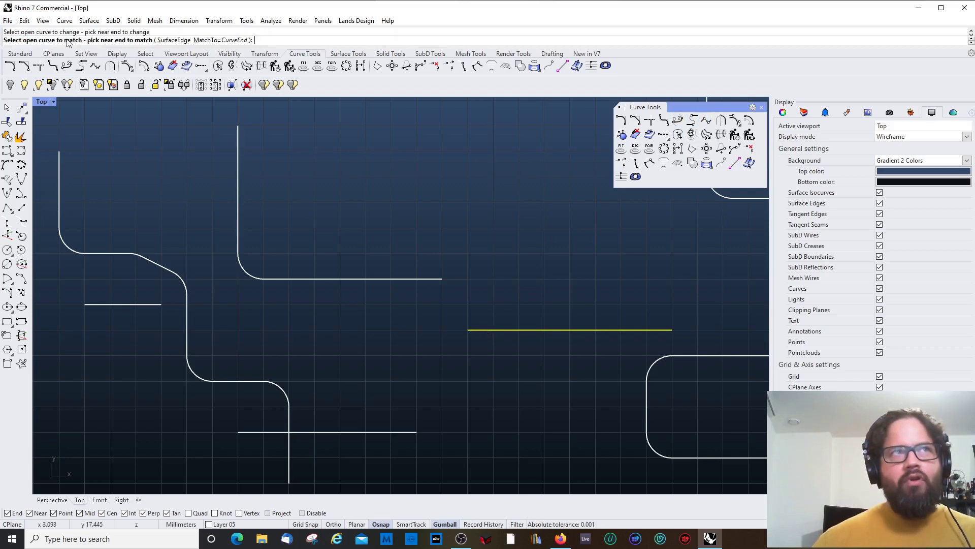
left_click(431, 283)
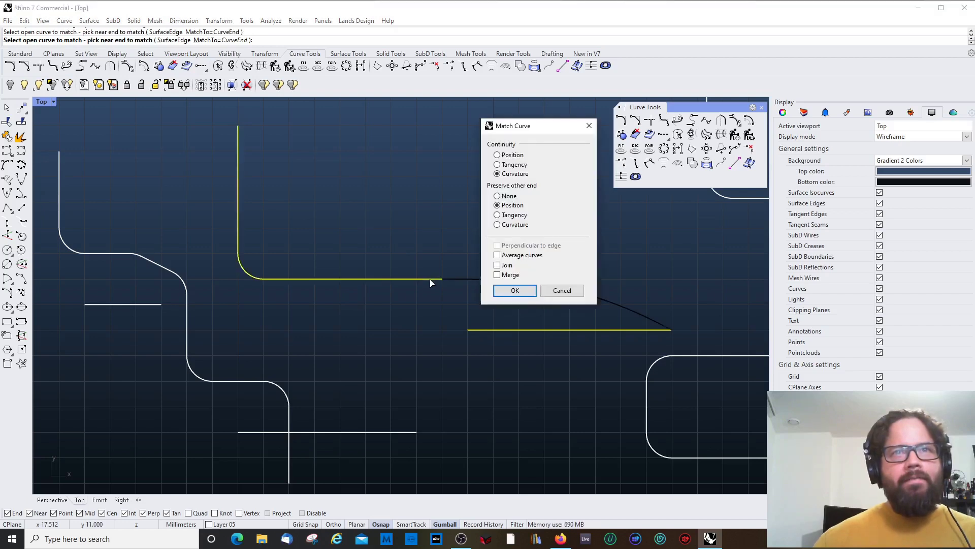
left_click_drag(539, 131, 776, 120)
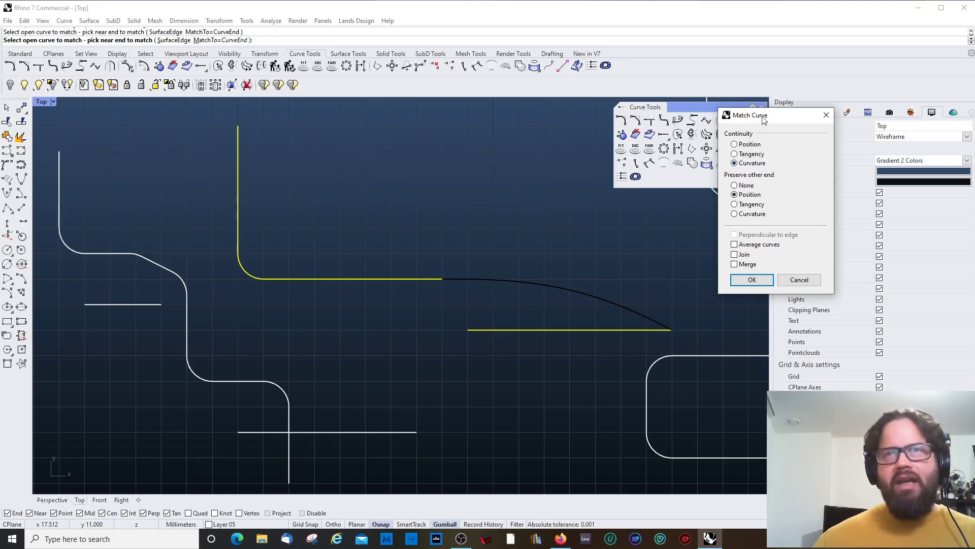
left_click_drag(763, 117, 717, 125)
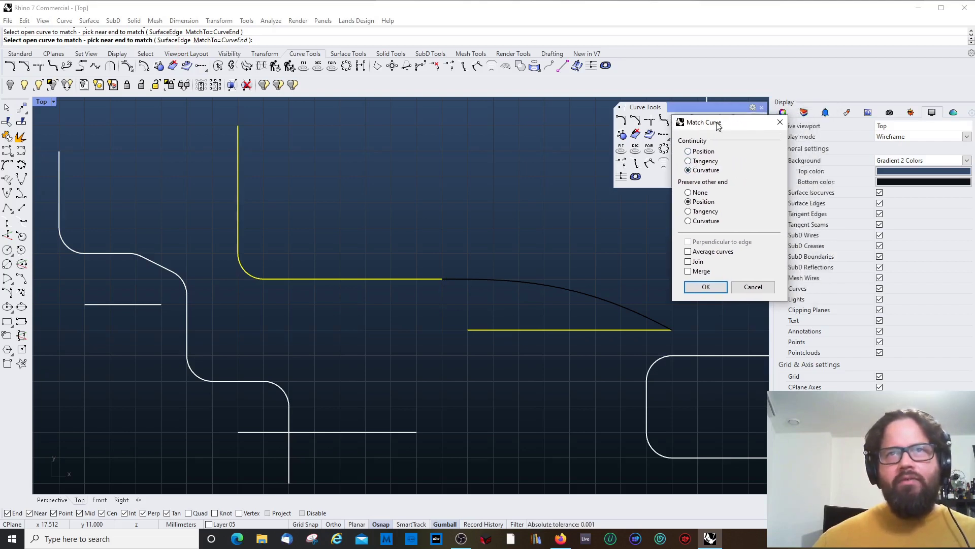
Step: Set continuity to Tangency, preserve the other end at Curvature, and enable Join
left_click(689, 151)
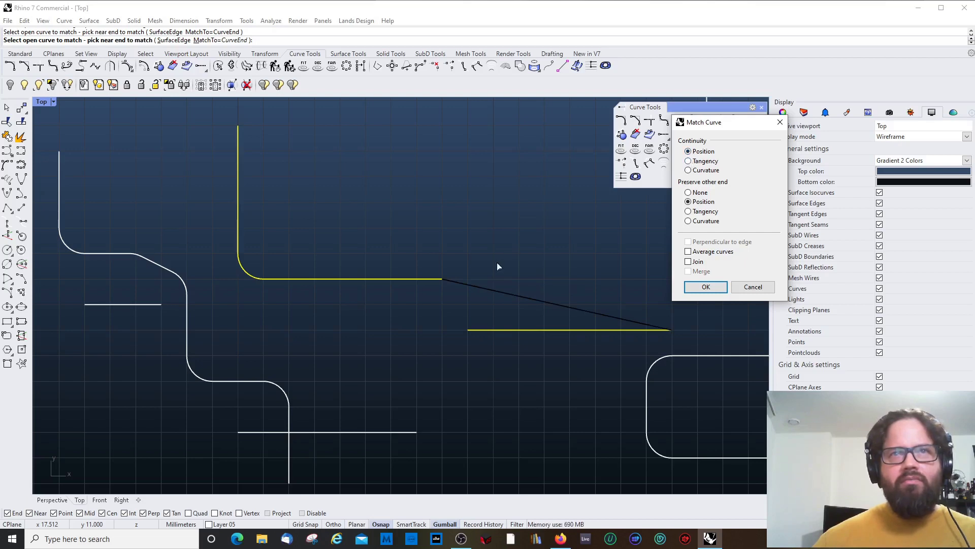
left_click(688, 161)
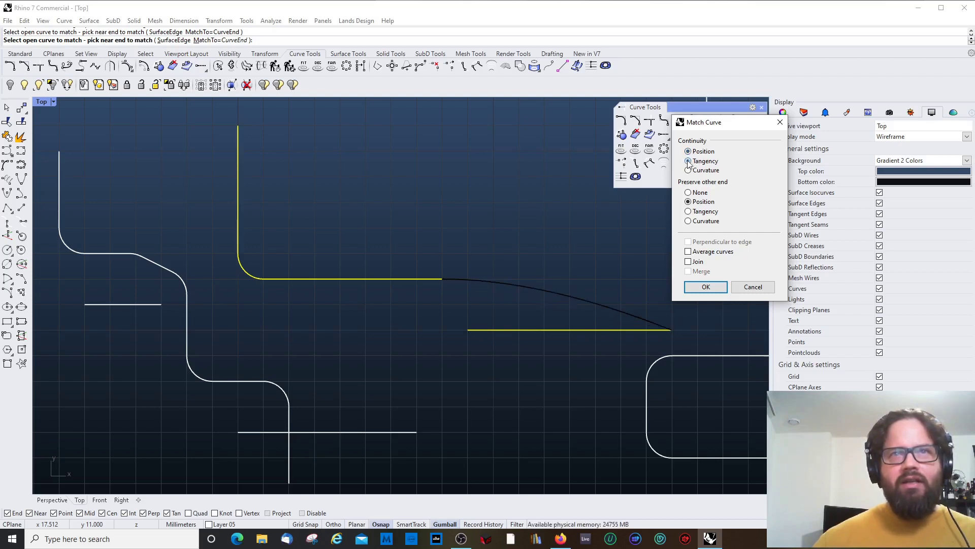
left_click(689, 193)
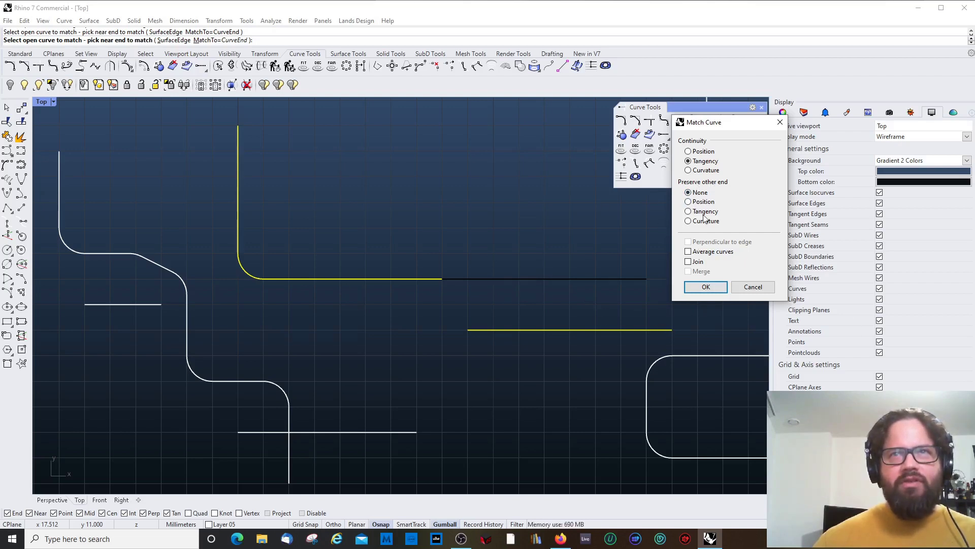
left_click(689, 202)
left_click(689, 211)
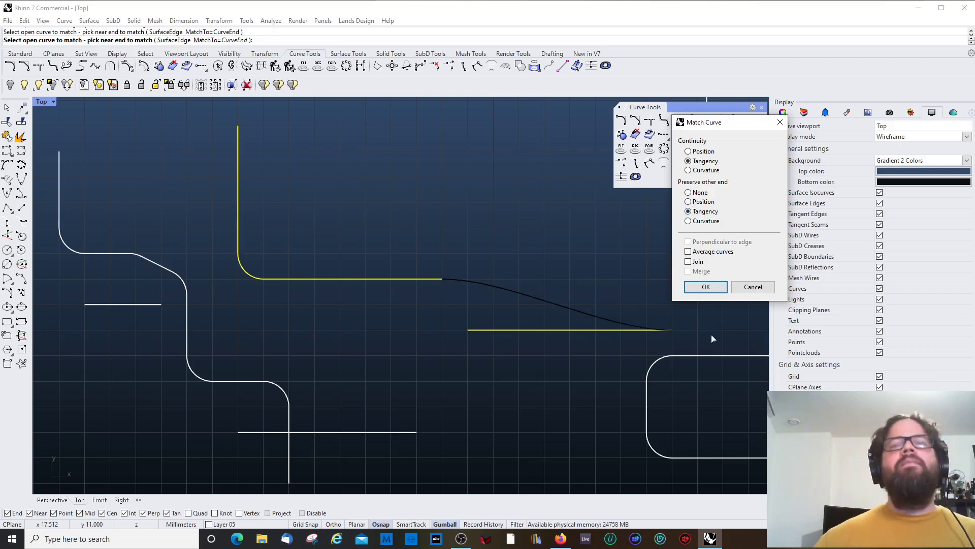
left_click(688, 221)
left_click(689, 211)
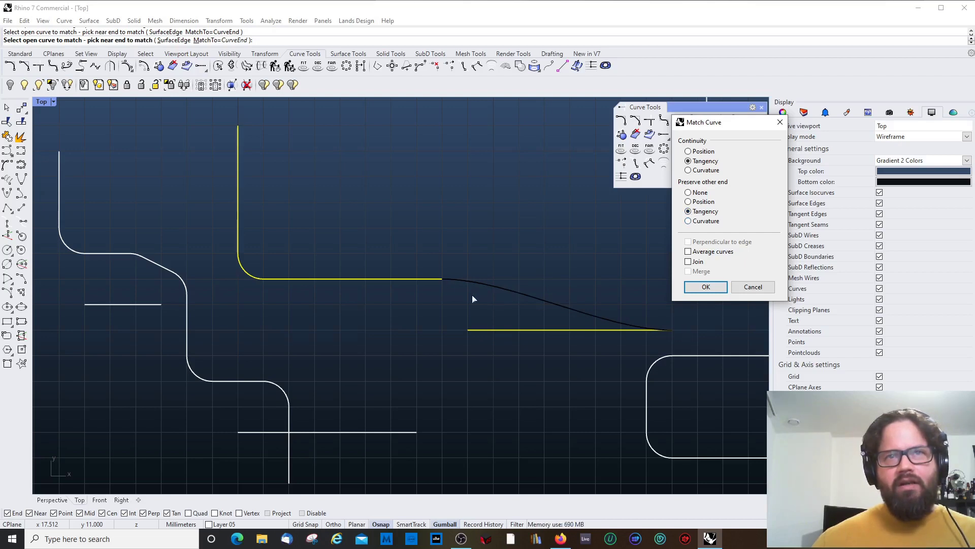
left_click(689, 222)
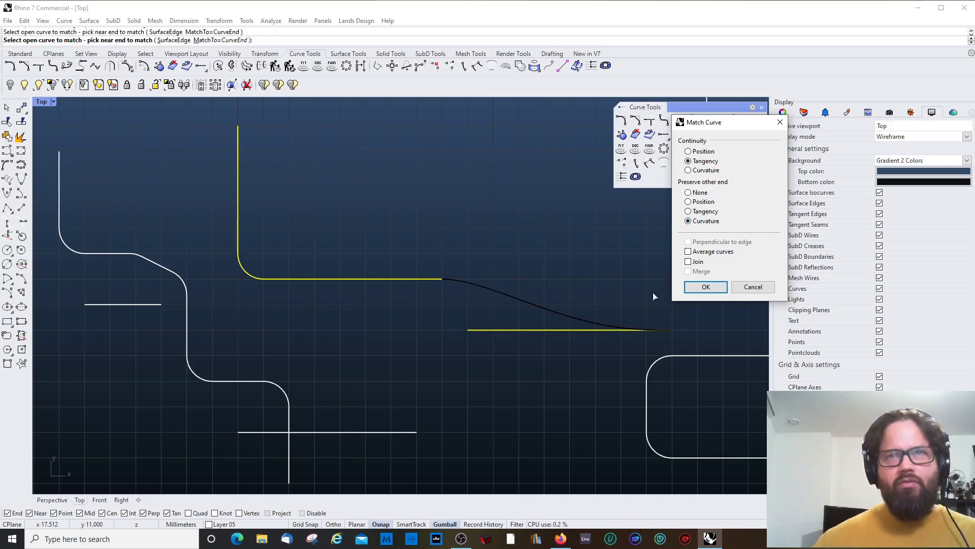
left_click(688, 251)
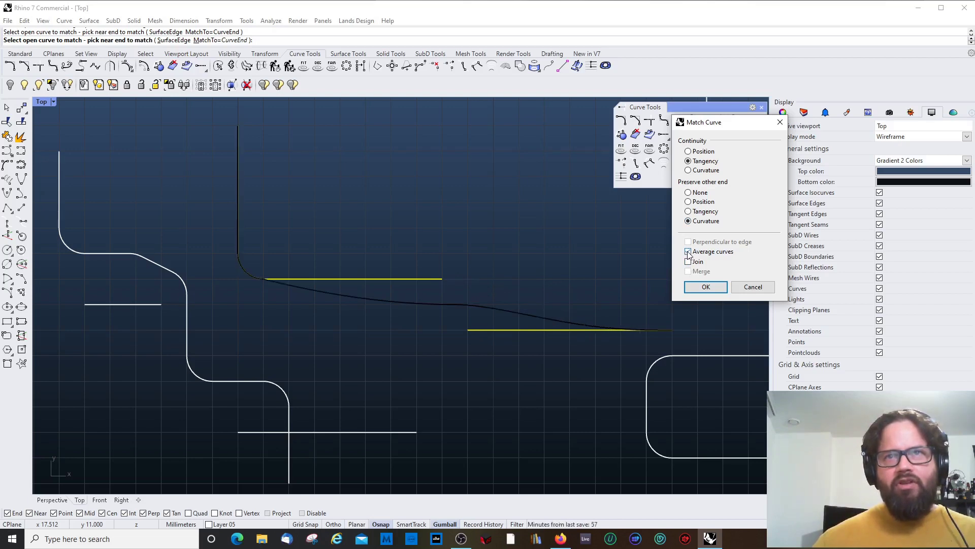
left_click(688, 252)
left_click(688, 262)
left_click(707, 287)
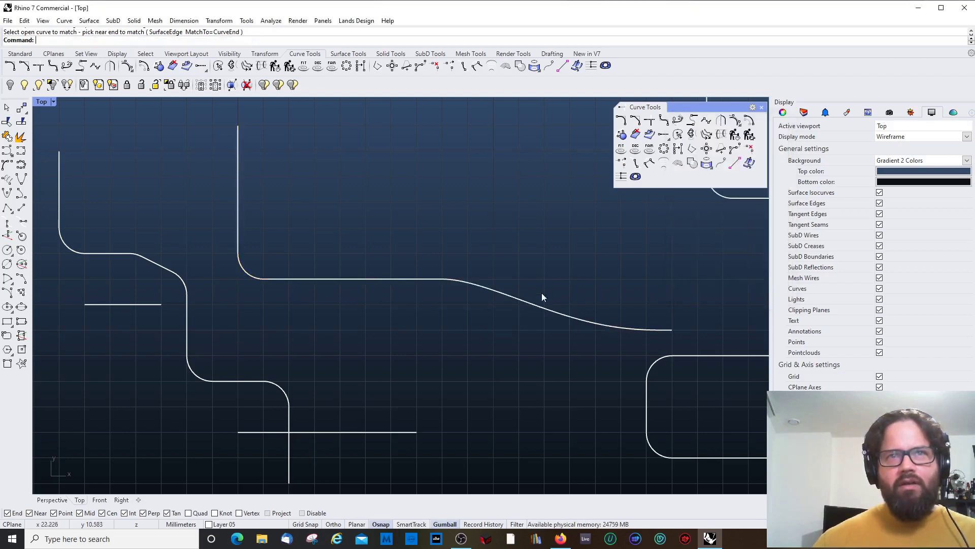
left_click(506, 296)
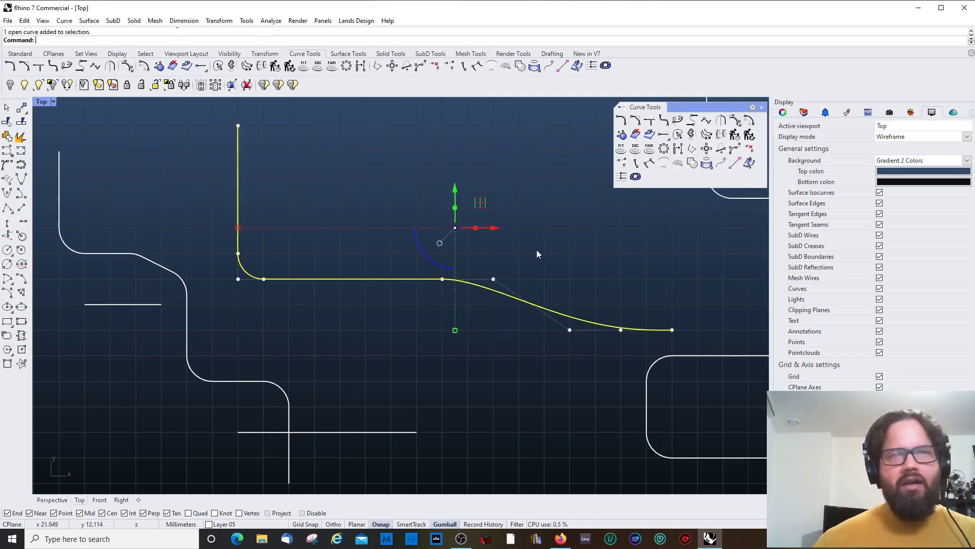
left_click(540, 249)
left_click(487, 291)
left_click(596, 280)
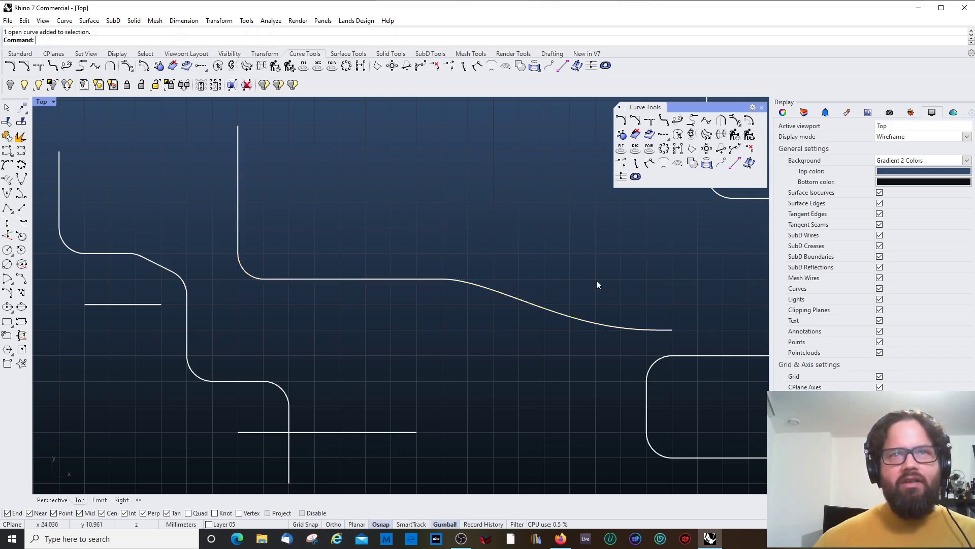
left_click(529, 304)
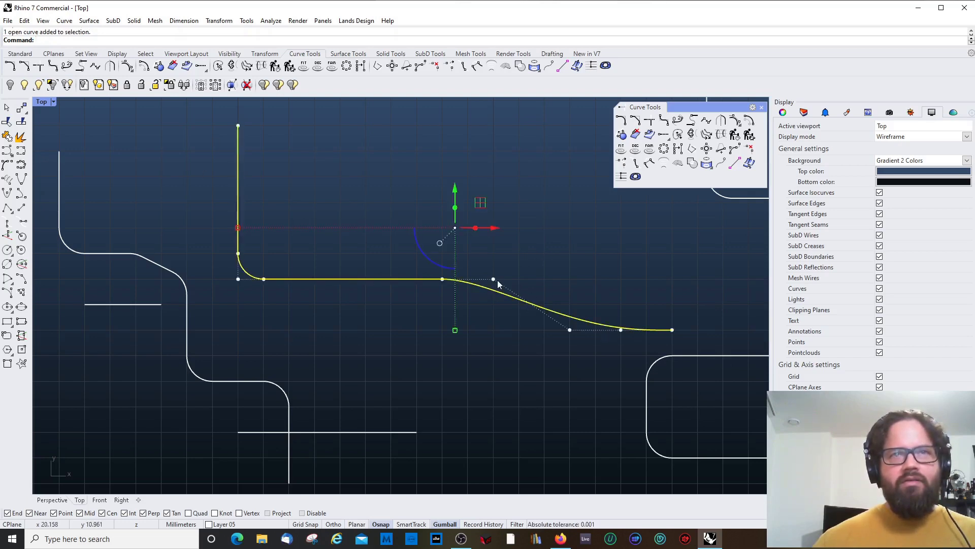
left_click_drag(495, 279, 551, 251)
key("ctrl+z")
key("Escape")
left_click(487, 290)
left_click_drag(494, 279, 557, 287)
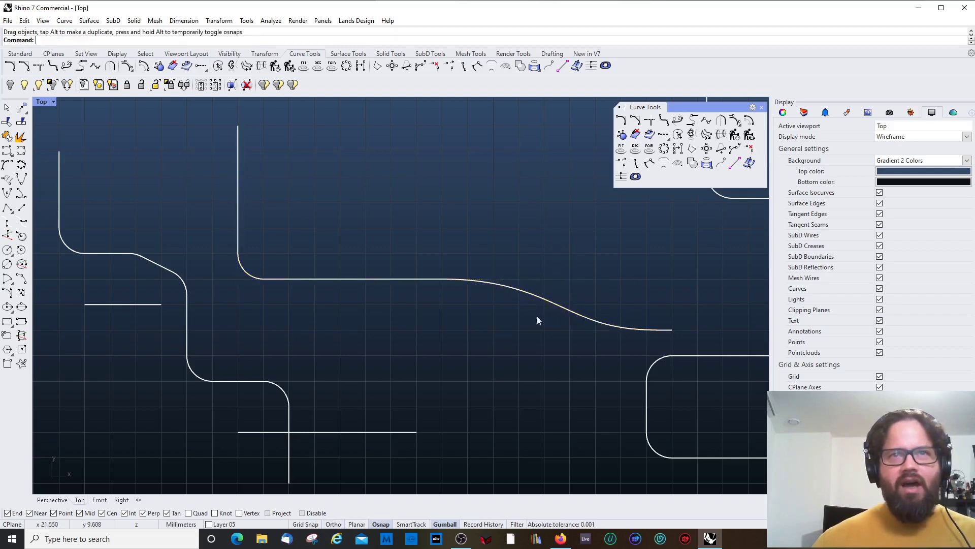
left_click(604, 324)
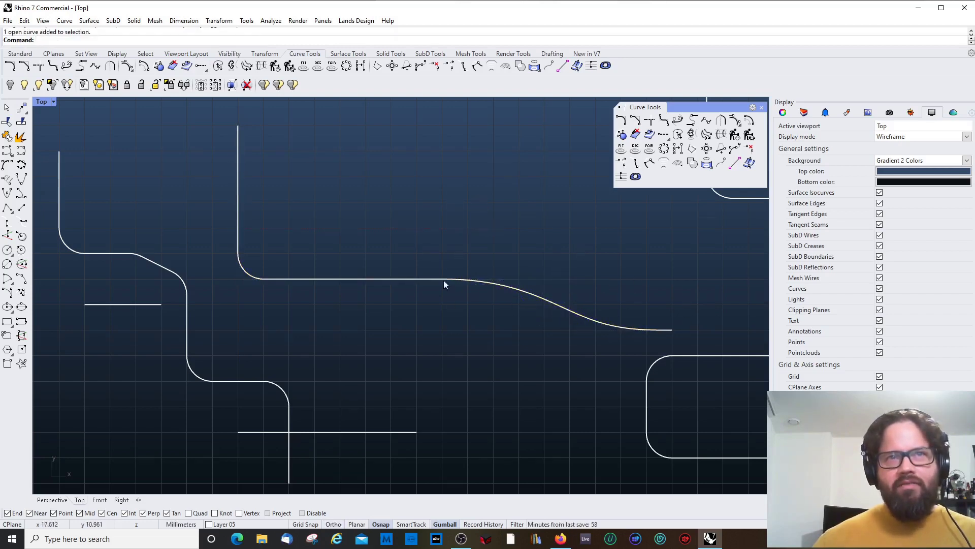
left_click(562, 308)
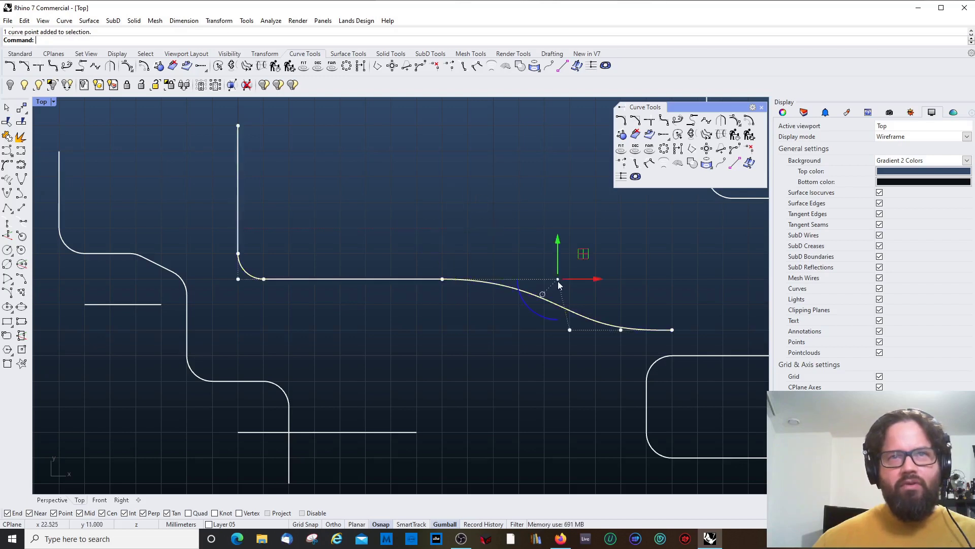
scroll(556, 279, "up", 2)
left_click_drag(589, 270, 554, 275)
key("Escape")
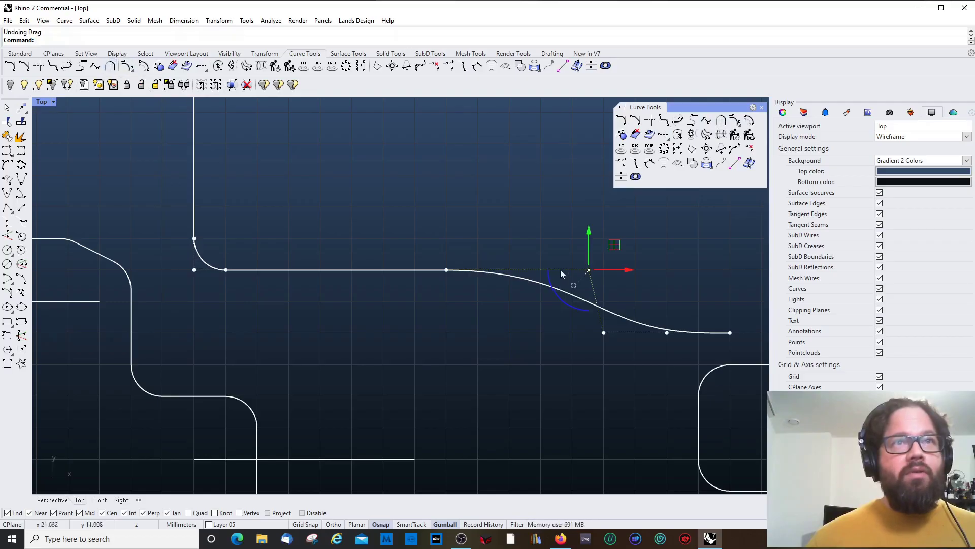
key("ctrl+z")
scroll(419, 266, "down", 4)
scroll(416, 266, "up", 3)
left_click(377, 307)
scroll(372, 274, "up", 3)
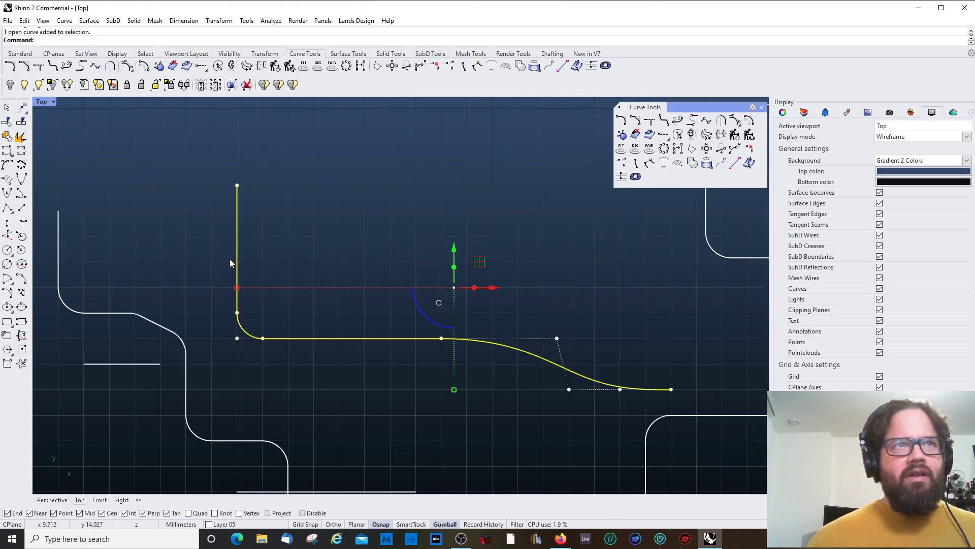
left_click_drag(237, 186, 238, 238)
scroll(264, 299, "down", 3)
scroll(226, 238, "up", 2)
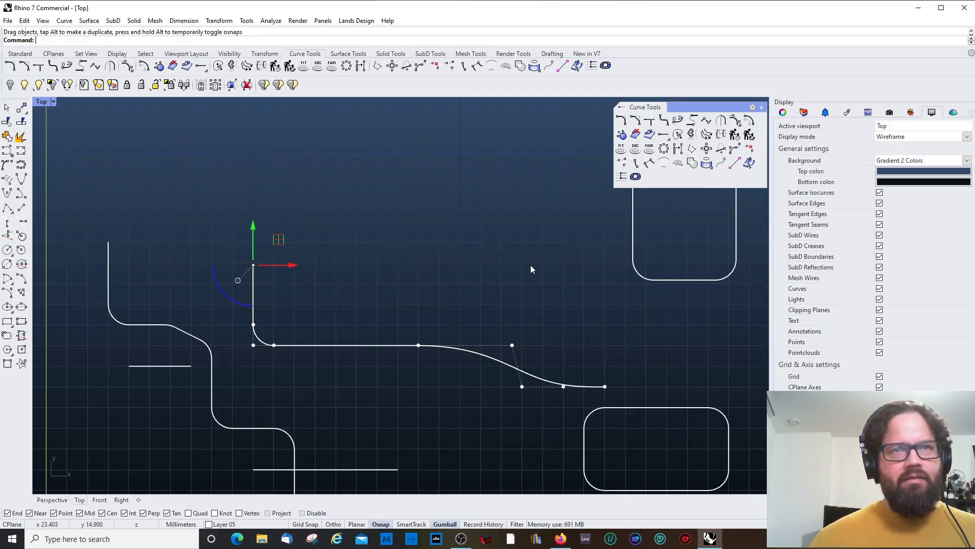
Step: Mirror the curve's upper end with Symmetry across a diagonal line, then undo it
left_click(111, 67)
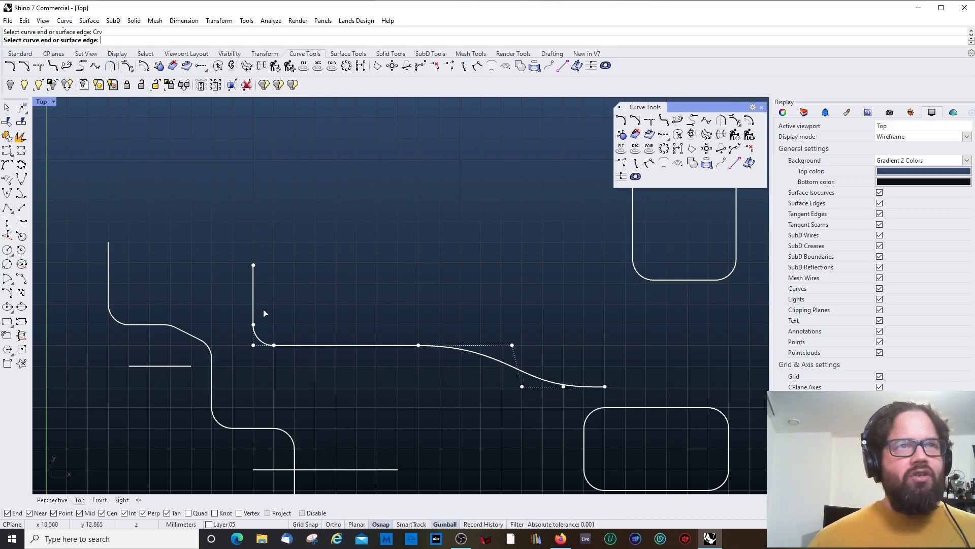
left_click(253, 283)
left_click(253, 283)
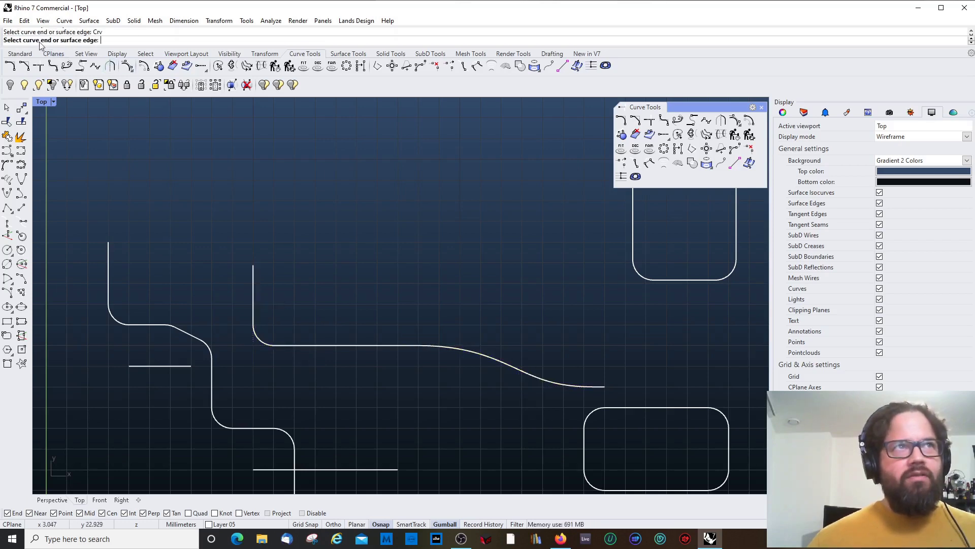
left_click(253, 287)
left_click(249, 243)
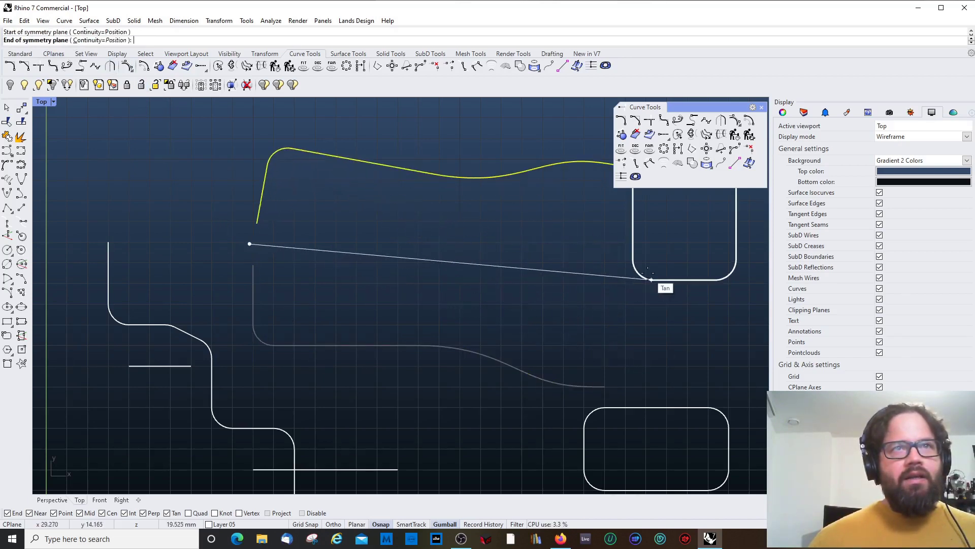
left_click(684, 397)
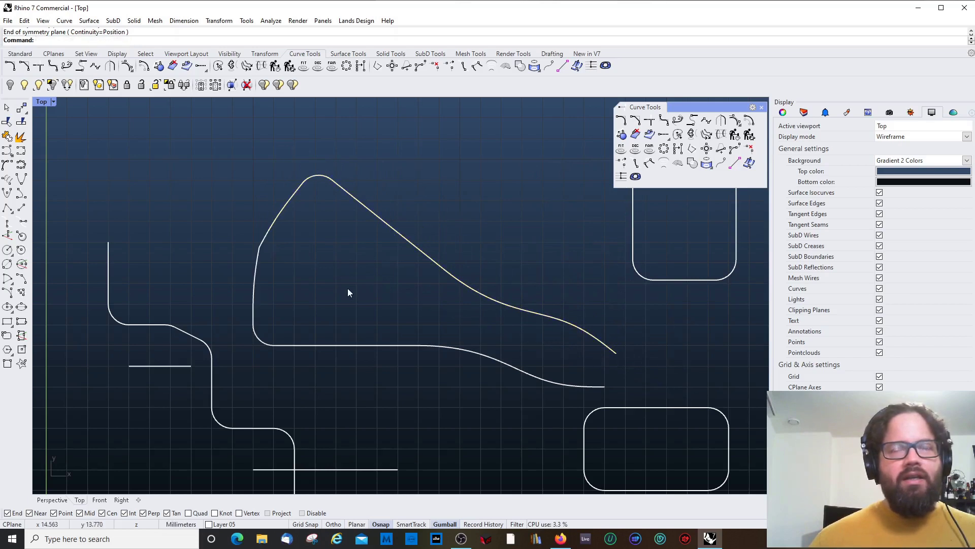
key("ctrl+z")
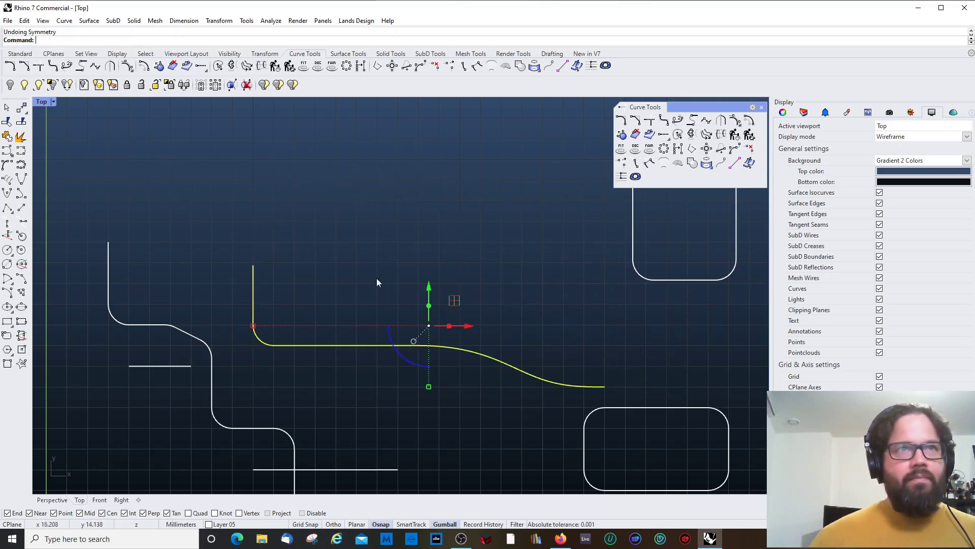
Step: Repeat Symmetry with new symmetry-line points, starting another line near the curve end
right_click(227, 252)
left_click(220, 261)
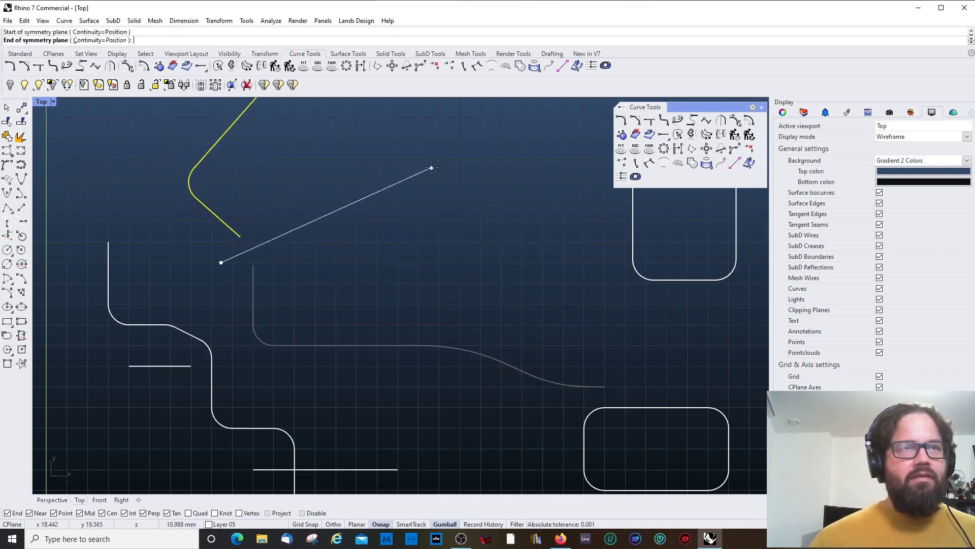
left_click(433, 172)
scroll(433, 171, "down", 4)
scroll(499, 203, "up", 3)
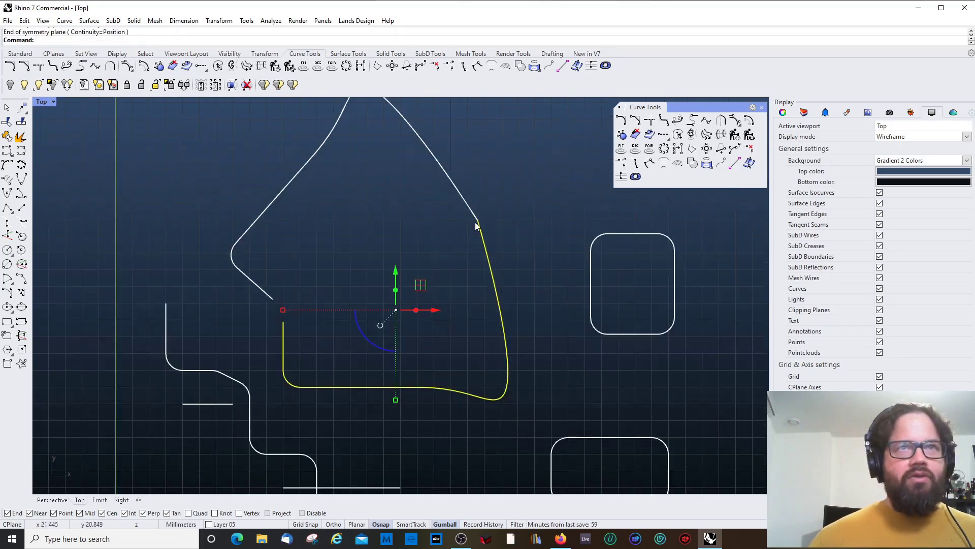
right_click(500, 269)
left_click(273, 287)
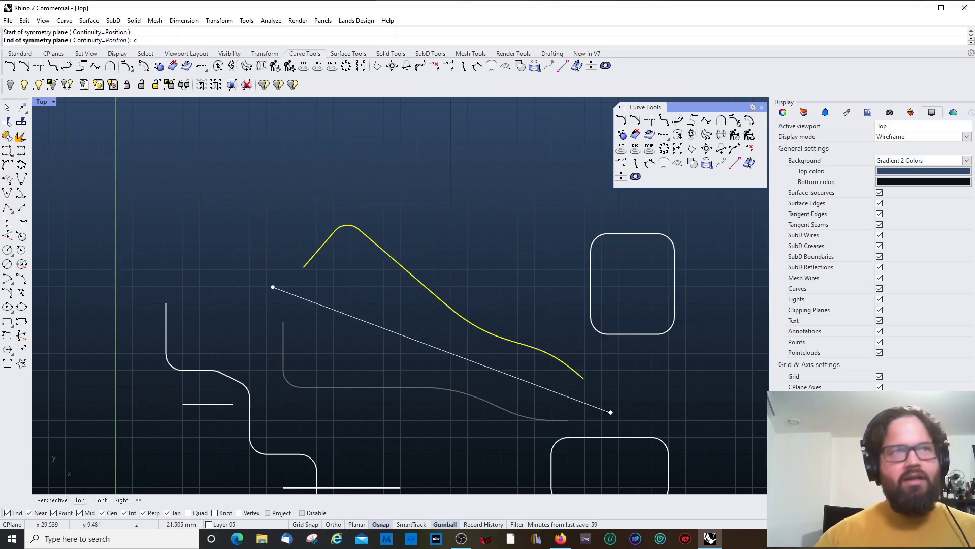
Step: Try two Symmetry mirrors with Smooth continuity across diagonal planes, undoing each
key("Return")
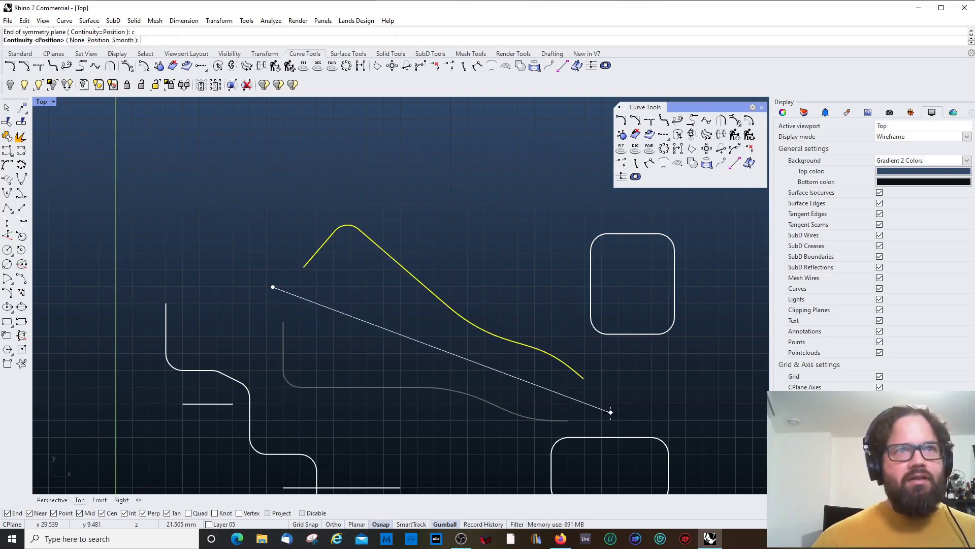
type("s")
key("Return")
left_click(606, 401)
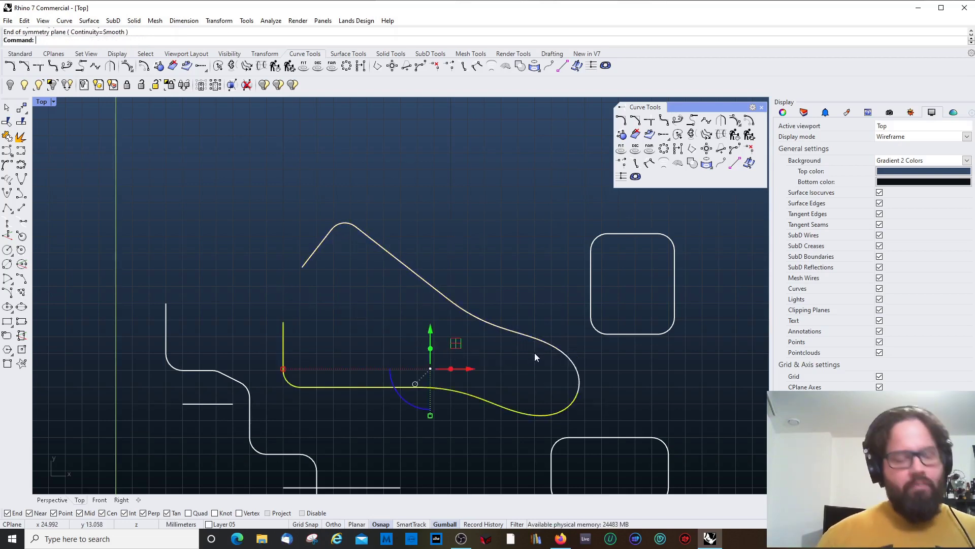
key("ctrl+z")
key("Return")
left_click(261, 299)
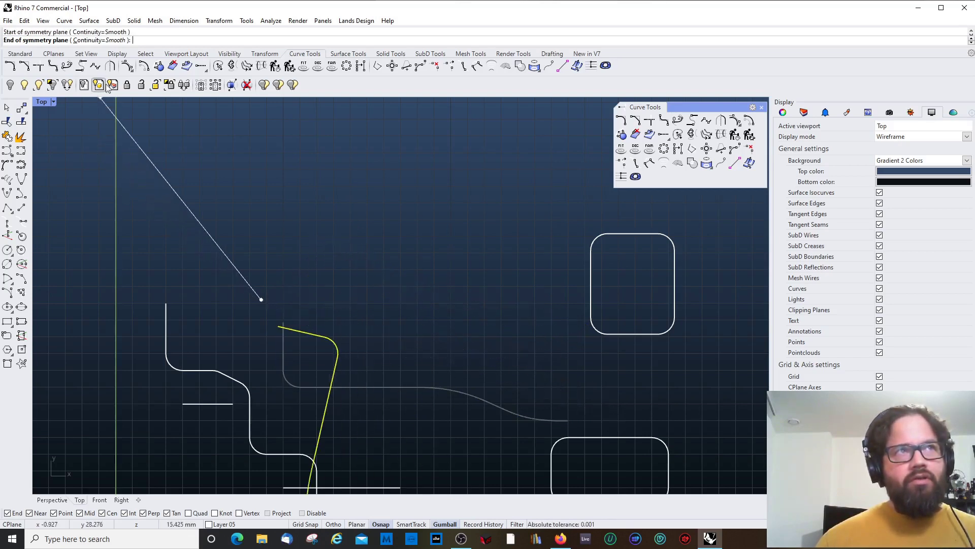
left_click(686, 427)
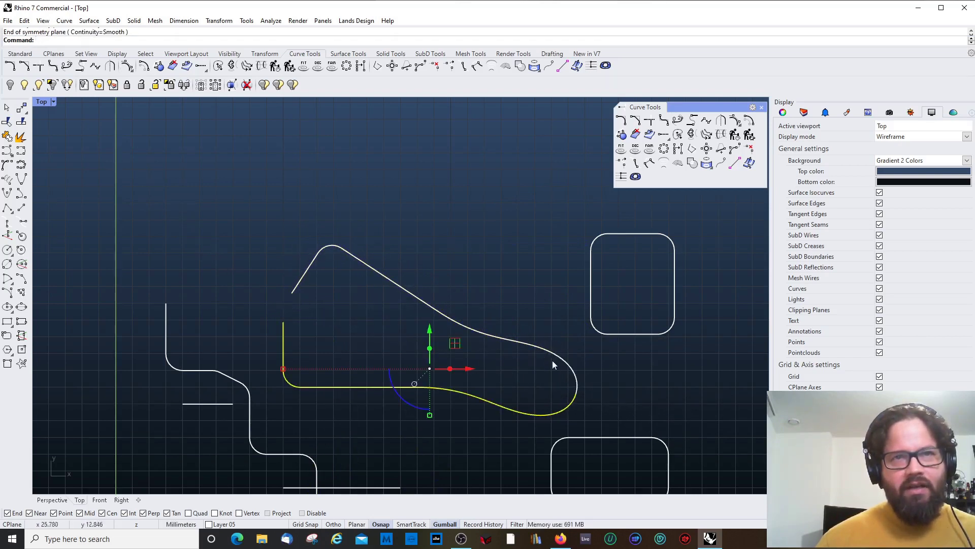
key("ctrl+z")
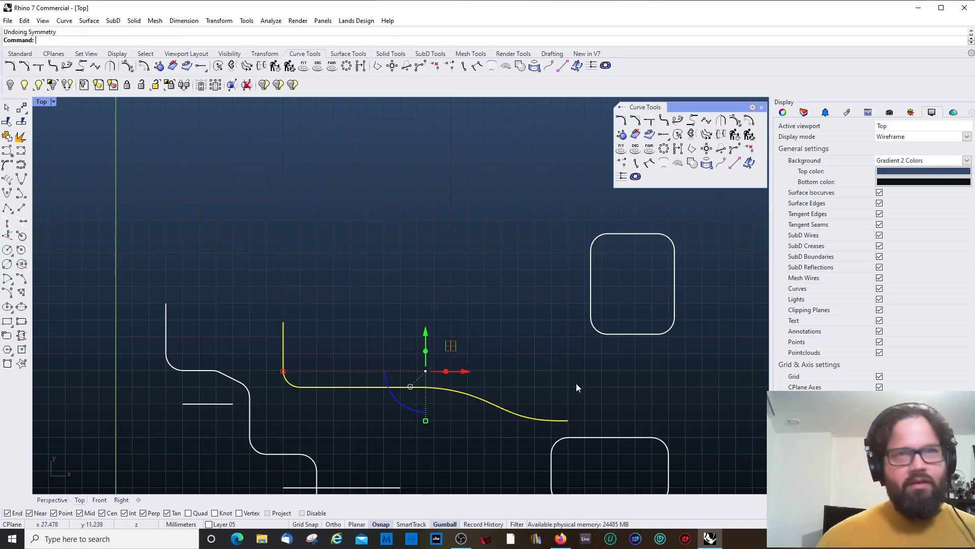
Step: Rerun Symmetry with Continuity set to Position and place the plane's end point
key("Return")
left_click(284, 293)
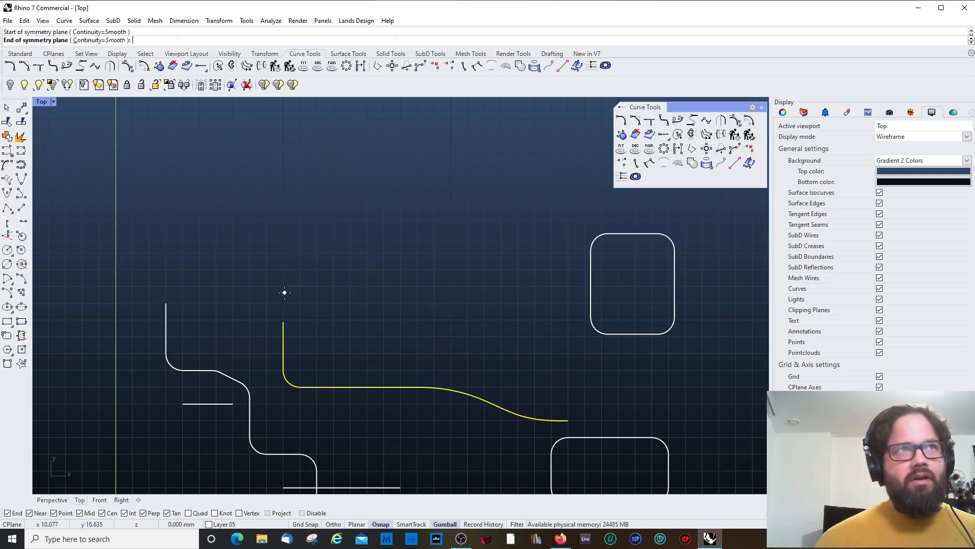
type("c")
key("Return")
type("p")
key("Return")
left_click(606, 404)
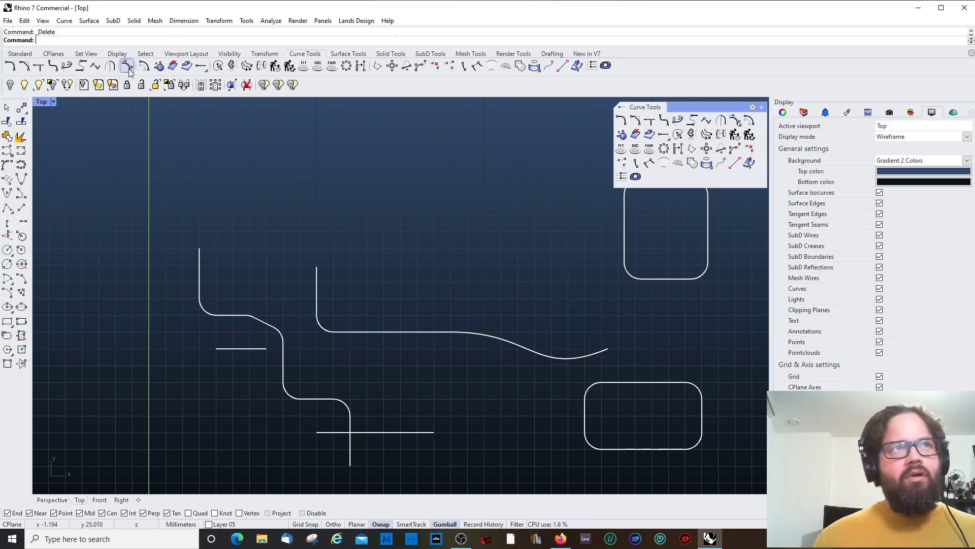
left_click(127, 67)
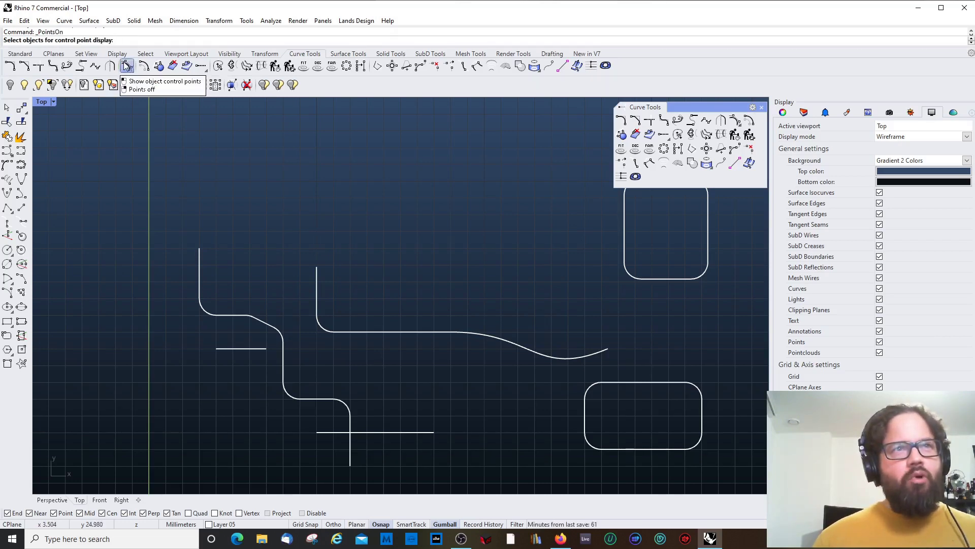
left_click(421, 332)
key("Return")
left_click(127, 67)
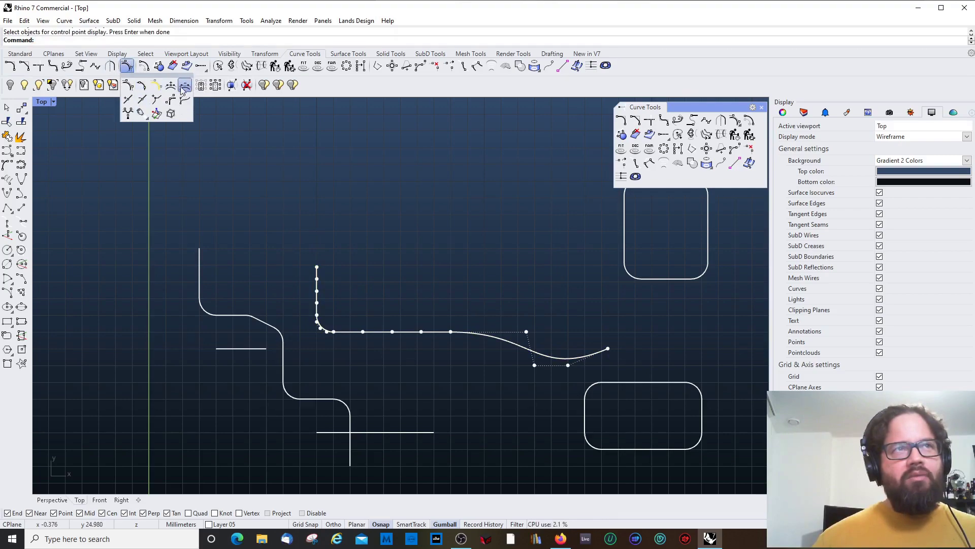
left_click(436, 332)
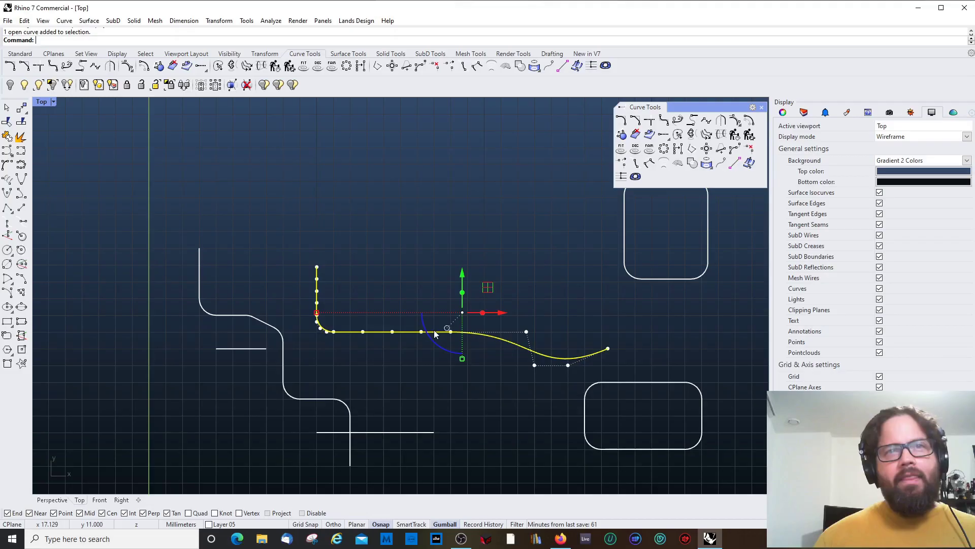
key("Escape")
key("Escape")
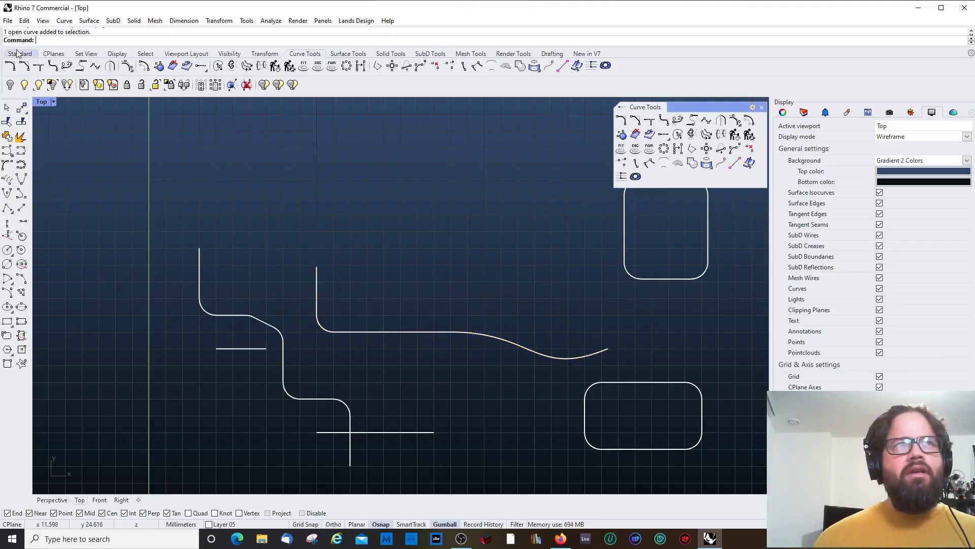
Step: From the Standard toolbar, launch Grasshopper and widen its window
left_click(20, 53)
scroll(511, 262, "down", 2)
scroll(381, 235, "down", 3)
scroll(441, 235, "up", 2)
left_click(442, 233)
key("Escape")
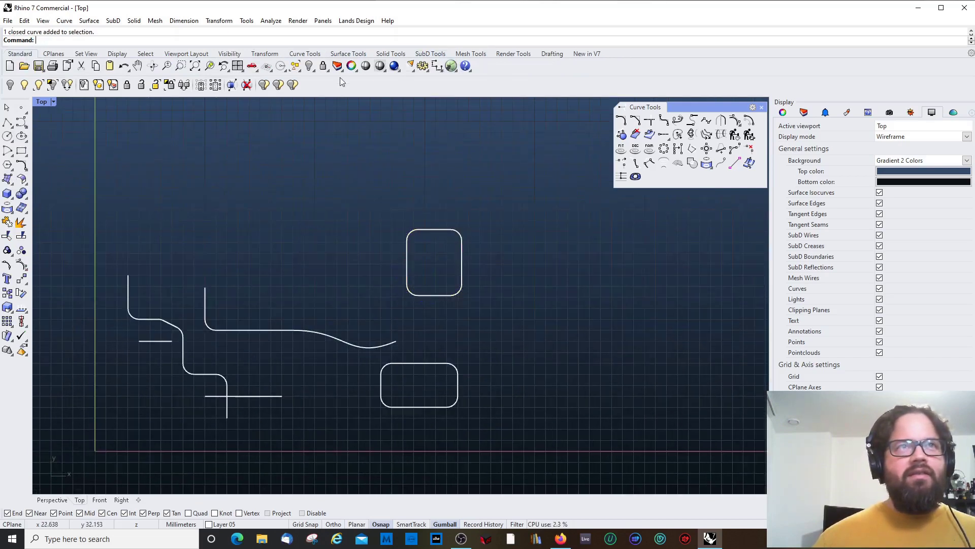
left_click(451, 66)
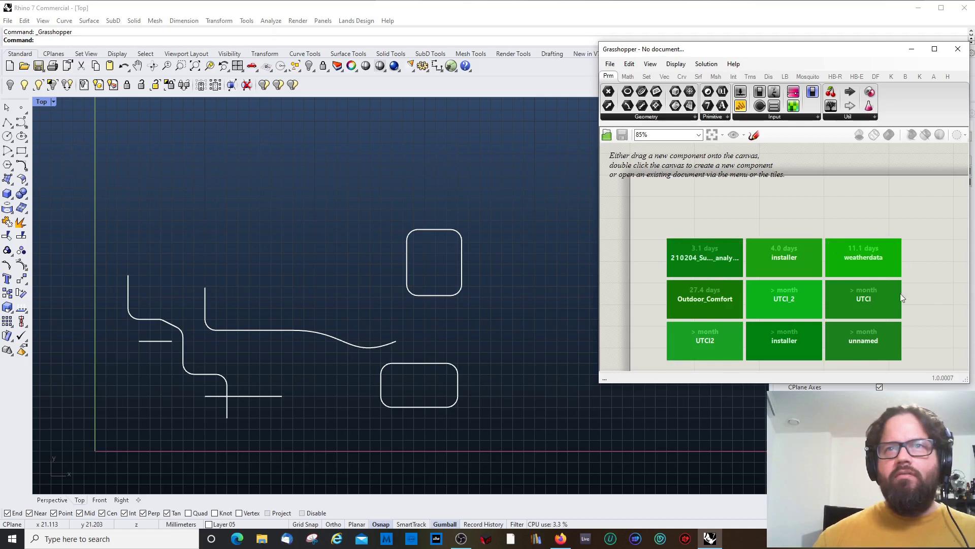
left_click_drag(600, 237, 579, 236)
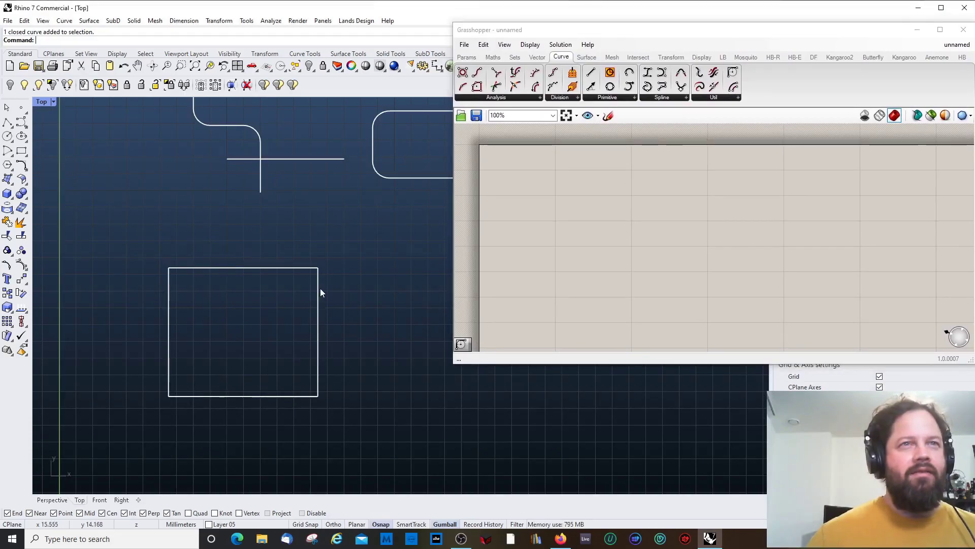
Step: Move the square up-left and draw a five-sided polygon below and right of it
left_click(319, 288)
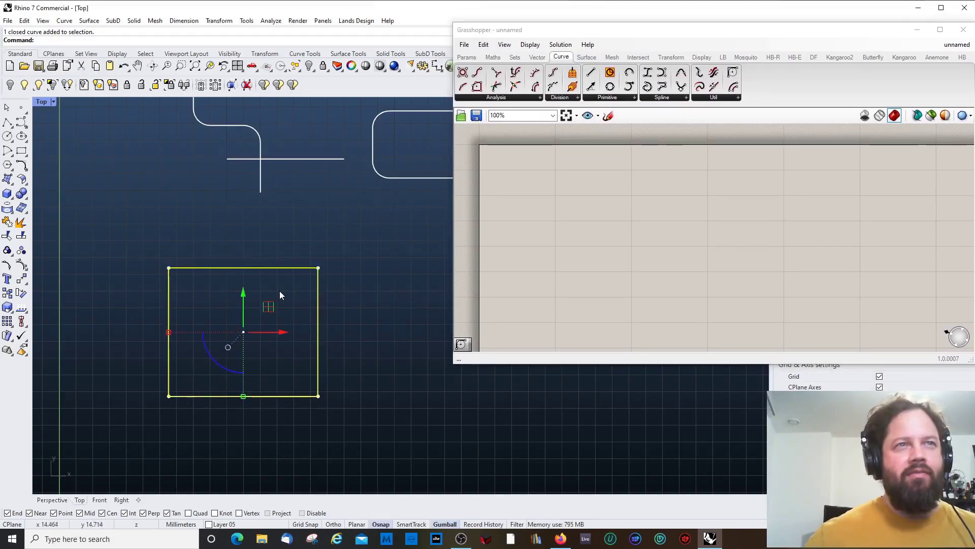
left_click_drag(223, 268, 180, 213)
left_click(264, 249)
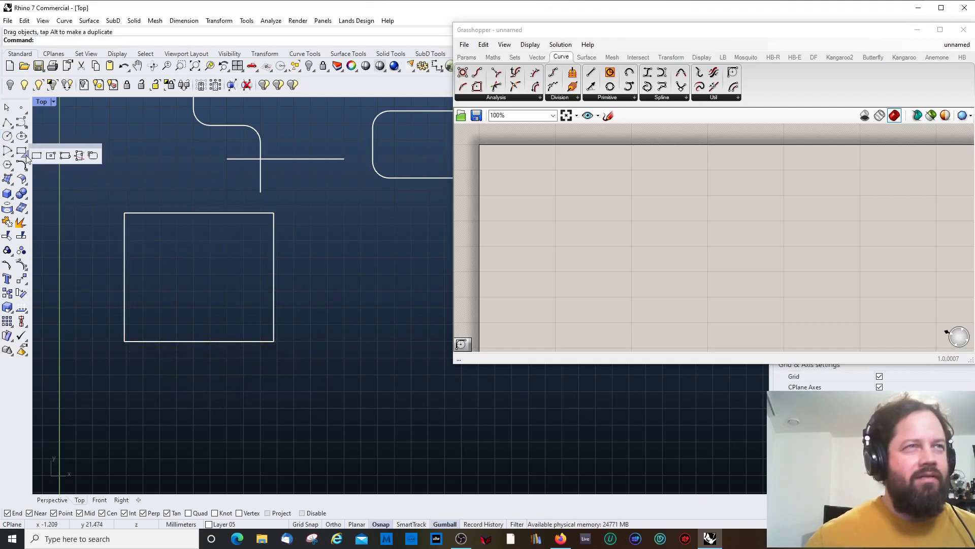
left_click(7, 165)
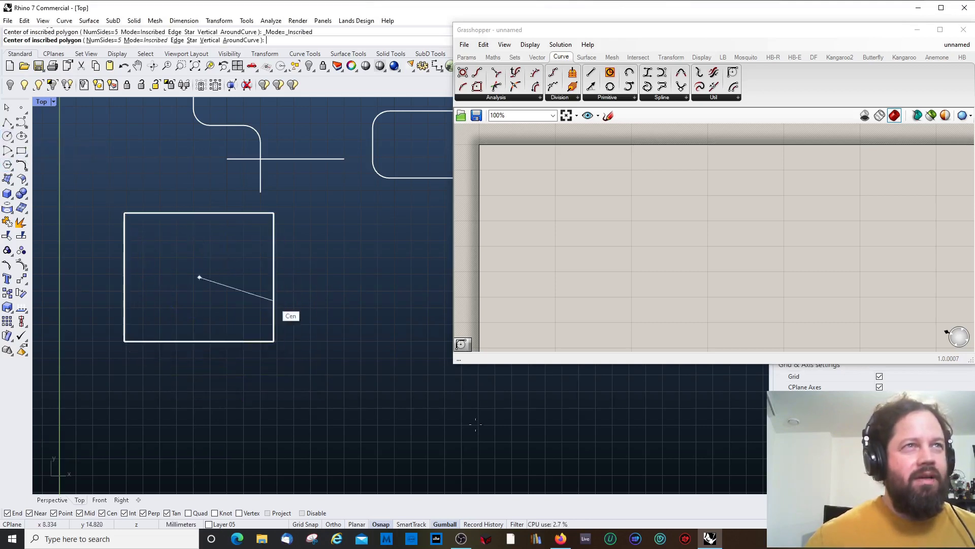
left_click(336, 376)
left_click(352, 316)
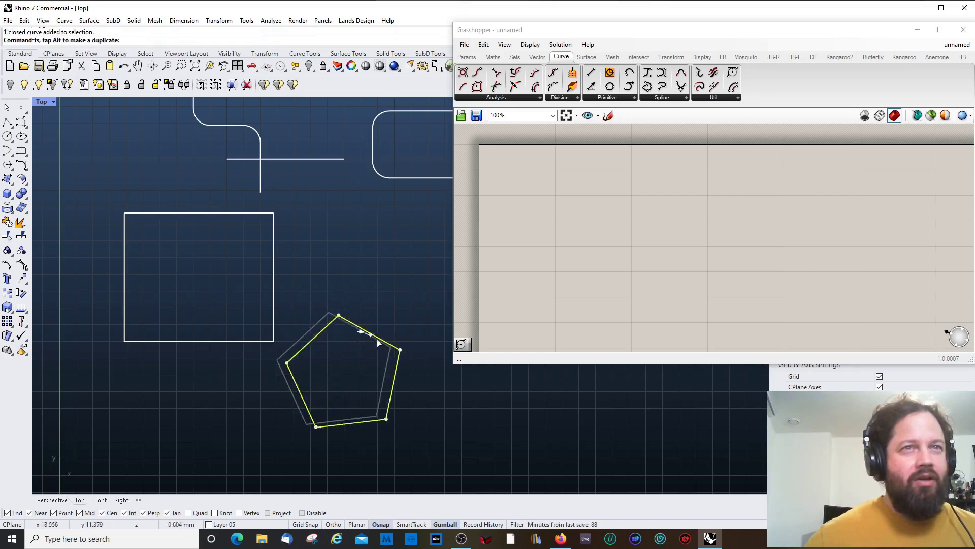
left_click(715, 83)
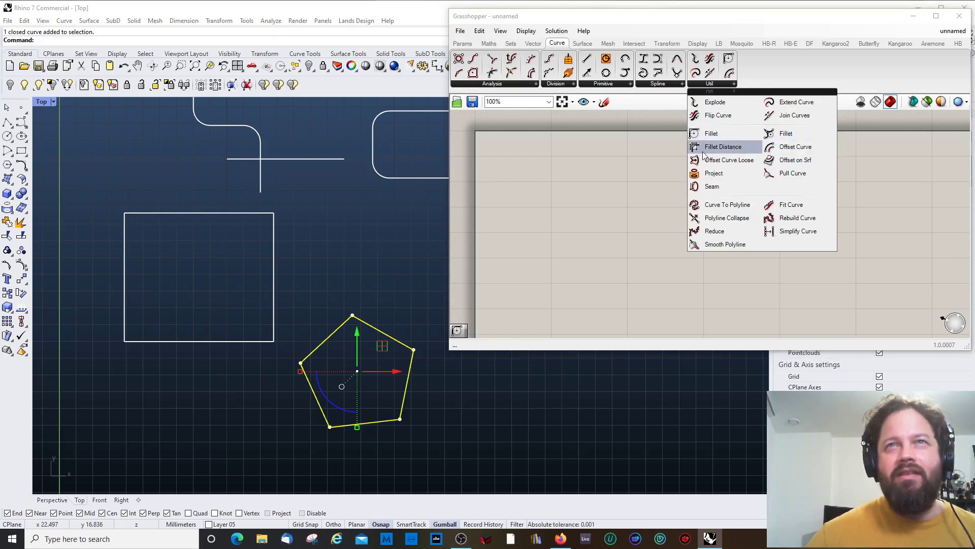
Step: Place Fillet, Fillet Distance and a third fillet component, plus a Crv parameter, on the canvas
left_click_drag(786, 133, 566, 165)
left_click(707, 83)
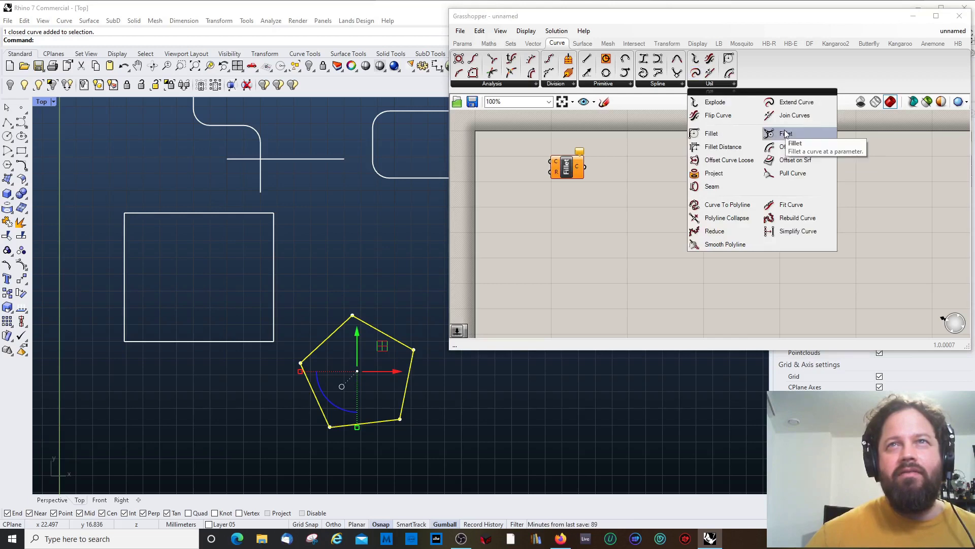
left_click_drag(789, 133, 678, 186)
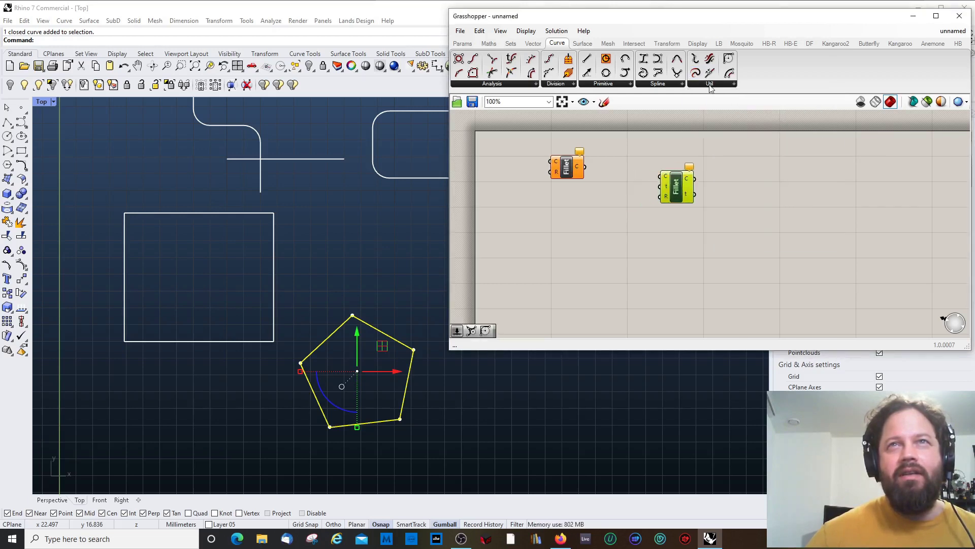
left_click(710, 83)
left_click_drag(723, 147, 563, 227)
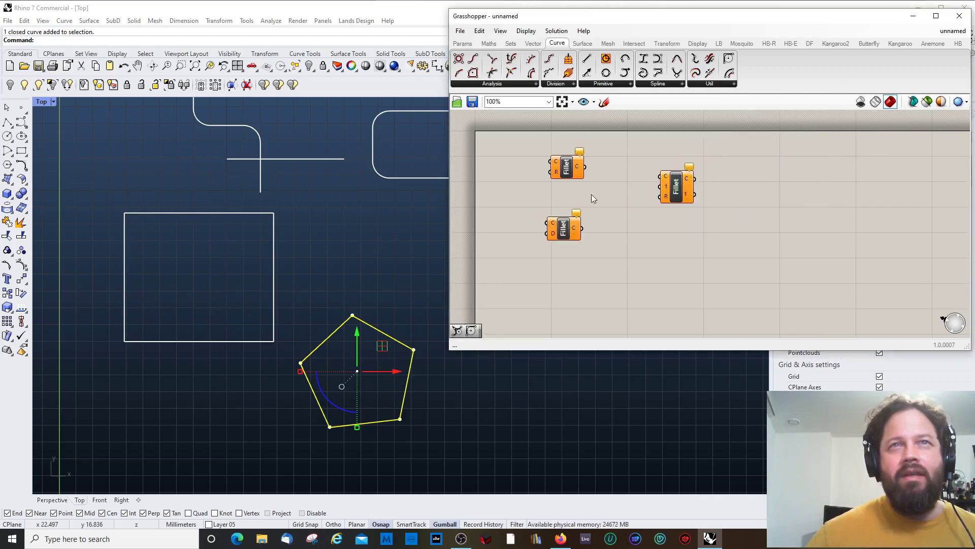
left_click_drag(565, 166, 563, 173)
left_click(535, 183)
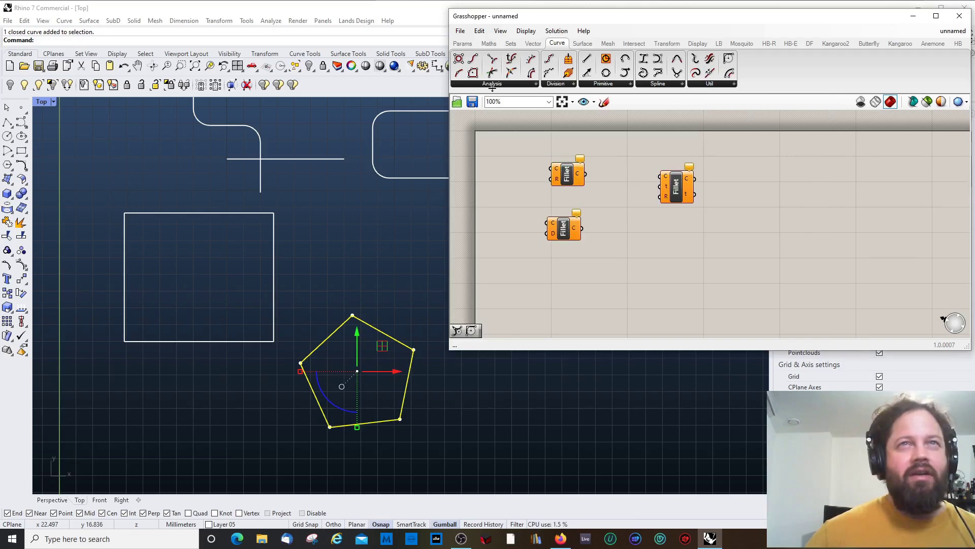
left_click(462, 43)
left_click_drag(492, 60, 502, 174)
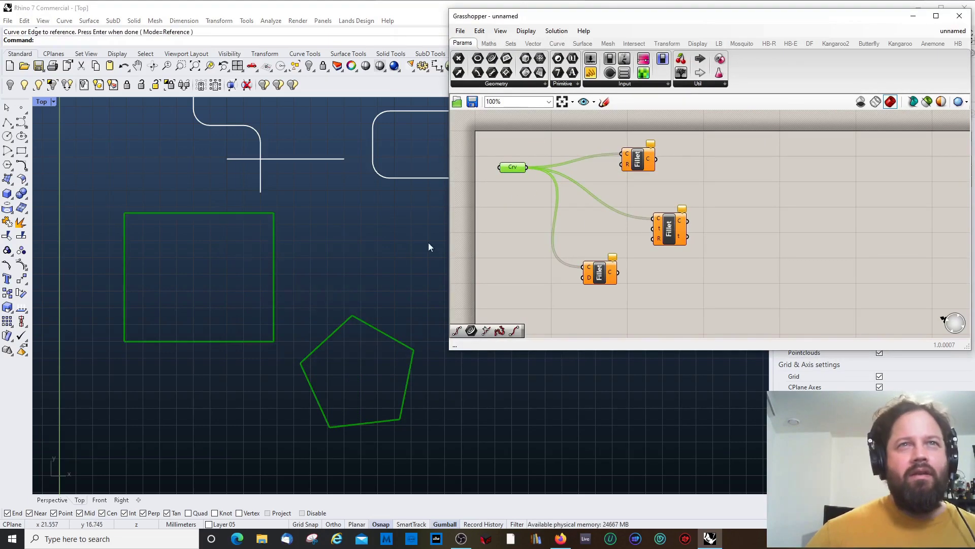
Step: Line up the three fillet components and wire in a Radius slider set to 1.000
left_click_drag(450, 242, 479, 242)
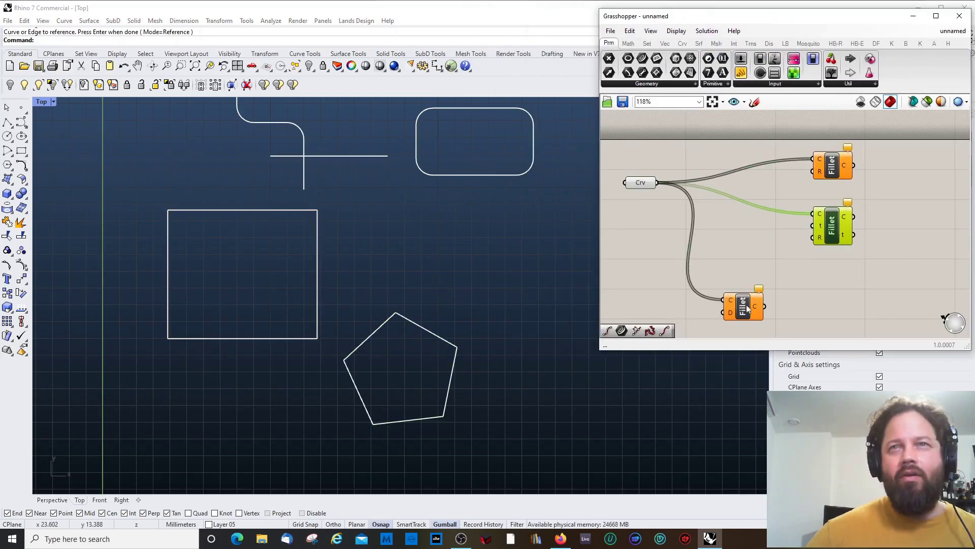
left_click_drag(746, 307, 841, 284)
left_click_drag(834, 245, 837, 245)
left_click_drag(819, 170, 821, 170)
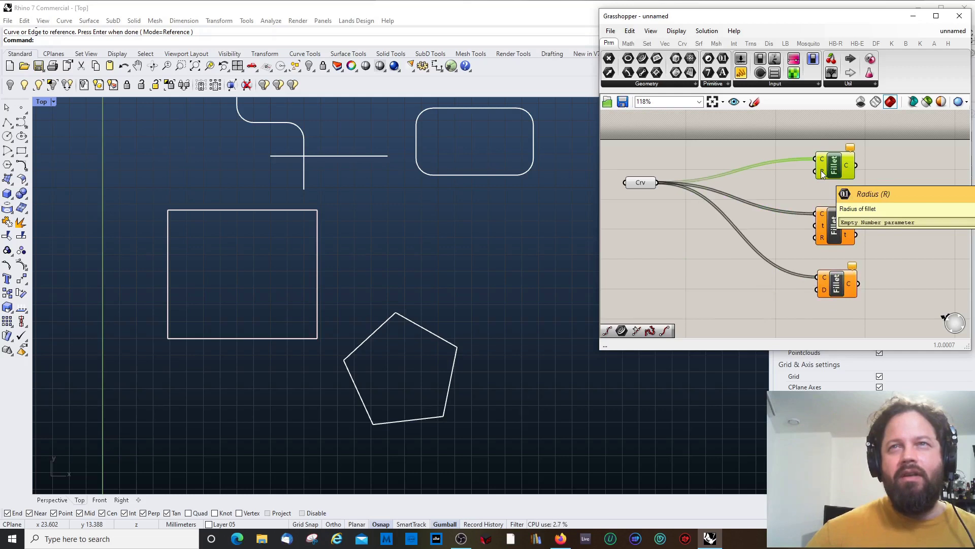
left_click_drag(741, 73, 818, 171)
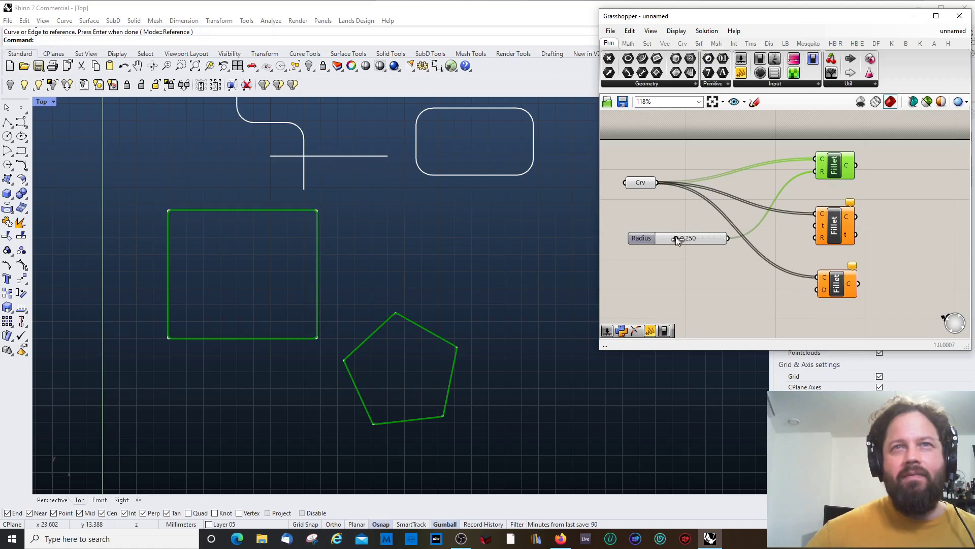
left_click_drag(676, 237, 738, 246)
left_click(760, 277)
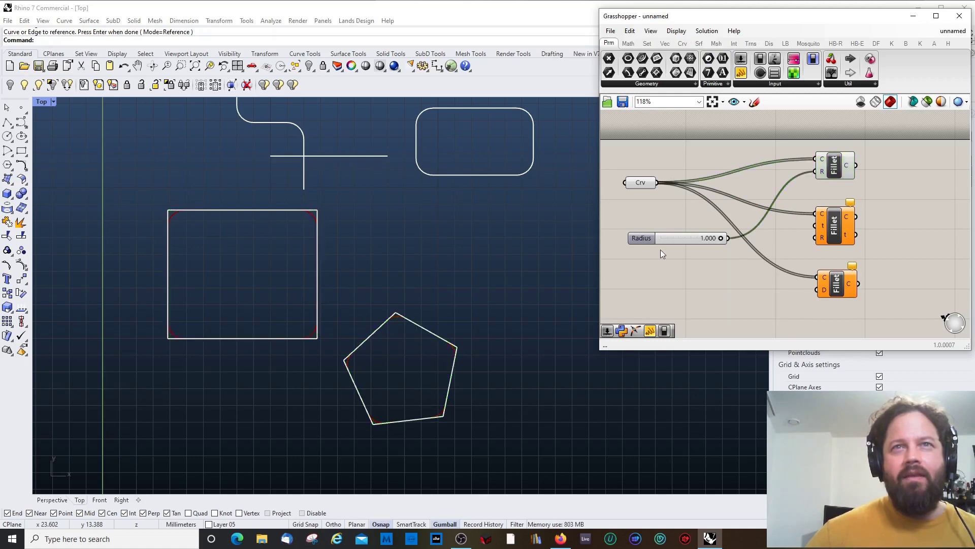
Step: Turn off the Crv parameter's preview and hide the original square and pentagon
left_click(660, 238)
left_click(664, 261)
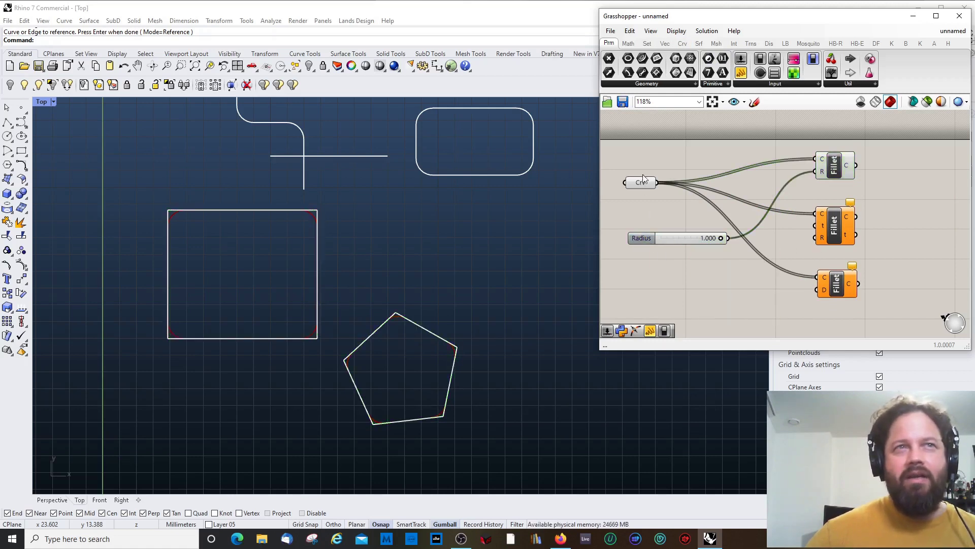
left_click(640, 182)
right_click(635, 185)
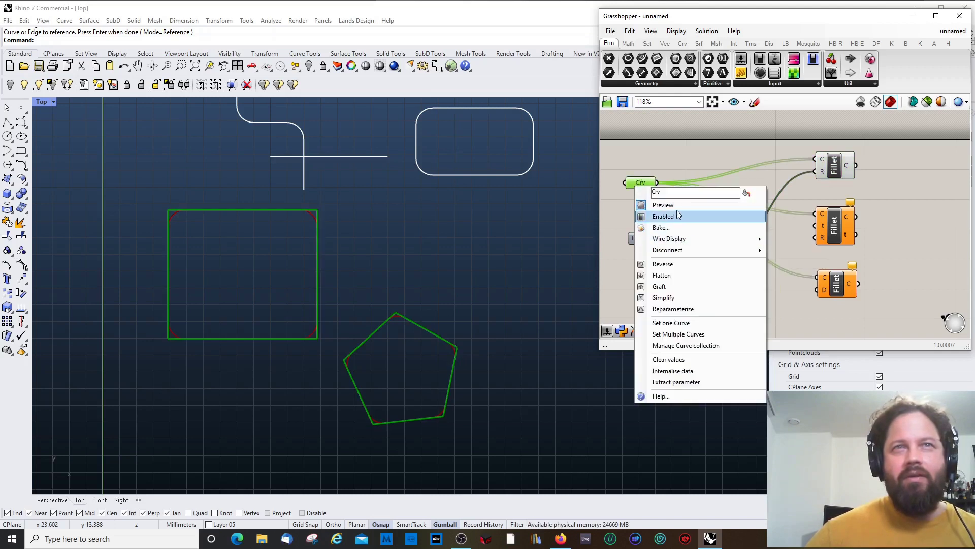
left_click(663, 205)
left_click(679, 151)
left_click(640, 182)
left_click(318, 218)
left_click(422, 328, "shift")
left_click(310, 66)
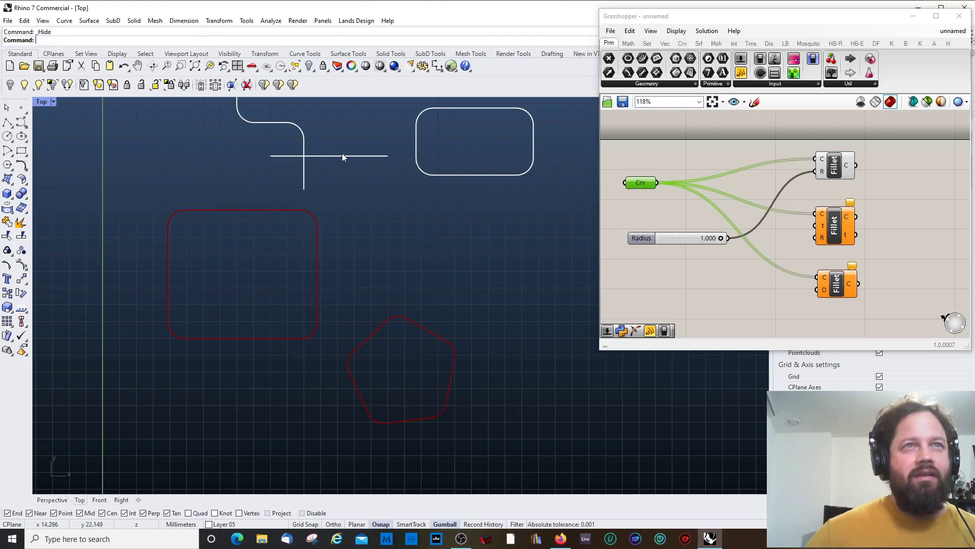
left_click(622, 291)
Step: Check the top Fillet's preview colour and rearrange the Fillet, Radius slider and Crv parameter
left_click(844, 174)
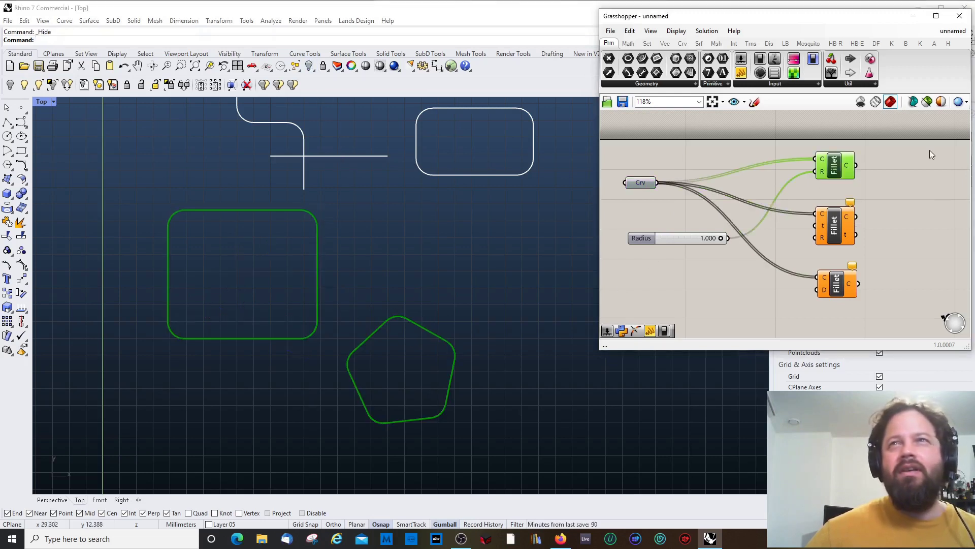
left_click(941, 102)
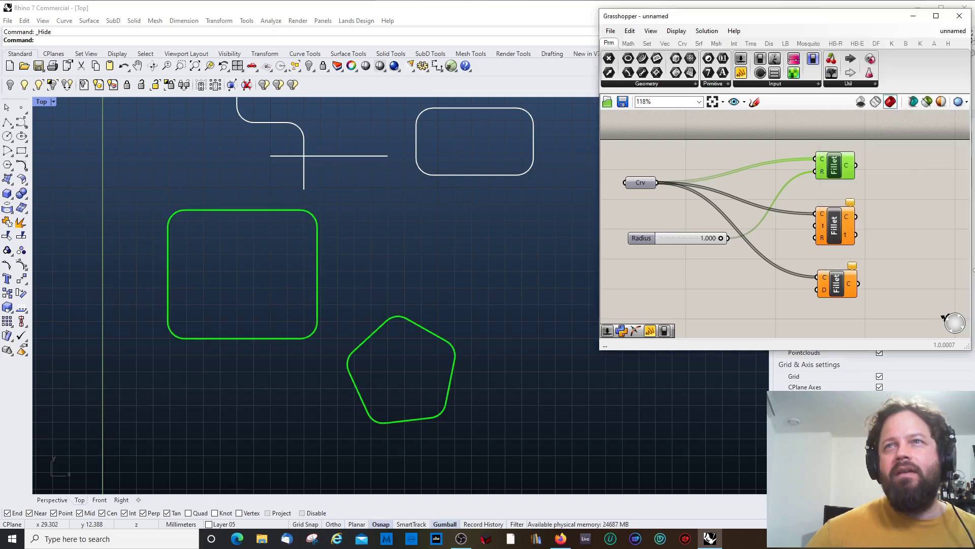
left_click(697, 239)
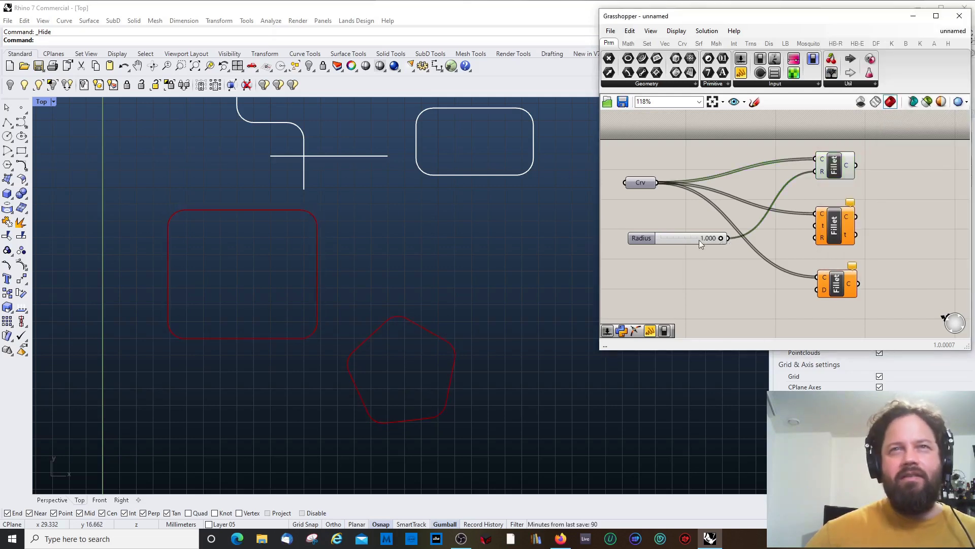
left_click(696, 240)
left_click_drag(834, 166, 860, 162)
left_click(682, 238)
left_click_drag(683, 238, 677, 221)
left_click_drag(641, 185, 668, 166)
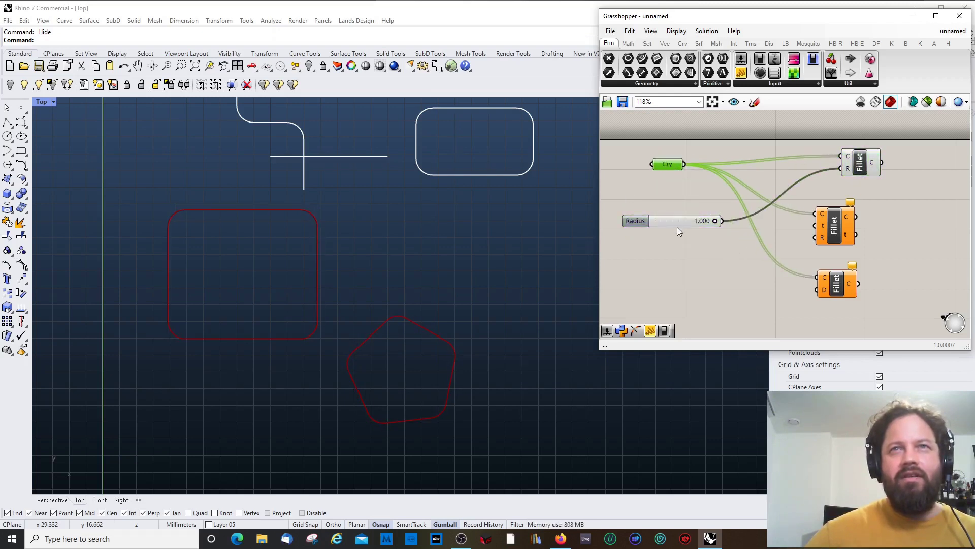
left_click_drag(677, 227, 683, 198)
left_click(859, 162)
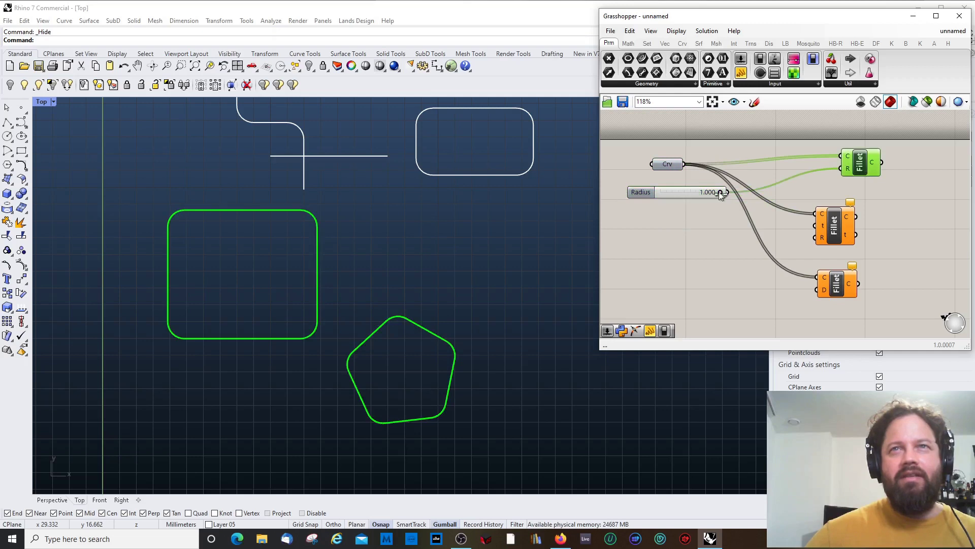
left_click(709, 331)
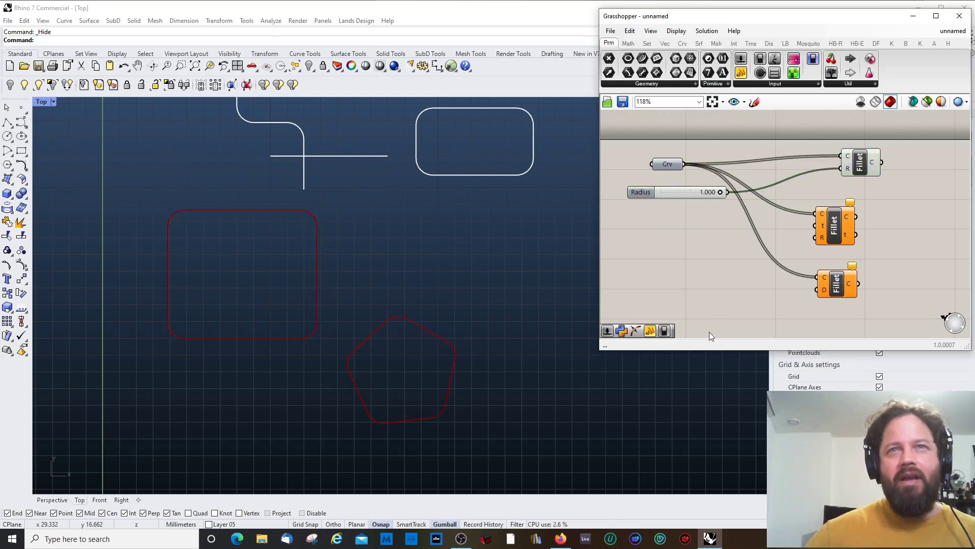
Step: Duplicate the Radius slider and wire the copy into the top Fillet's R input
left_click(663, 196)
key("ctrl+c")
key("ctrl+v")
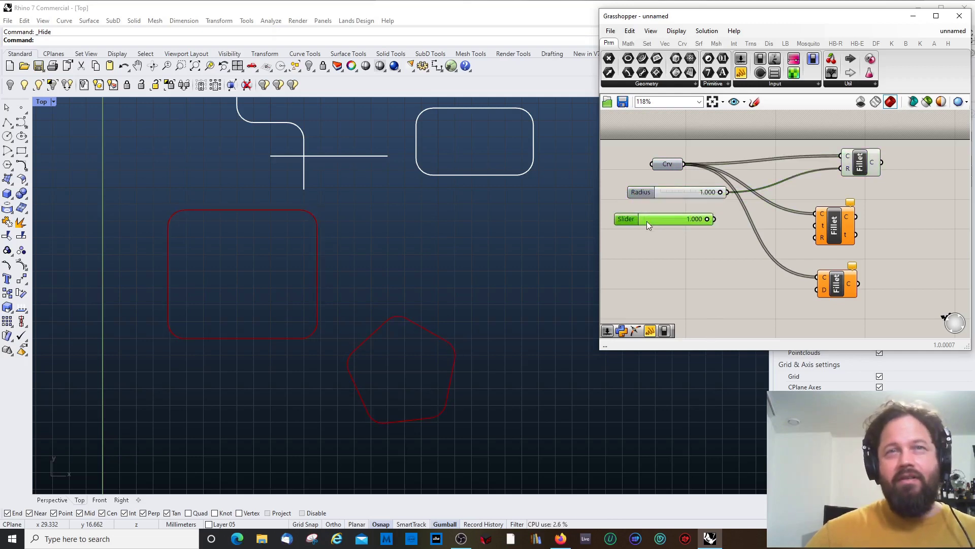
left_click_drag(647, 221, 671, 214)
left_click_drag(734, 212, 841, 168)
left_click(719, 221)
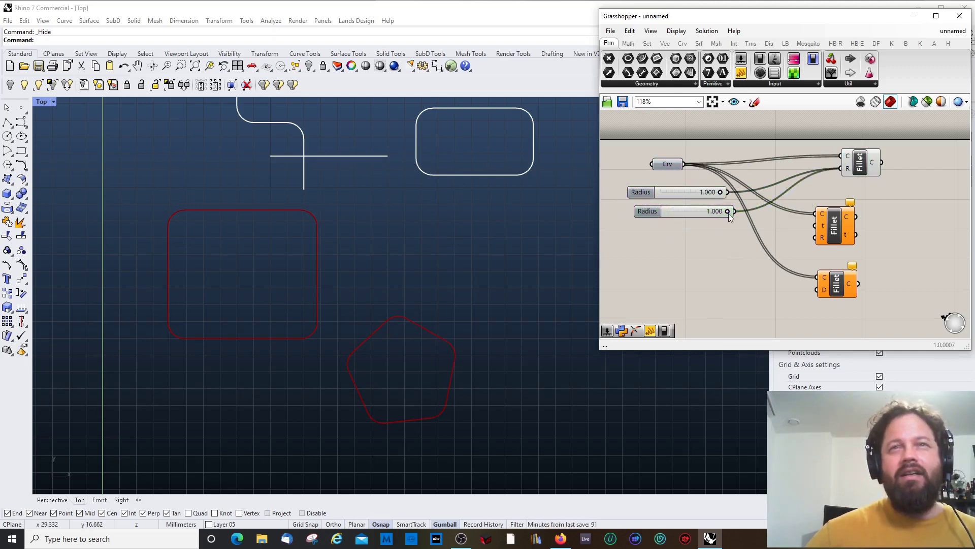
left_click_drag(729, 213, 675, 210)
Step: Give the first Radius slider a maximum of 10 and set the radii to 2.445 and 1.000
left_click(681, 191)
double_click(642, 193)
double_click(665, 219)
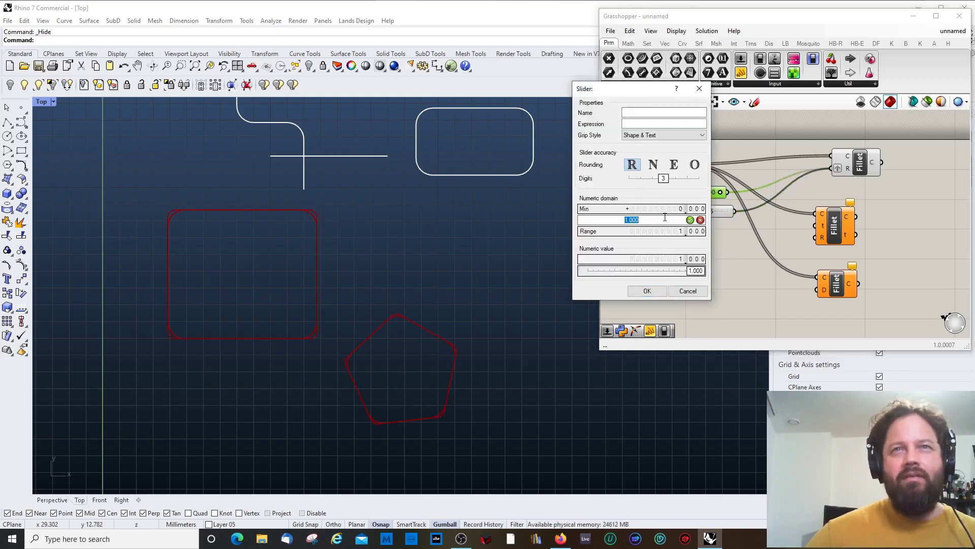
type("10")
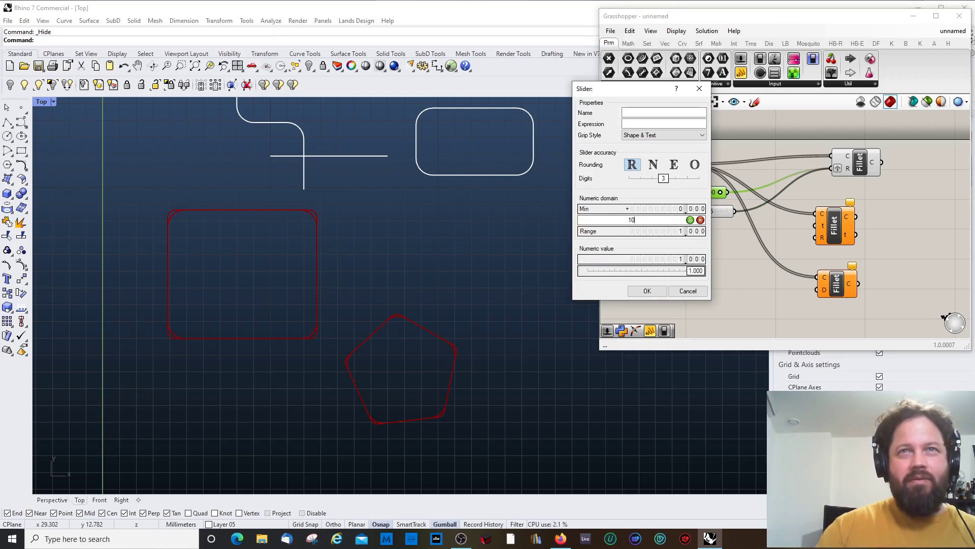
key("Return")
left_click(647, 291)
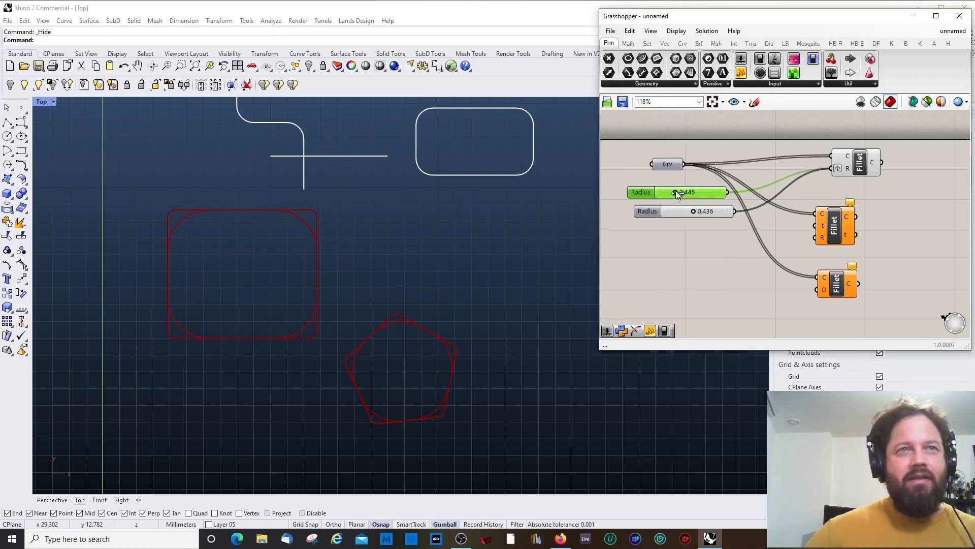
left_click_drag(694, 211, 713, 211)
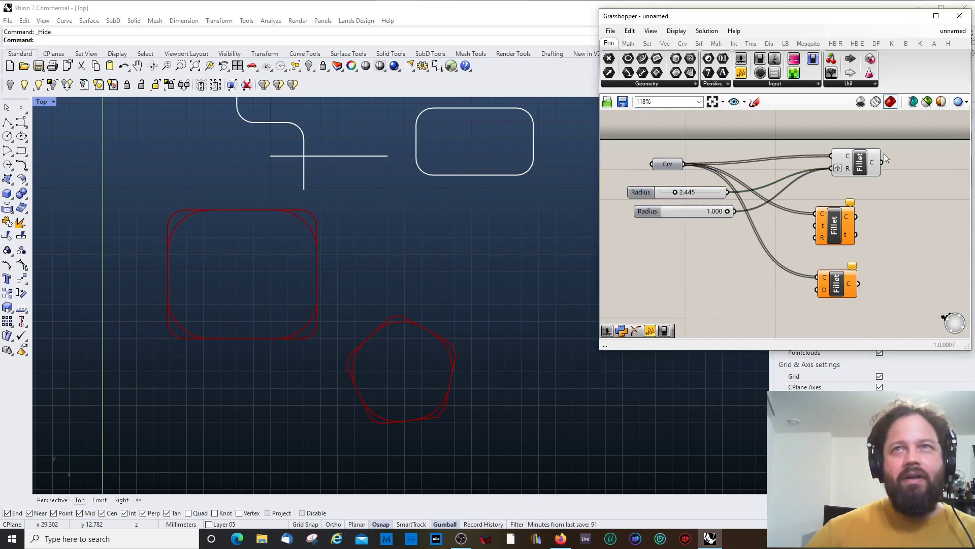
left_click(675, 192)
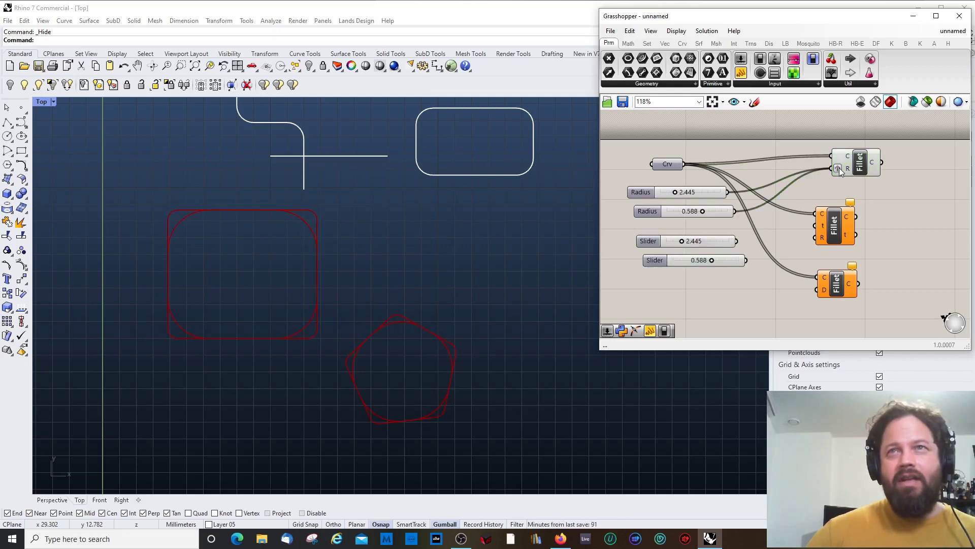
Step: Graft the Fillet R input, wire in another Radius slider, and set the top radius to 2.275
right_click(838, 168)
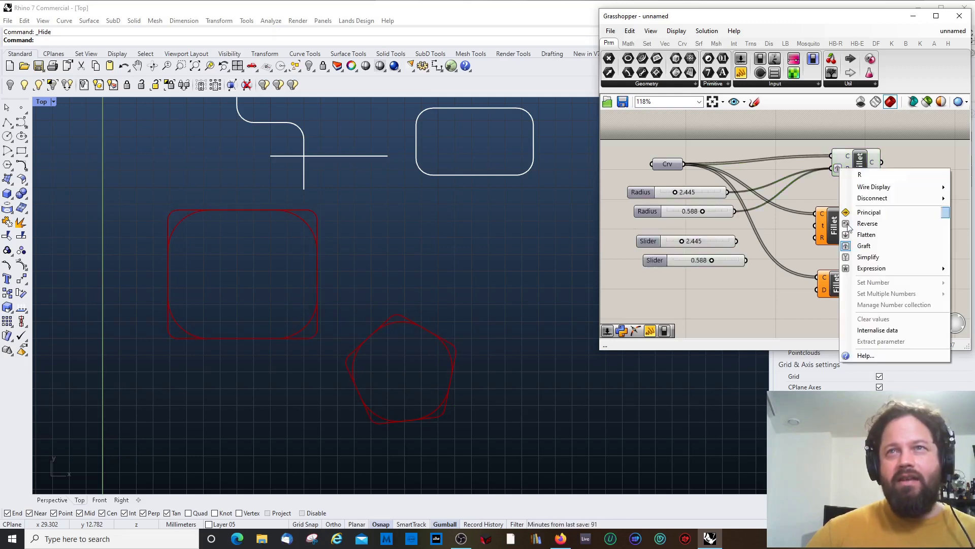
left_click(865, 246)
right_click(843, 168)
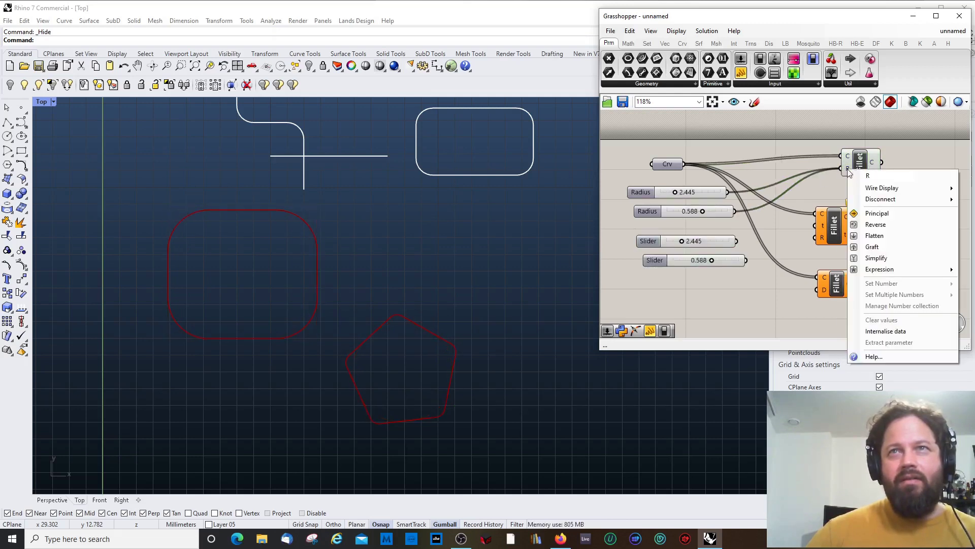
left_click(882, 248)
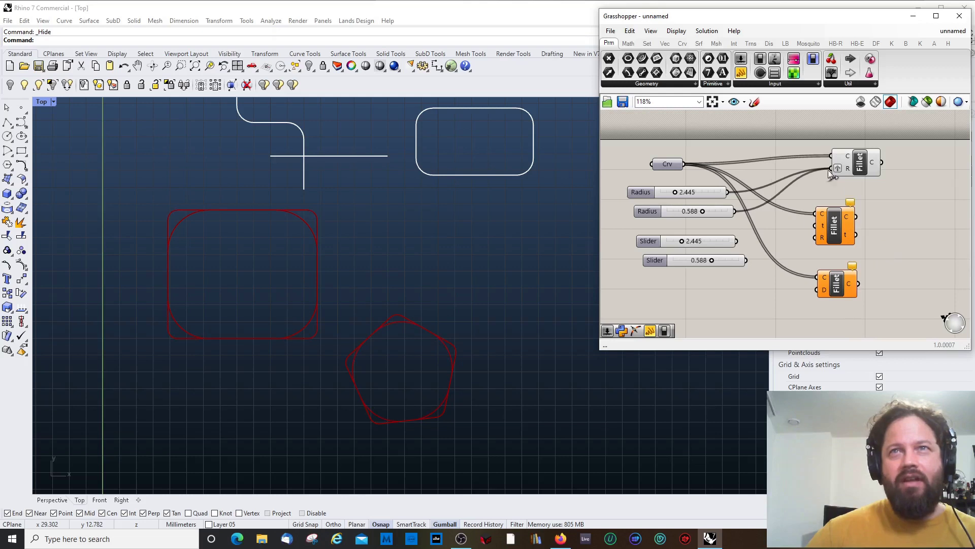
left_click_drag(694, 190, 699, 208)
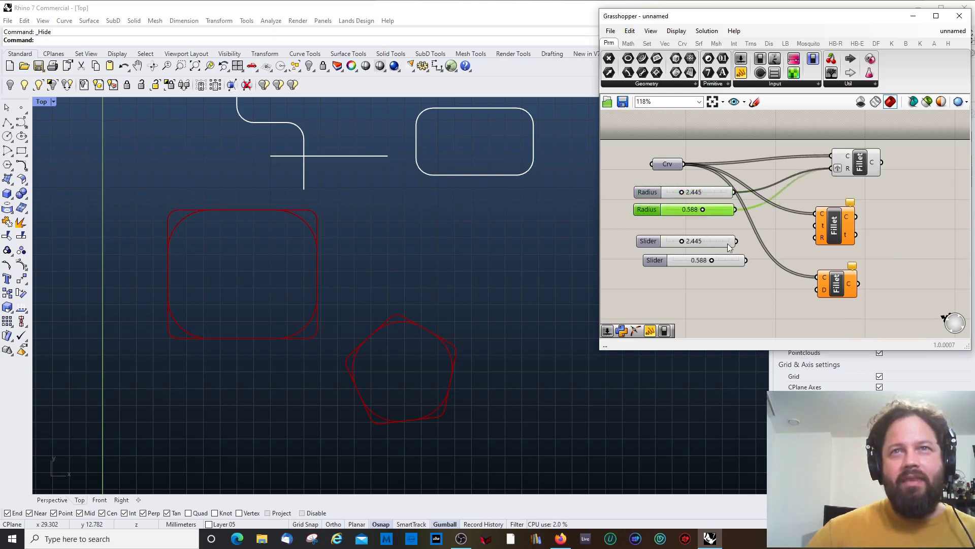
left_click_drag(736, 243, 831, 168)
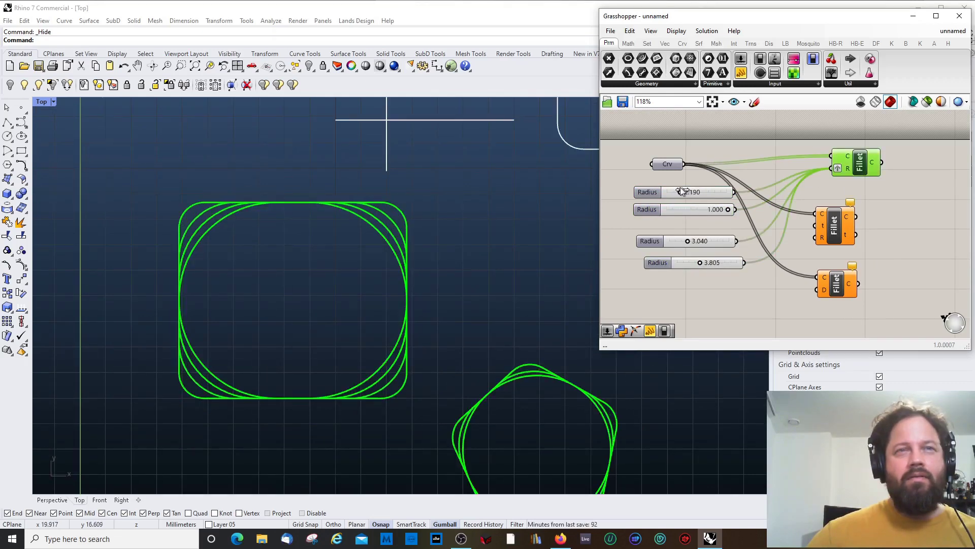
left_click_drag(680, 191, 681, 192)
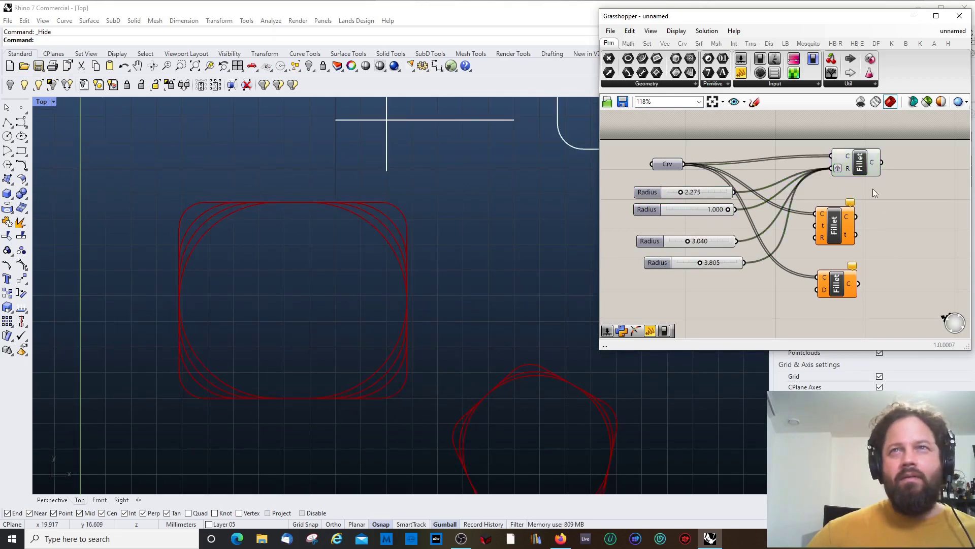
Step: Review the four Radius sliders (2.275, 1.000, 3.040, 3.805) and the top Fillet's nested outlines
left_click(860, 161)
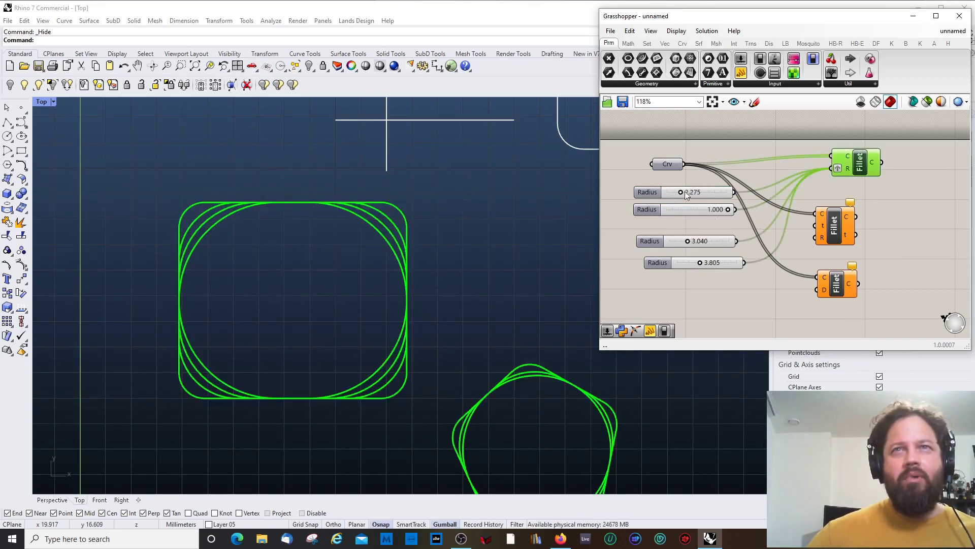
left_click(660, 196)
left_click(653, 211)
left_click(656, 240)
left_click(663, 263)
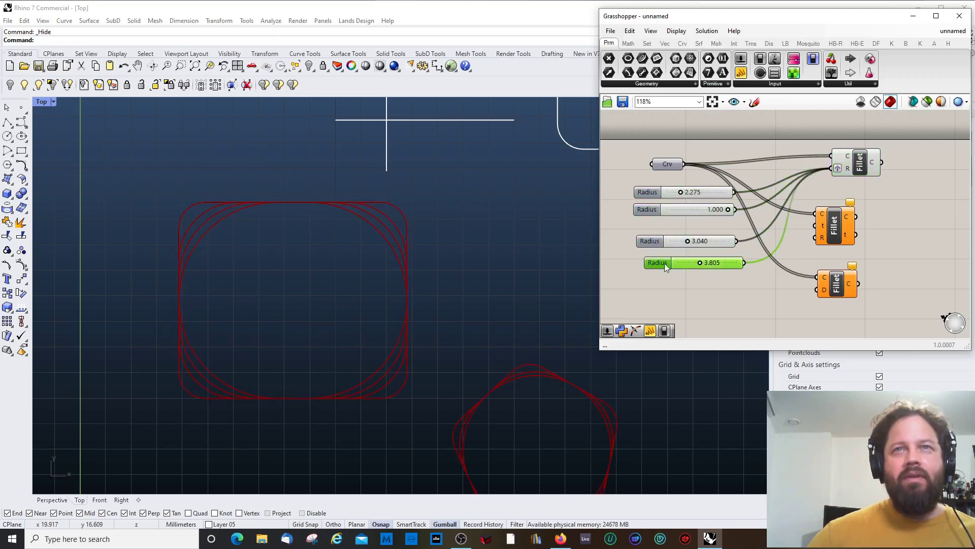
left_click(676, 279)
scroll(675, 275, "down", 3)
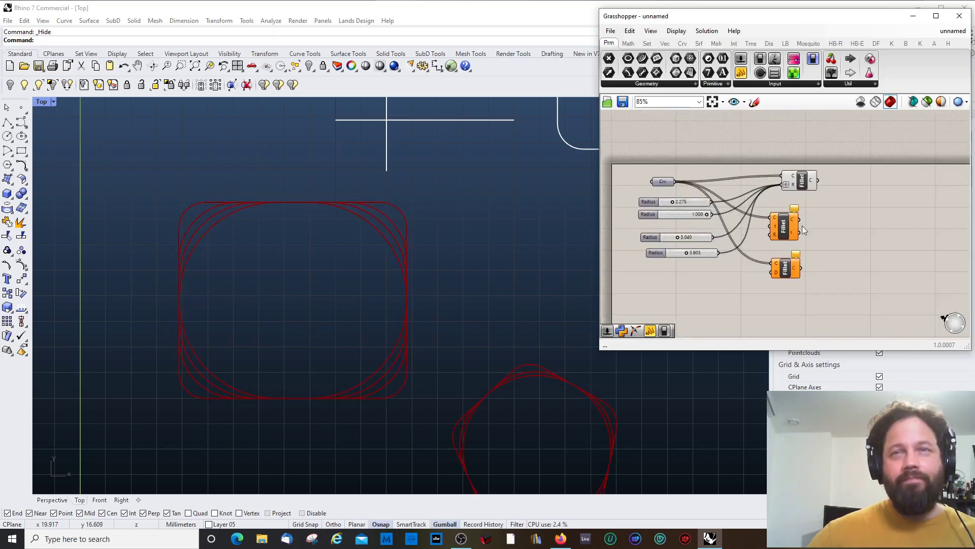
left_click(798, 182)
Step: Add a Move component and feed the Fillet curves into its geometry input
right_click_drag(881, 198, 810, 213)
double_click(810, 214)
type("move")
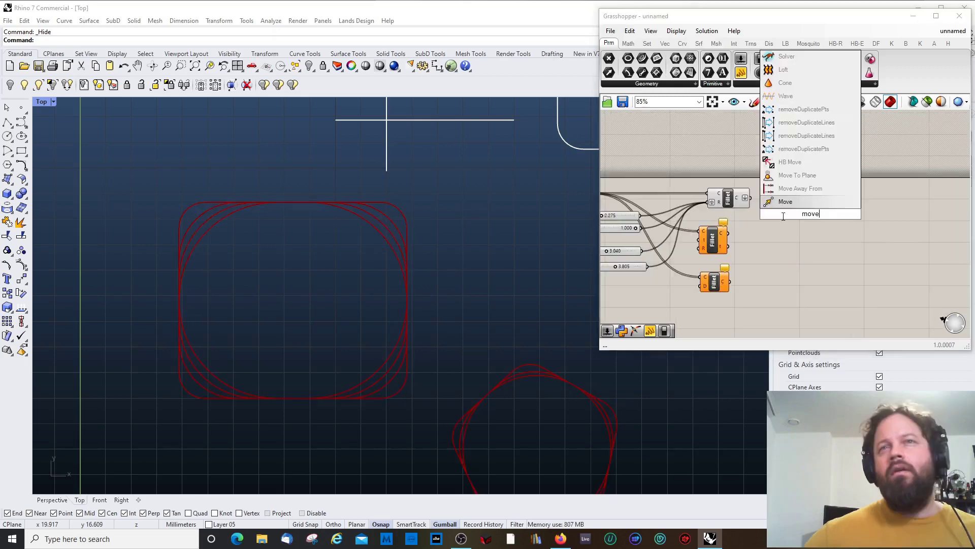
key("Return")
left_click_drag(810, 213, 848, 203)
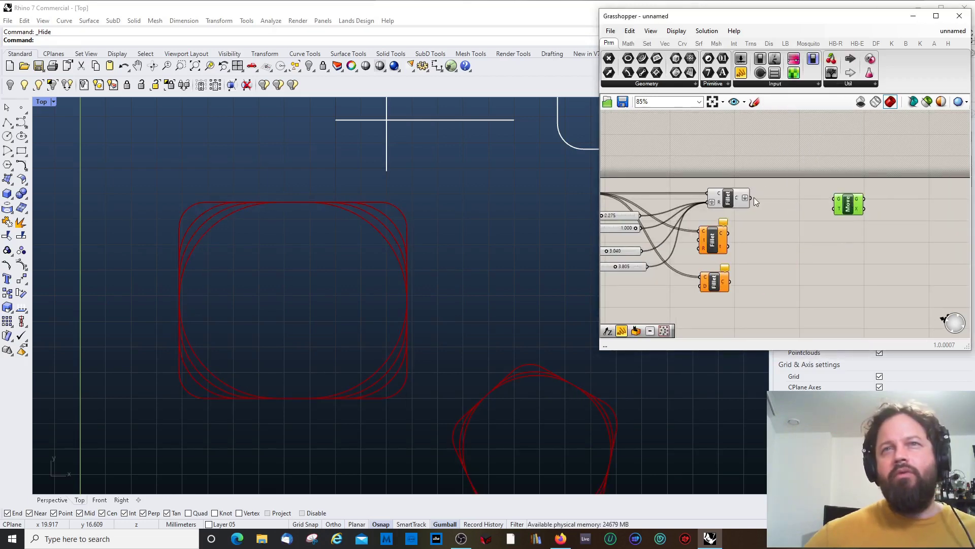
left_click_drag(751, 198, 862, 210)
Step: Place a Series component from the Set sequence list below Move
left_click(647, 43)
left_click(711, 83)
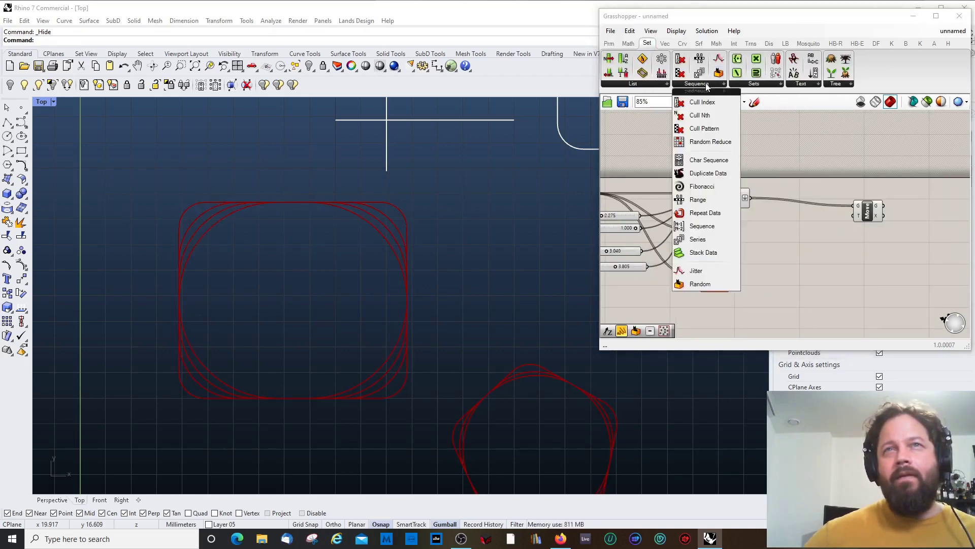
left_click(698, 239)
left_click(836, 264)
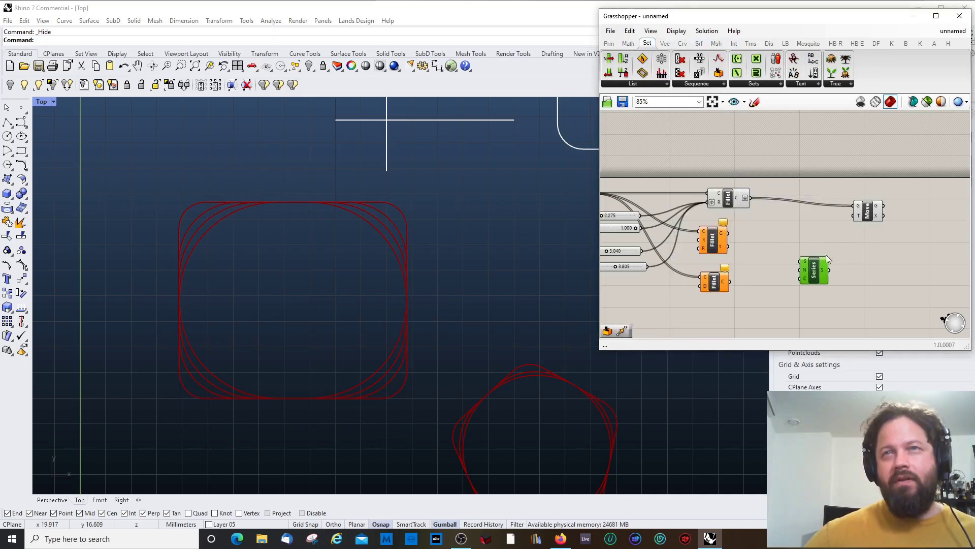
left_click_drag(868, 209, 892, 205)
left_click_drag(814, 269, 821, 262)
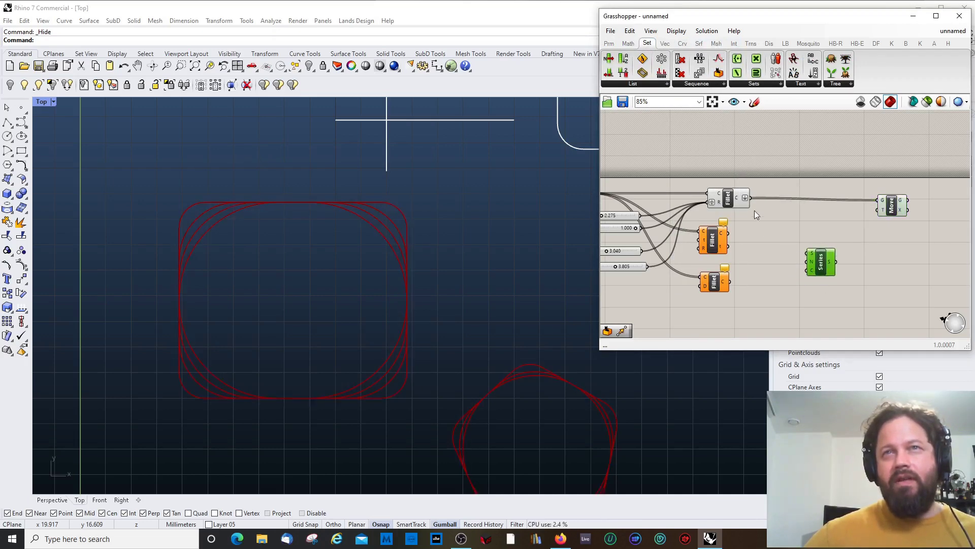
Step: Add Unit X, wiring its vector into Move's T and the Series into its factor
mouse_move(814, 257)
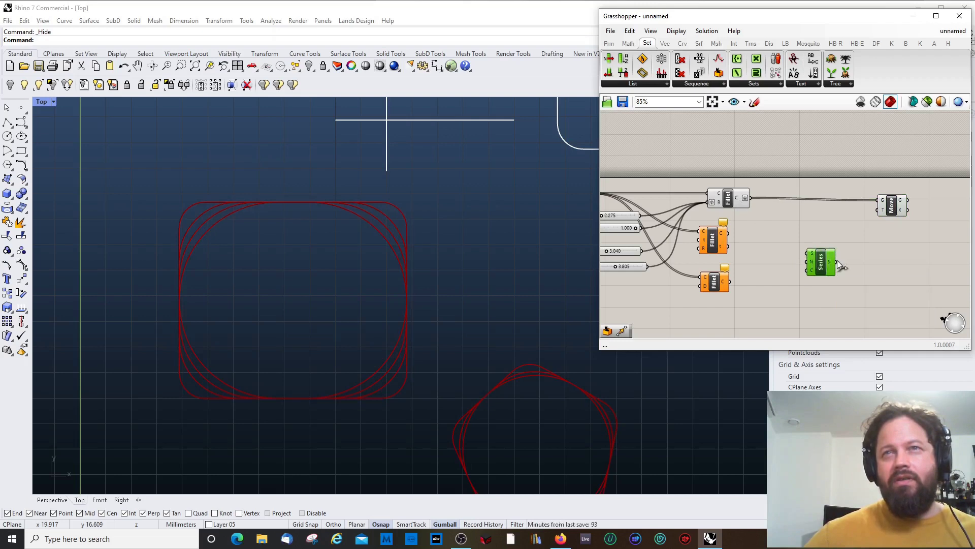
double_click(856, 278)
type("x")
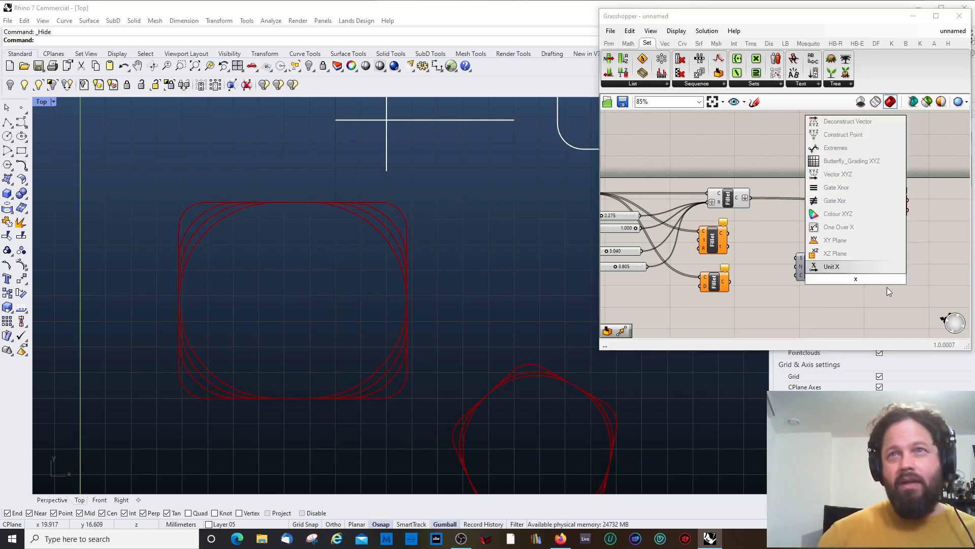
key("Return")
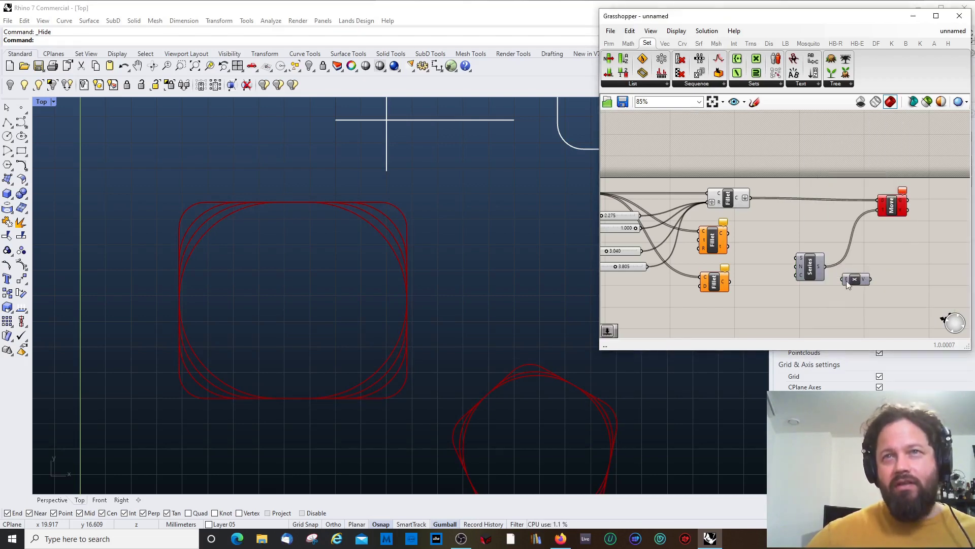
left_click_drag(873, 273, 881, 206)
left_click_drag(823, 269, 796, 269)
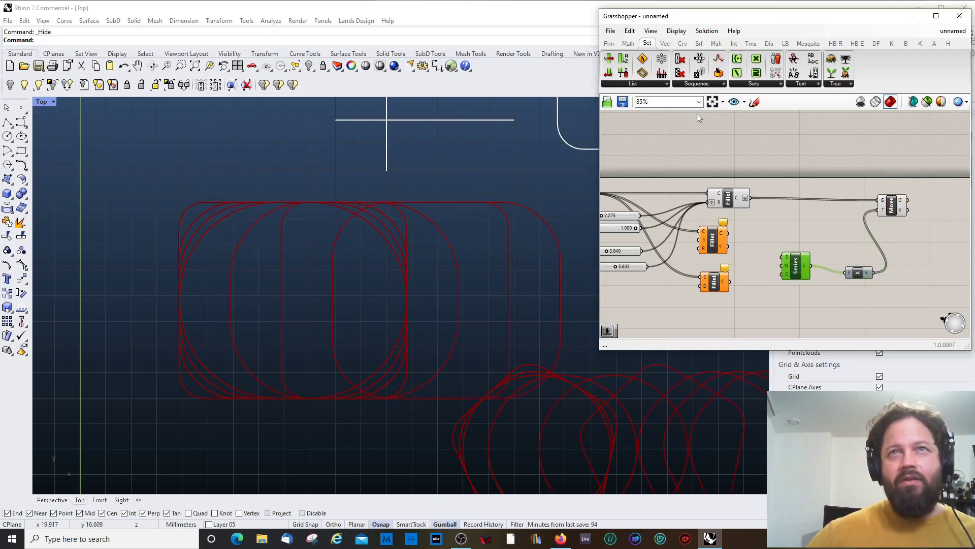
left_click(655, 258)
Step: Wire a slider into the Series step input, spacing the copies 4.969 apart
scroll(660, 259, "down", 2)
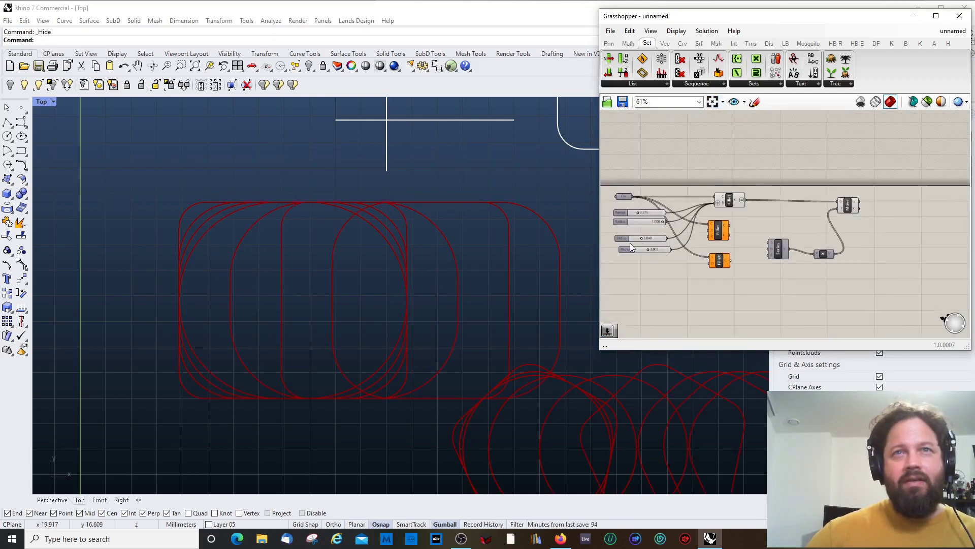
left_click_drag(632, 251, 648, 254)
left_click_drag(655, 303, 771, 250)
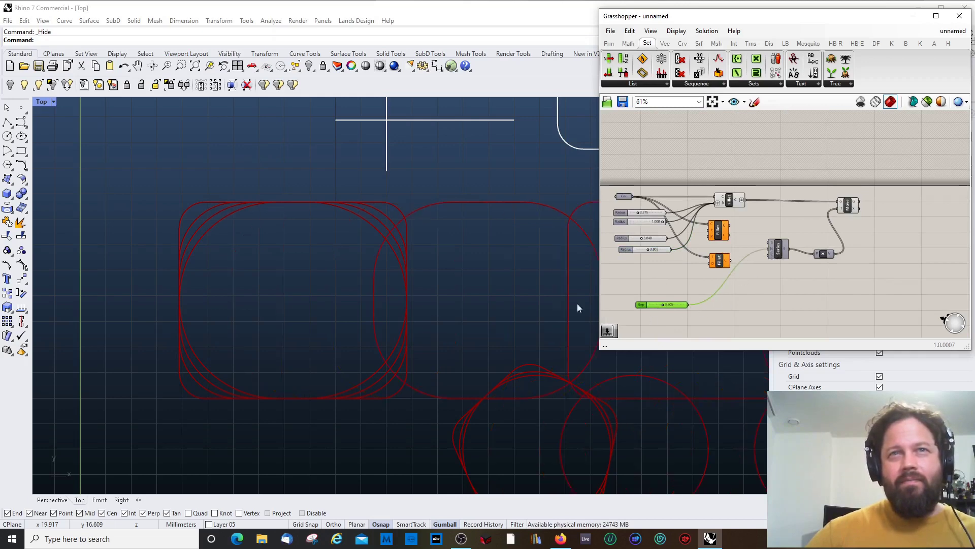
left_click(508, 297)
scroll(274, 295, "down", 4)
scroll(249, 303, "up", 3)
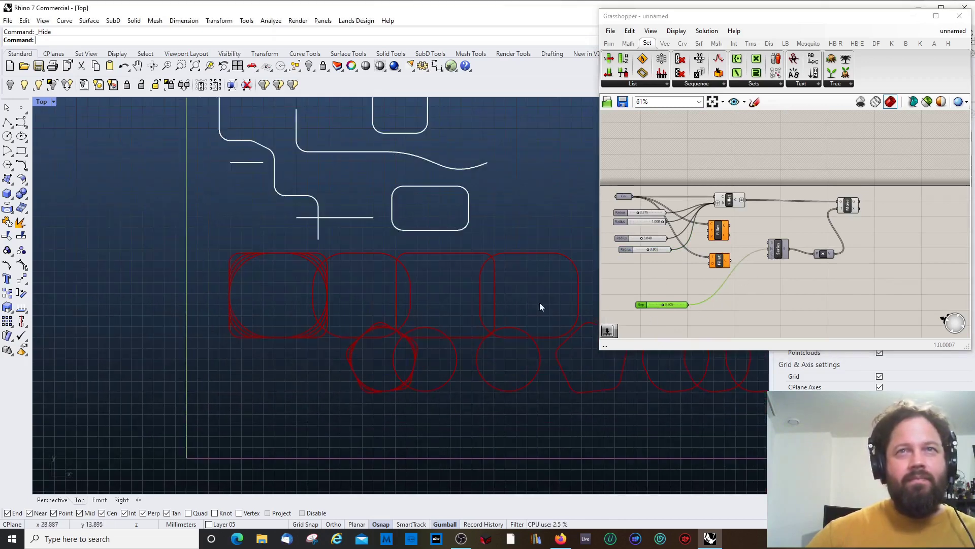
Step: Flatten the top Fillet's C output and turn off its preview
left_click(727, 199)
right_click(726, 199)
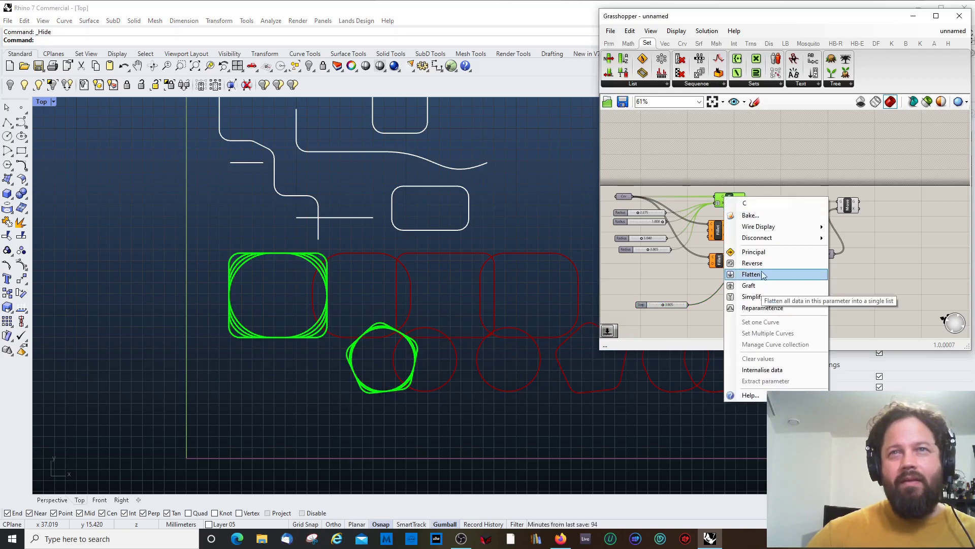
left_click(757, 274)
left_click(730, 200)
right_click(731, 200)
left_click(743, 220)
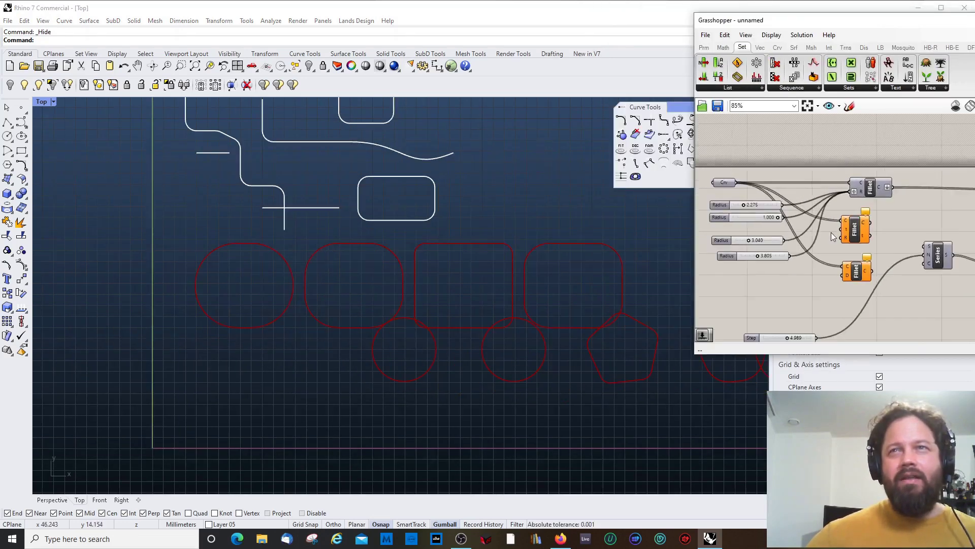
Step: Delete the four Radius sliders
scroll(752, 231, "up", 2)
left_click_drag(703, 179, 751, 256)
left_click(748, 257, "shift")
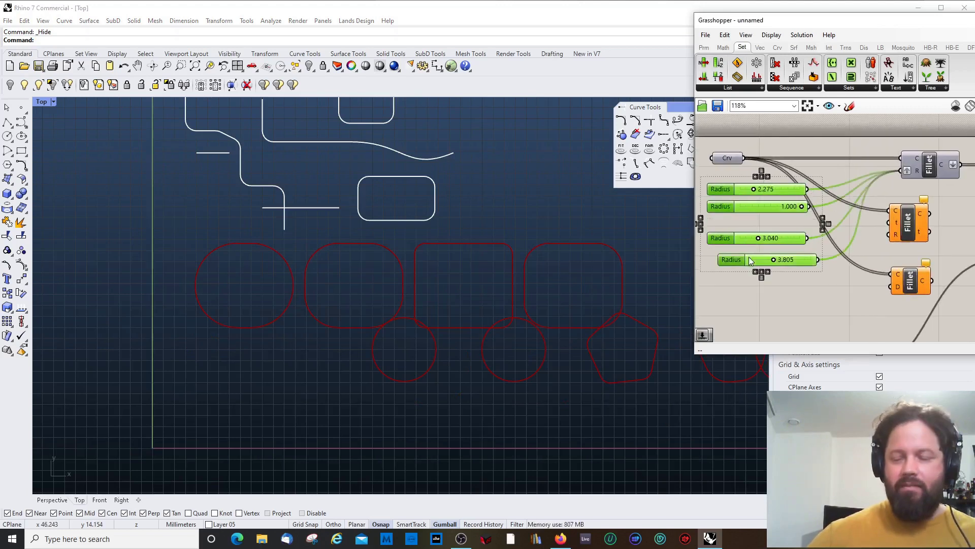
key("Delete")
scroll(937, 283, "down", 4)
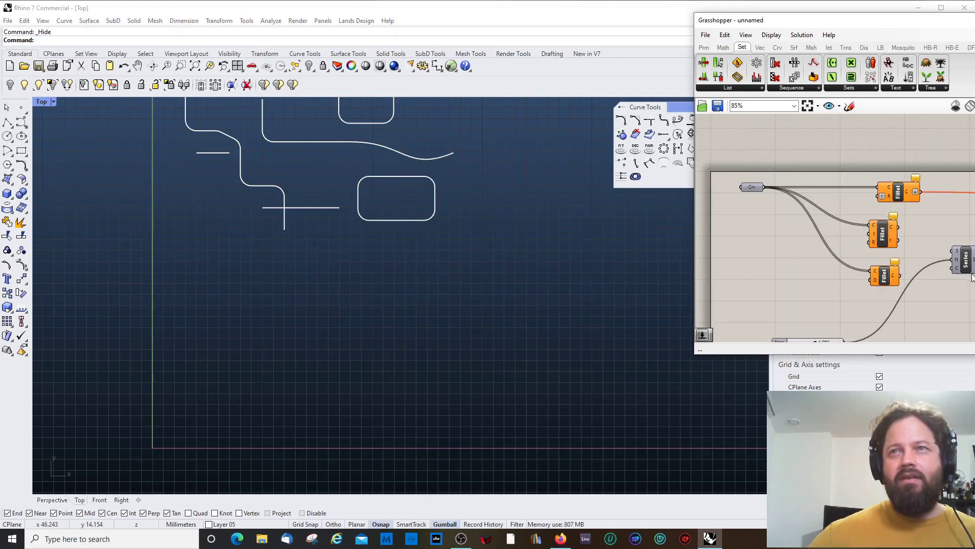
scroll(831, 319, "up", 1)
Step: Move the Series component and its Step slider to the left
left_click(814, 329, "shift")
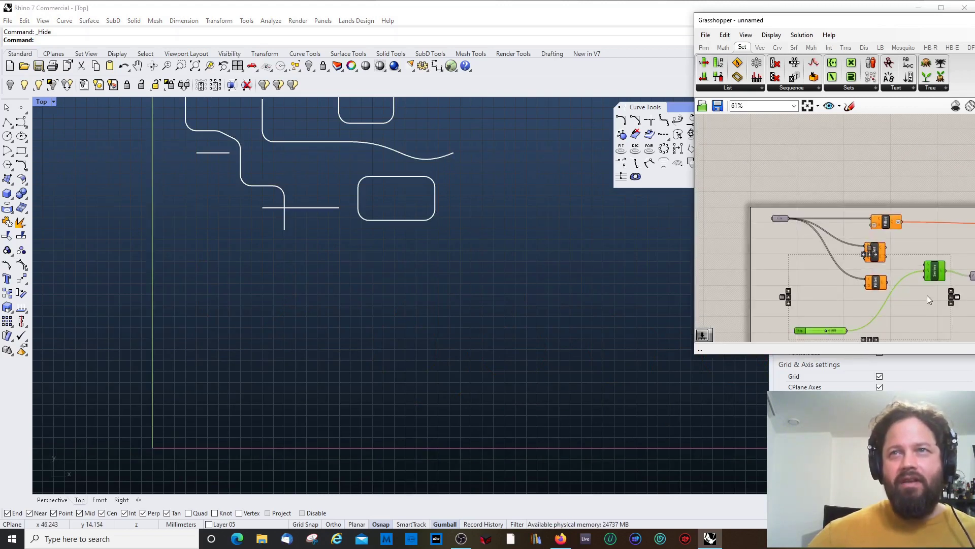
left_click_drag(934, 275, 893, 197)
scroll(825, 280, "up", 3)
scroll(772, 244, "up", 1)
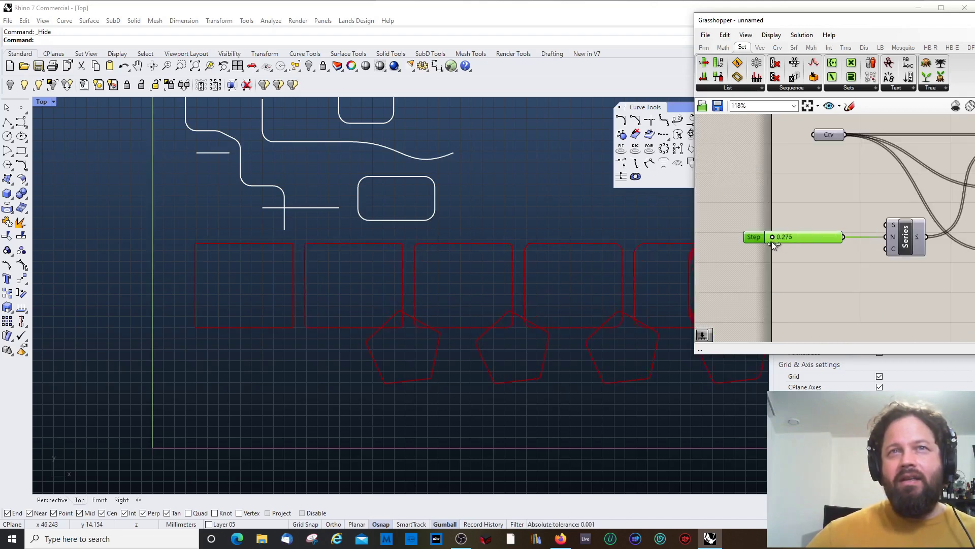
Step: Set the Step slider to 0.500 to tighten the row of rounded outlines
double_click(801, 235)
type("0.5")
key("Return")
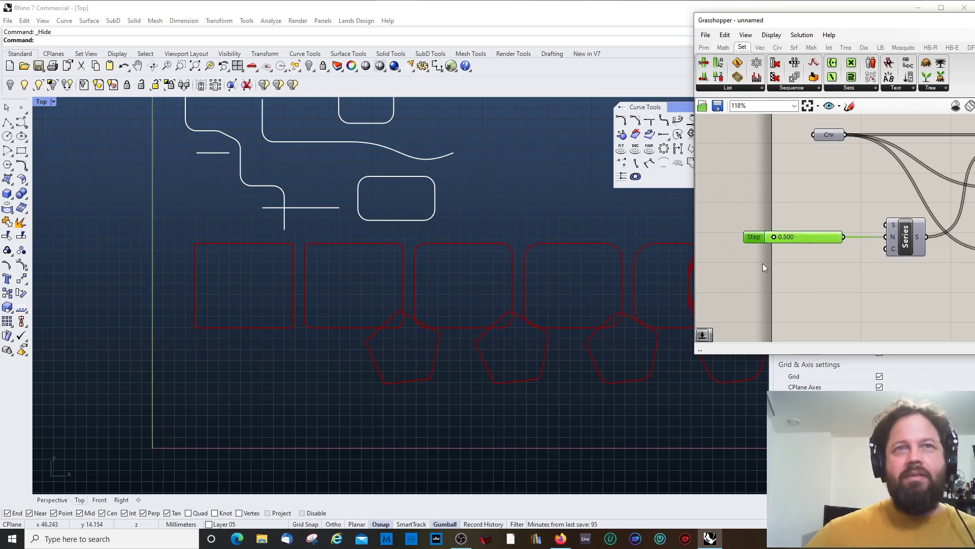
left_click(737, 275)
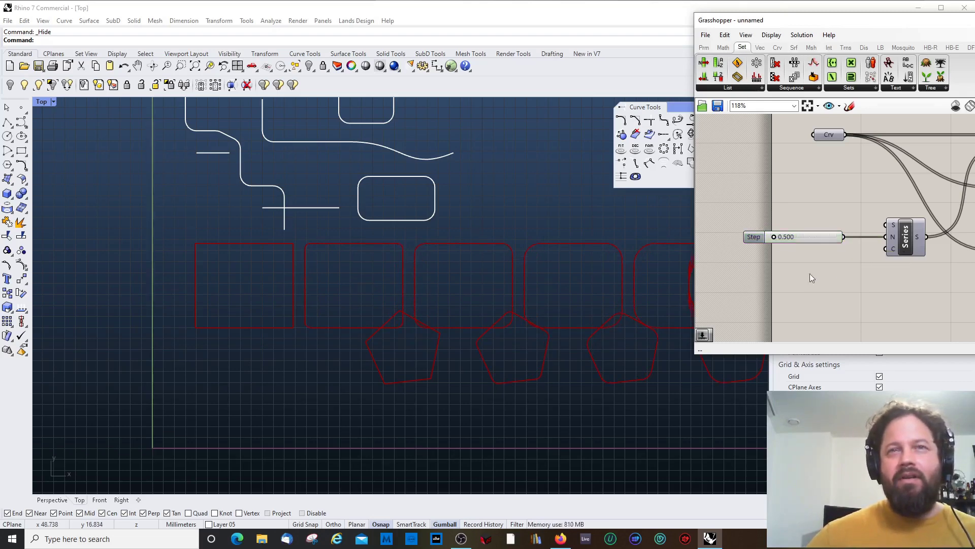
scroll(400, 337, "down", 2)
scroll(459, 324, "up", 2)
left_click(460, 329)
scroll(440, 352, "down", 2)
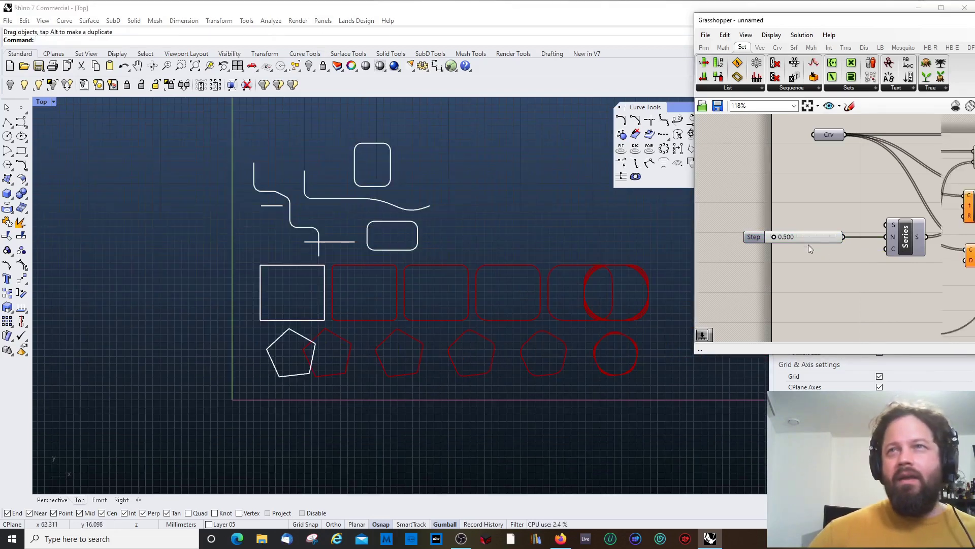
Step: Move the Step slider beside the Fillet components and paste a duplicate of it
scroll(867, 264, "down", 5)
scroll(923, 259, "up", 3)
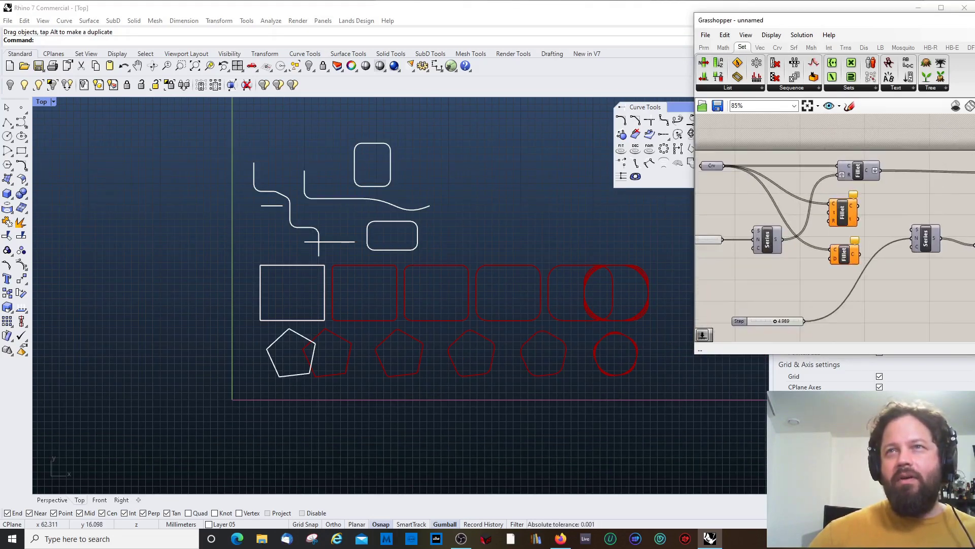
left_click_drag(926, 239, 967, 231)
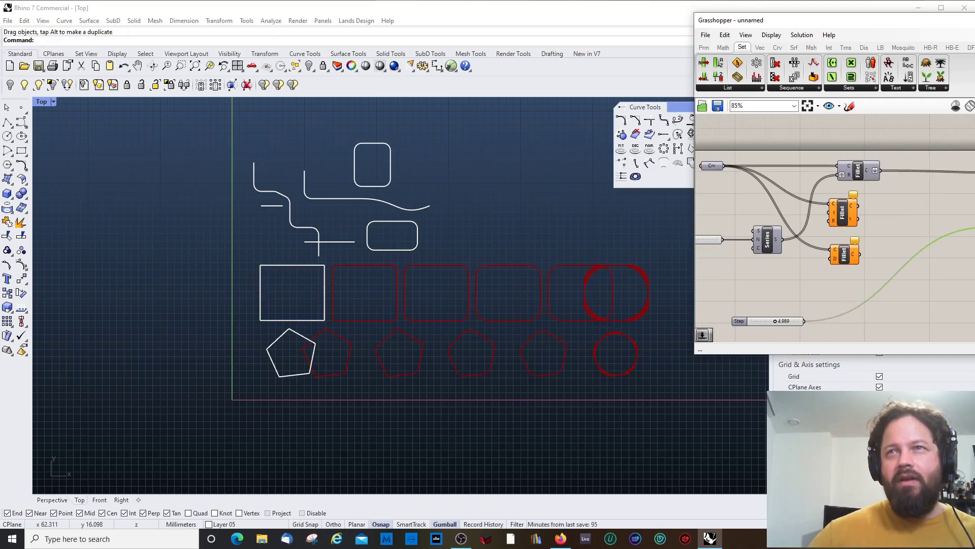
left_click_drag(782, 323, 959, 225)
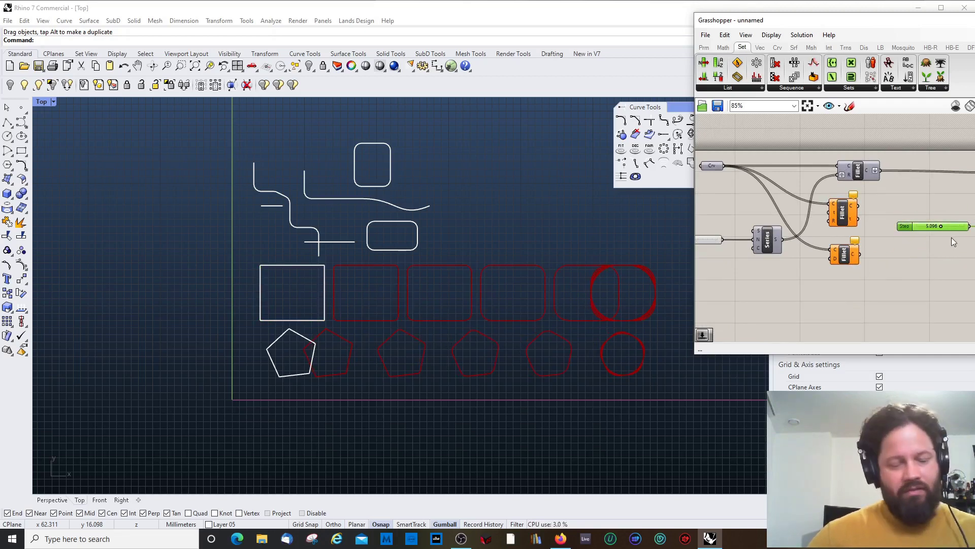
key("ctrl+c")
key("ctrl+v")
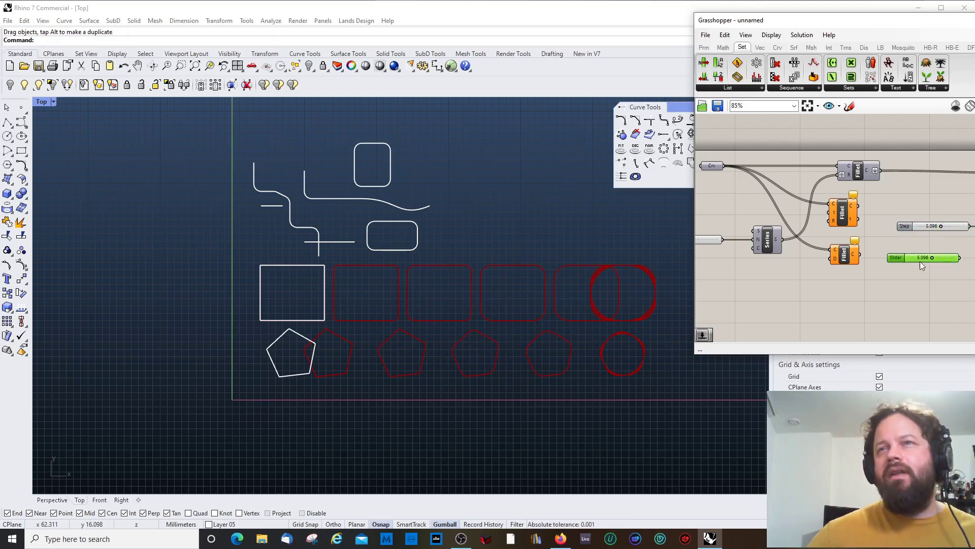
Step: Make the duplicated slider whole-number only with a maximum of 100
double_click(900, 258)
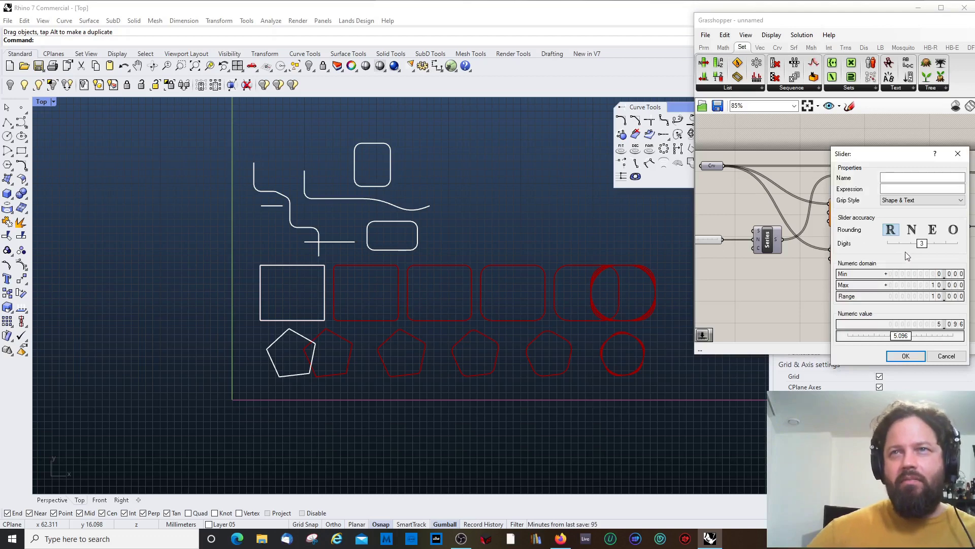
left_click(912, 229)
double_click(927, 284)
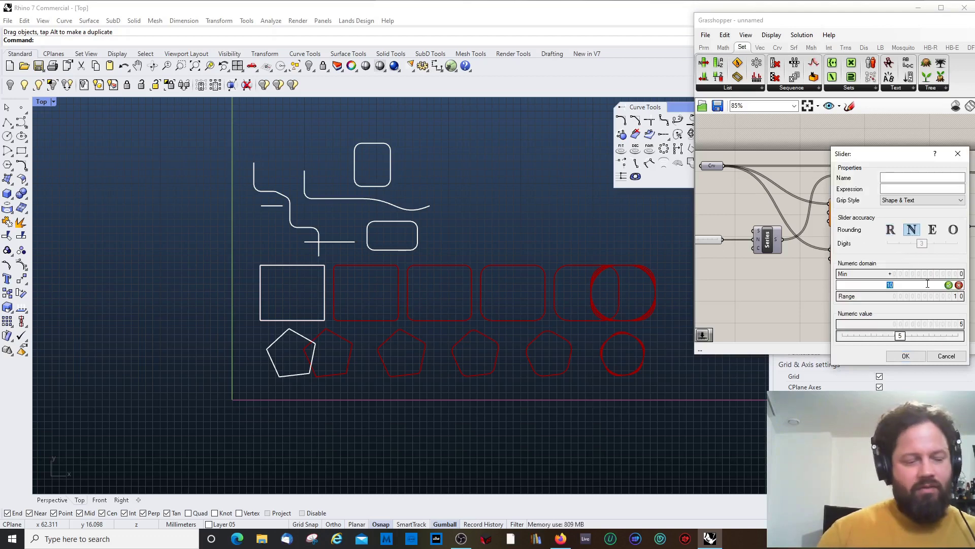
type("100")
key("Return")
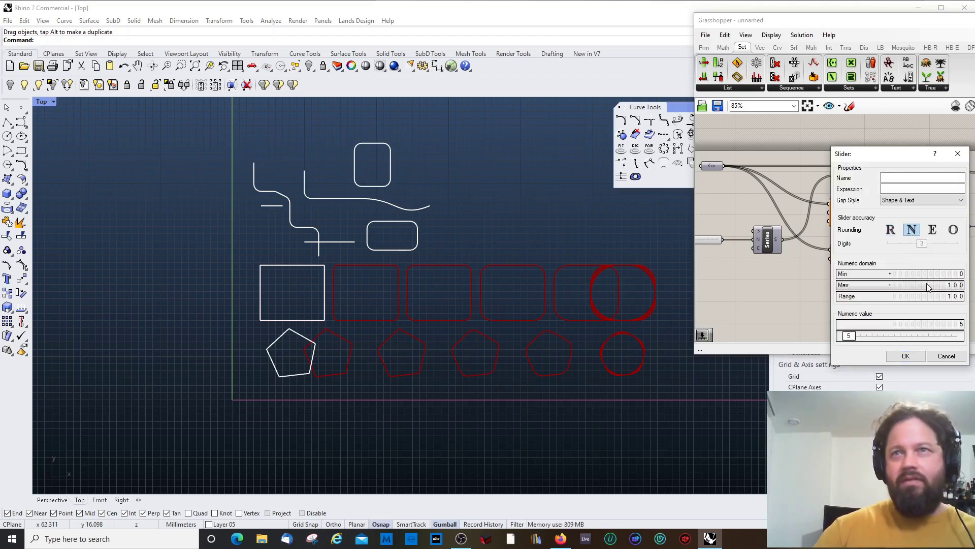
left_click(905, 356)
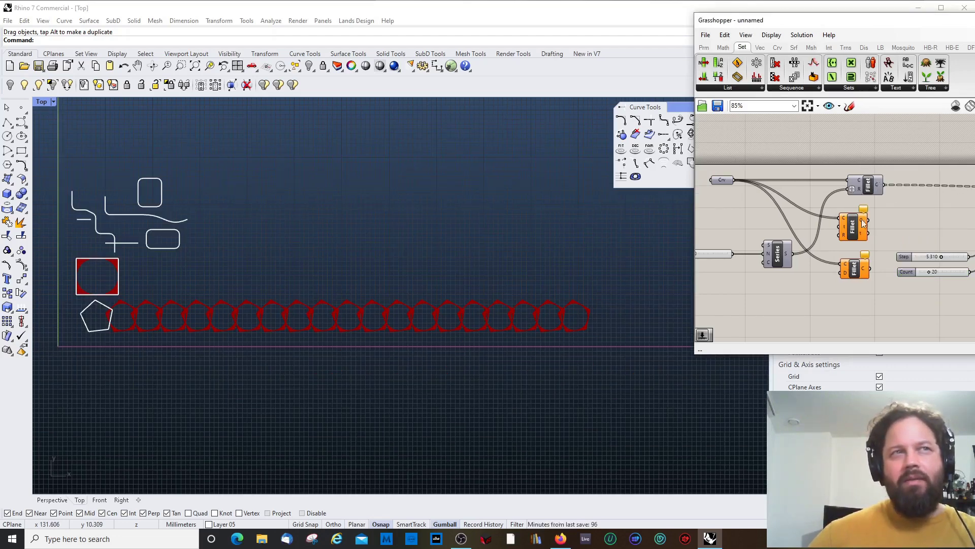
Step: Flatten the top Fillet's C output so squares and pentagons round progressively into circles
mouse_move(877, 186)
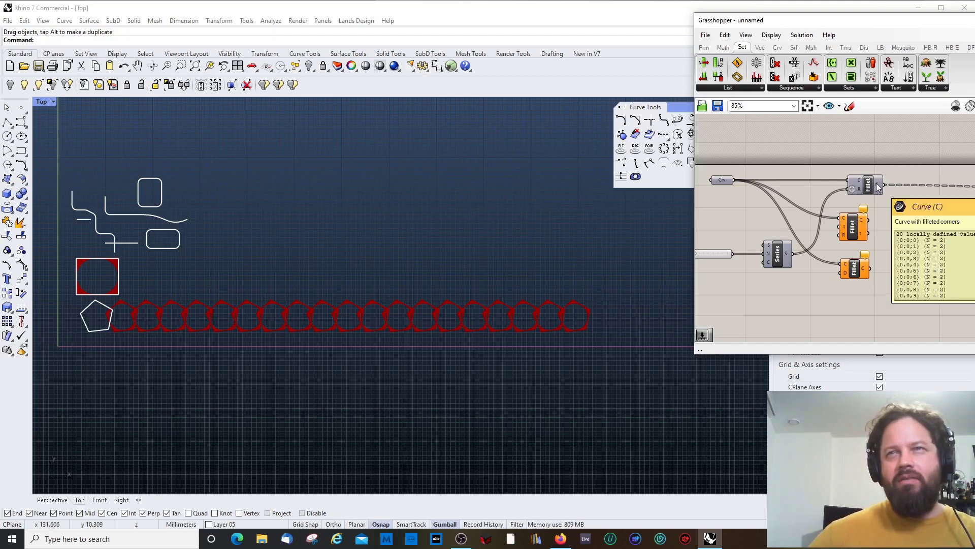
left_click(722, 180)
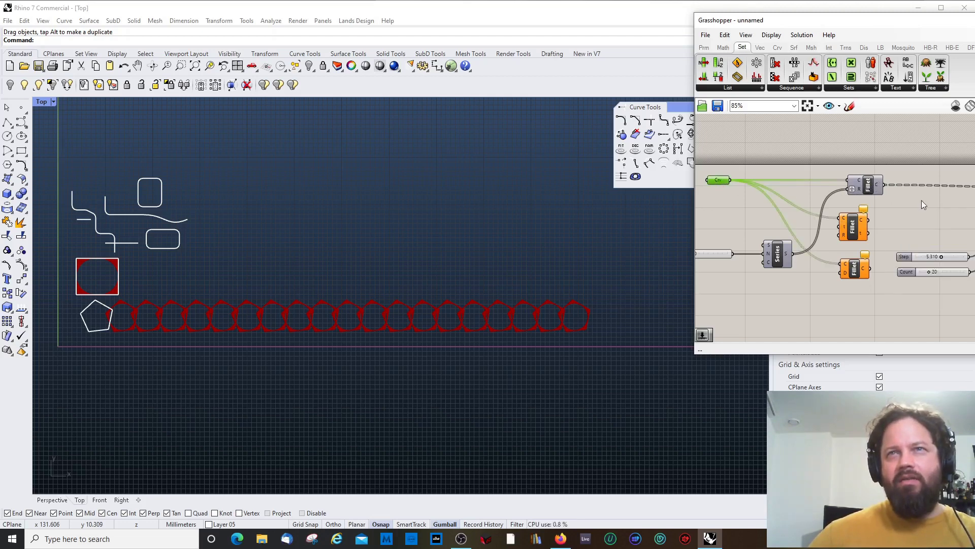
scroll(809, 192, "down", 2)
left_click(792, 223)
scroll(787, 237, "up", 2)
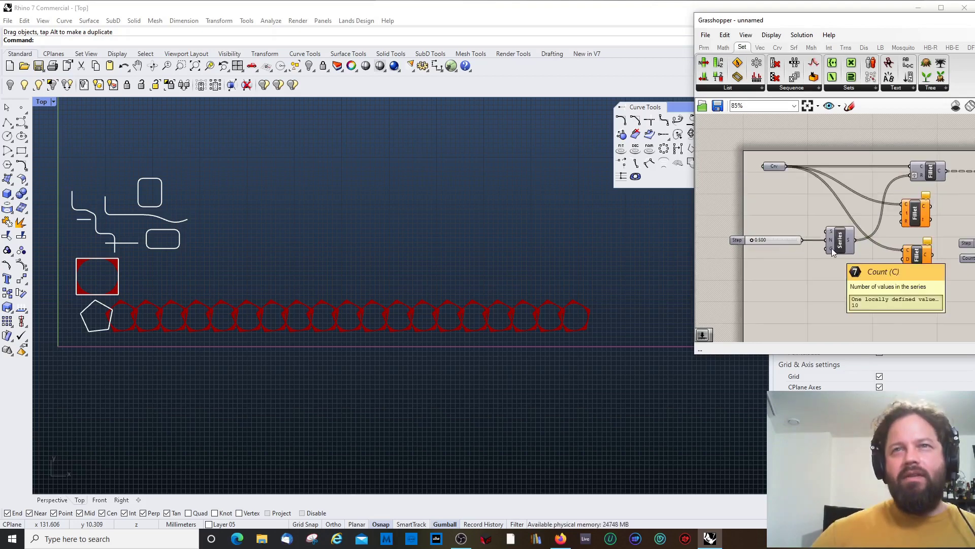
left_click(786, 241)
left_click(826, 270)
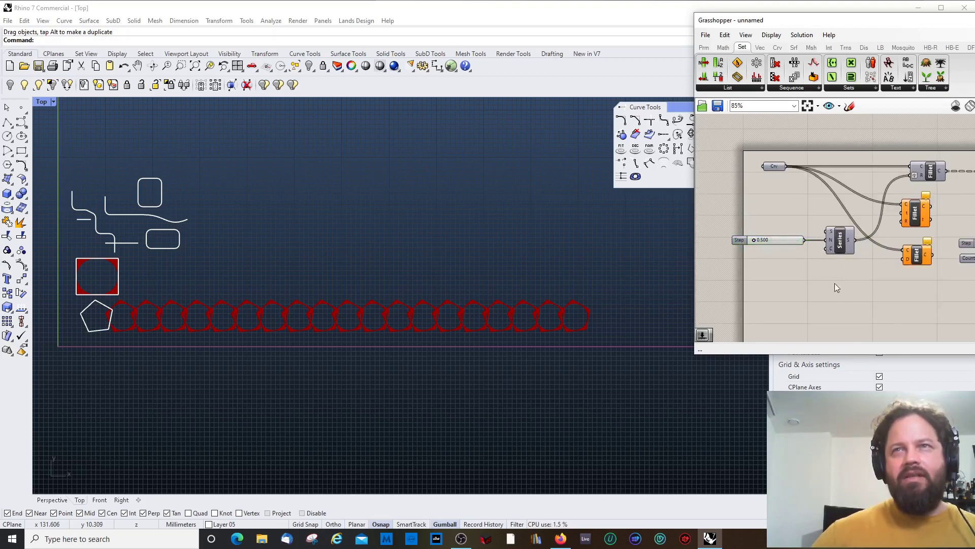
scroll(835, 278, "down", 2)
scroll(903, 225, "up", 2)
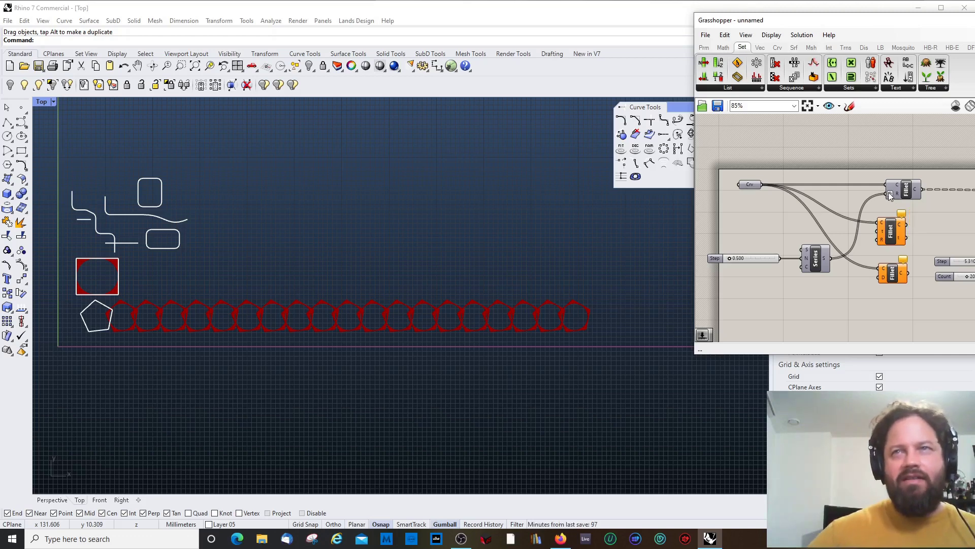
right_click(917, 192)
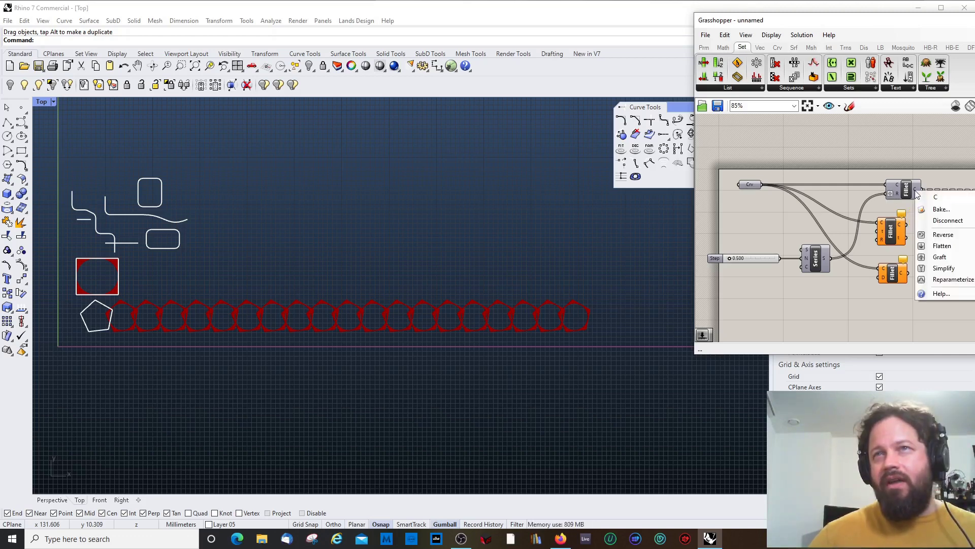
left_click(931, 244)
mouse_move(918, 191)
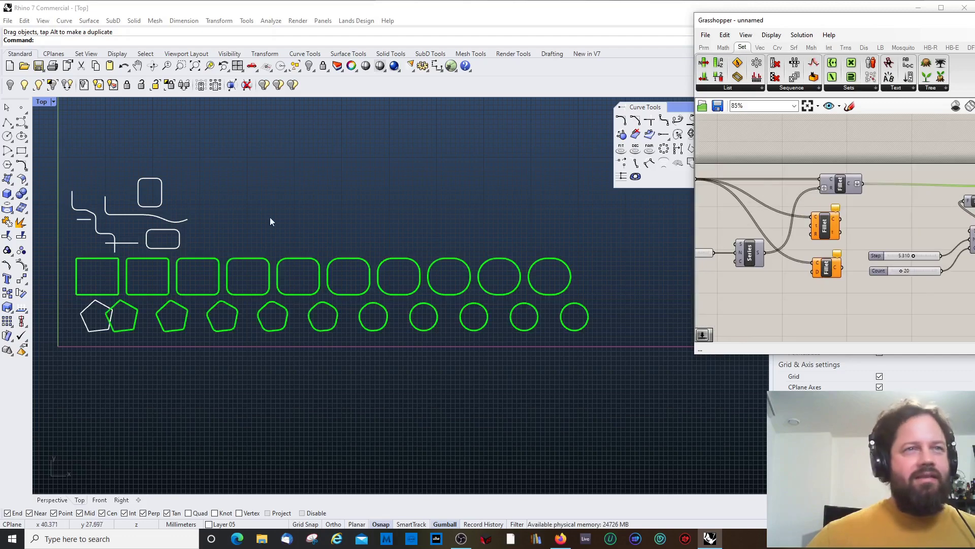
Step: Feed the Step series into the bottom Fillet's distance and reposition the narrowed Step slider
scroll(394, 290, "down", 5)
scroll(255, 304, "up", 6)
scroll(492, 278, "up", 1)
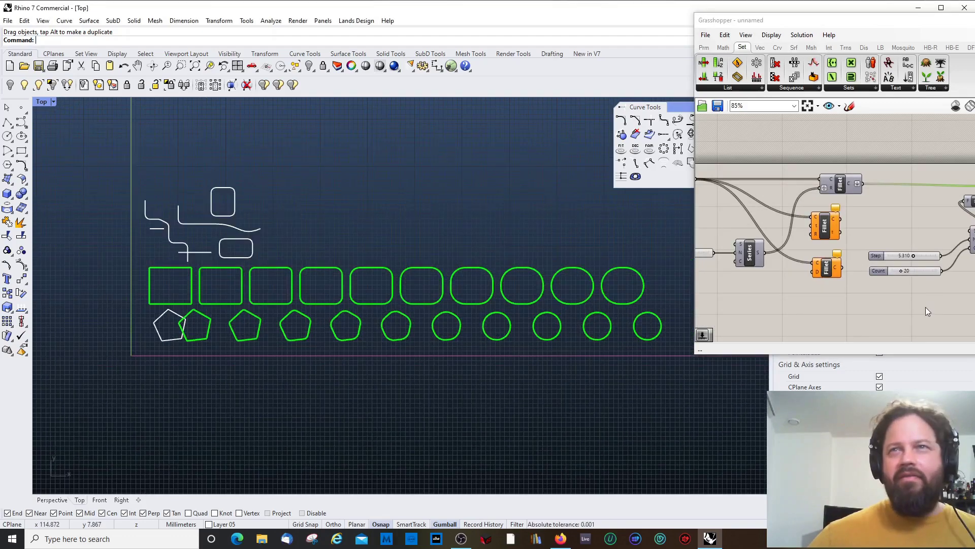
scroll(849, 279, "up", 3)
left_click(888, 239)
scroll(894, 241, "down", 2)
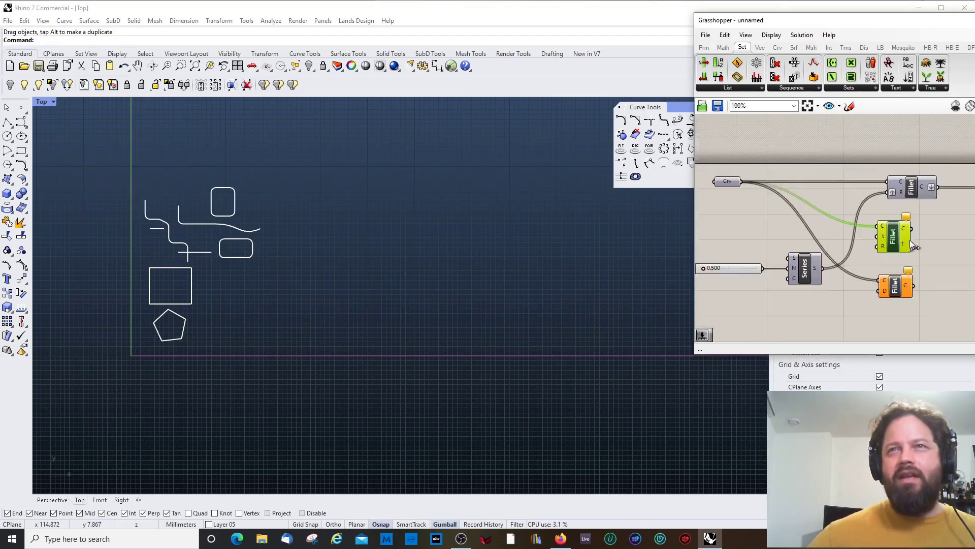
left_click(899, 284)
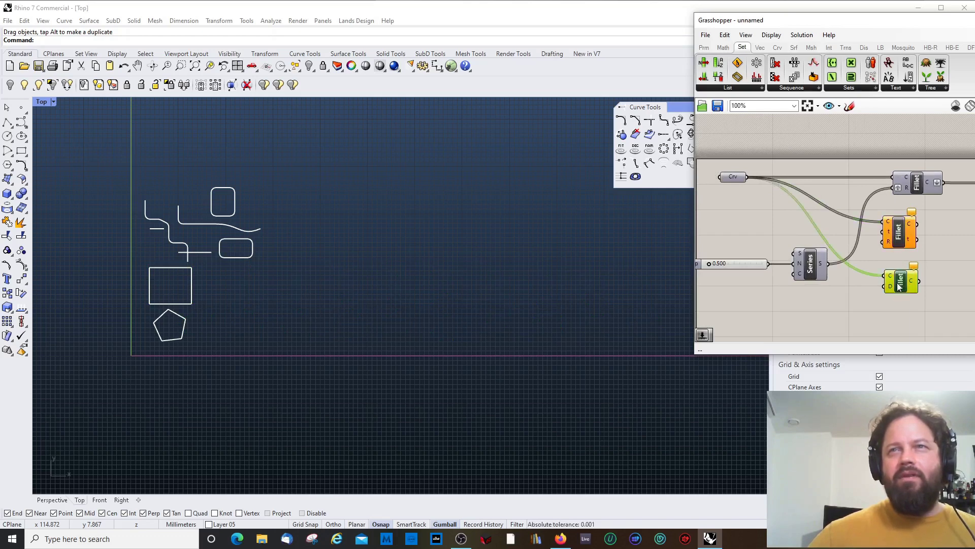
right_click_drag(872, 275, 850, 277)
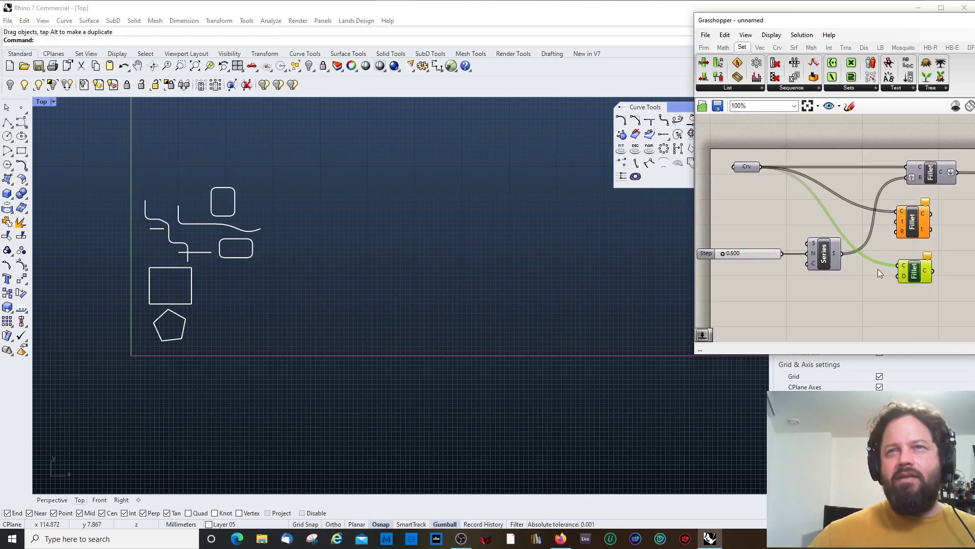
left_click_drag(784, 255, 779, 255)
left_click_drag(841, 253, 903, 280)
left_click_drag(752, 259, 760, 298)
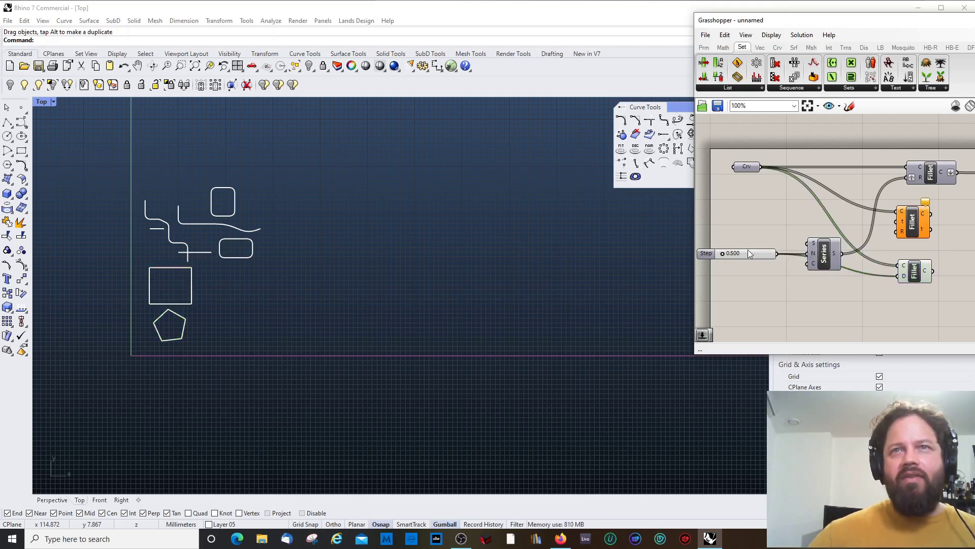
left_click_drag(750, 252, 770, 304)
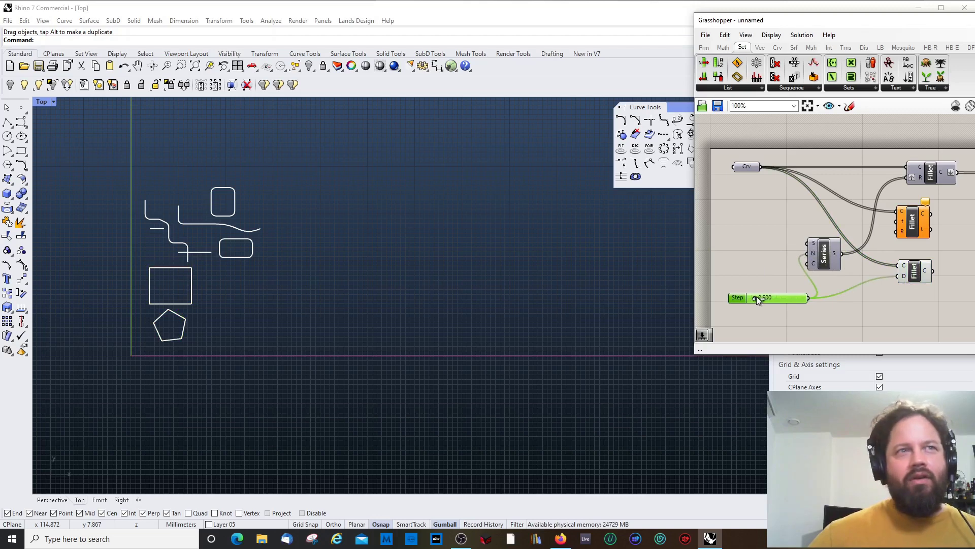
scroll(124, 312, "up", 7)
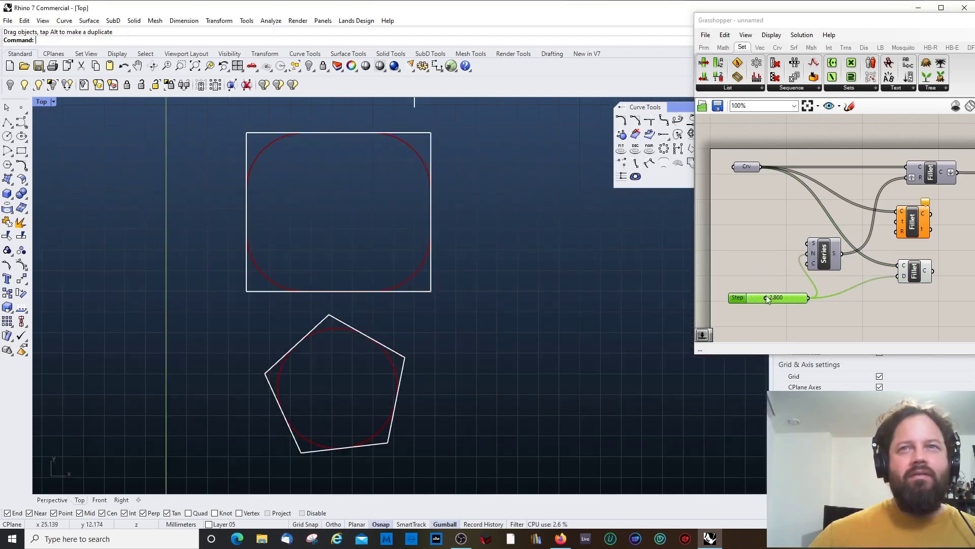
Step: Lower the Step slider so the Fillet previews small rounded corners
mouse_move(766, 296)
left_mouse_down()
mouse_move(757, 296)
mouse_move(773, 301)
left_mouse_up()
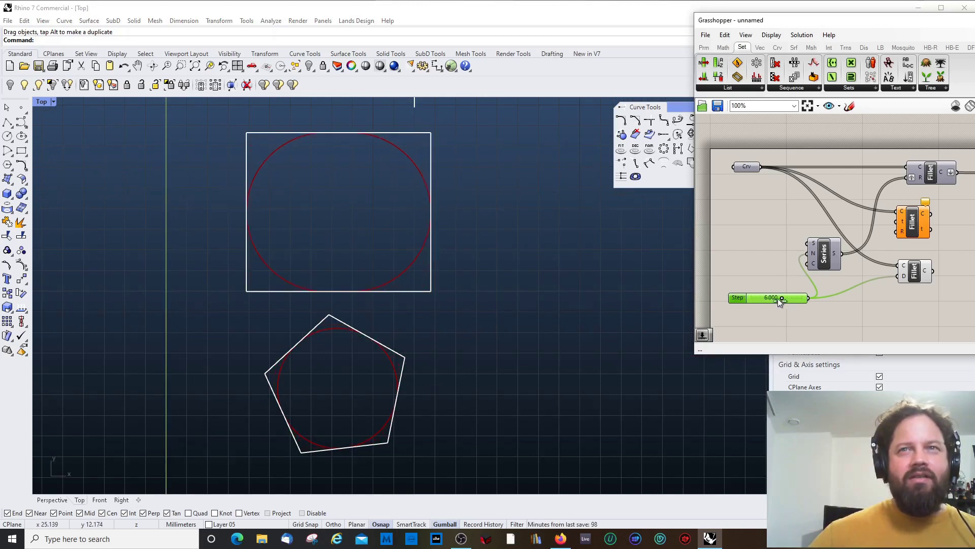
mouse_move(776, 300)
left_mouse_down()
mouse_move(792, 301)
mouse_move(783, 299)
left_mouse_up()
left_click(912, 275)
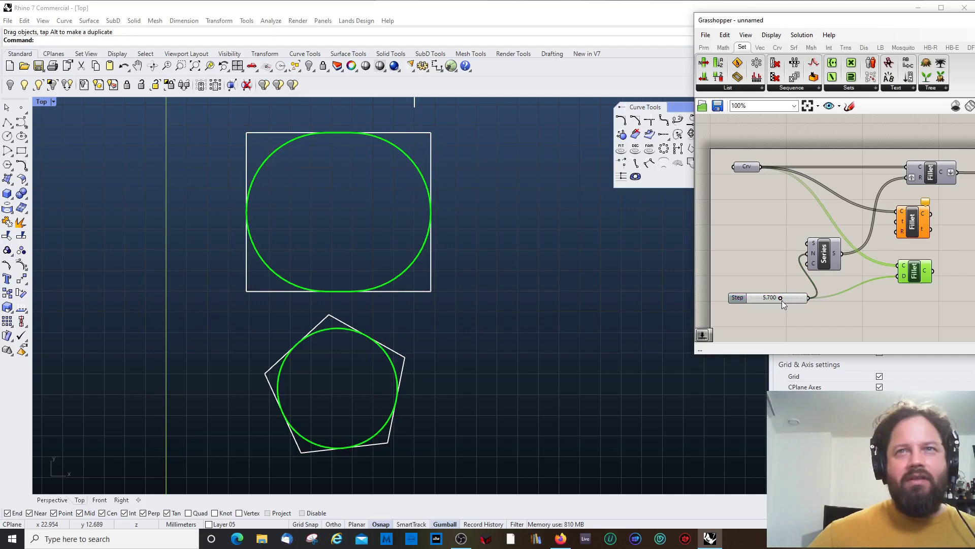
left_click_drag(778, 296, 762, 296)
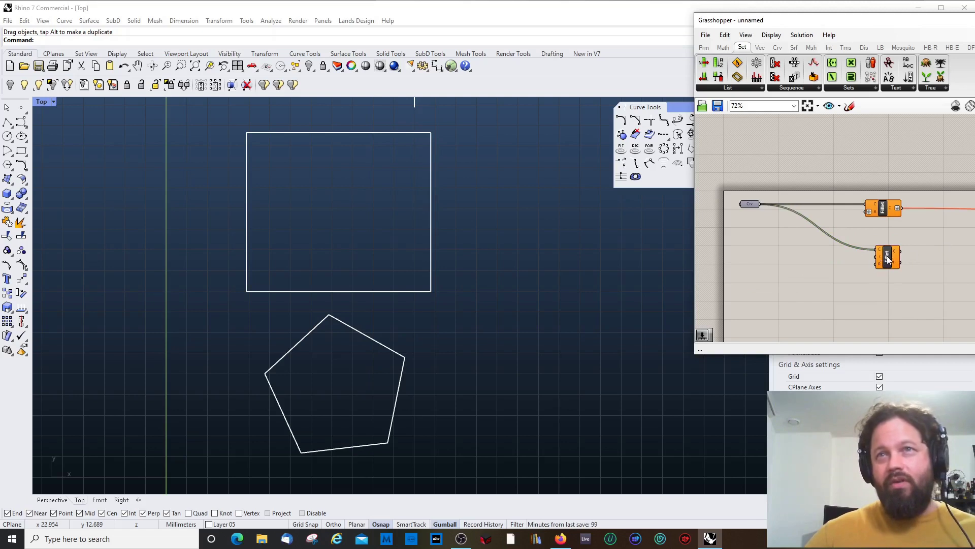
Step: Reparameterize the curves feeding the lower Fillet's Crv input
left_click_drag(888, 259, 882, 252)
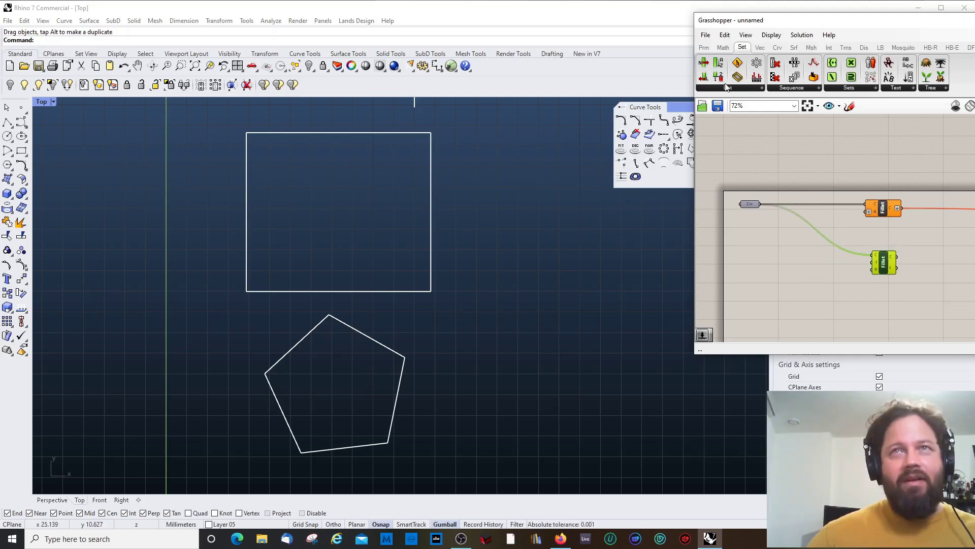
left_click(820, 268)
scroll(810, 258, "up", 2)
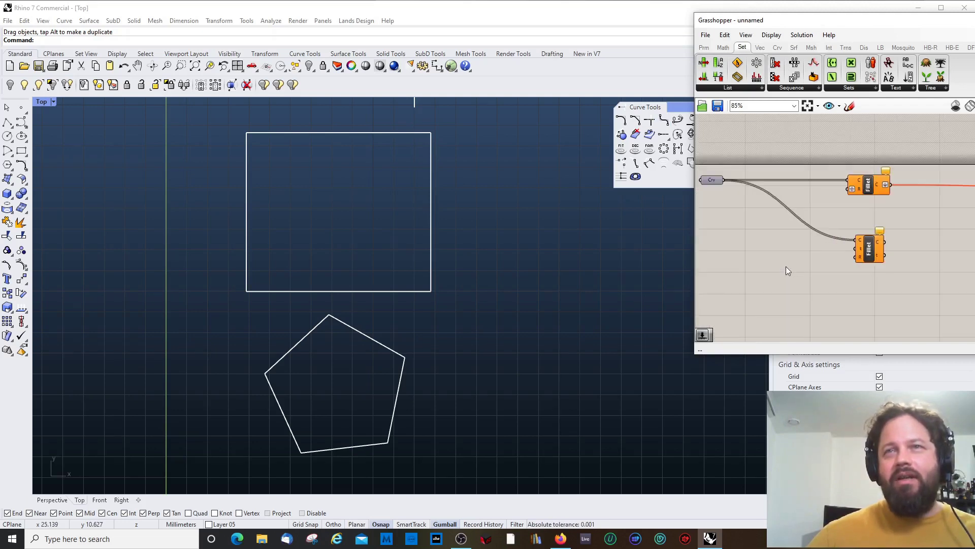
left_click(708, 179)
scroll(784, 211, "down", 1)
scroll(778, 221, "up", 1)
right_click(738, 188)
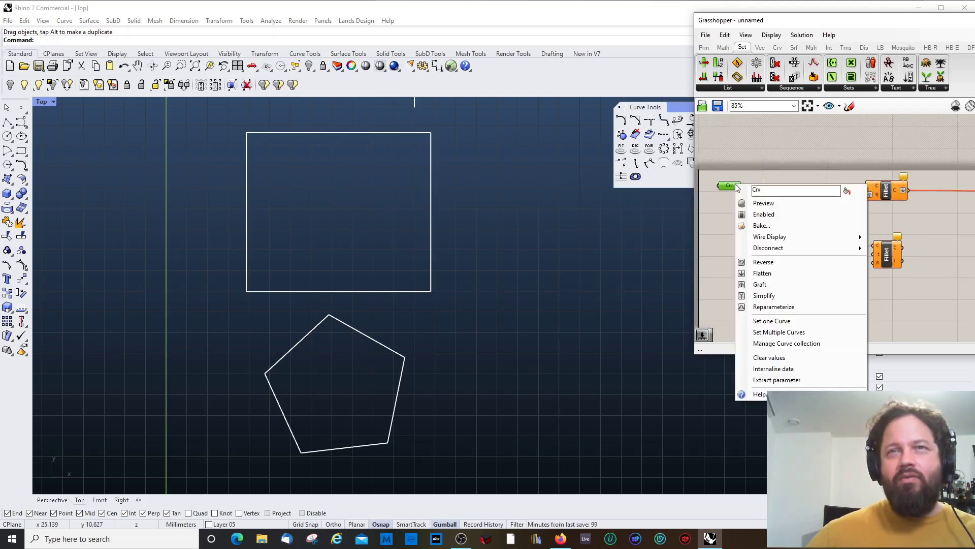
left_click(783, 307)
left_click_drag(738, 186, 766, 196)
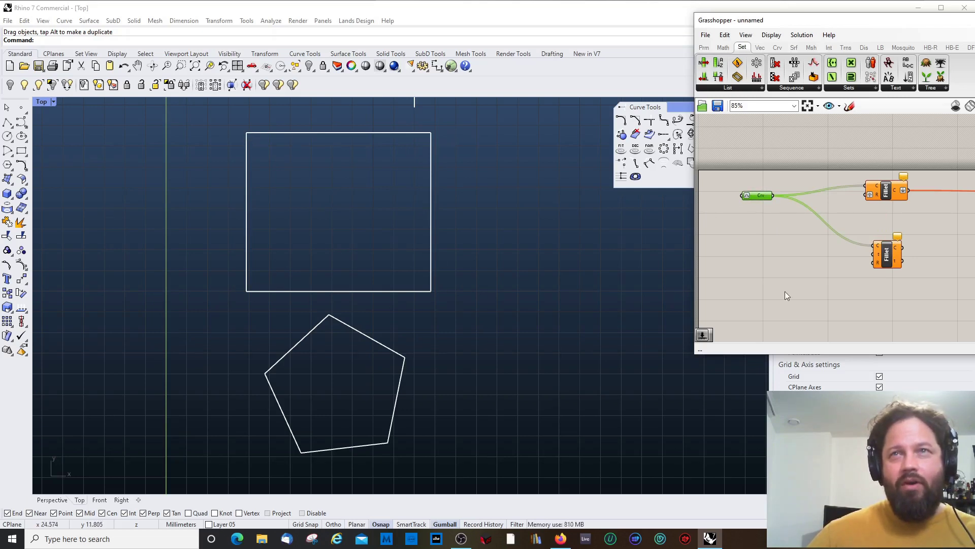
Step: Add two Number Sliders and wire them to the Fillet's Parameter and Radius inputs
left_click(894, 252)
double_click(821, 268)
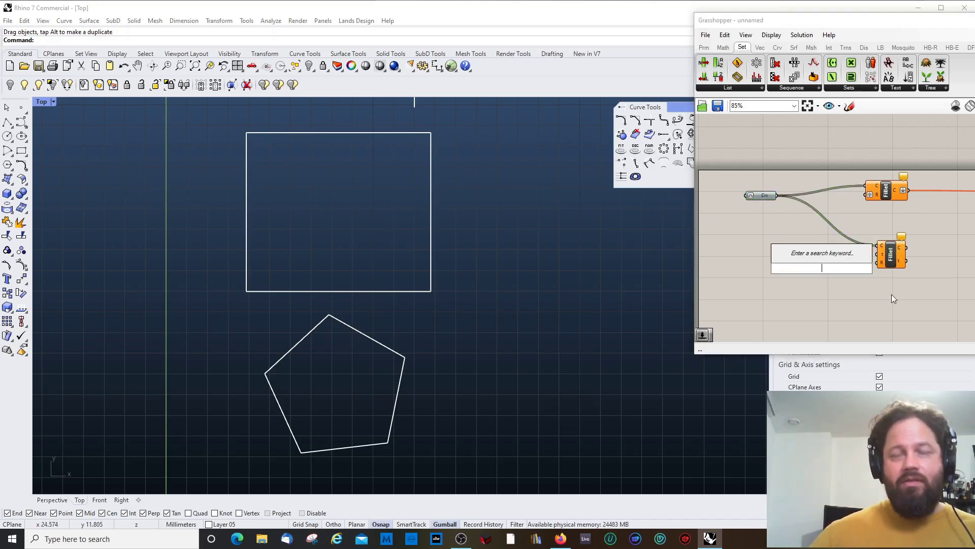
type("0")
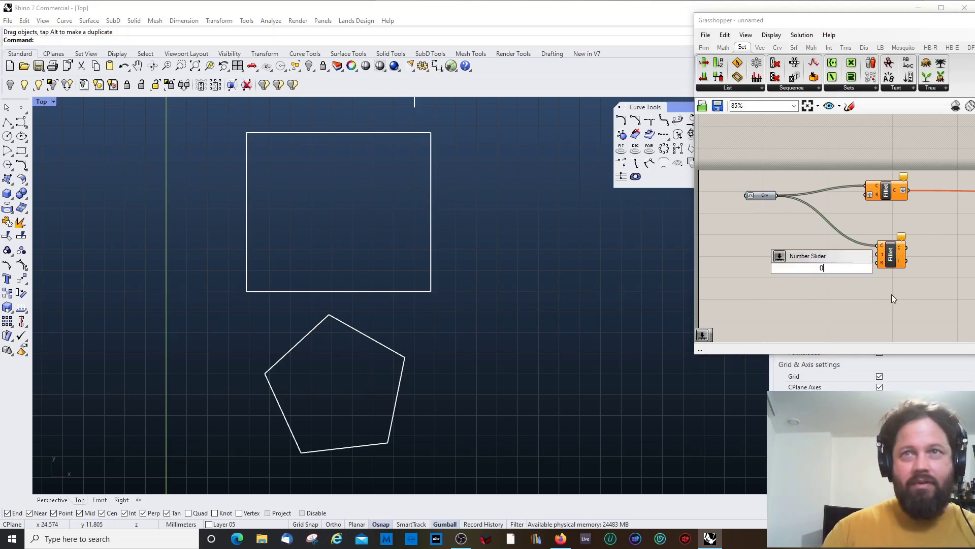
key("Return")
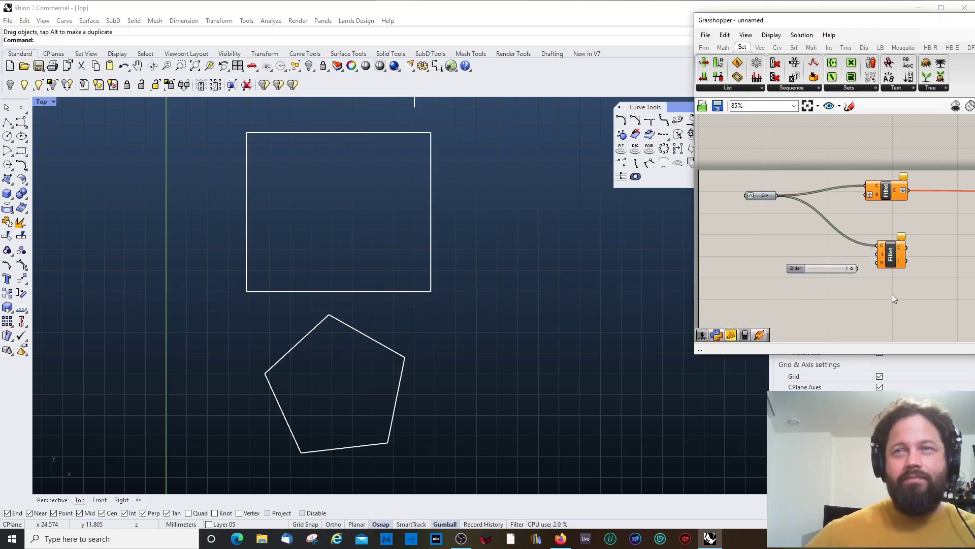
left_click_drag(813, 268, 878, 261)
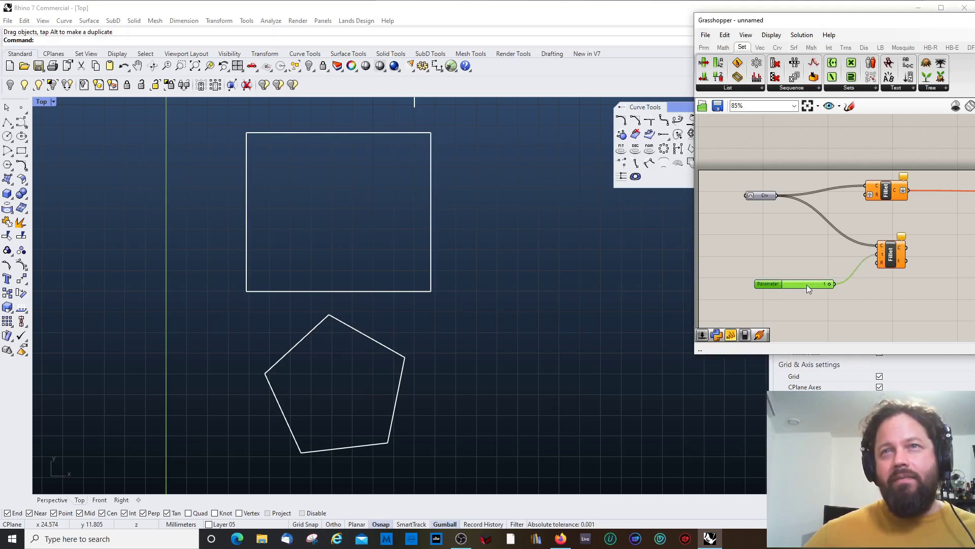
left_click_drag(806, 283, 803, 264)
key("ctrl+v")
left_click_drag(869, 264, 873, 264)
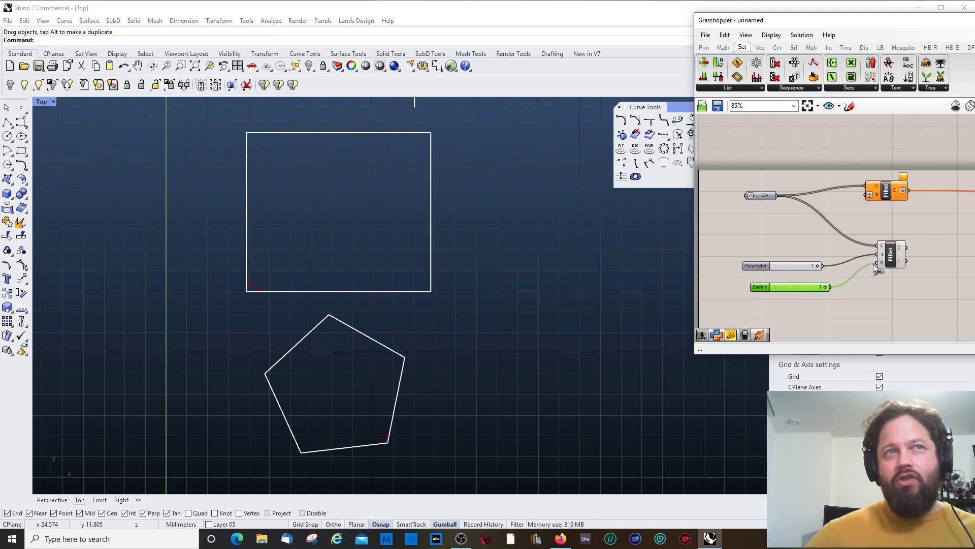
Step: Set the Radius slider's maximum to 10 and adjust the fillet arc size
double_click(755, 288)
double_click(801, 315)
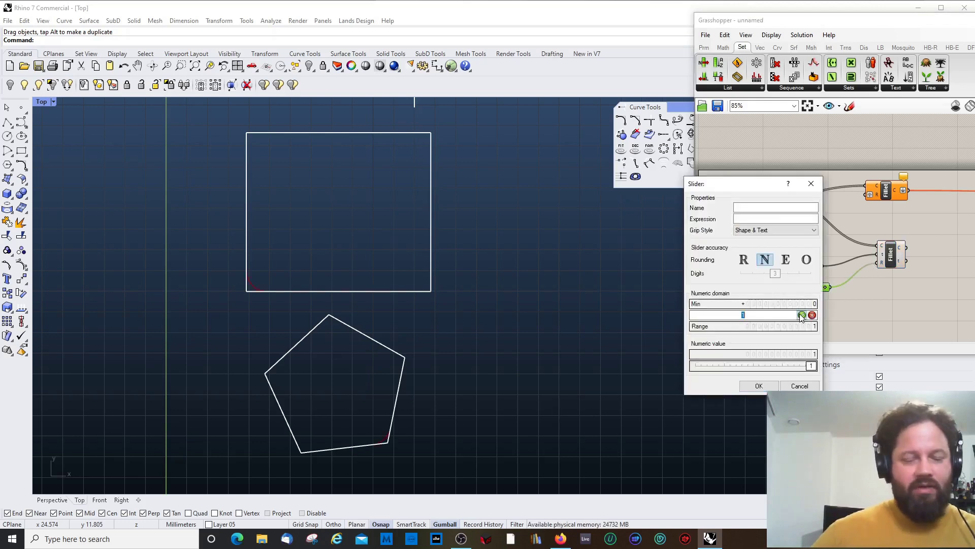
key("Return")
key("Return")
mouse_move(776, 288)
left_mouse_down()
mouse_move(807, 287)
mouse_move(788, 288)
left_mouse_up()
left_click(853, 314)
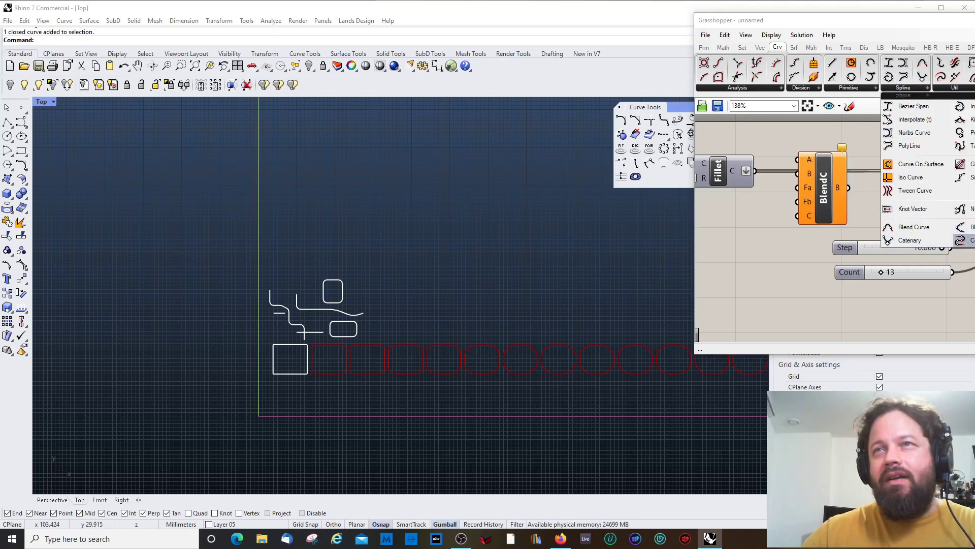
Step: Add a Connect Curves component and two Curve parameters beside BlendC
left_click(960, 240)
left_click(793, 249)
left_click_drag(810, 213, 908, 196)
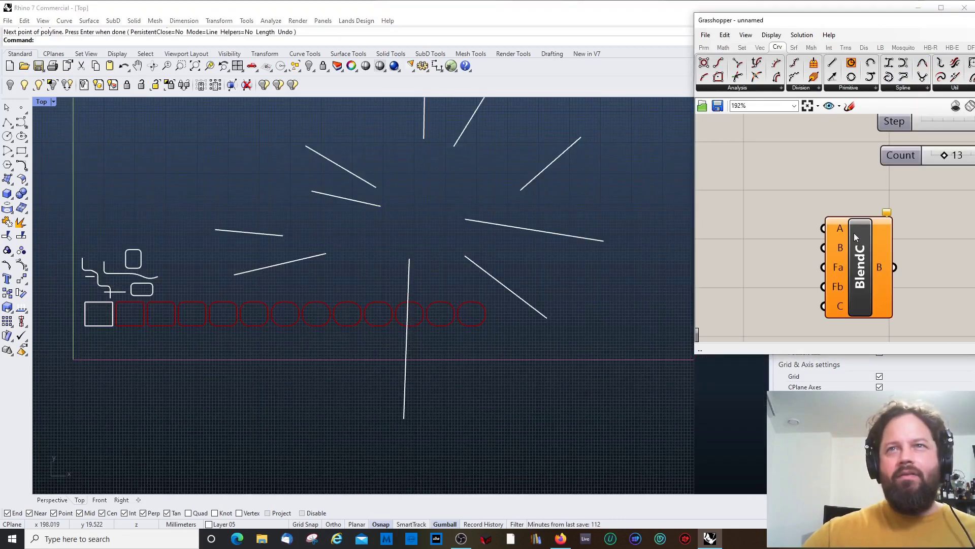
left_click(854, 233)
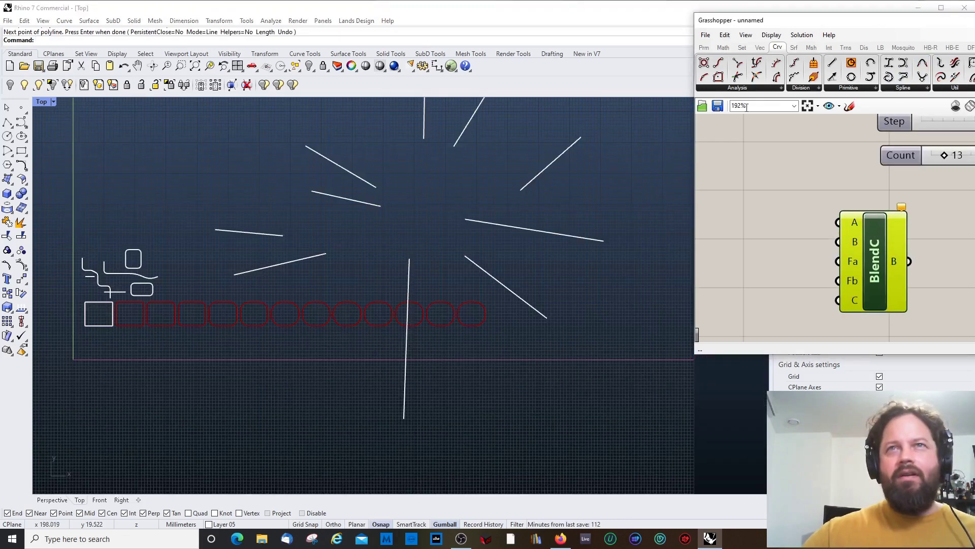
left_click(704, 48)
left_click_drag(737, 62, 784, 221)
left_click_drag(738, 62, 769, 244)
Step: Reference three Rhino lines, including the long vertical, into the upper Curve parameter
right_click(782, 208)
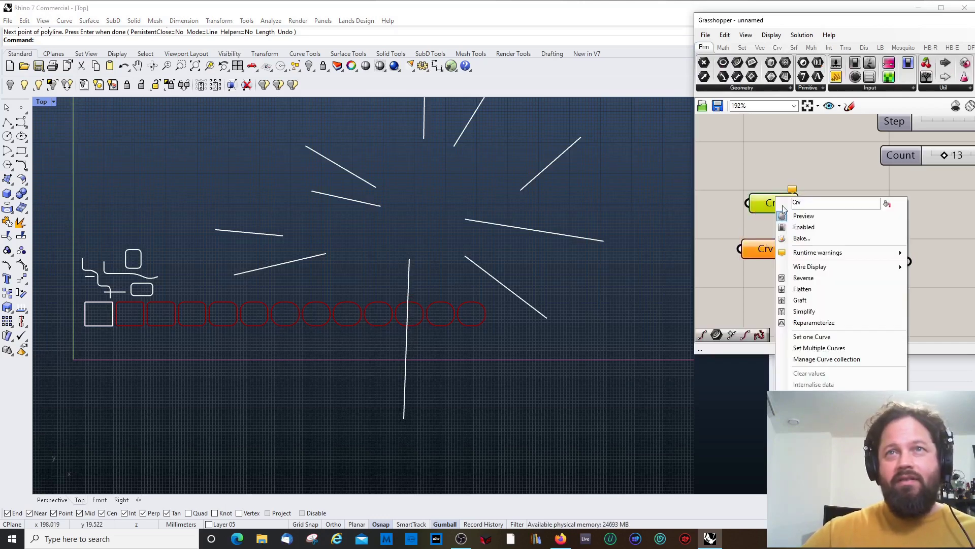
left_click(818, 348)
left_click(339, 165)
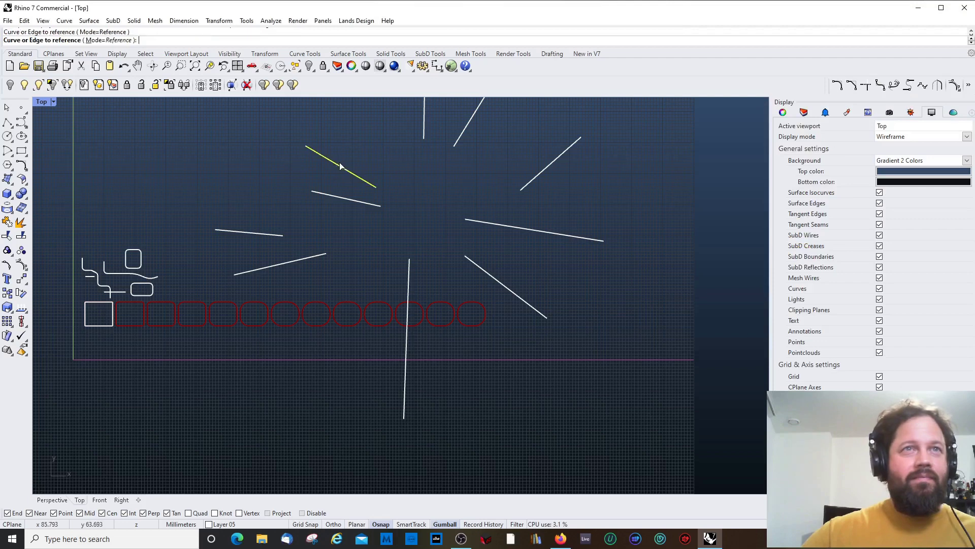
left_click(466, 125)
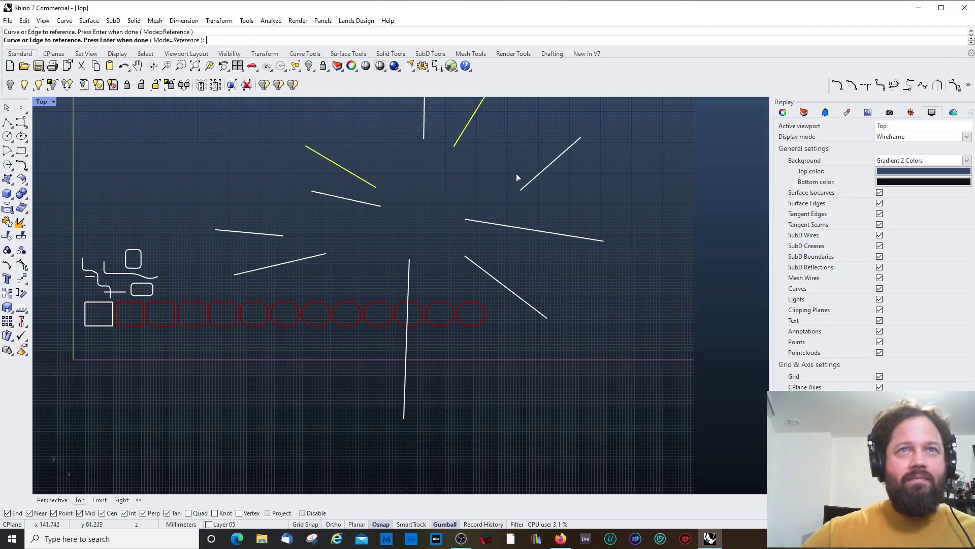
left_click(408, 285)
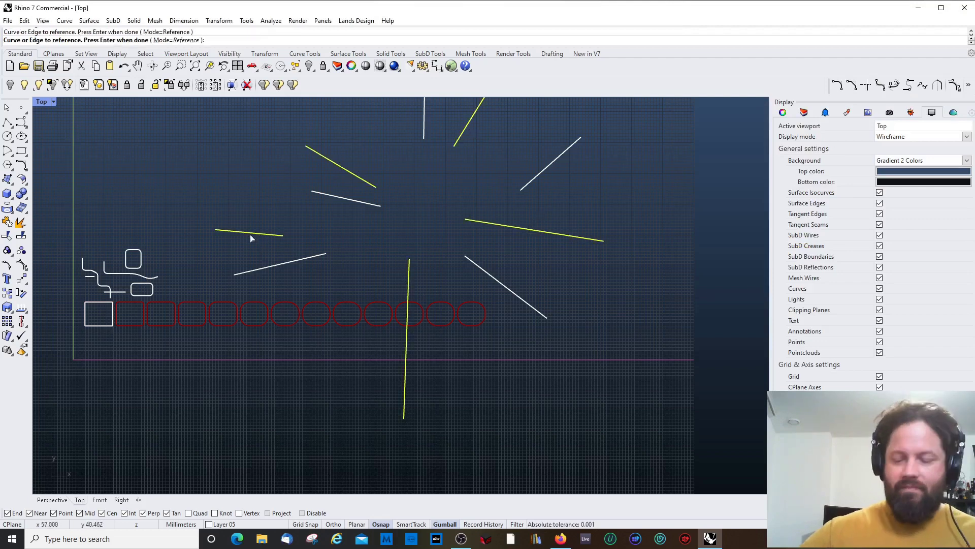
key("Return")
Step: Reference three diagonal Rhino lines into the lower Curve parameter
left_click(762, 245)
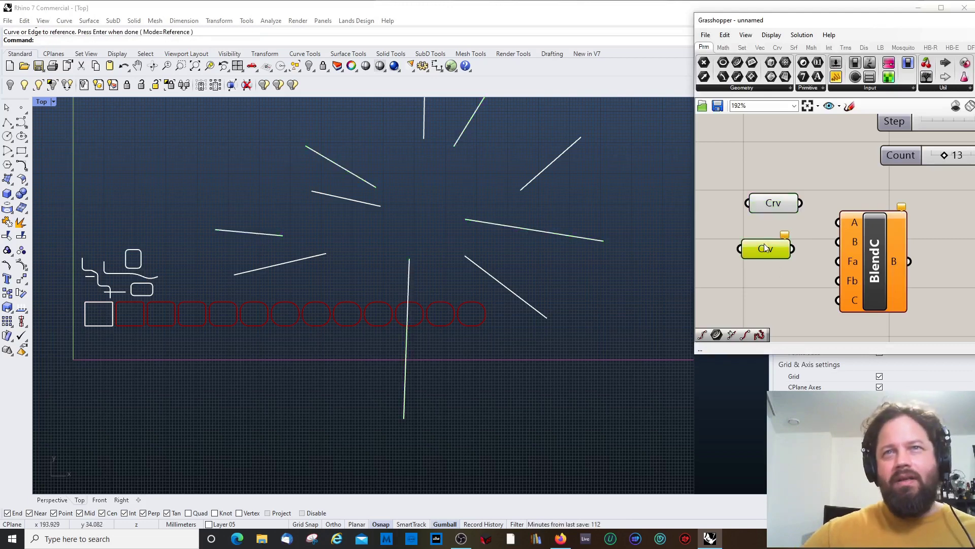
right_click(764, 247)
left_click(808, 384)
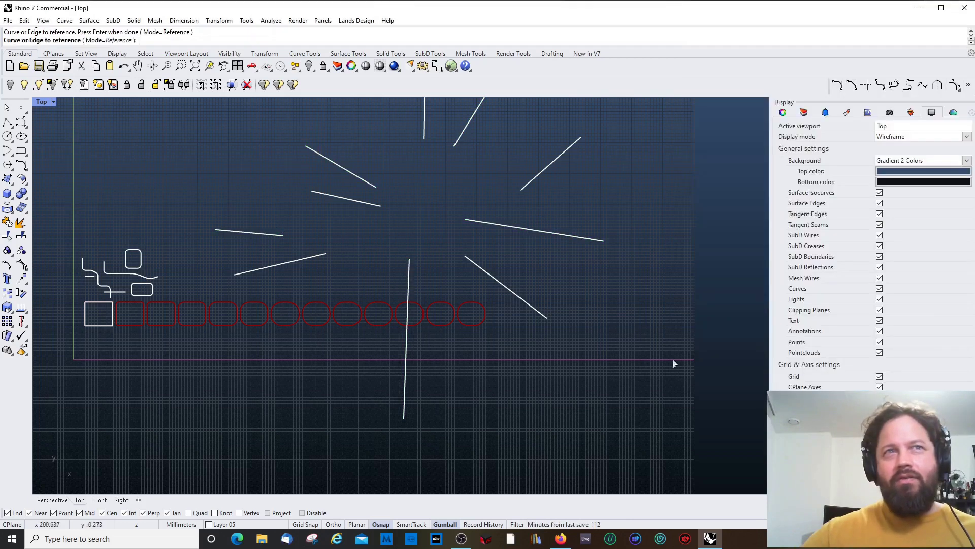
left_click(312, 259)
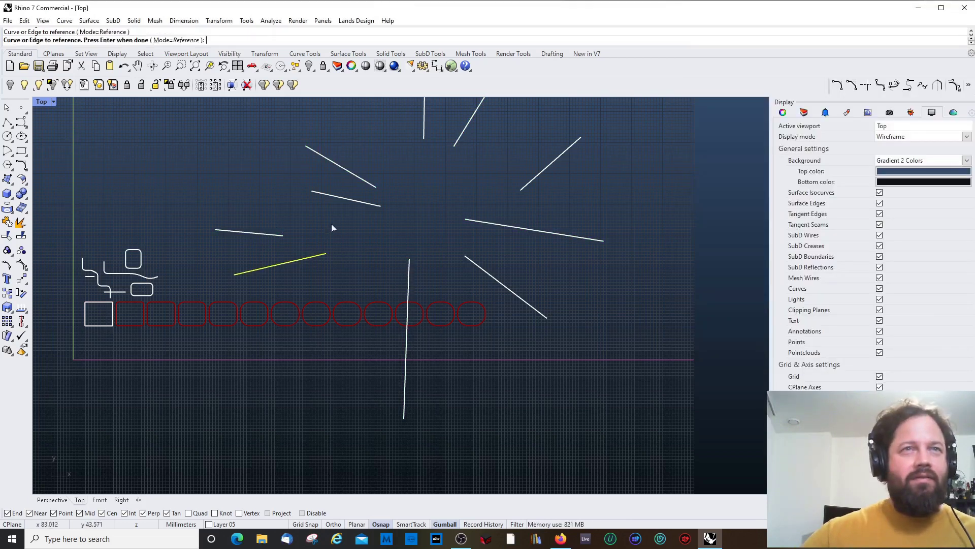
left_click(345, 202)
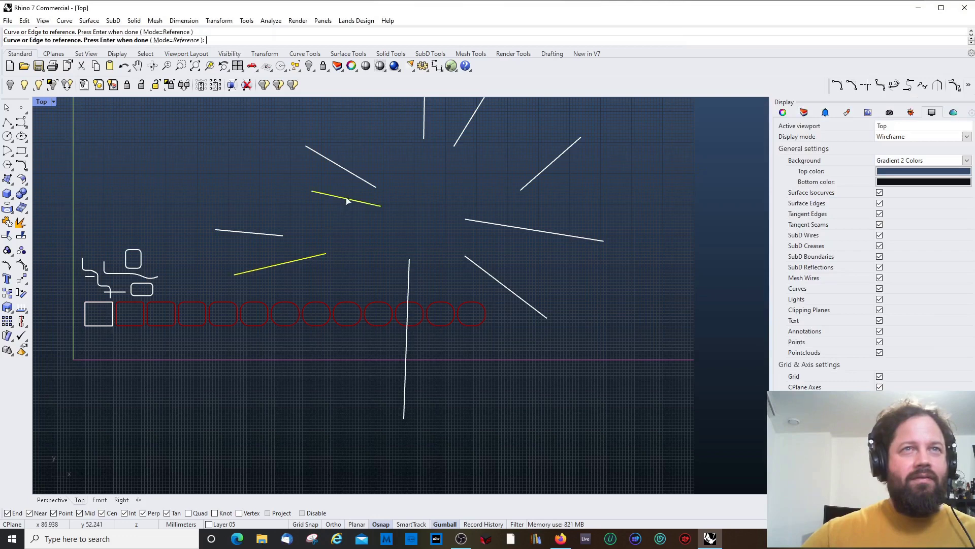
left_click(544, 170)
key("Return")
Step: Wire the first curve set into BlendC's A and the second into B
left_click(774, 204)
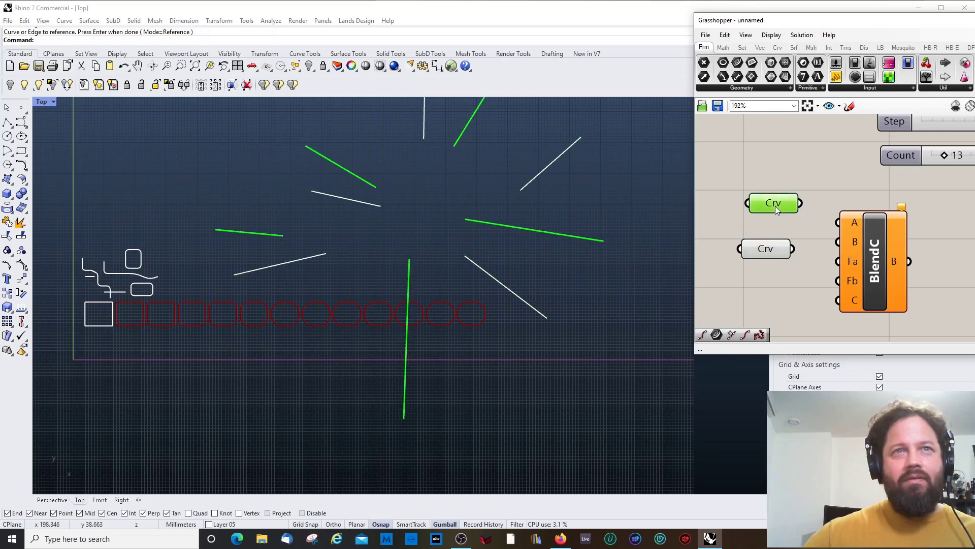
left_click(771, 250)
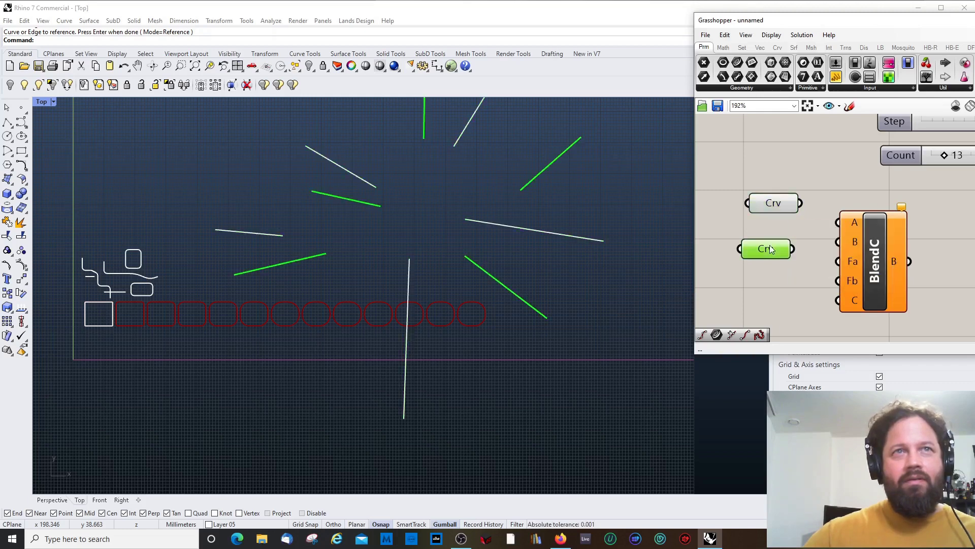
left_click(769, 204)
left_click(839, 178)
left_click_drag(890, 254, 971, 254)
left_click_drag(801, 203, 946, 222)
left_click_drag(793, 248, 946, 242)
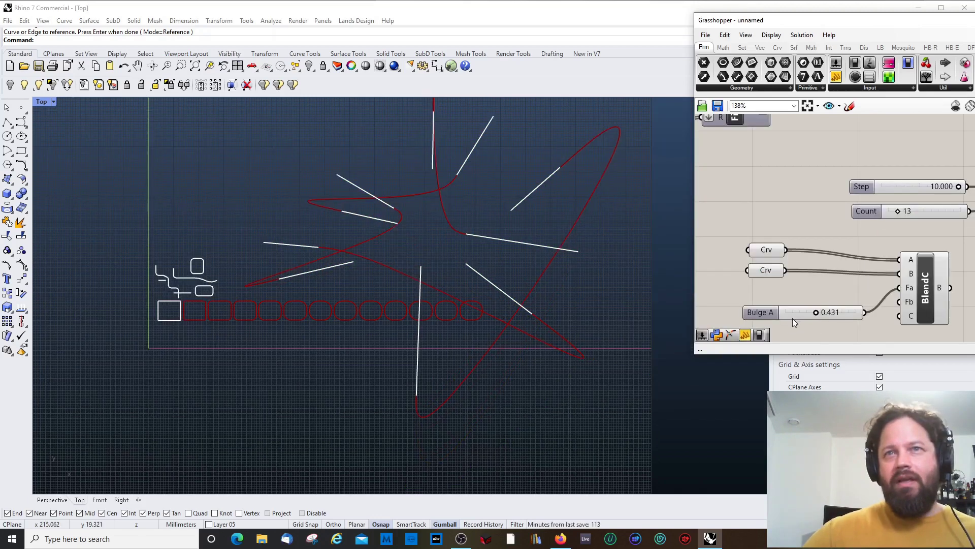
Step: Adjust the Bulge A slider and paste a copy of the Count slider to edit
left_click_drag(793, 318, 780, 293)
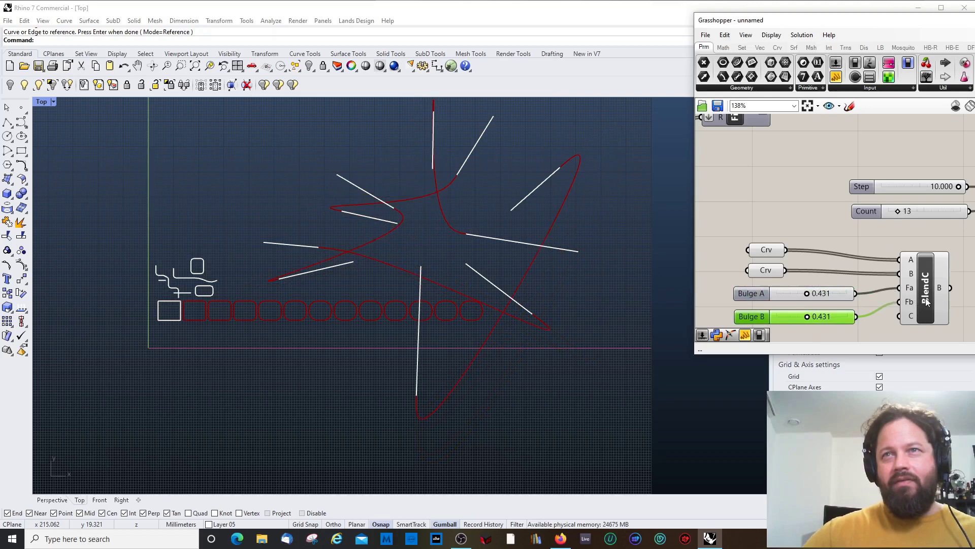
left_click(925, 297)
left_click(772, 315)
left_click(907, 214)
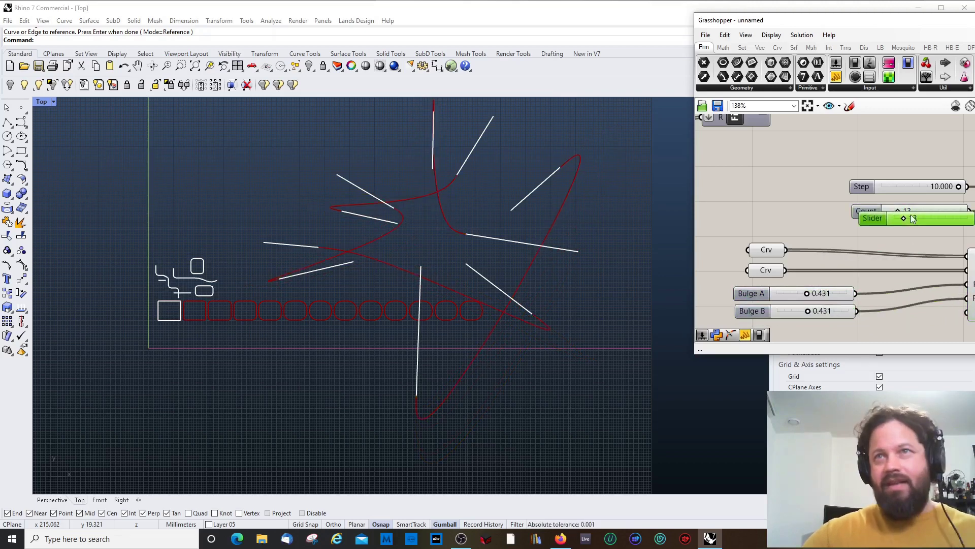
key("ctrl+c")
key("ctrl+v")
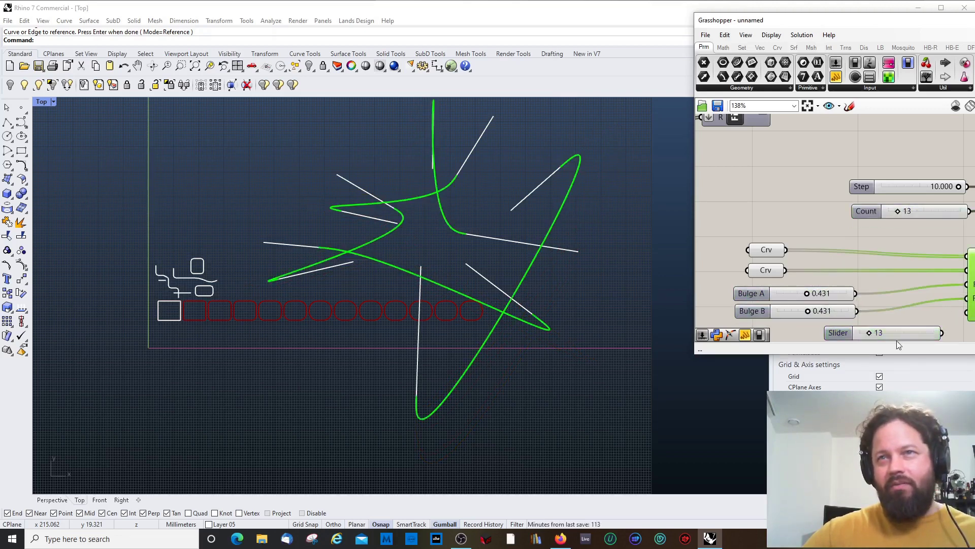
double_click(894, 331)
key("BackSpace")
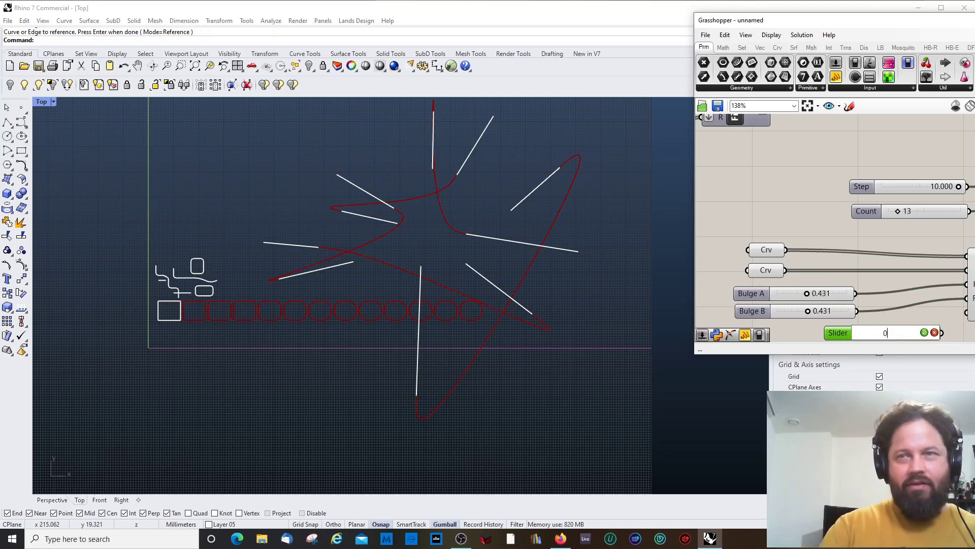
type("0")
key("Return")
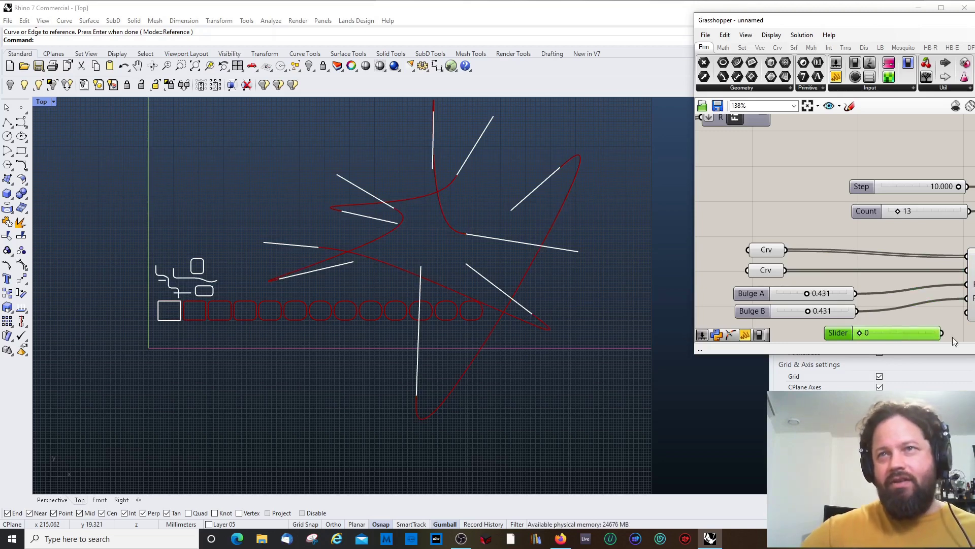
left_click_drag(942, 333, 967, 317)
left_click_drag(837, 334, 799, 290)
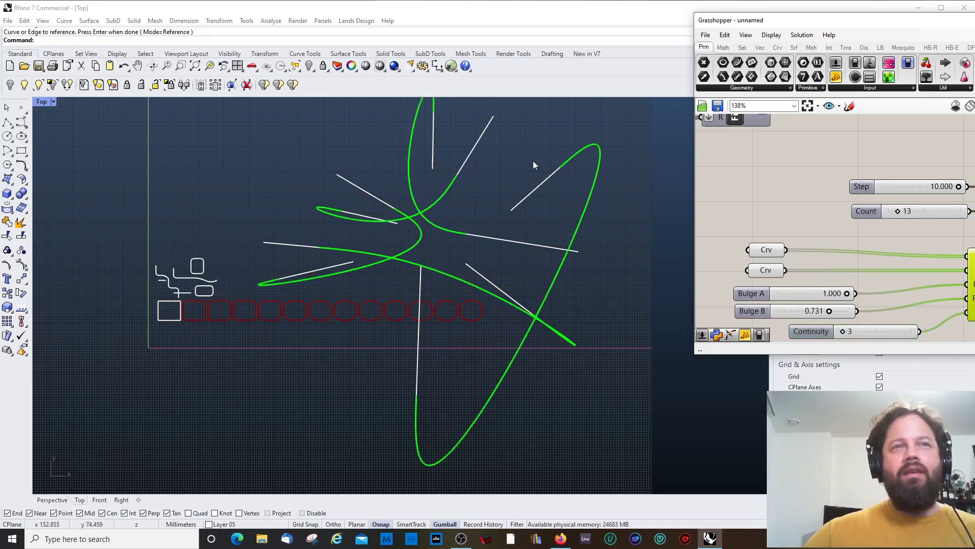
right_click_drag(506, 224, 502, 229)
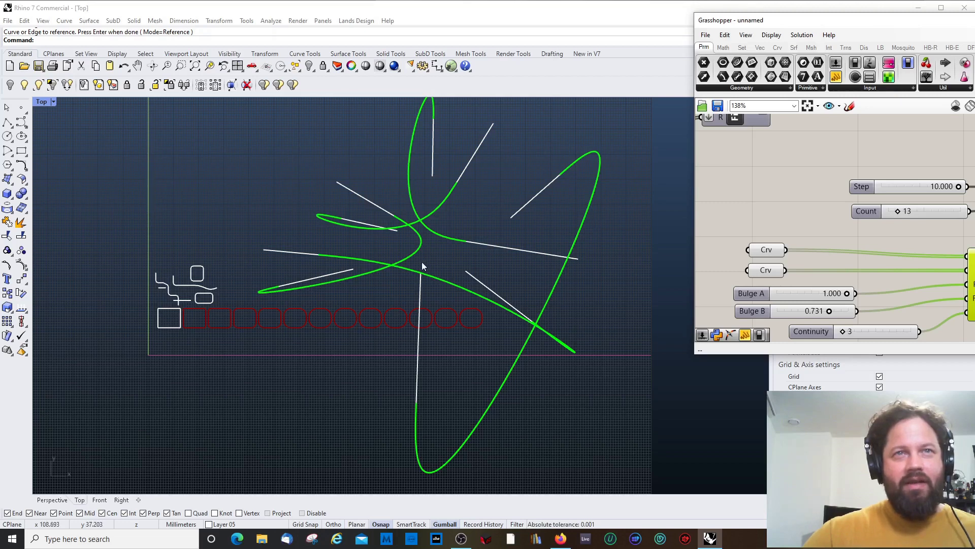
scroll(426, 266, "down", 2)
Step: Flip the direction of the vertical and left reference lines
scroll(472, 188, "up", 2)
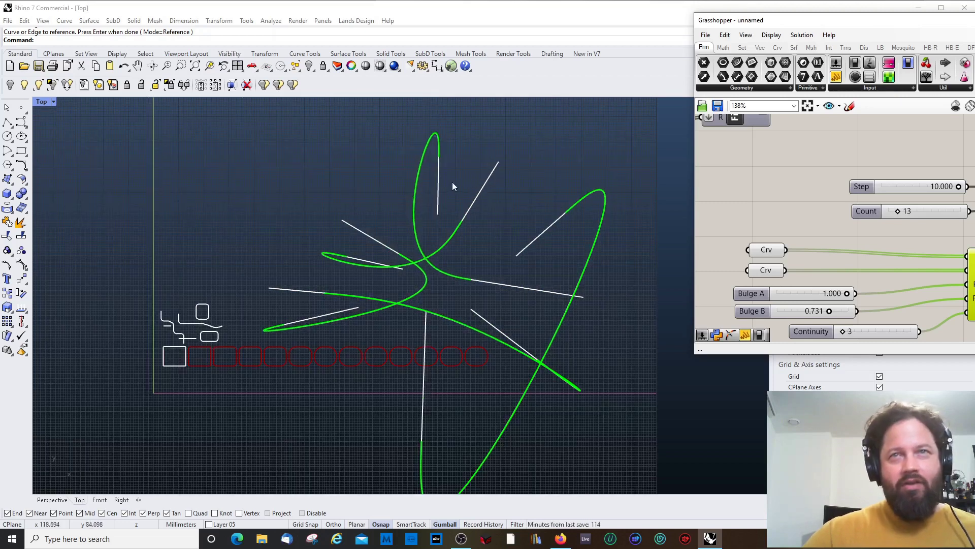
left_click(436, 197)
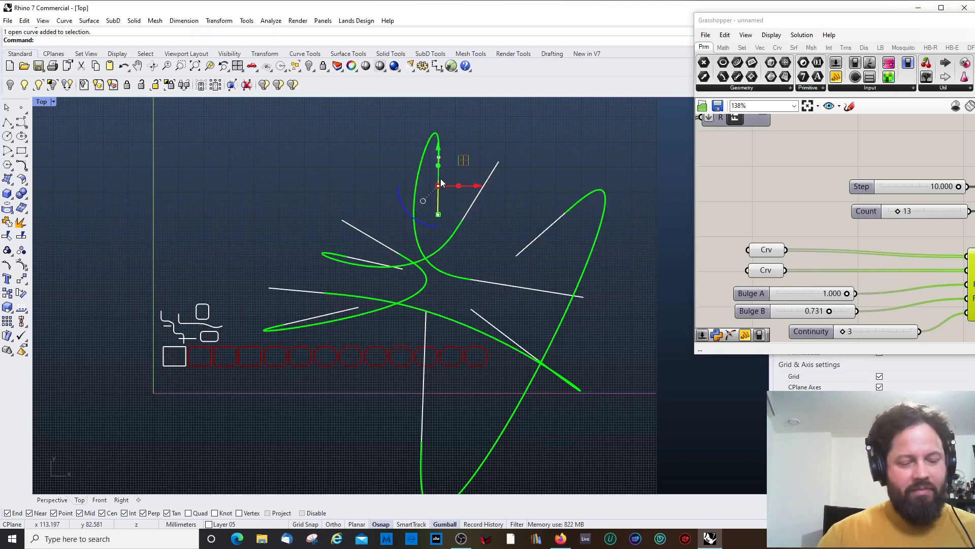
type("Flip")
key("Return")
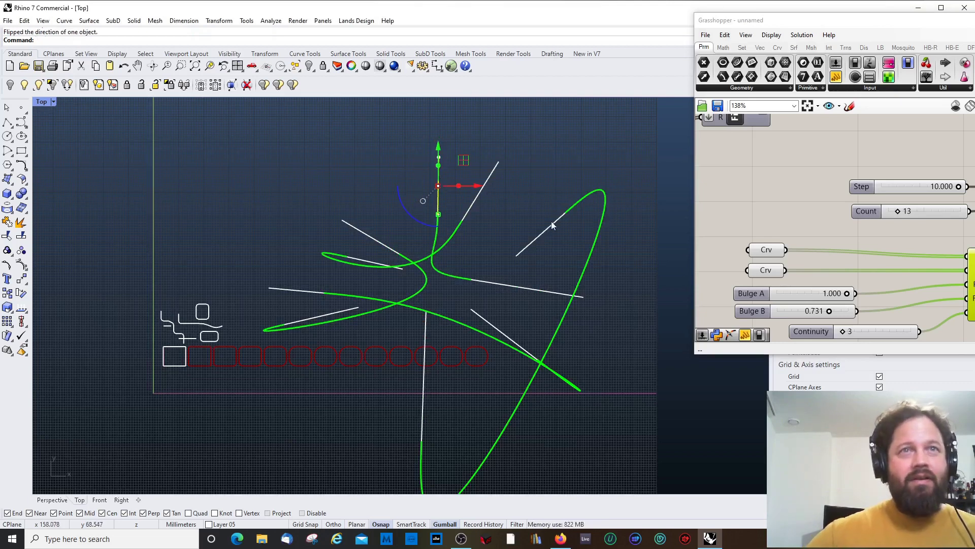
key("Escape")
left_click(477, 200)
key("Escape")
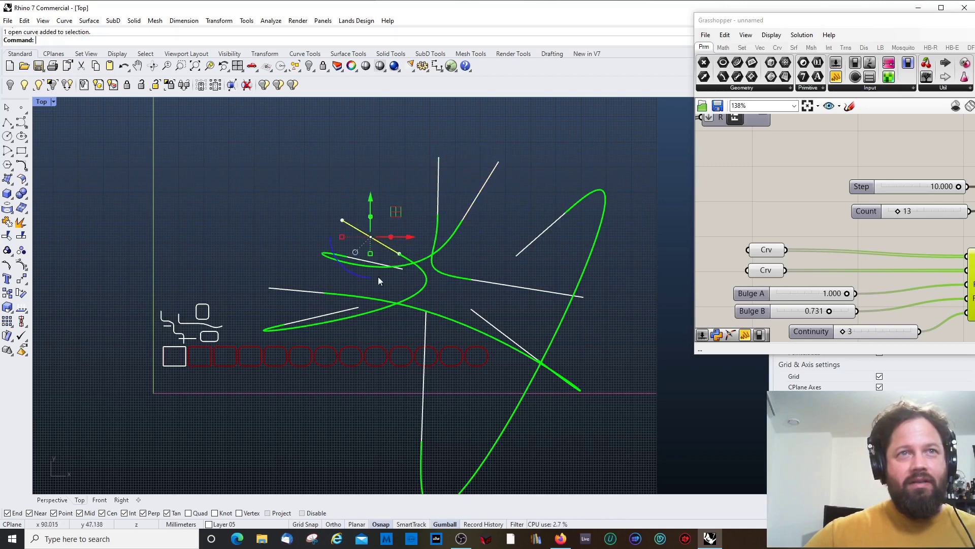
left_click(361, 257)
key("Up")
key("BackSpace")
key("Return")
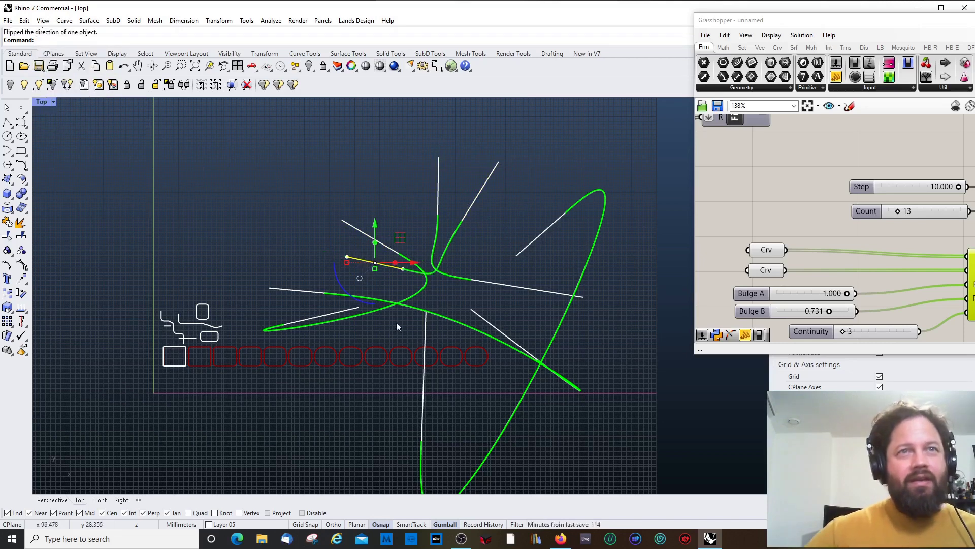
Step: Flip the lower-left, vertical and lower diagonal reference lines
left_click(354, 311)
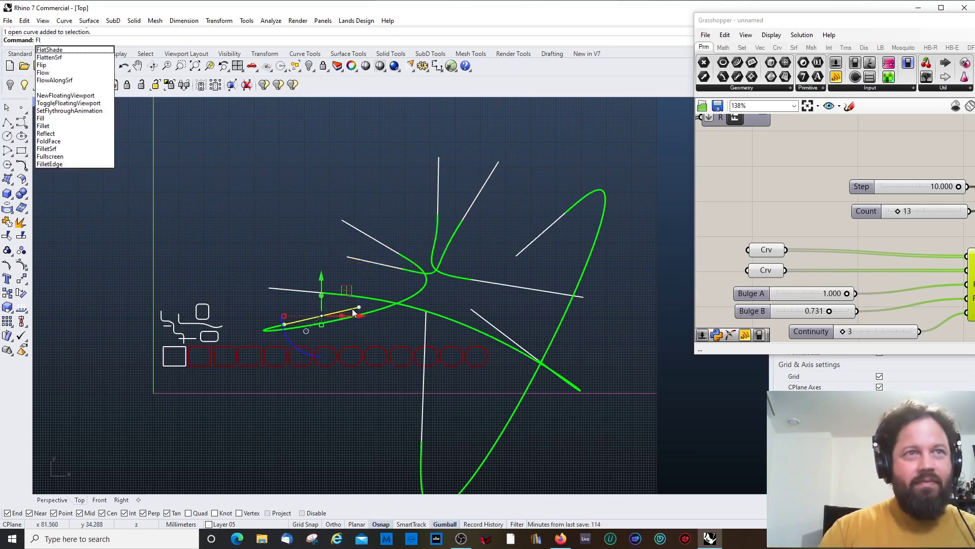
key("Escape")
key("Return")
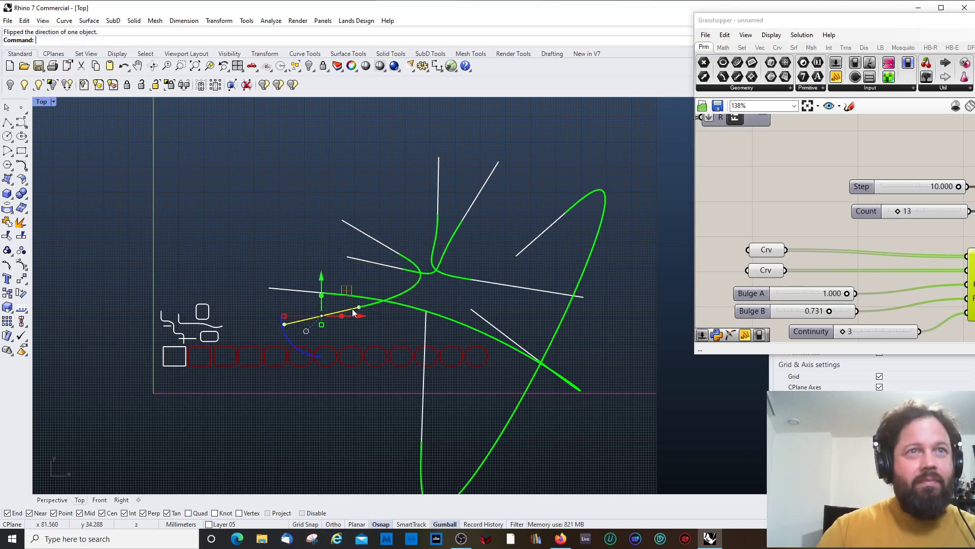
left_click(424, 376)
type("Flip")
key("Return")
left_click(482, 316)
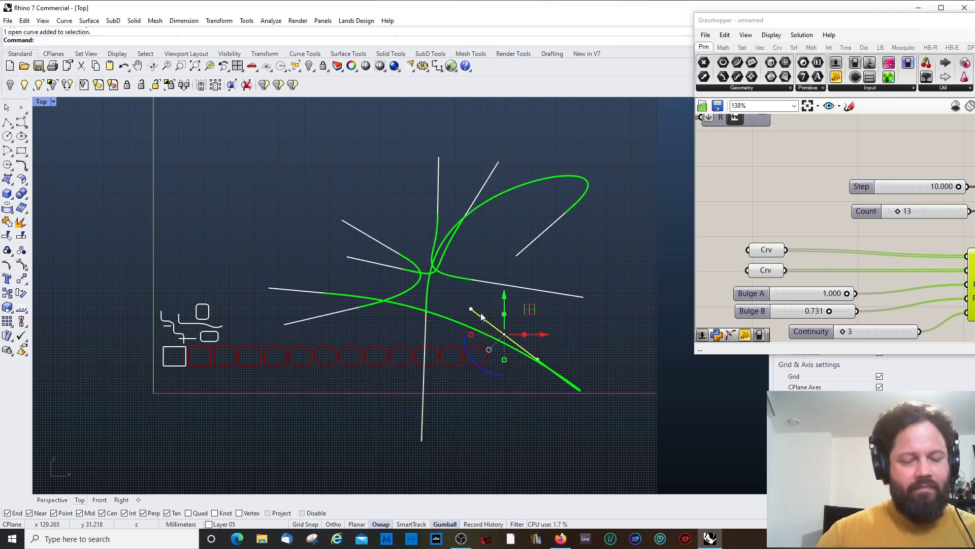
key("Return")
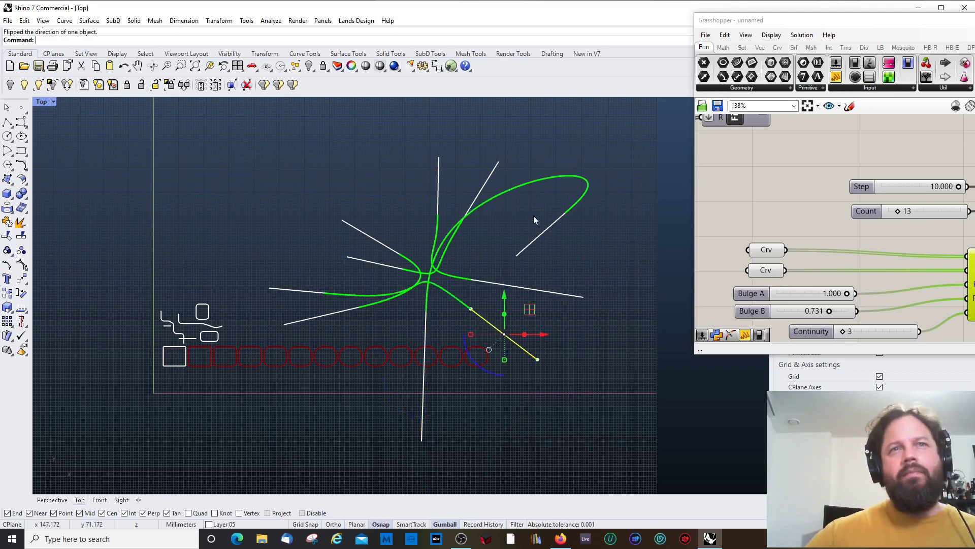
left_click(554, 229)
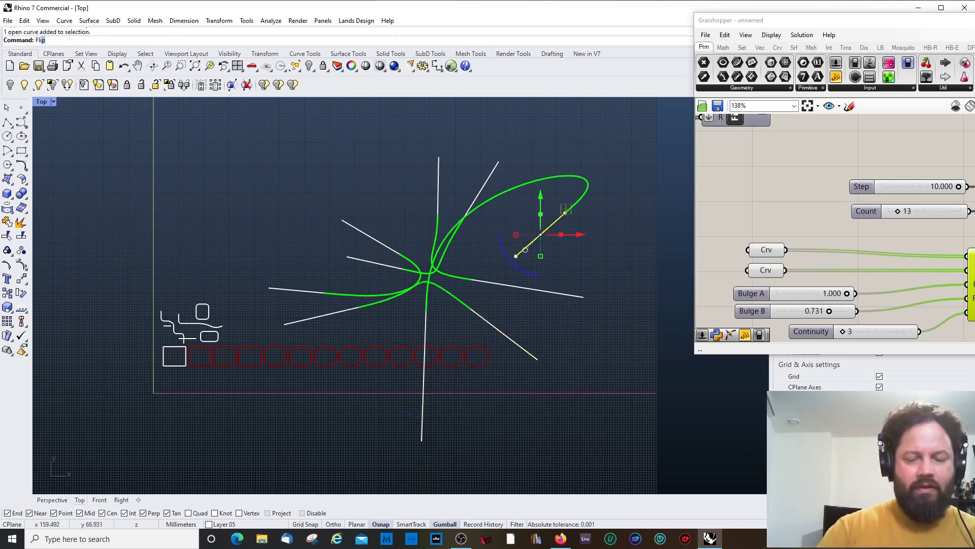
scroll(424, 276, "up", 5)
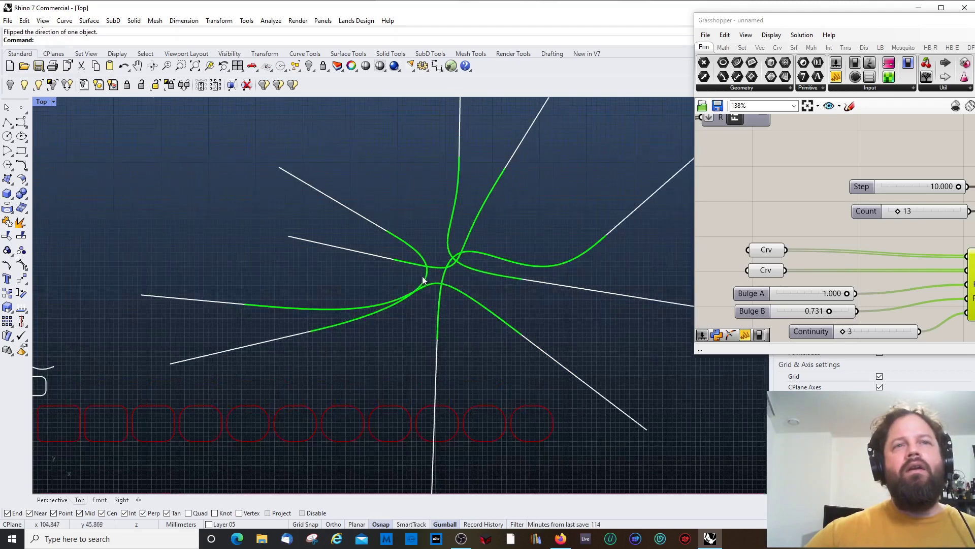
Step: Move the lower-left line upward, the upper-right line right and the left-middle line left
scroll(425, 275, "down", 2)
left_click(292, 322)
left_click_drag(305, 318, 283, 175)
left_click_drag(483, 176, 519, 174)
left_click_drag(361, 256, 292, 260)
Step: Drag the lower, lower-right, right horizontal, upper-left and top vertical lines to new positions
left_click(315, 316)
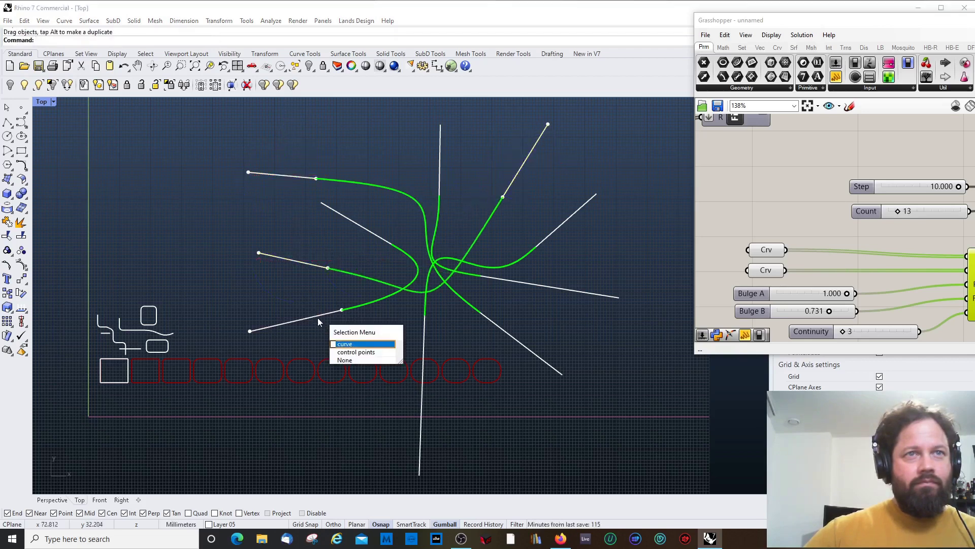
left_click(352, 351)
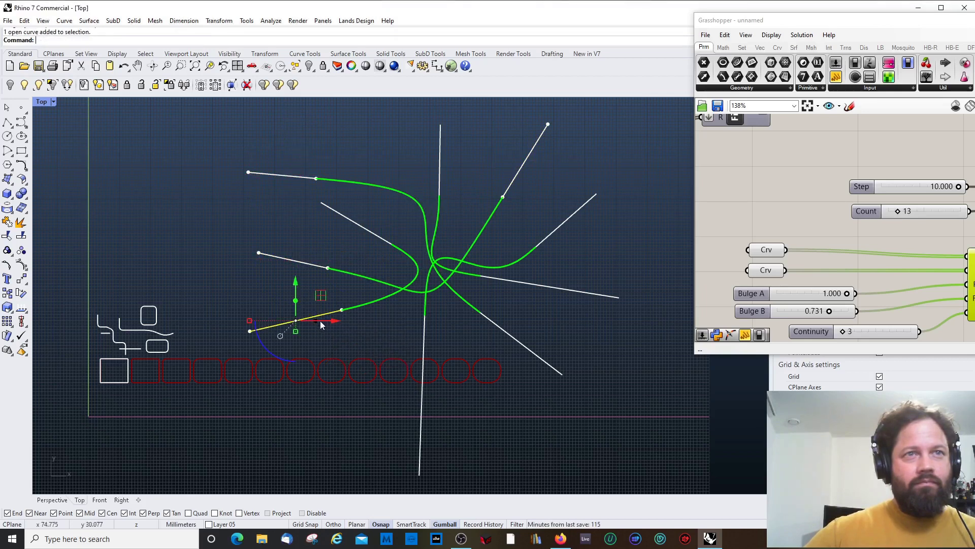
left_click_drag(319, 314, 330, 332)
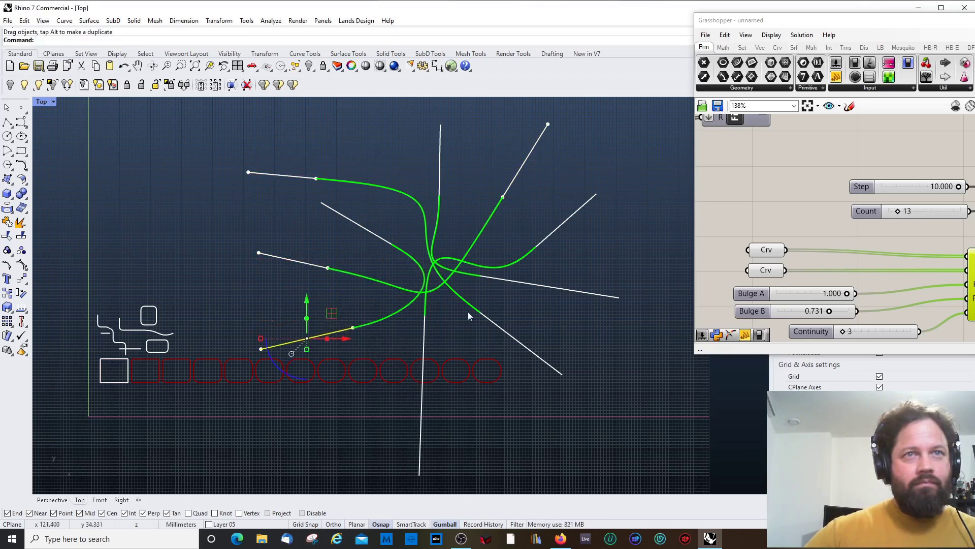
left_click_drag(510, 333, 532, 355)
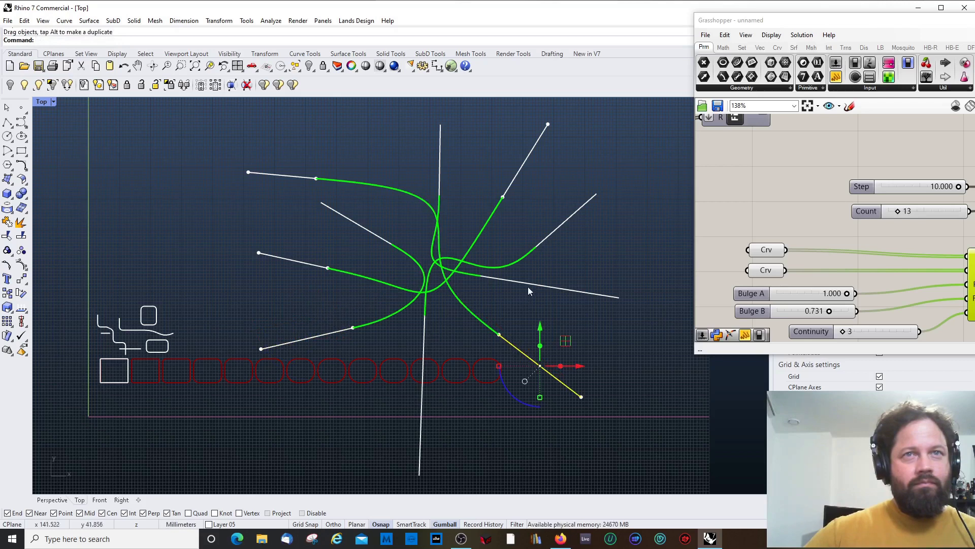
left_click_drag(533, 285, 549, 307, "shift")
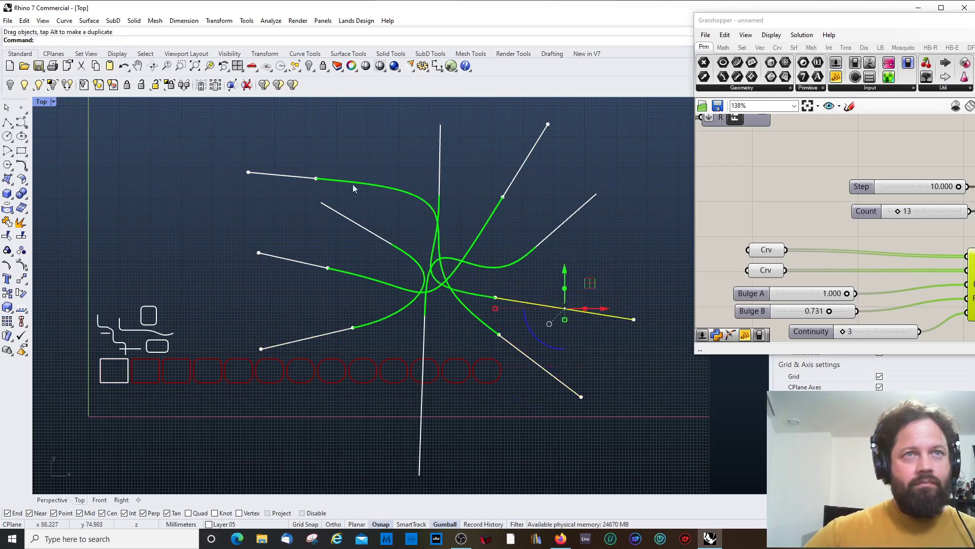
left_click(301, 180)
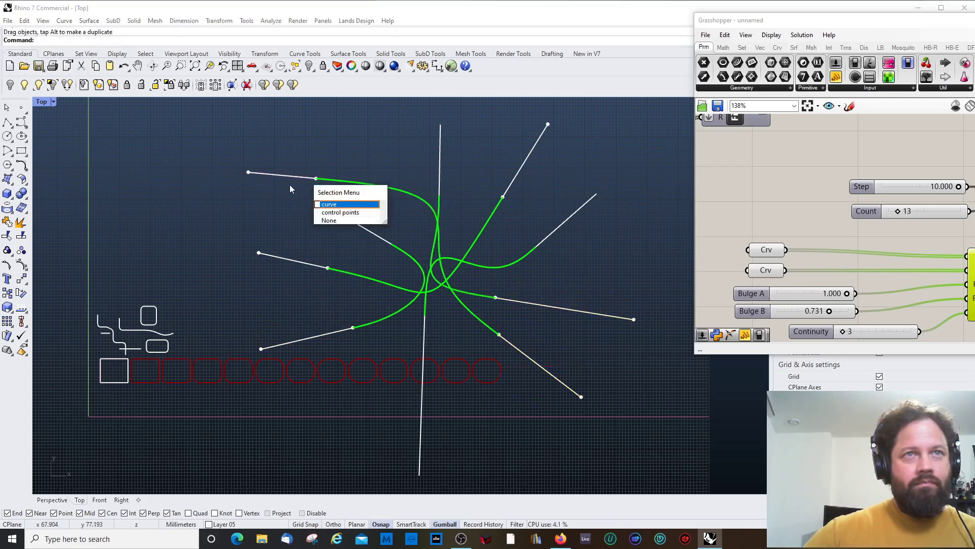
left_click(327, 202)
left_click_drag(304, 182, 294, 182)
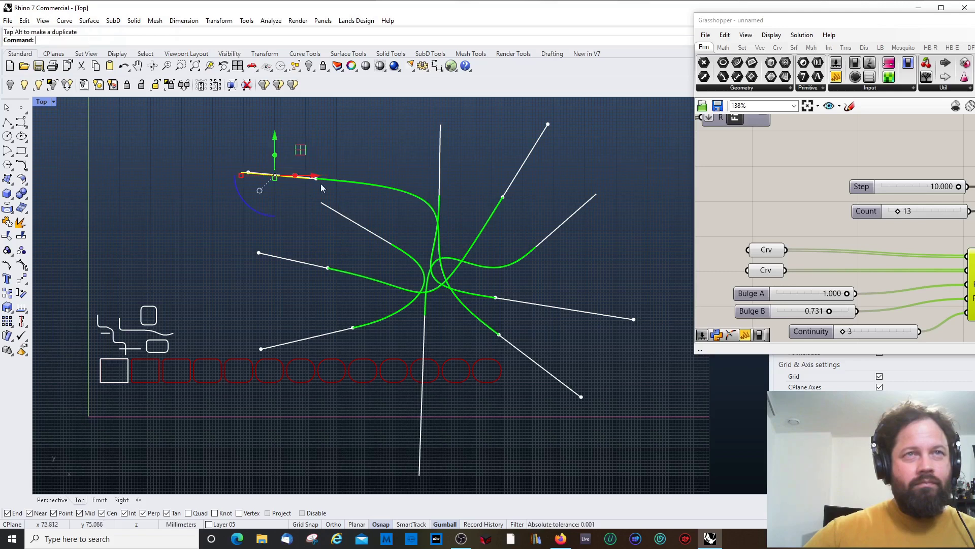
left_click_drag(441, 153, 454, 178)
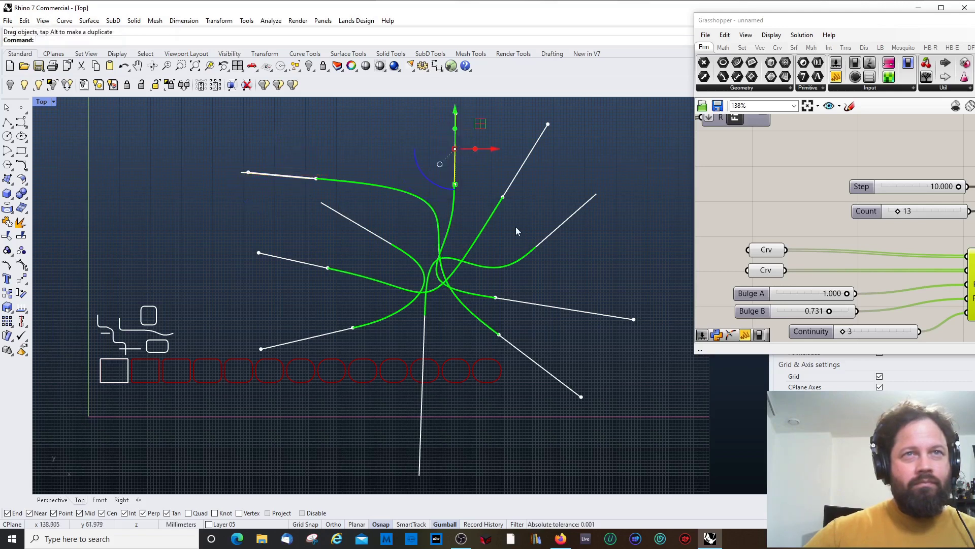
Step: Graft both Crv inputs, then remove the graft from the second one
right_click(752, 272)
left_click(782, 418)
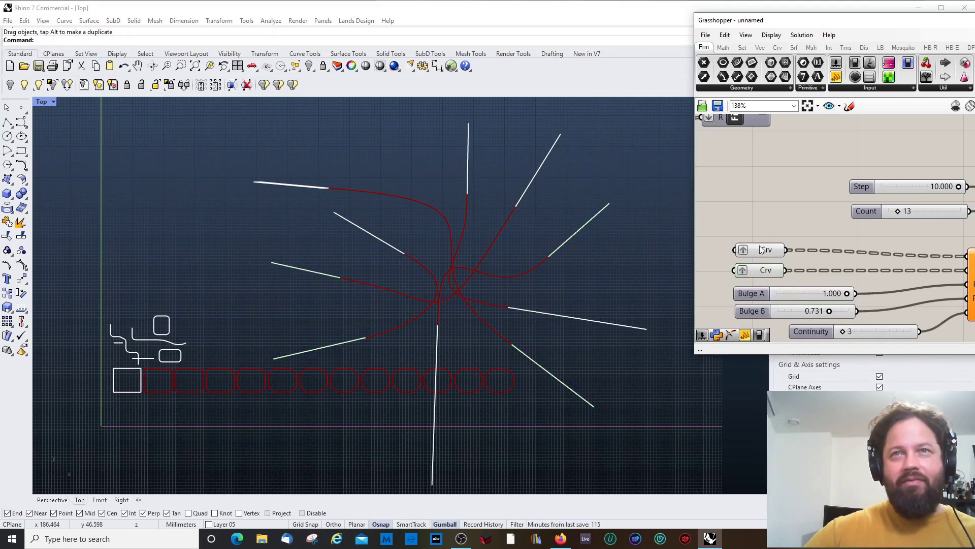
left_click(760, 274)
right_click(760, 272)
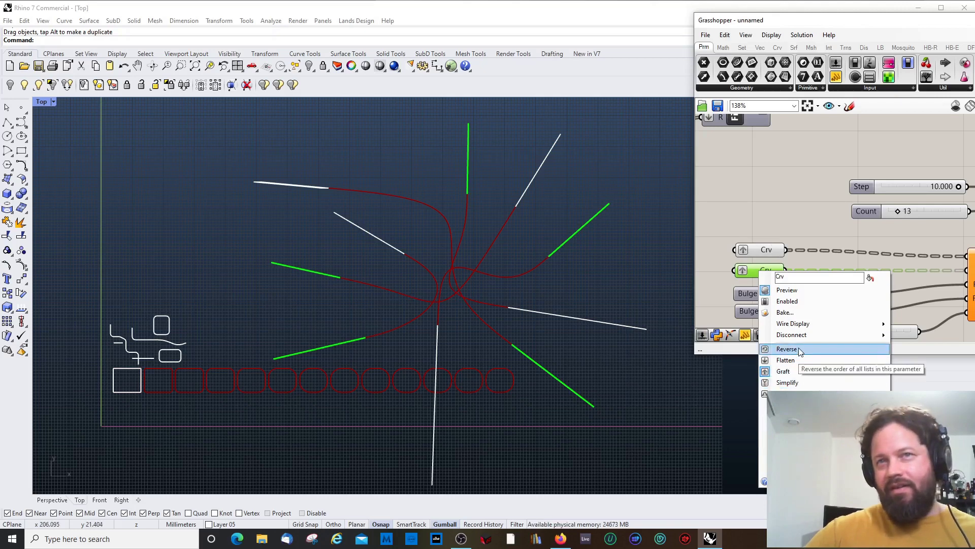
left_click(785, 371)
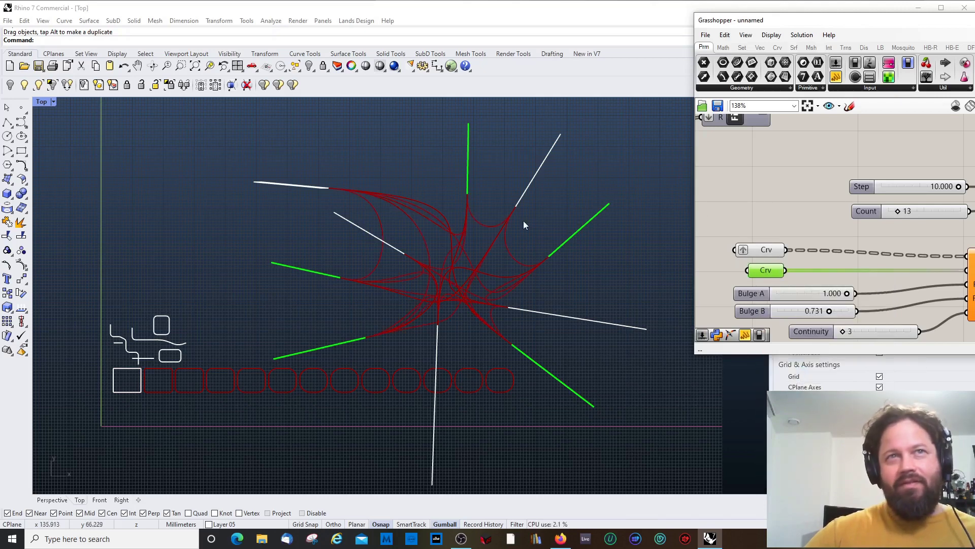
Step: Compare which reference lines each Crv input holds
scroll(435, 319, "up", 2)
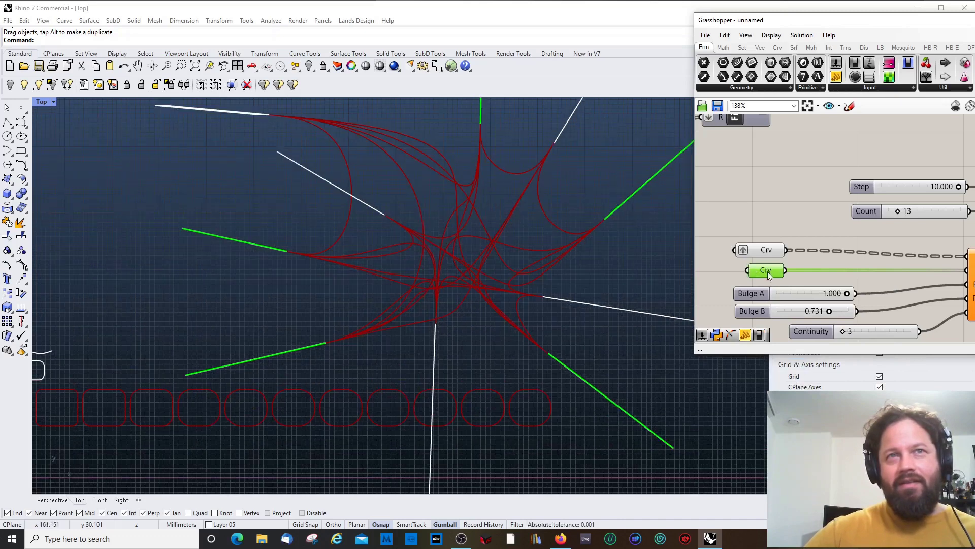
mouse_move(768, 271)
left_click(766, 249)
left_click(765, 273)
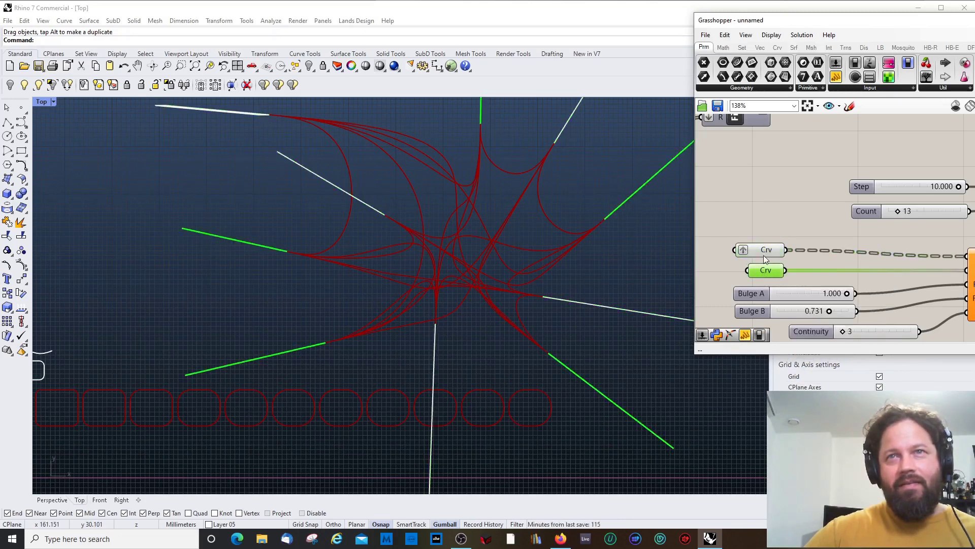
left_click(765, 250)
left_click(765, 270)
scroll(412, 292, "down", 3)
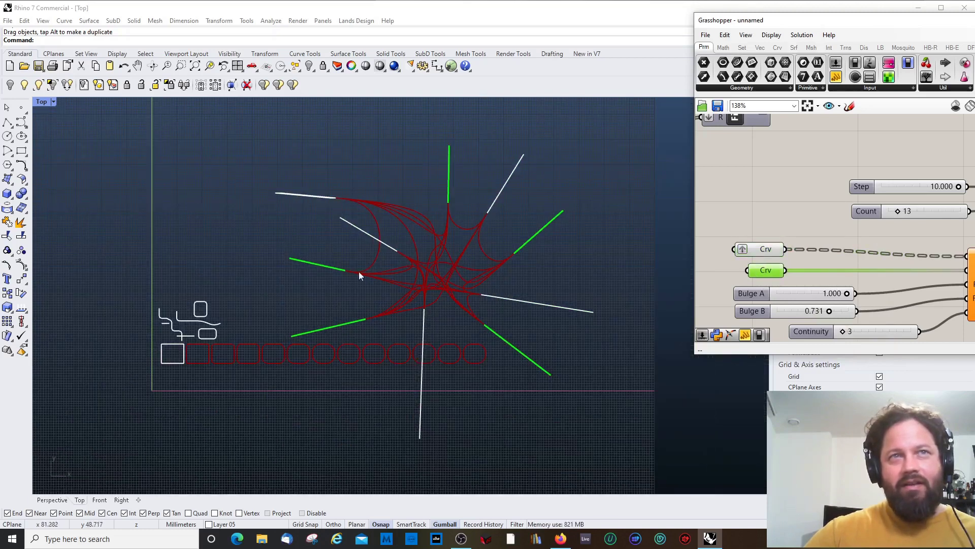
mouse_move(759, 274)
left_mouse_down()
mouse_move(732, 272)
mouse_move(762, 274)
left_mouse_up()
left_click(767, 229)
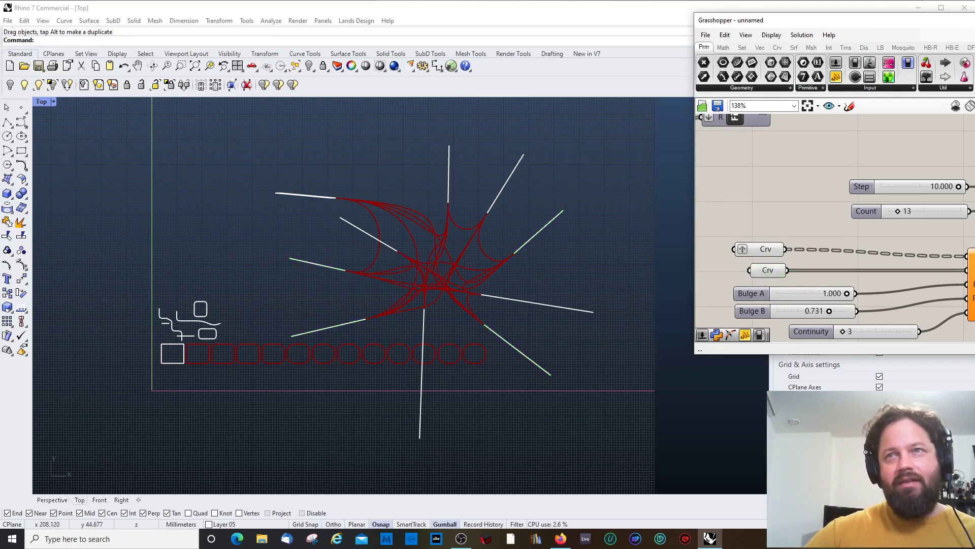
Step: With BlendC previewing, drag the lower-left and another line up and left
left_click(971, 284)
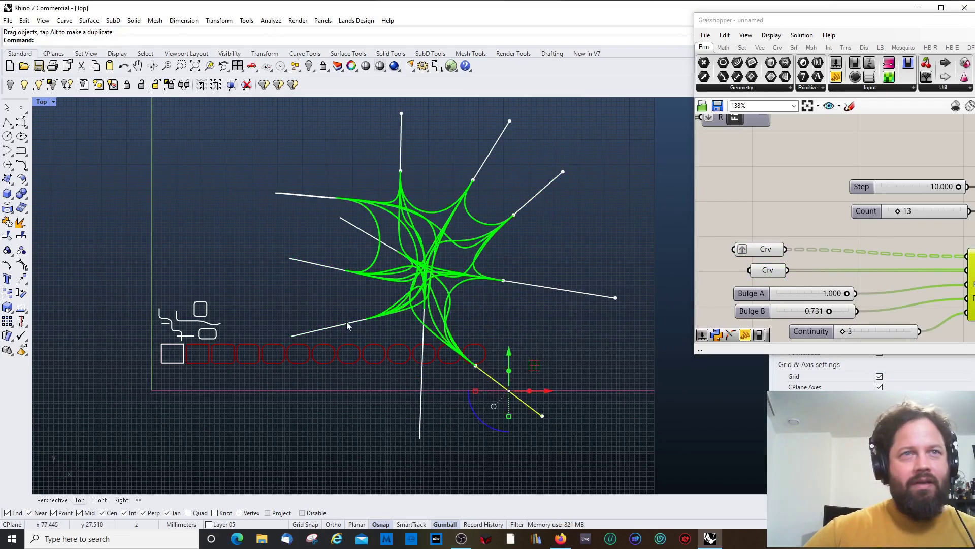
left_click(333, 315)
left_click_drag(325, 315, 208, 233)
left_click_drag(361, 228, 291, 161)
left_click(306, 194)
left_click(365, 228)
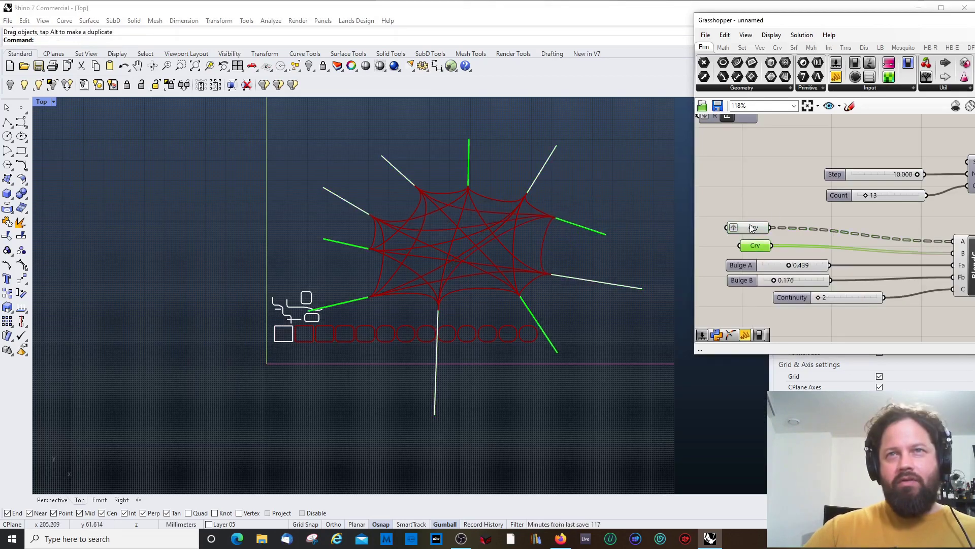
Step: Insert a Flip component between the first curve set and BlendC's A input
left_click(780, 211)
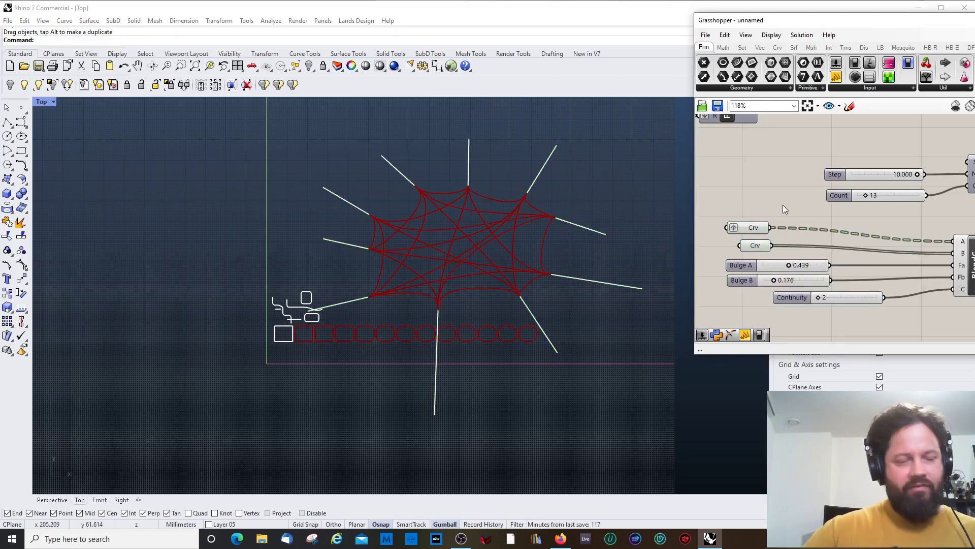
double_click(784, 209)
type("flip")
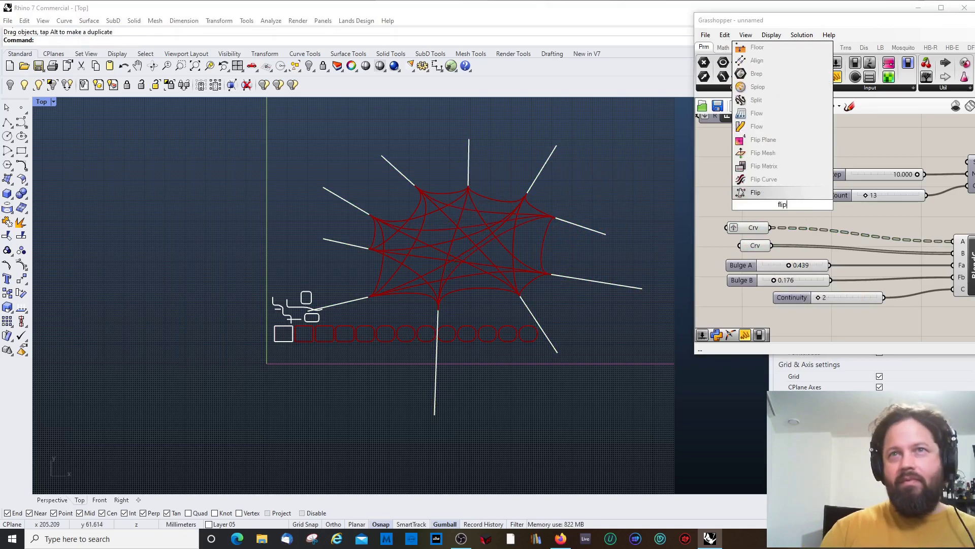
key("Return")
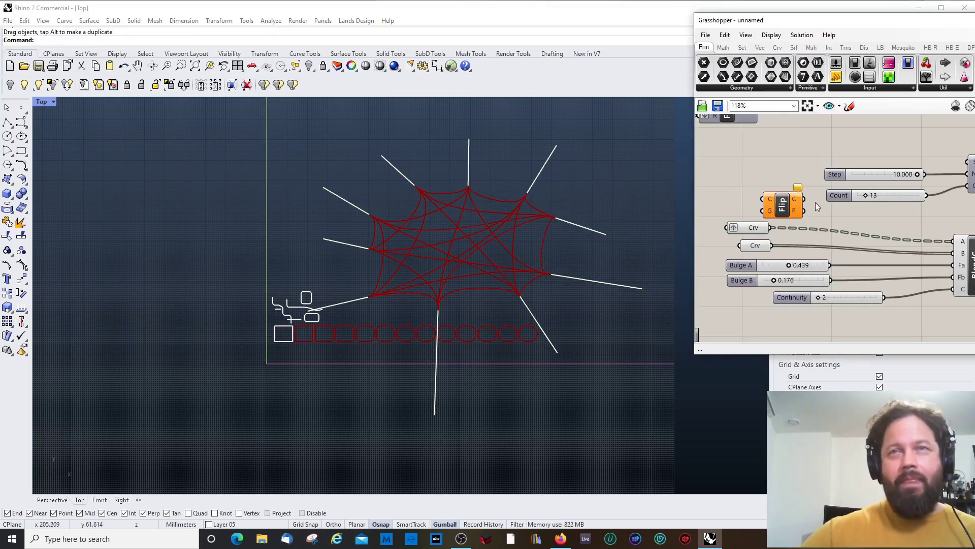
left_click_drag(788, 205, 951, 242)
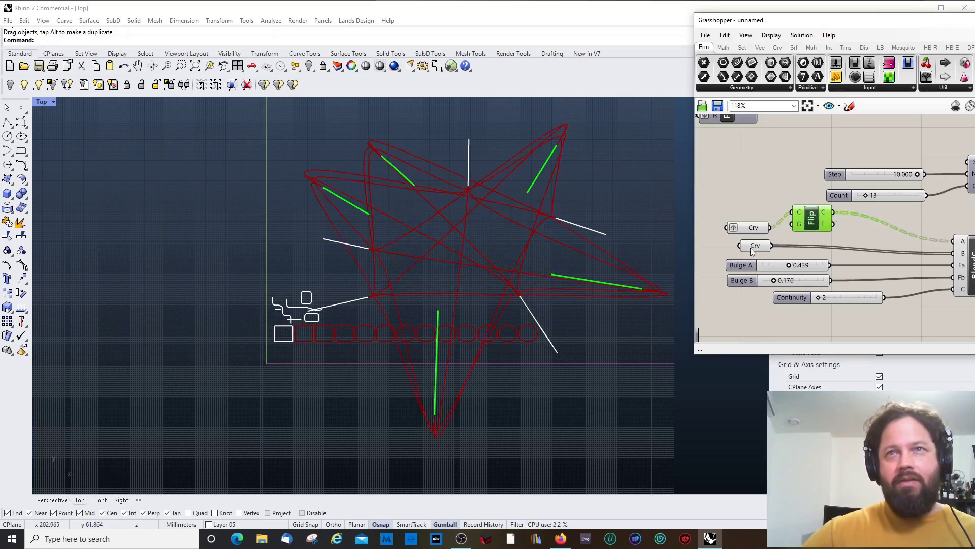
Step: Set Bulge A to 0.482 and Continuity to 3, then preview the blend and curve sets
mouse_move(789, 268)
left_mouse_down()
mouse_move(737, 265)
mouse_move(838, 267)
mouse_move(794, 262)
mouse_move(800, 279)
mouse_move(817, 279)
mouse_move(793, 277)
left_mouse_up()
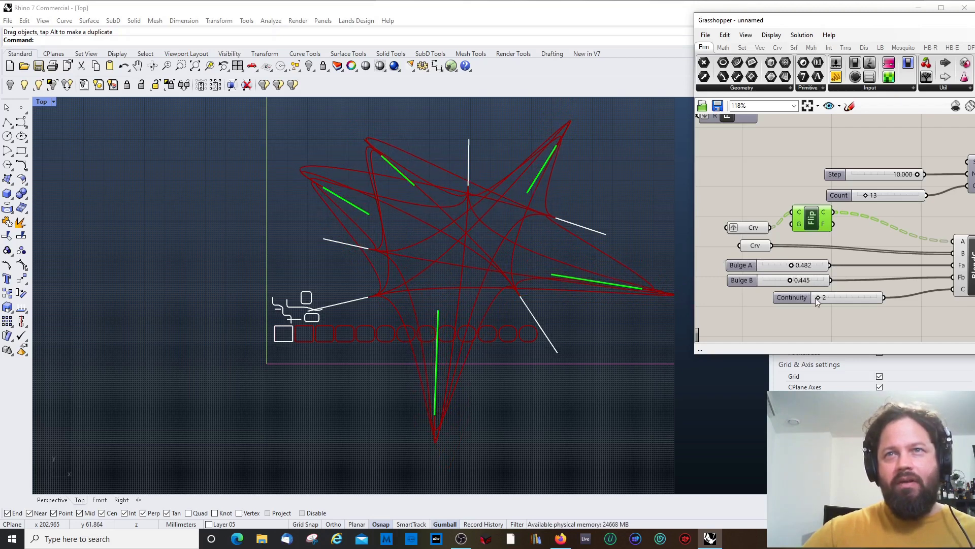
left_click_drag(816, 297, 816, 296)
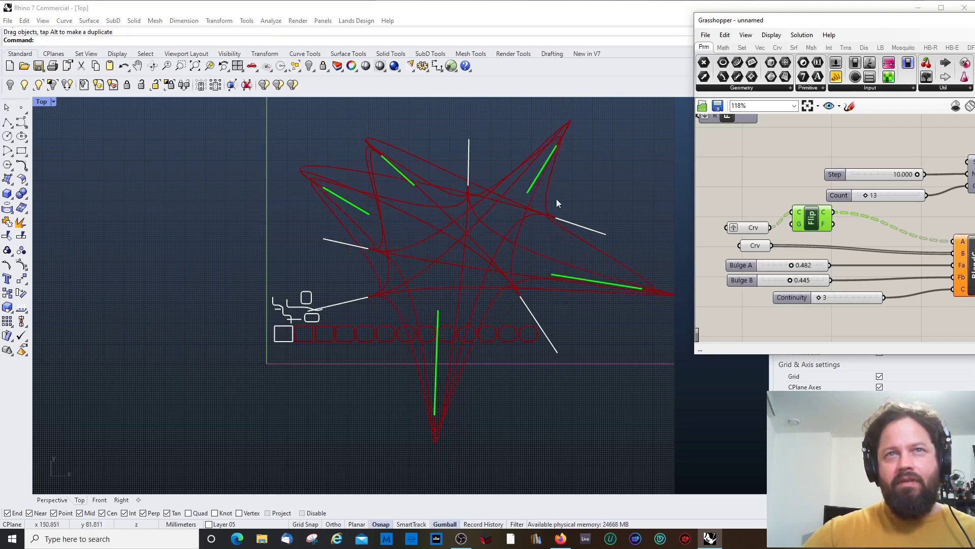
scroll(480, 206, "down", 4)
scroll(511, 232, "up", 4)
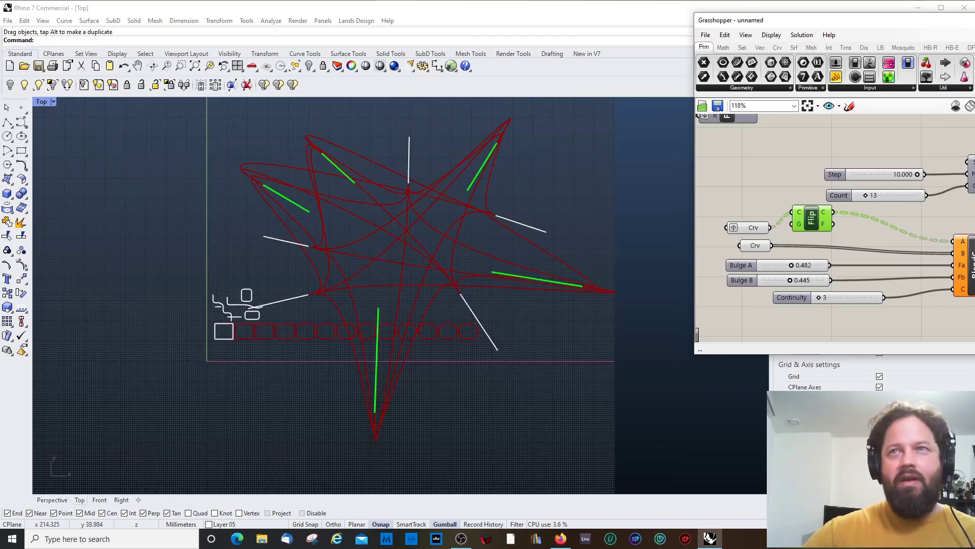
left_click(972, 265)
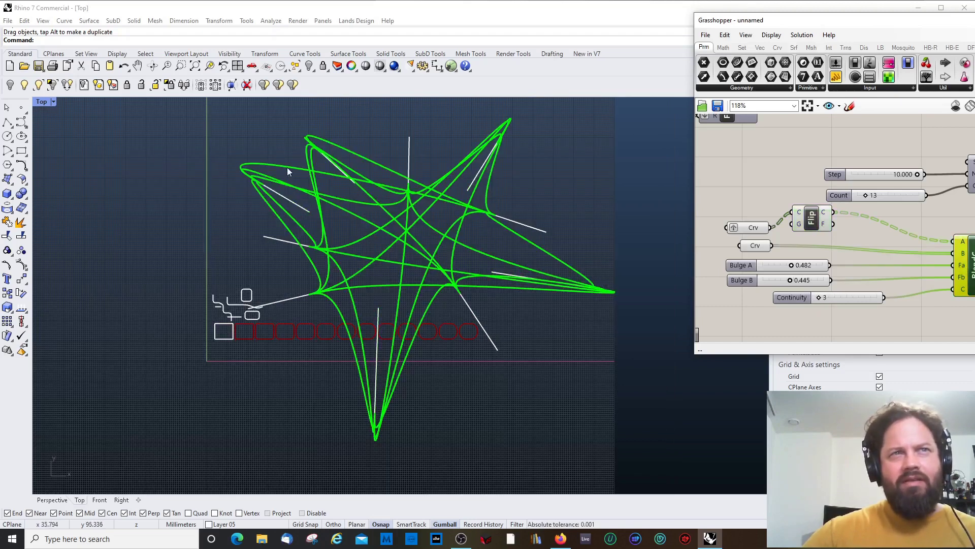
left_click(276, 242)
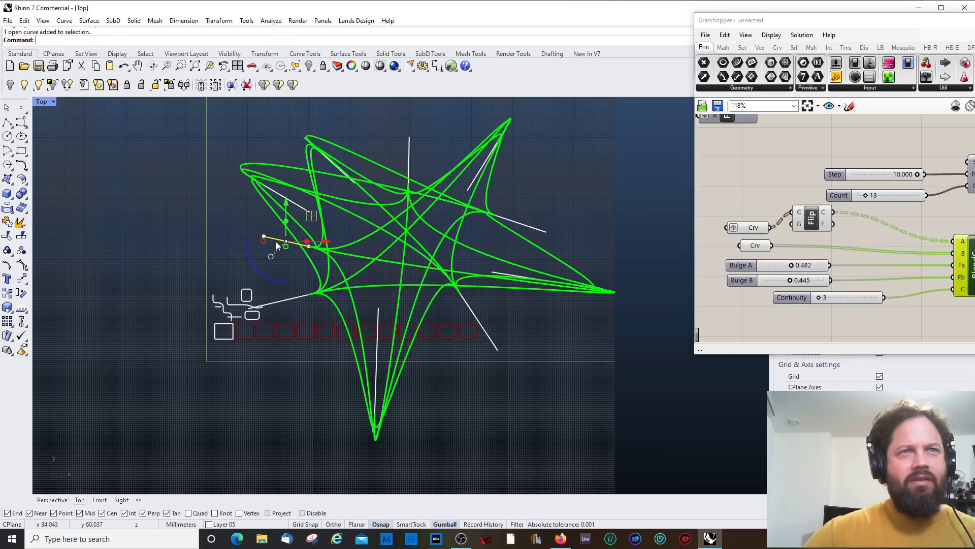
left_click(762, 246)
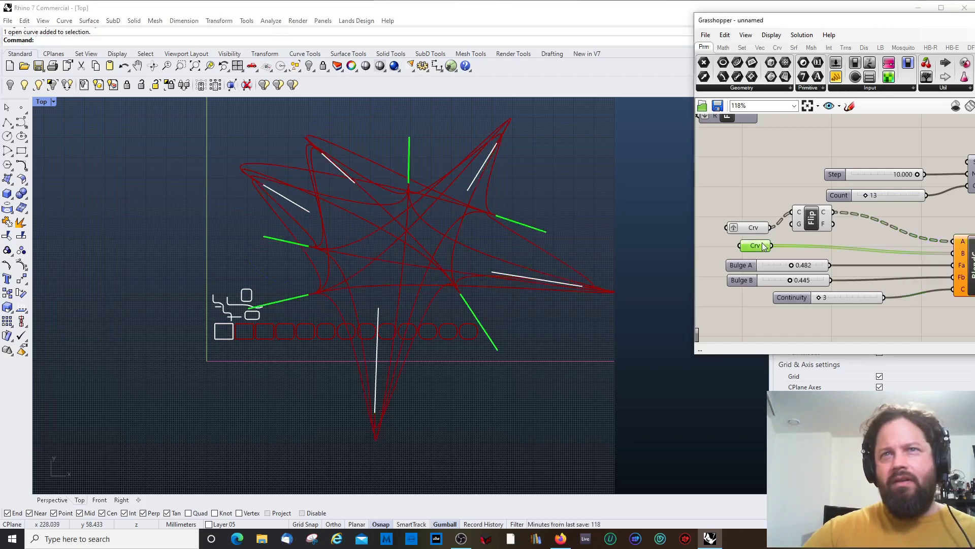
Step: Copy the Flip component and route the second curve set through it into BlendC's B input
left_click(817, 215)
key("ctrl+c")
key("ctrl+v")
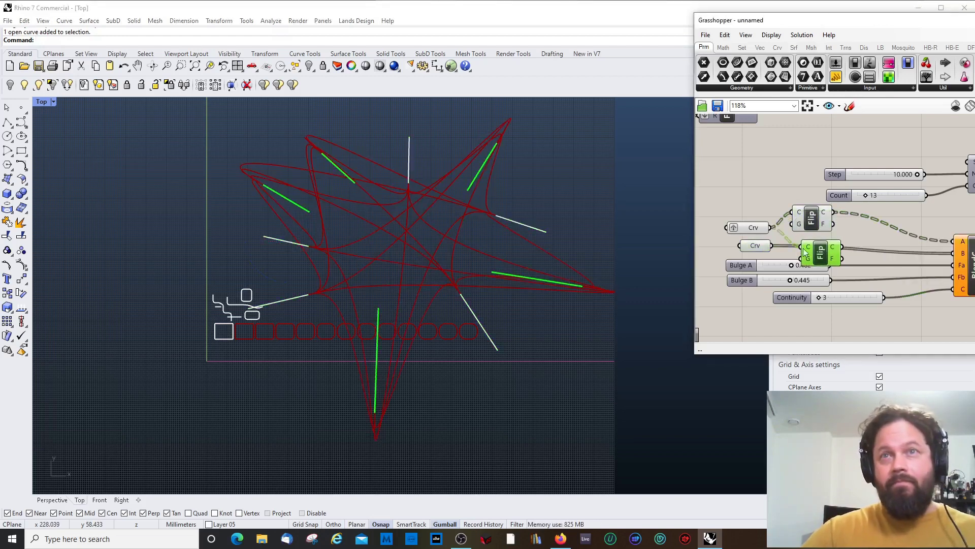
left_click_drag(785, 246, 959, 257)
left_click_drag(824, 268, 851, 248)
left_click(824, 312)
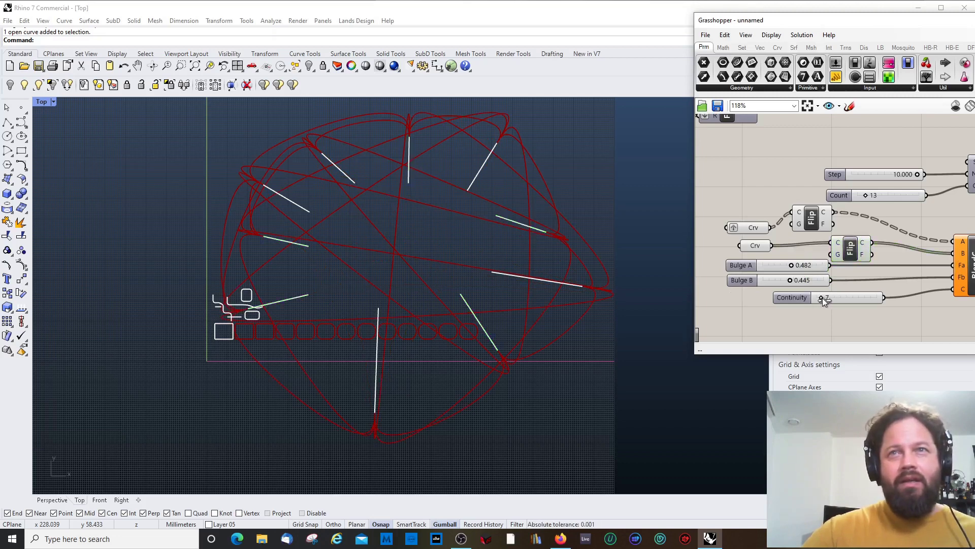
Step: Change Bulge A to 0.737 and rewire the first curves straight into input A
mouse_move(792, 265)
left_mouse_down()
mouse_move(781, 267)
mouse_move(810, 268)
left_mouse_up()
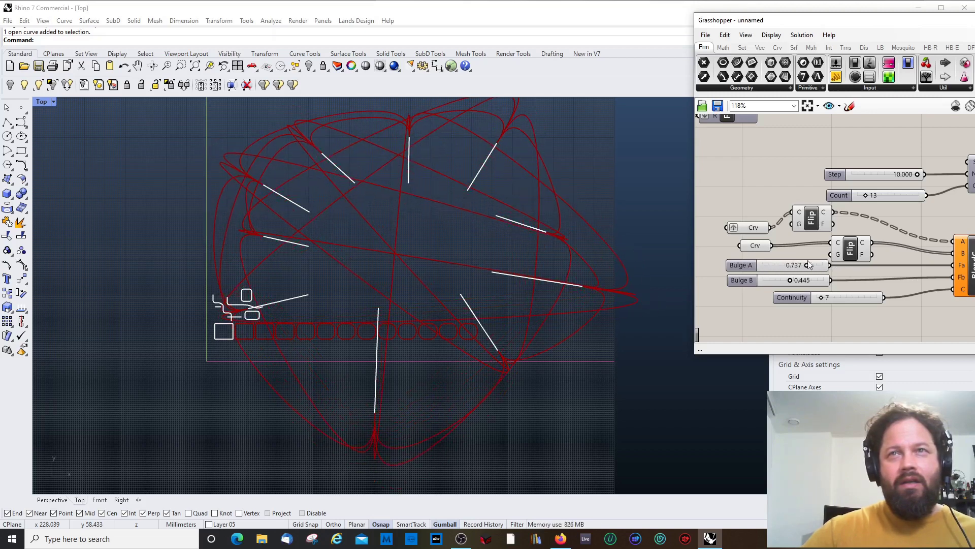
left_click(813, 223)
left_click_drag(772, 226, 955, 241)
Step: Reconnect the second curves directly to BlendC and delete both Flip components
left_click_drag(773, 246, 833, 243)
left_click(850, 250)
key("Delete")
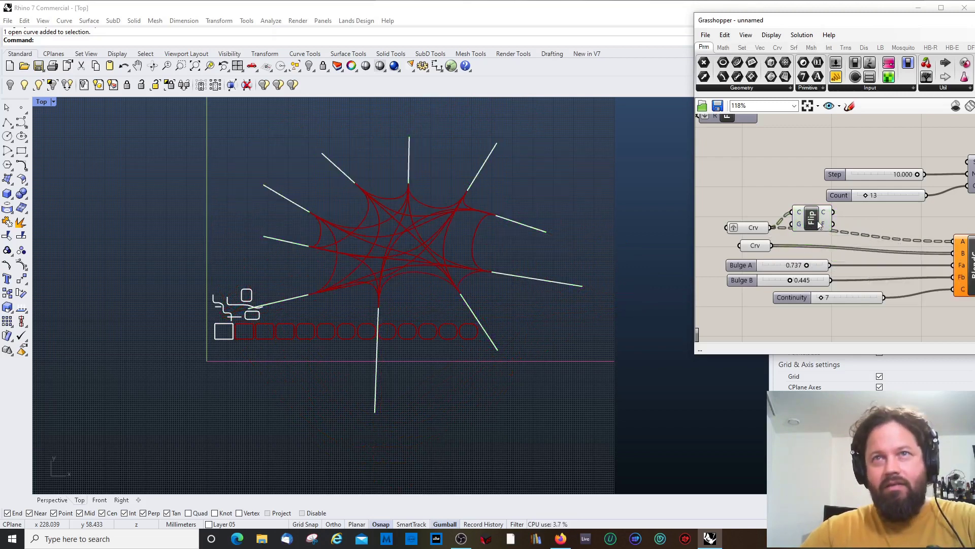
left_click(813, 222)
key("Delete")
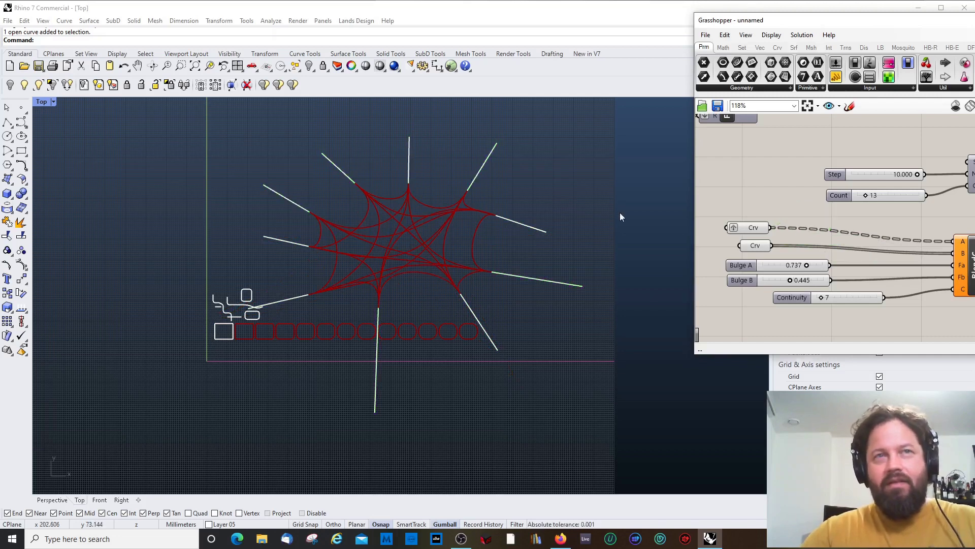
scroll(419, 237, "down", 3)
scroll(395, 190, "up", 2)
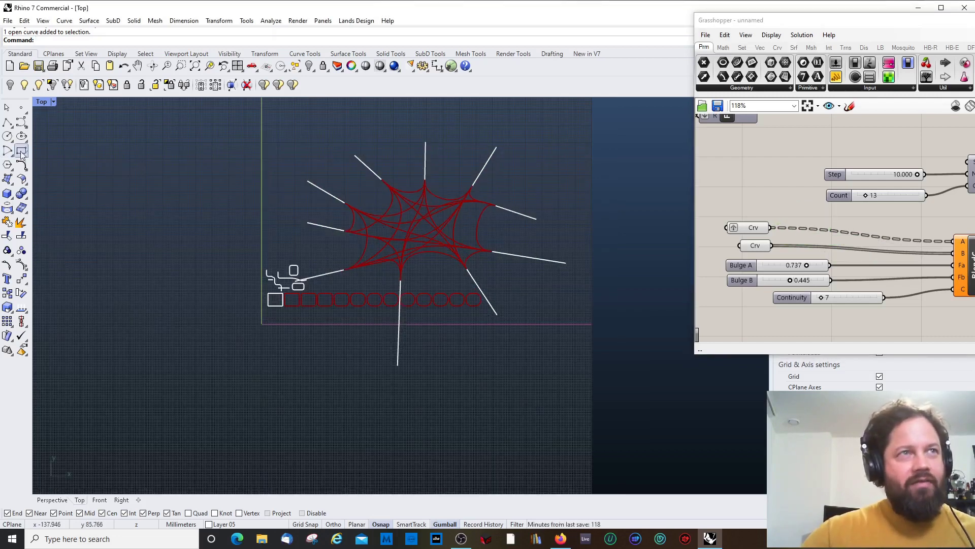
Step: Draw a first four-point polyline left of the blend web in the Top view
left_click(7, 122)
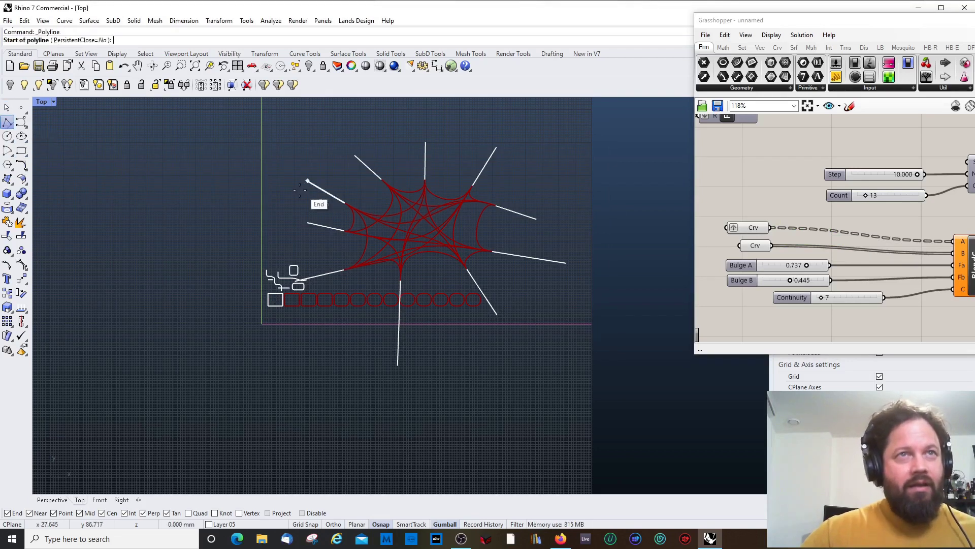
scroll(297, 192, "down", 3)
scroll(339, 196, "up", 4)
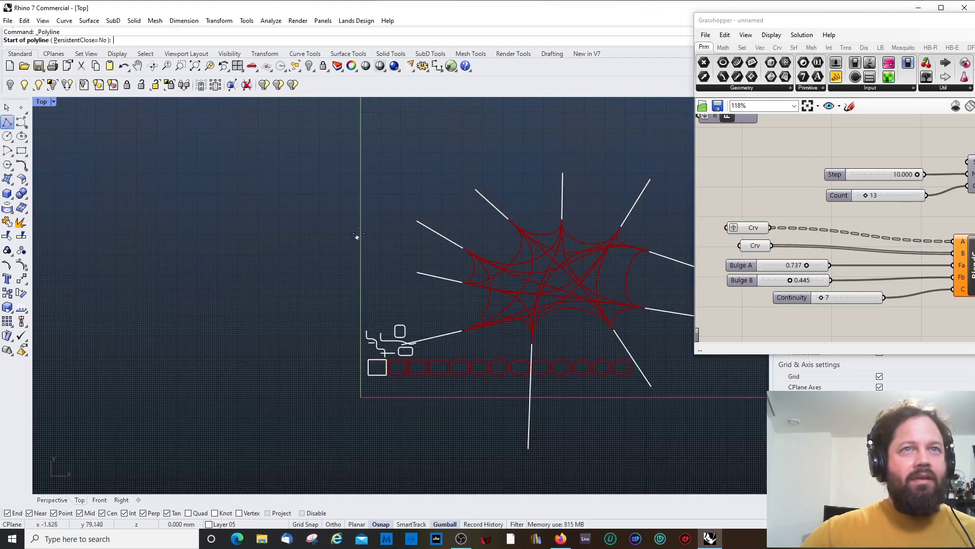
left_click(308, 251)
left_click(406, 250)
left_click(400, 180)
left_click(293, 166)
key("Return")
Step: Draw a second closed quadrilateral polyline next to the first
key("Return")
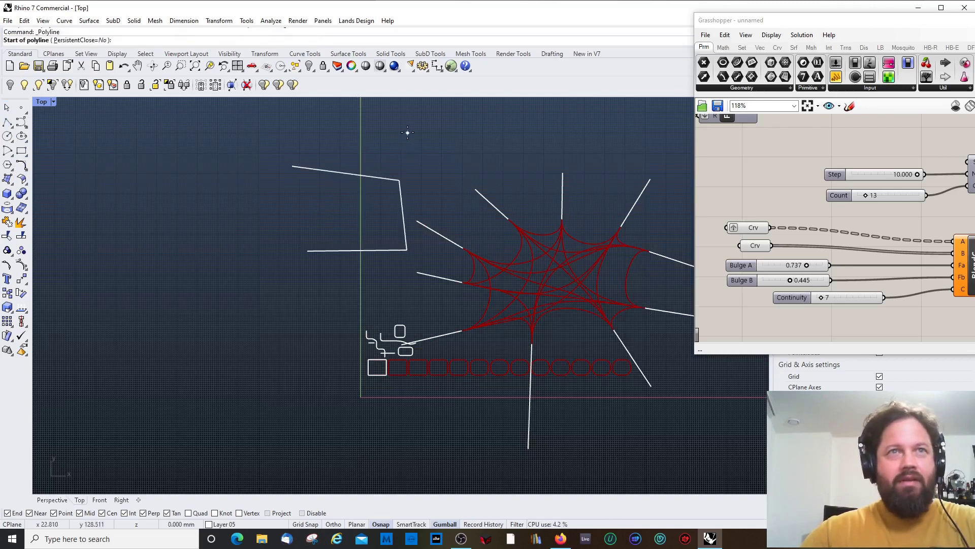
left_click(410, 128)
left_click(424, 211)
left_click(473, 217)
left_click(459, 143)
left_click(410, 128)
key("Return")
scroll(421, 163, "down", 1)
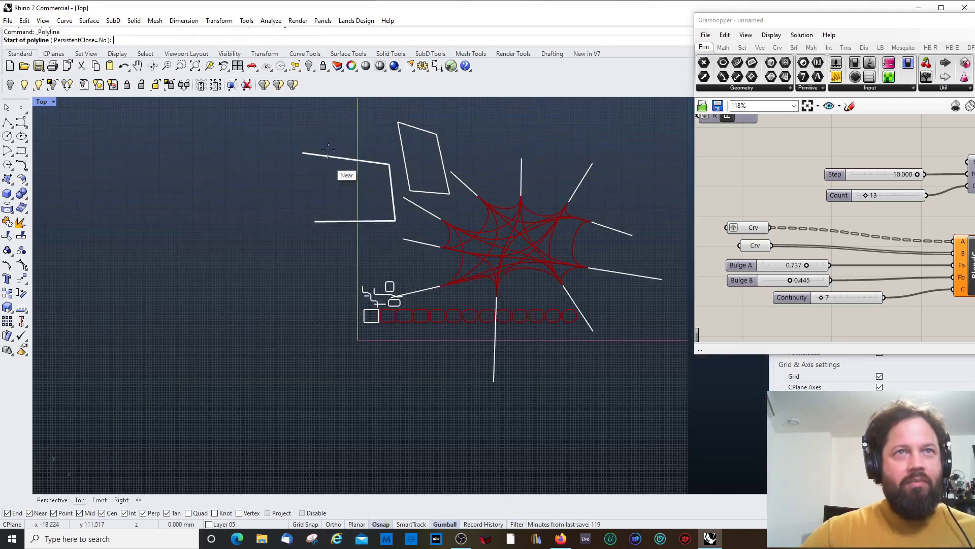
scroll(346, 256, "up", 1)
Step: Draw a third closed quadrilateral polyline, cancelling an extra unfinished one
left_click(319, 243)
left_click(446, 255)
left_click(447, 297)
left_click(300, 316)
left_click(319, 243)
key("Return")
scroll(399, 204, "down", 1)
scroll(399, 204, "up", 1)
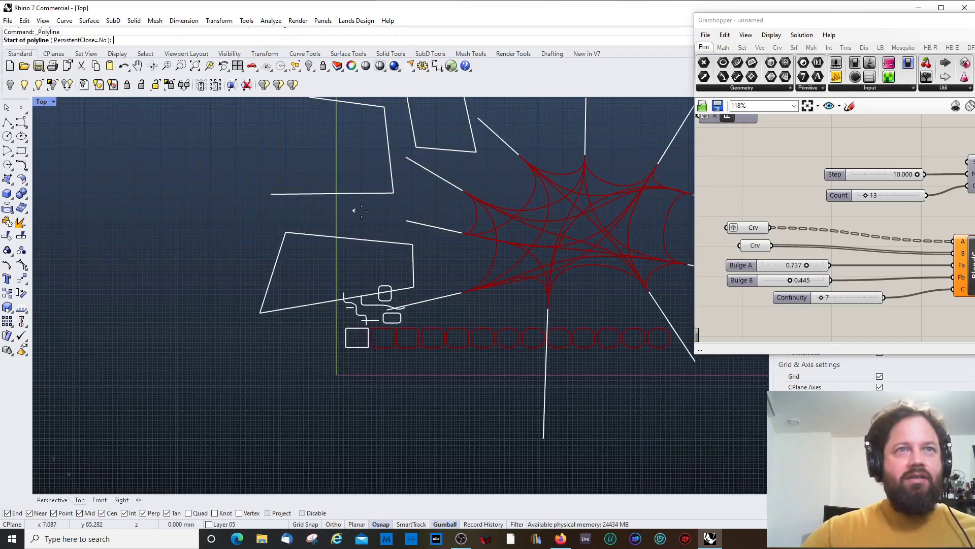
left_click(327, 214)
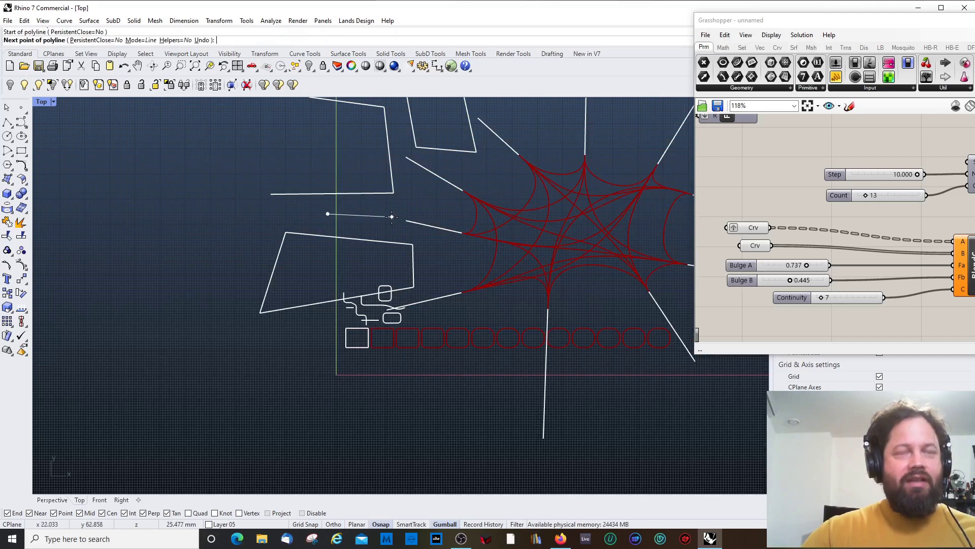
key("Return")
scroll(361, 225, "down", 1)
scroll(361, 224, "up", 1)
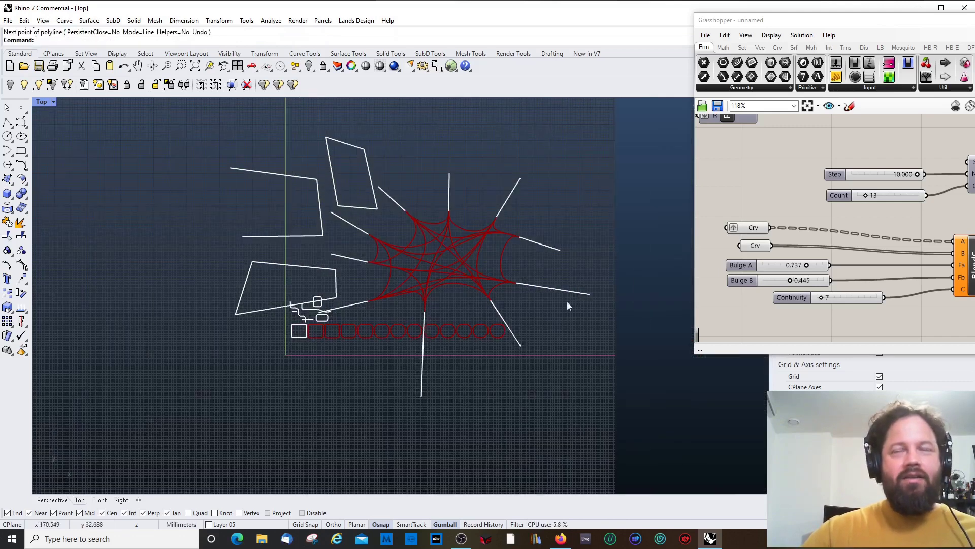
Step: Add Connect Curves from the Curve > Spline list and feed the first curves into its C input
left_click(963, 264)
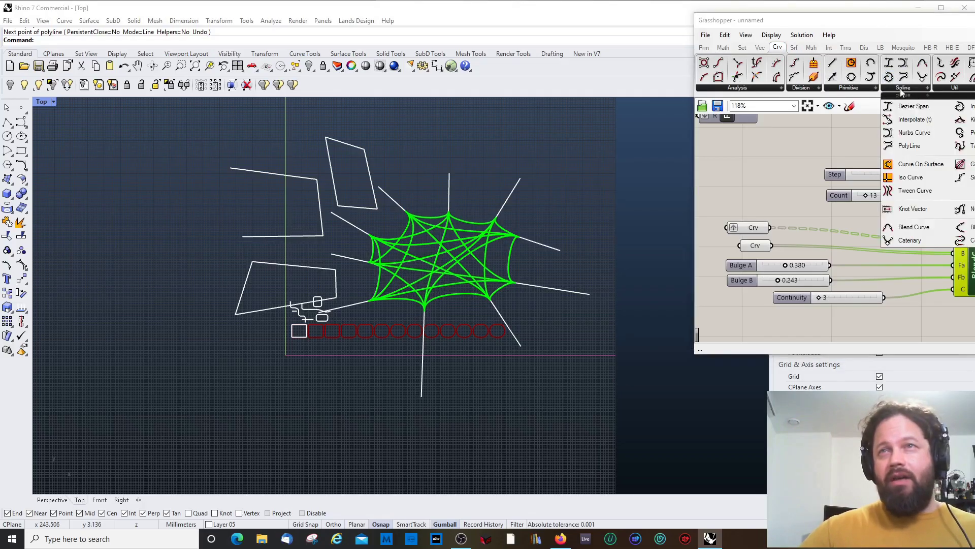
left_click(846, 141)
left_click(902, 89)
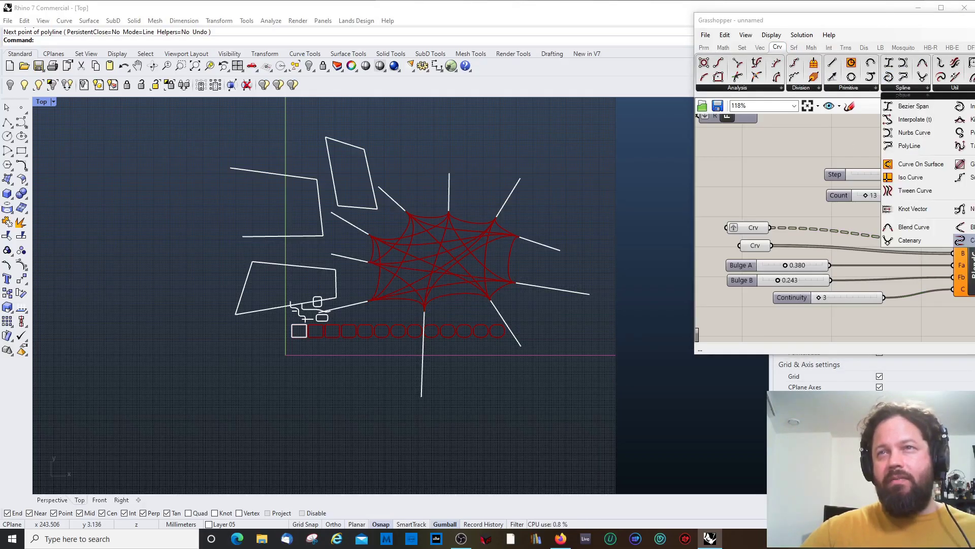
left_click(960, 239)
scroll(856, 273, "down", 3)
left_click(855, 273)
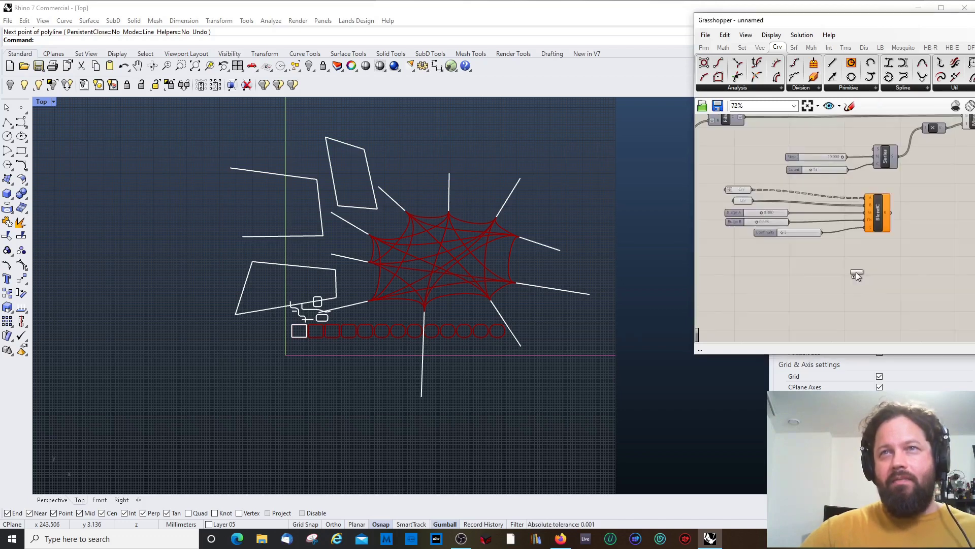
scroll(810, 259, "up", 4)
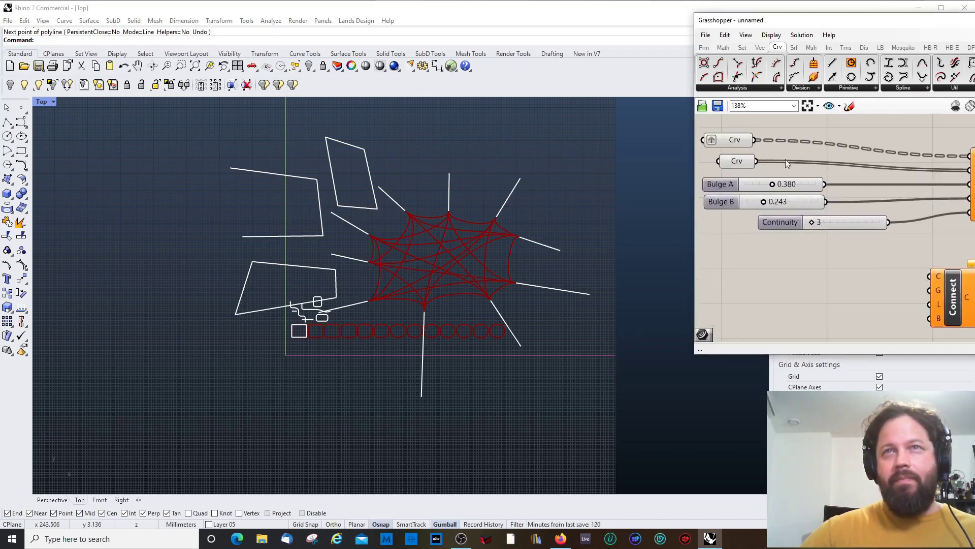
left_click_drag(753, 144, 929, 276)
Step: Delete BlendC, move Connect Curves beside the inputs, and graft the Crv parameter
key("Delete")
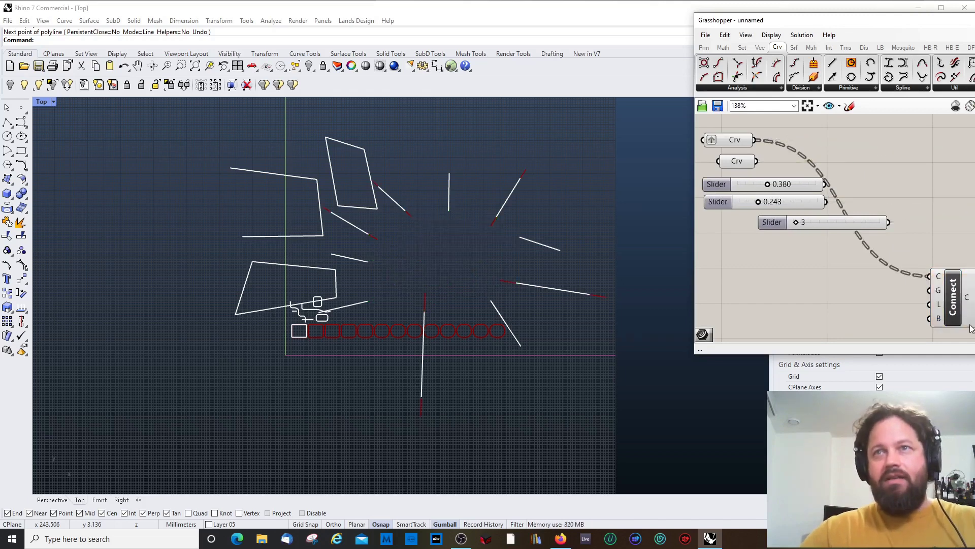
left_click_drag(964, 324, 956, 170)
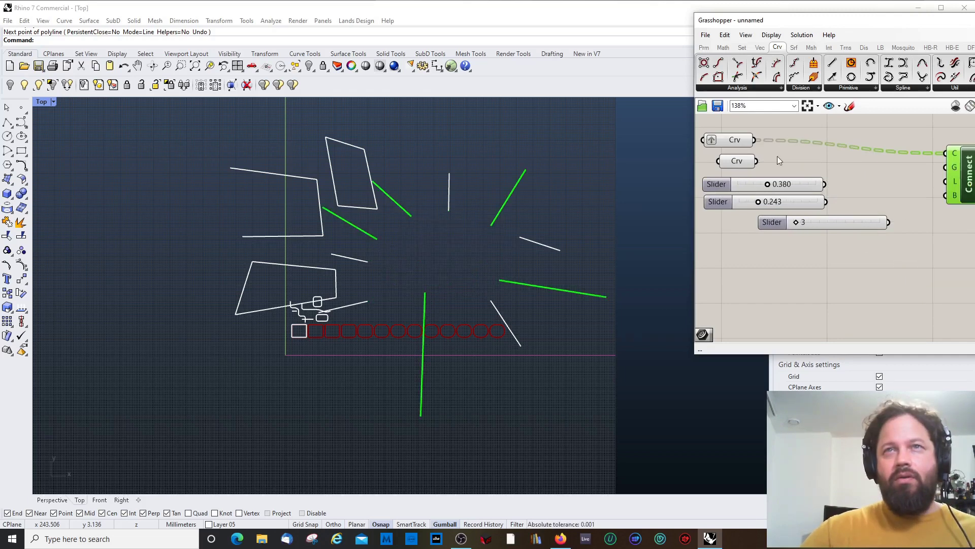
right_click(727, 142)
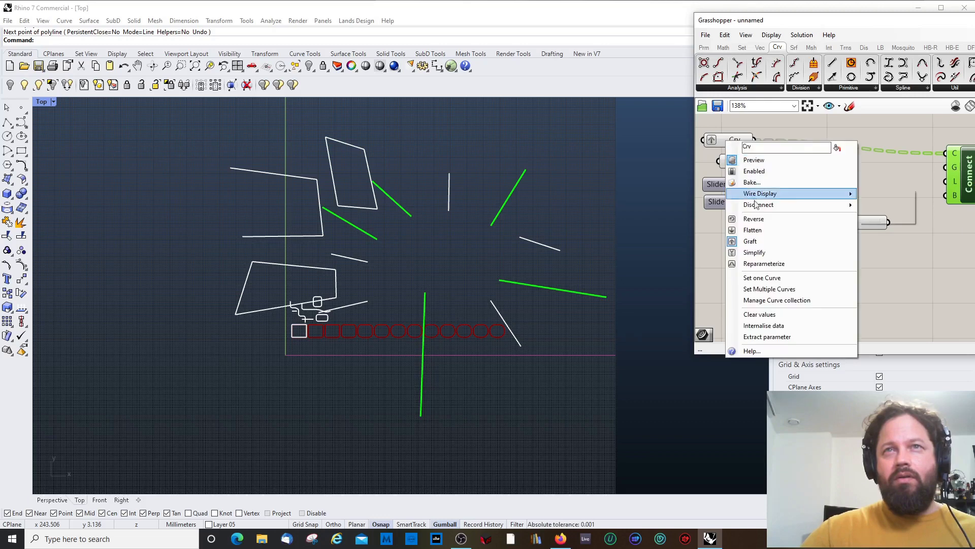
left_click(765, 246)
scroll(812, 213, "up", 2)
left_click(803, 173)
left_click(852, 197)
mouse_move(804, 173)
left_mouse_down()
mouse_move(815, 172)
mouse_move(803, 179)
left_mouse_up()
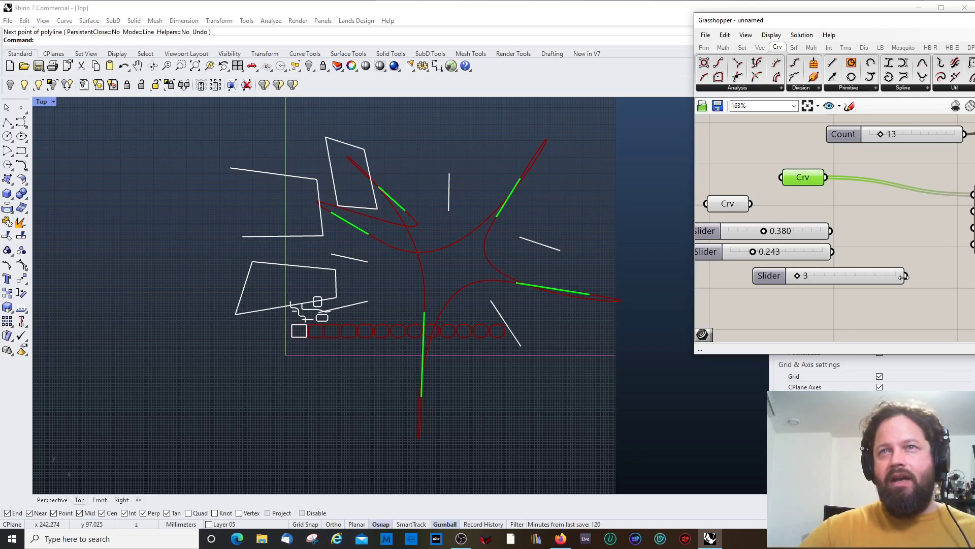
Step: Link the slider to Connect Curves' Continuity, set it to 6, and rearrange the sliders
left_click_drag(907, 276, 972, 211)
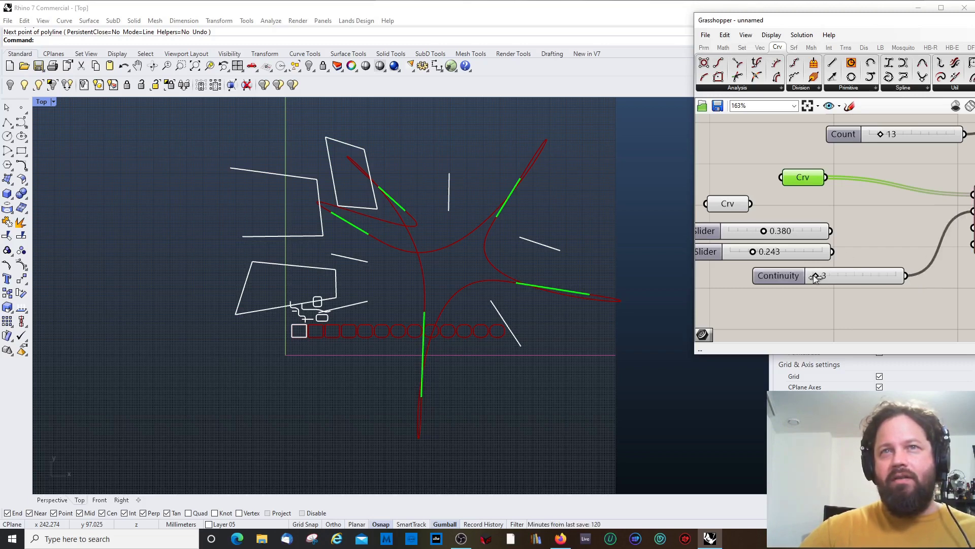
mouse_move(815, 278)
left_mouse_down()
mouse_move(835, 277)
mouse_move(818, 276)
left_mouse_up()
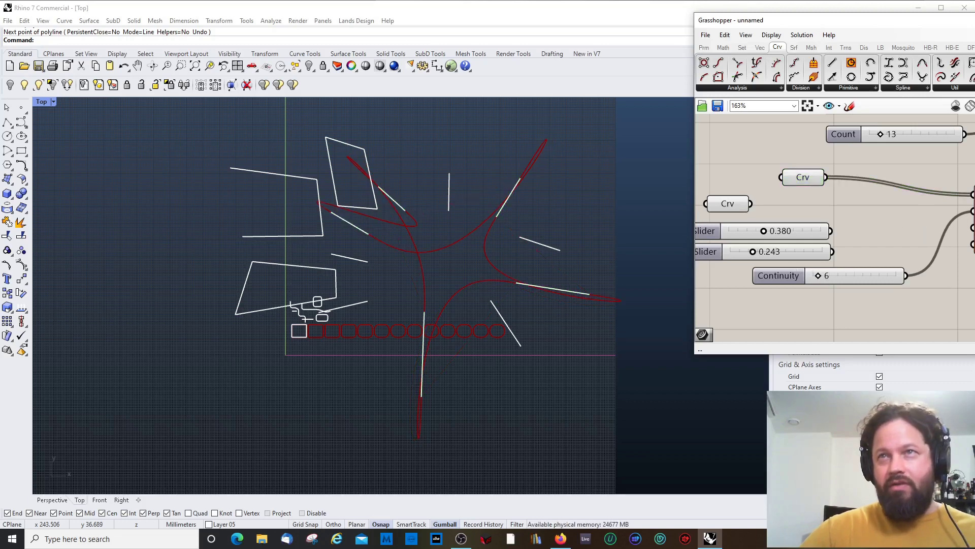
left_click_drag(879, 275, 879, 212)
left_click_drag(745, 240, 745, 296)
Step: Add a Boolean Toggle set to False and wire it into Connect Curves' L input
left_click(790, 250)
scroll(853, 244, "up", 2)
double_click(853, 245)
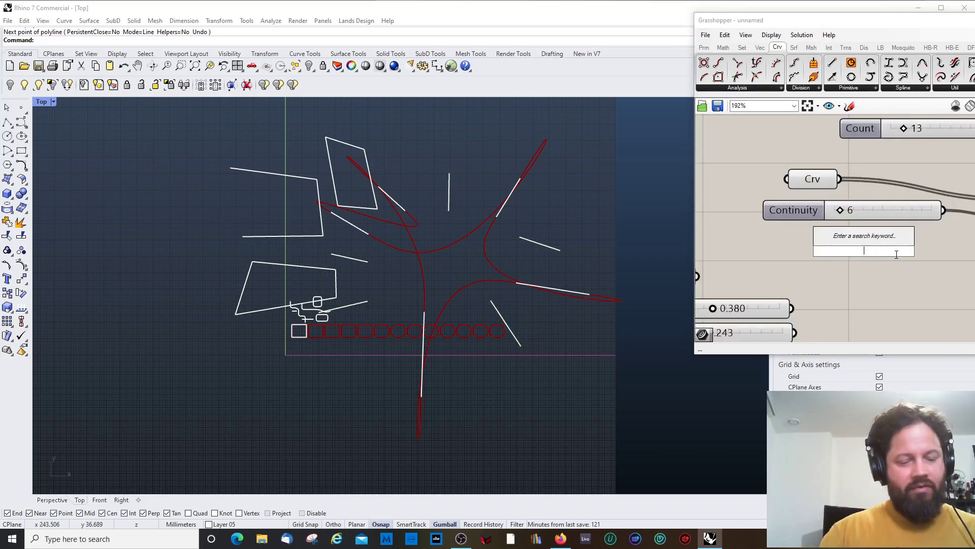
type("too")
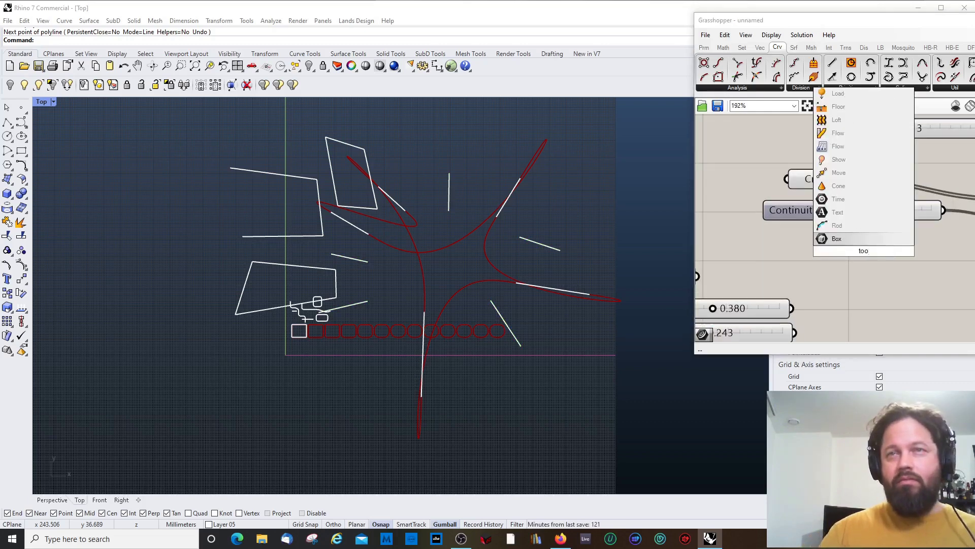
key("BackSpace")
key("BackSpace")
key("BackSpace")
type("to")
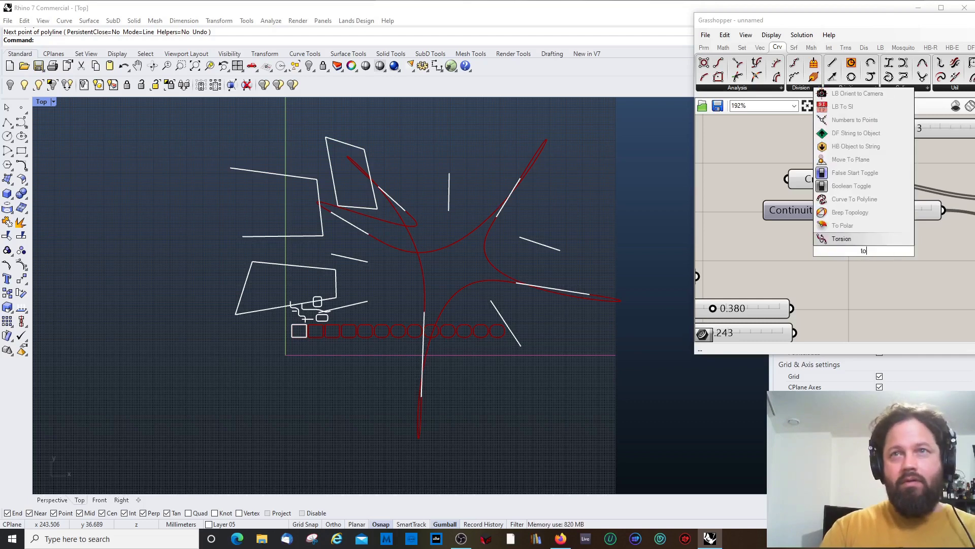
type("ggle")
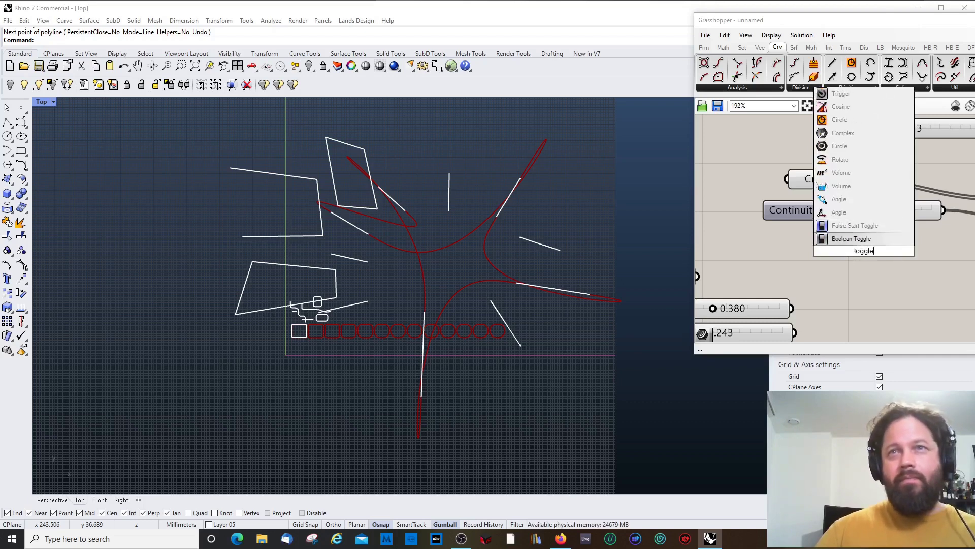
key("Return")
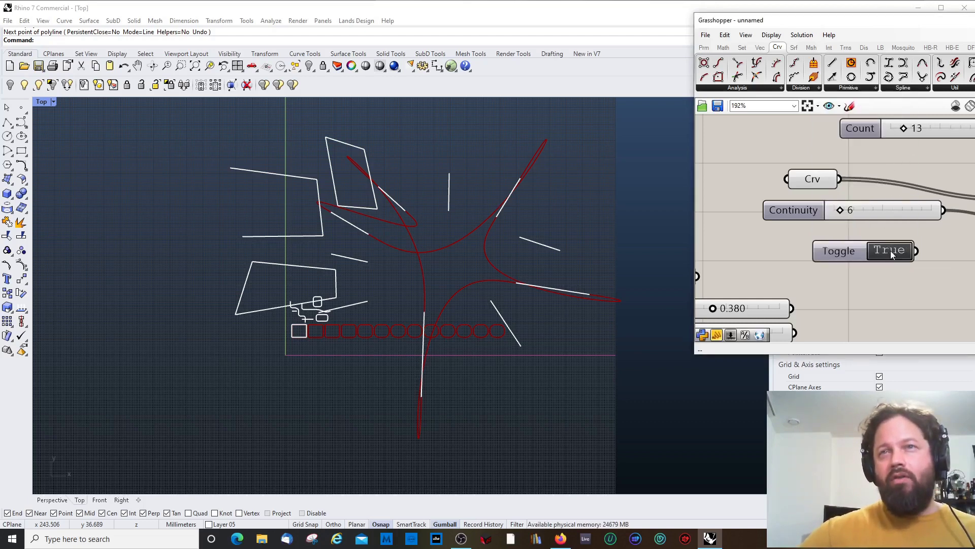
double_click(891, 263)
double_click(888, 260)
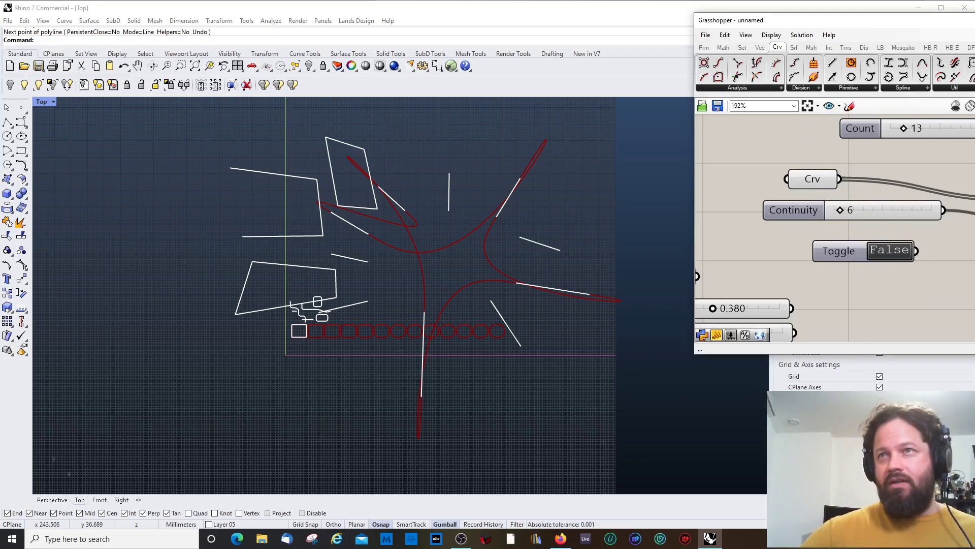
scroll(833, 228, "down", 1)
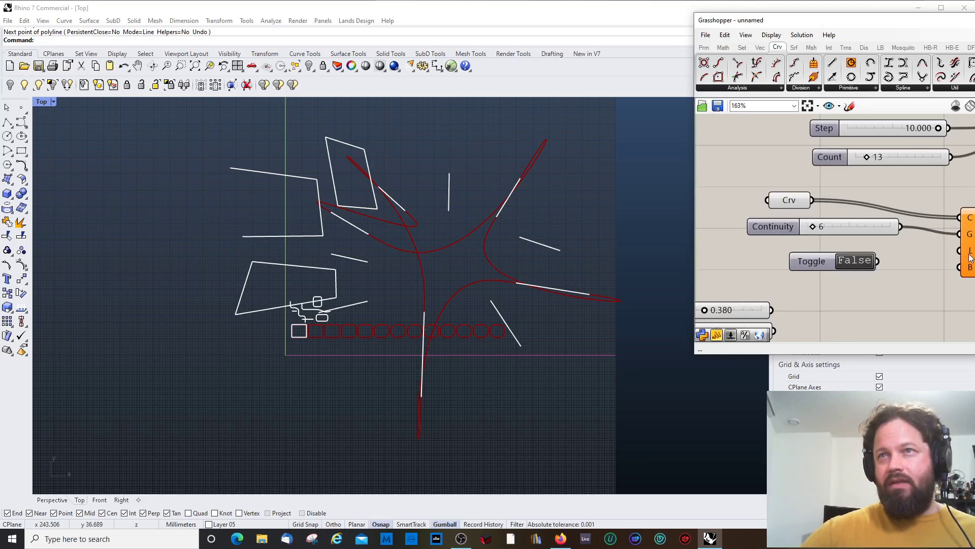
left_click_drag(968, 255, 877, 261)
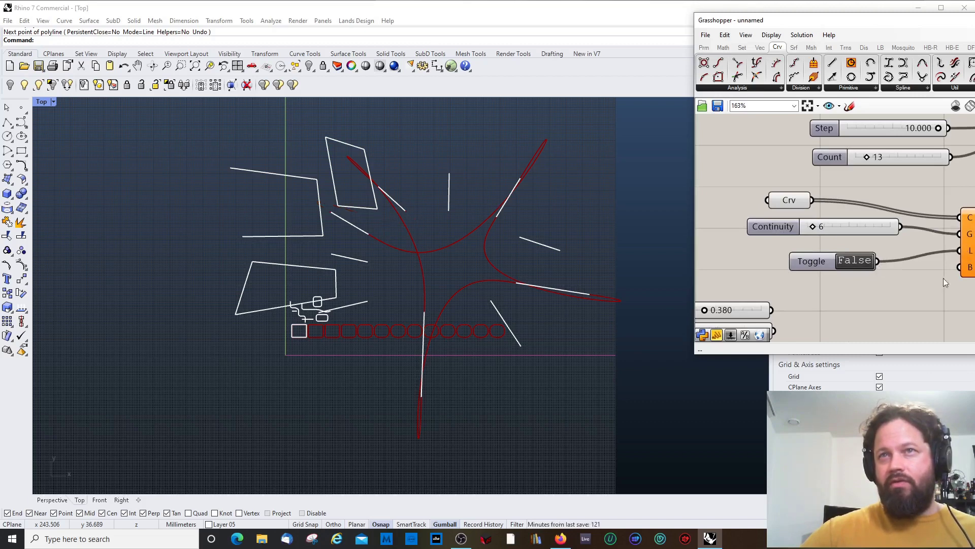
left_click(861, 269)
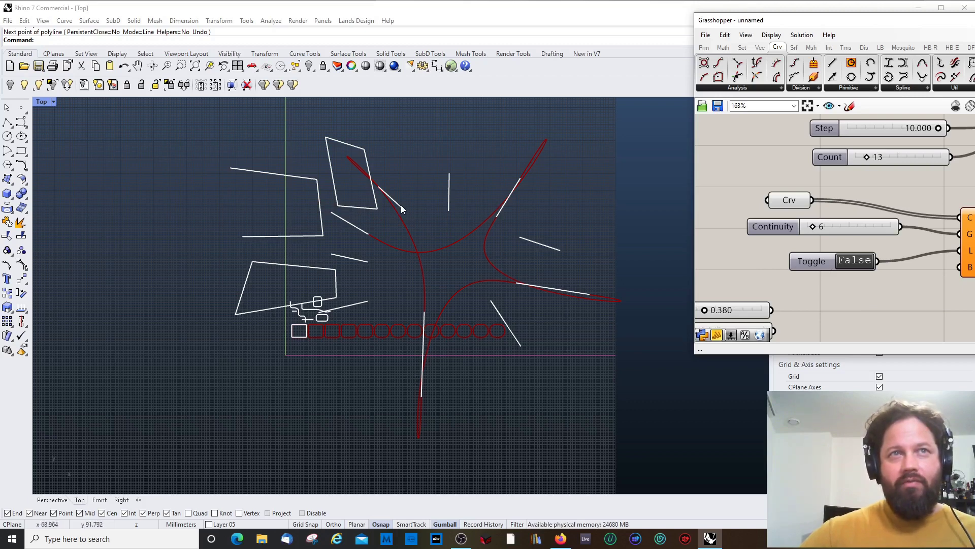
Step: Move the Crv parameter up and preview the second Crv parameter's lines
scroll(841, 273, "down", 2)
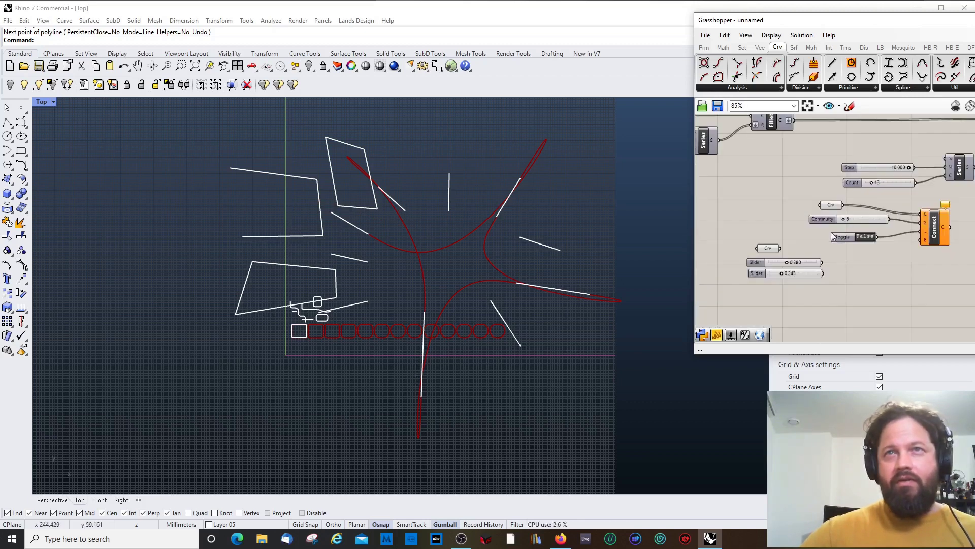
left_click_drag(769, 250, 973, 176)
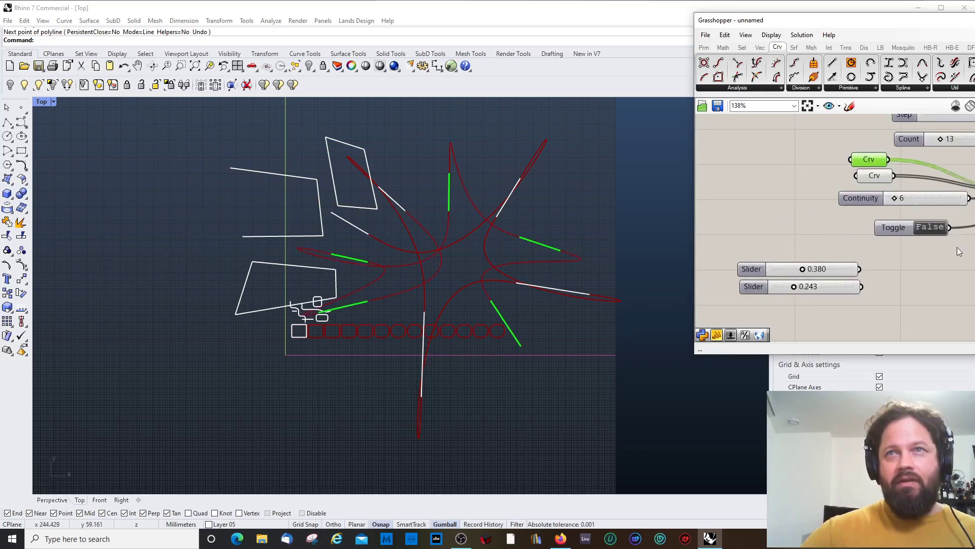
left_click(882, 180)
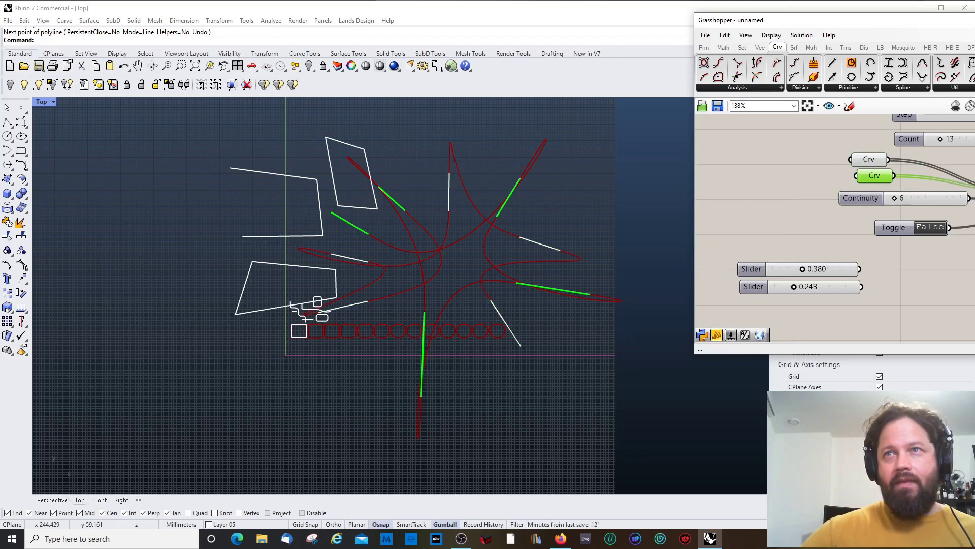
left_click(863, 288)
Step: Drag the Continuity slider to 0, preview the referenced lines, and select the Bulge slider
scroll(864, 288, "down", 2)
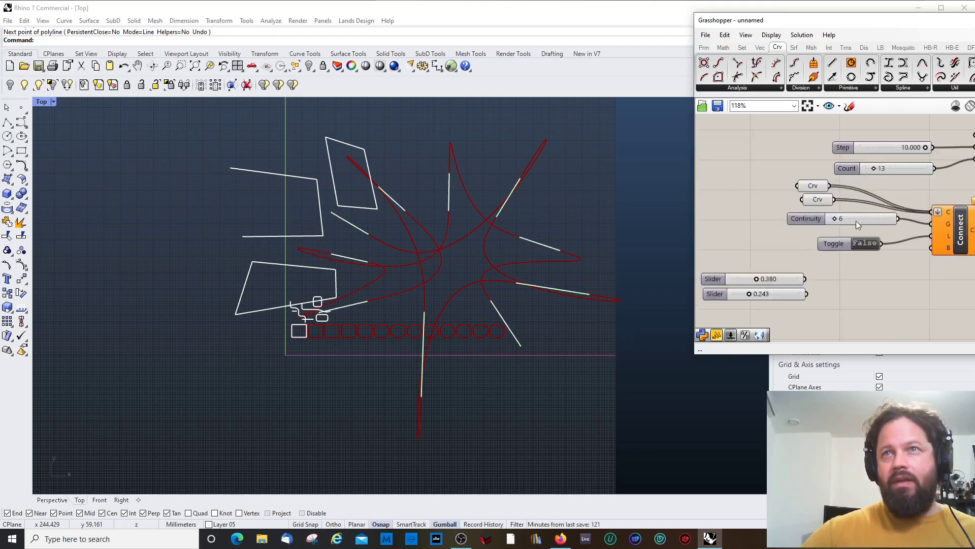
right_click_drag(857, 218, 800, 228)
scroll(813, 229, "up", 2)
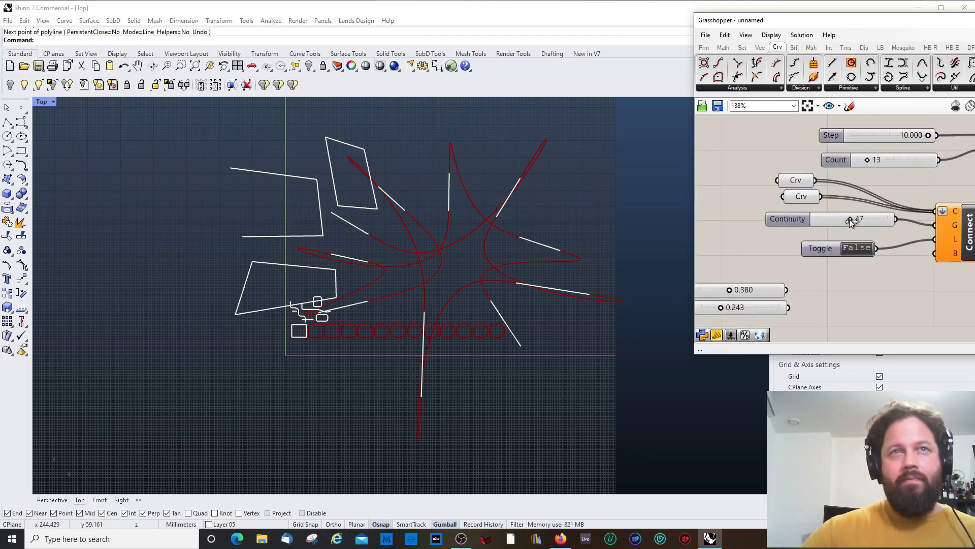
left_click_drag(849, 220, 814, 223)
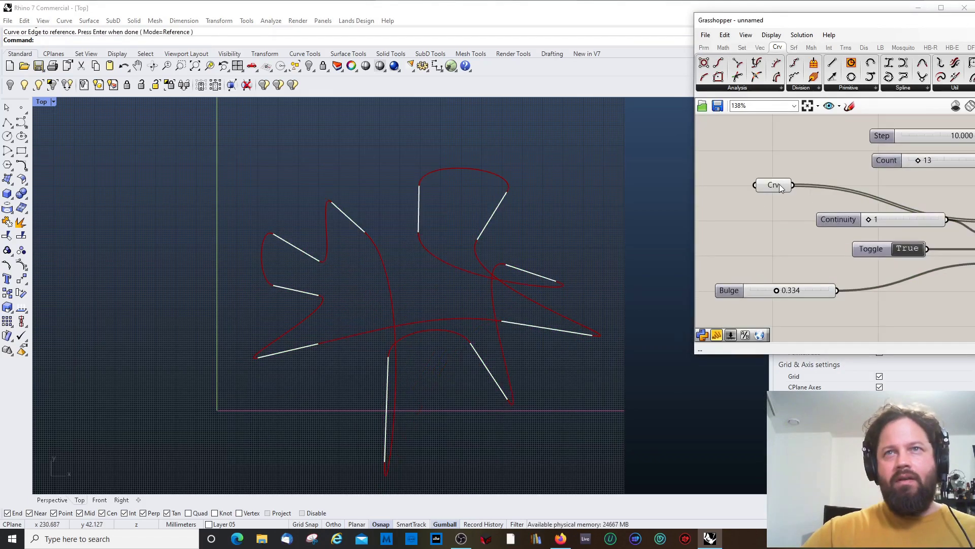
left_click(764, 190)
left_click(750, 294)
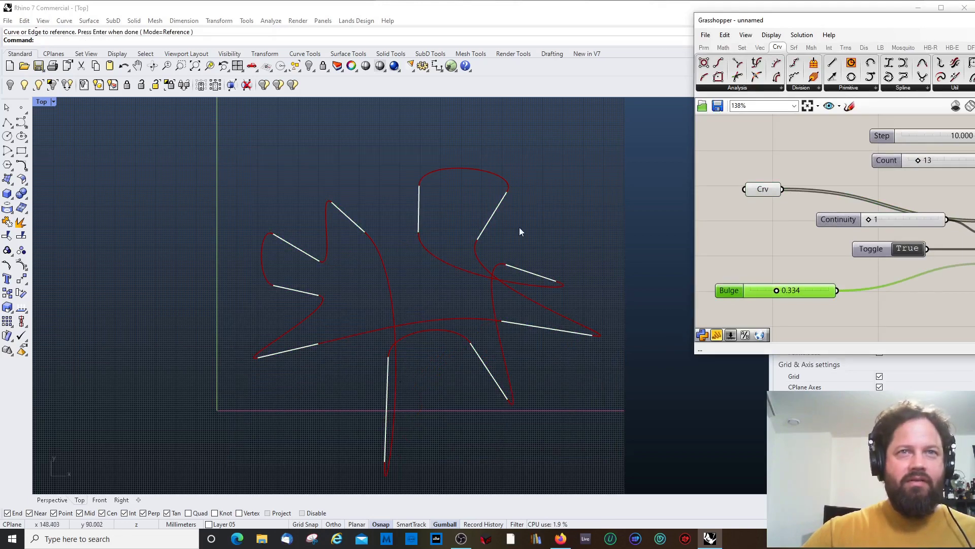
Step: Drag several white reference lines in the Top view to new spots, reshaping the closed connecting curve
left_click(516, 268)
left_click_drag(517, 268, 459, 290)
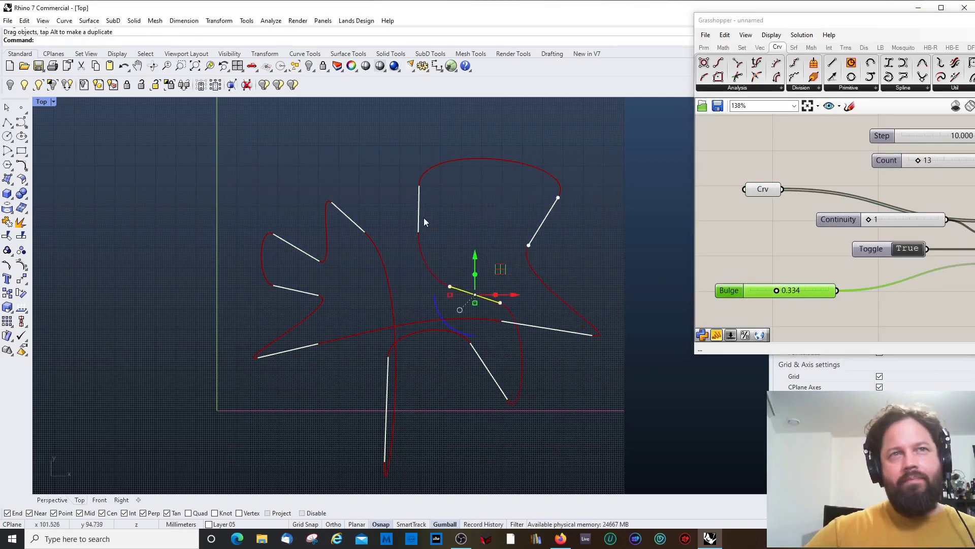
left_click_drag(423, 222, 464, 212)
left_click_drag(347, 218, 375, 181)
left_click_drag(290, 247, 300, 217)
left_click(486, 298)
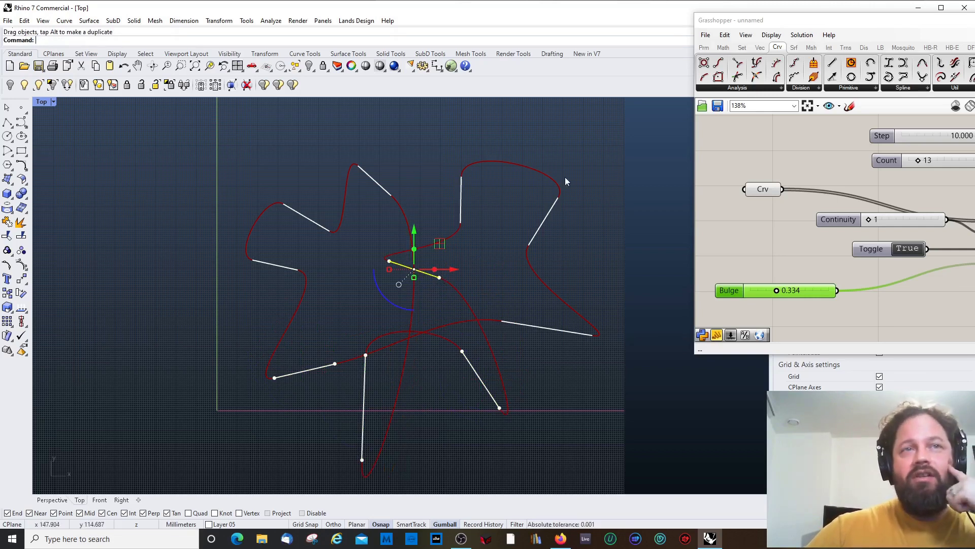
left_click_drag(397, 260, 480, 261)
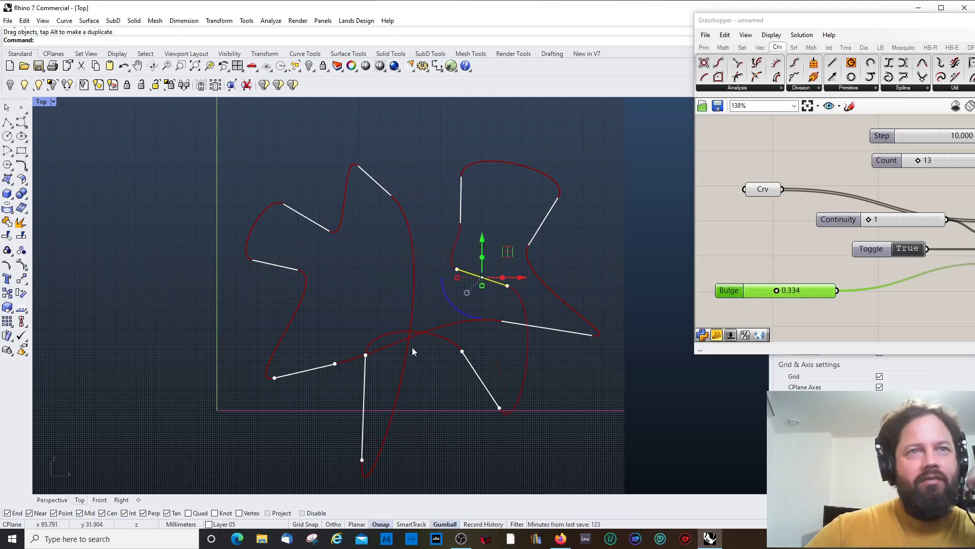